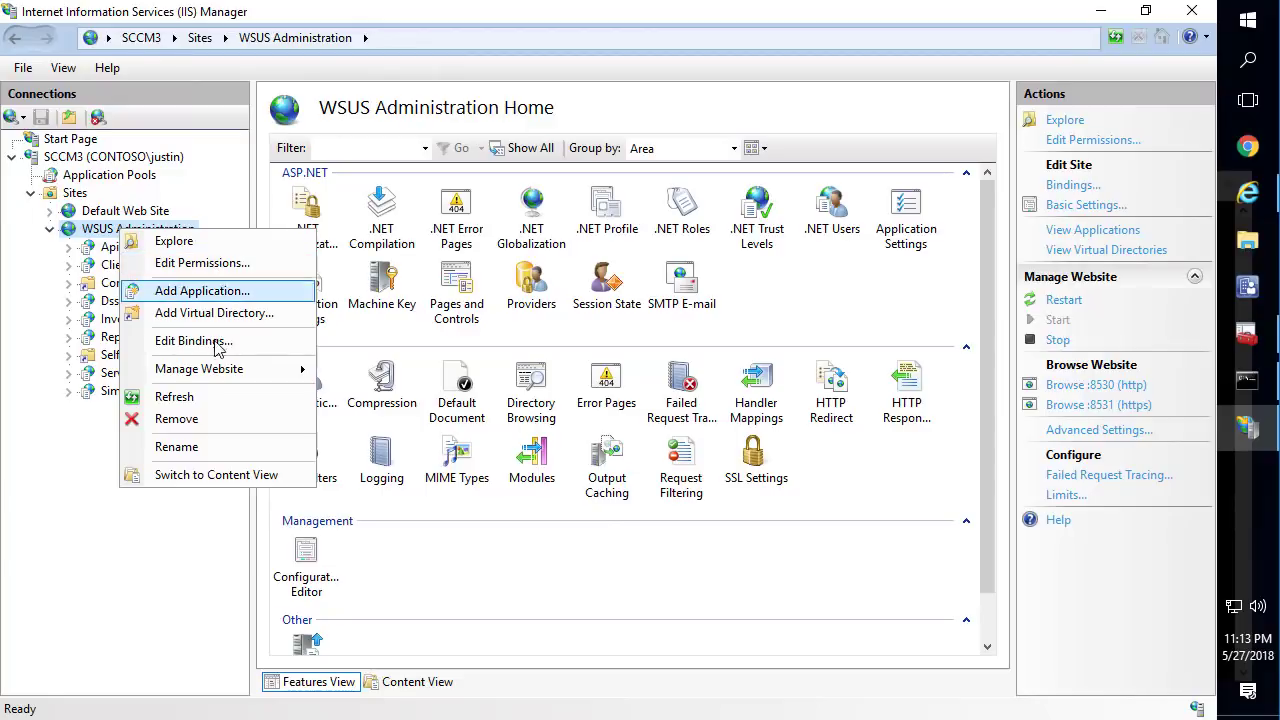
# Step: Assign the SCCM IIS Cert SSL certificate to the WSUS Administration site's https binding on port 8531
pyautogui.click(218, 345)
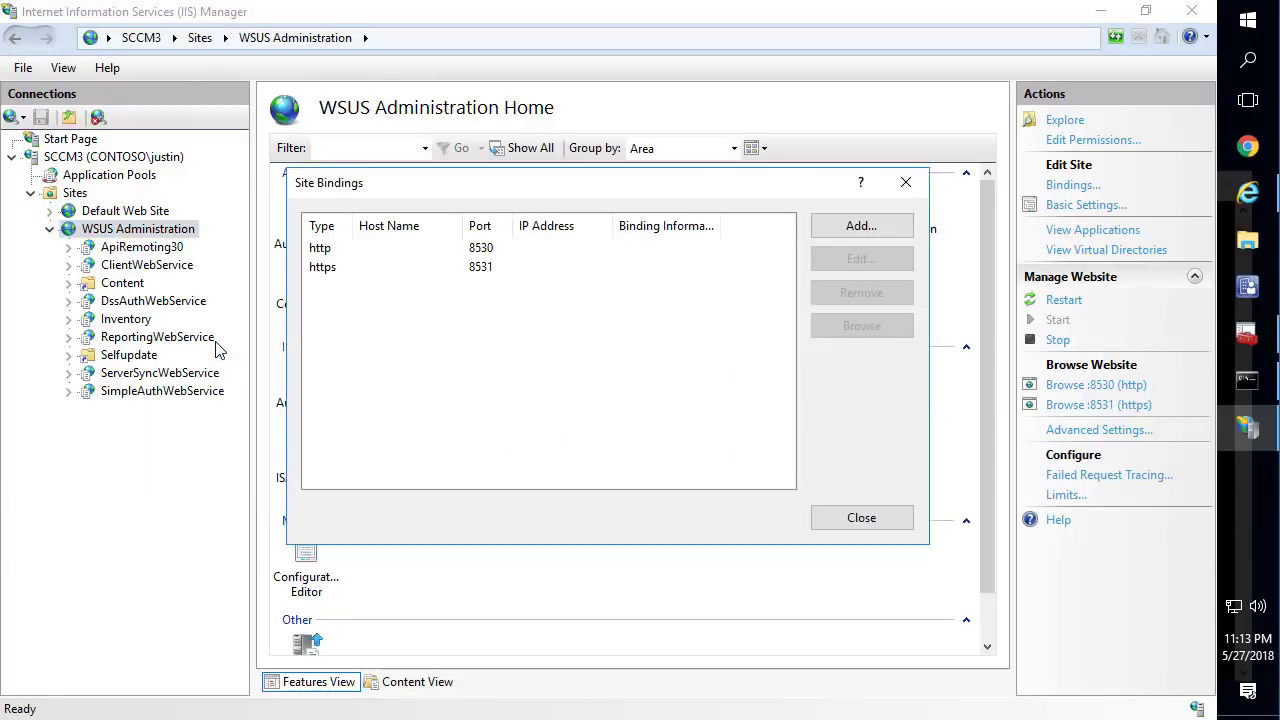
pyautogui.click(369, 273)
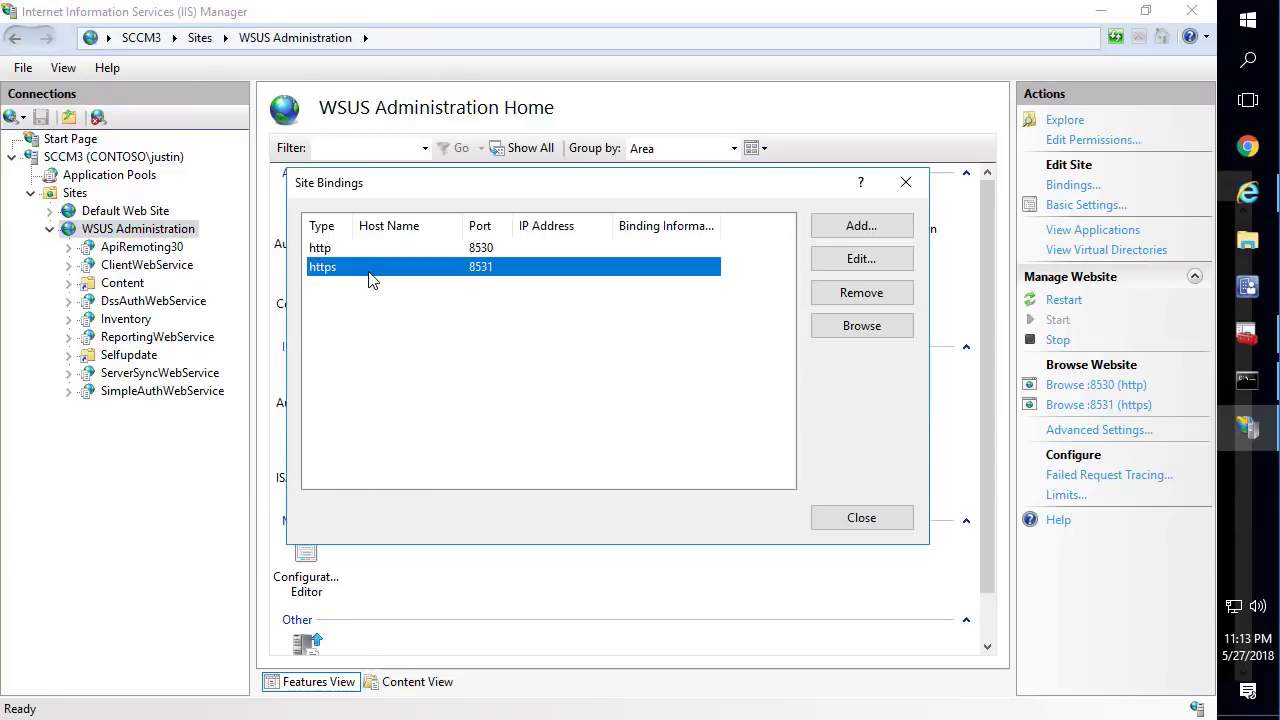
pyautogui.doubleClick(369, 275)
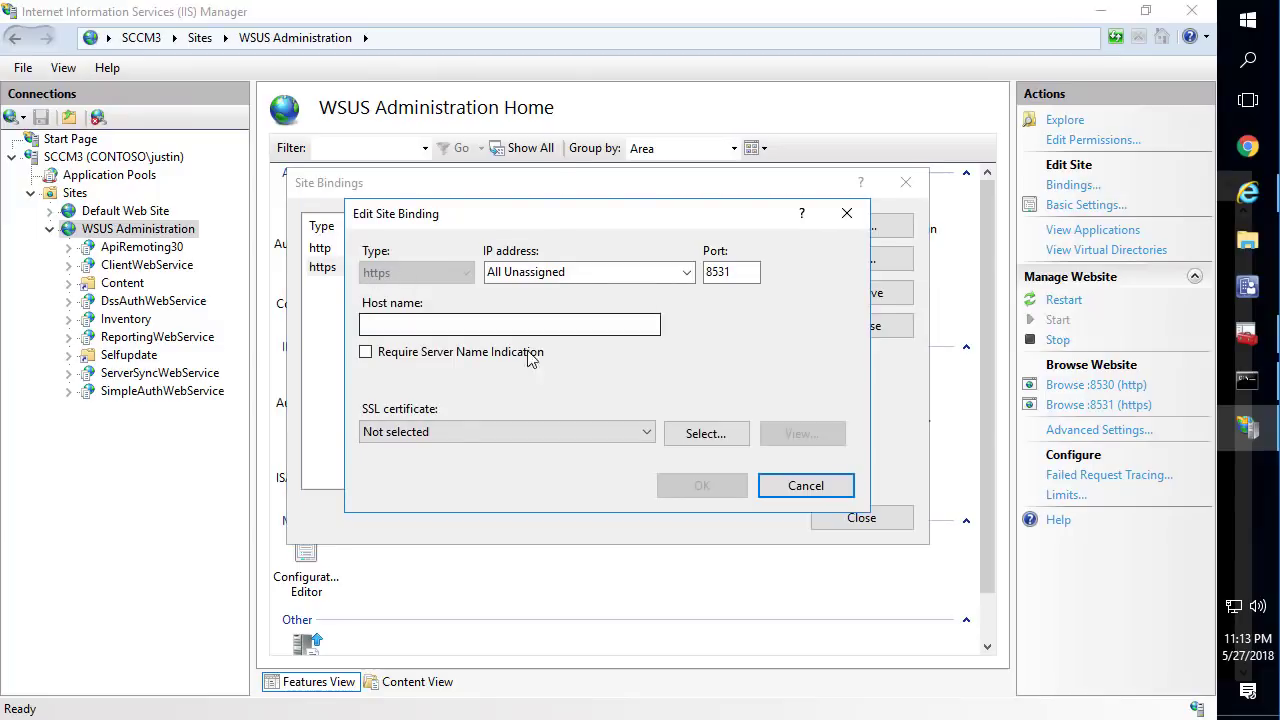
pyautogui.click(430, 432)
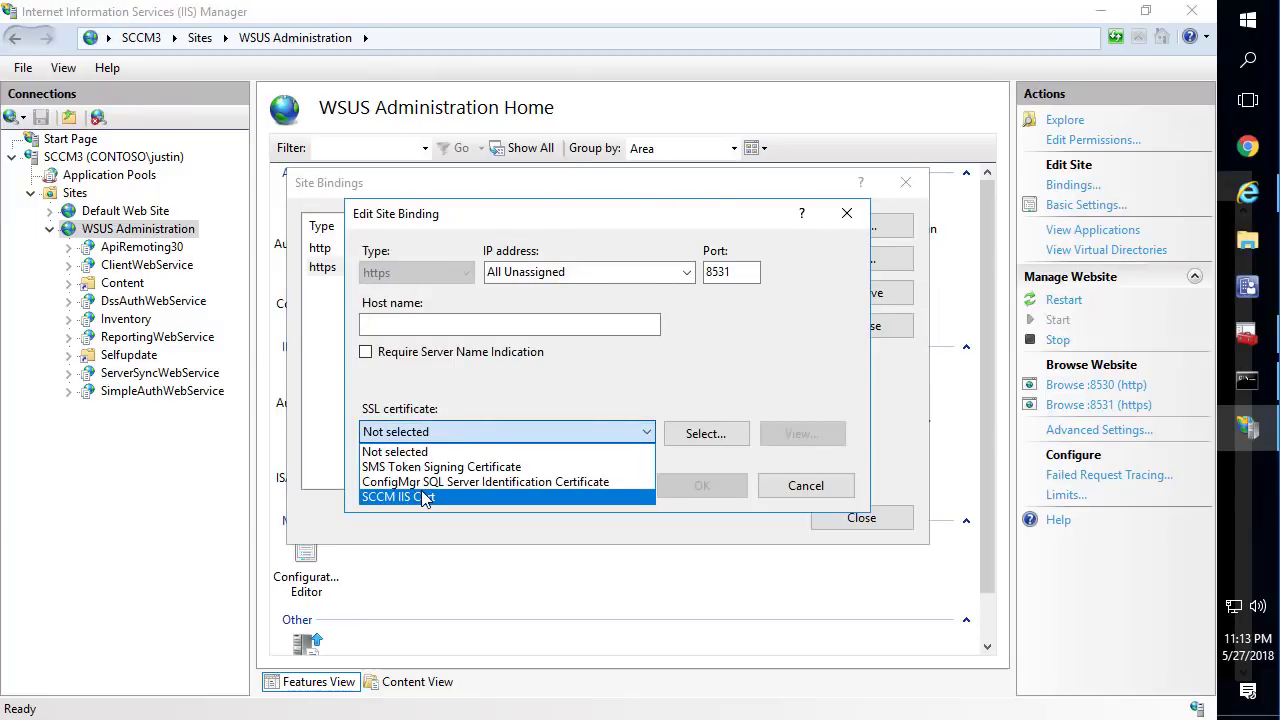
pyautogui.click(420, 497)
pyautogui.click(718, 489)
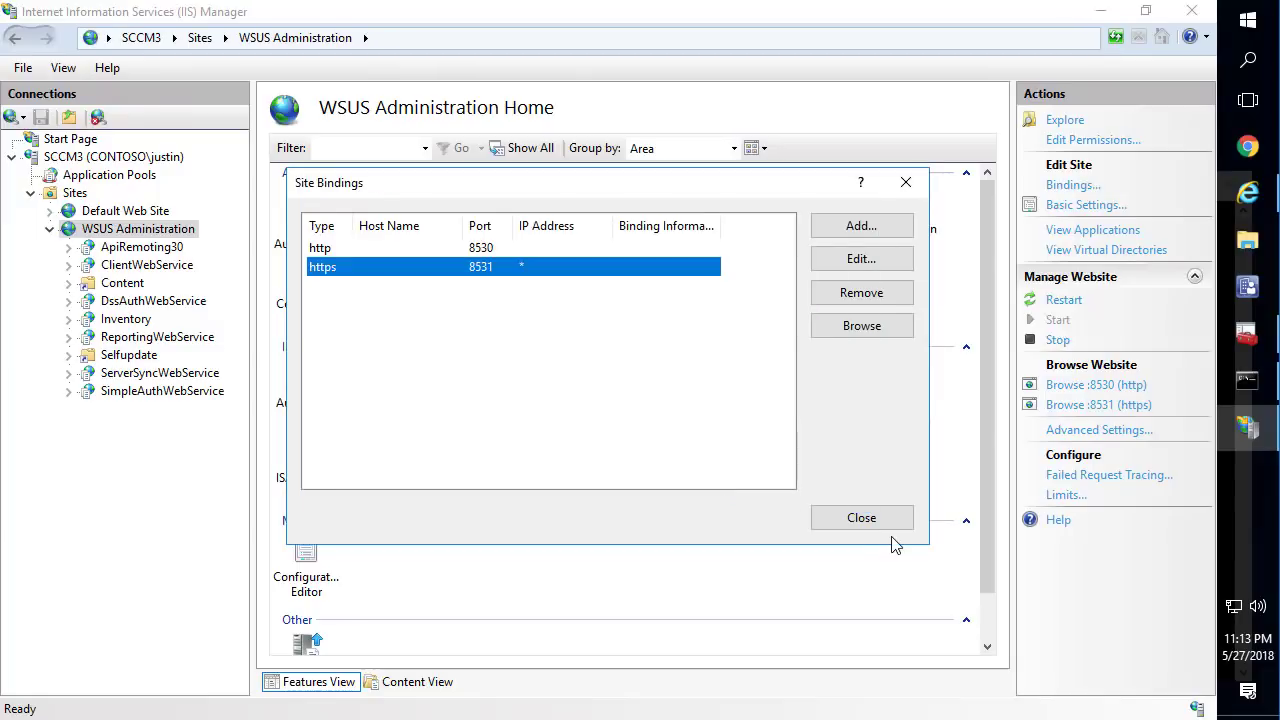
pyautogui.click(870, 526)
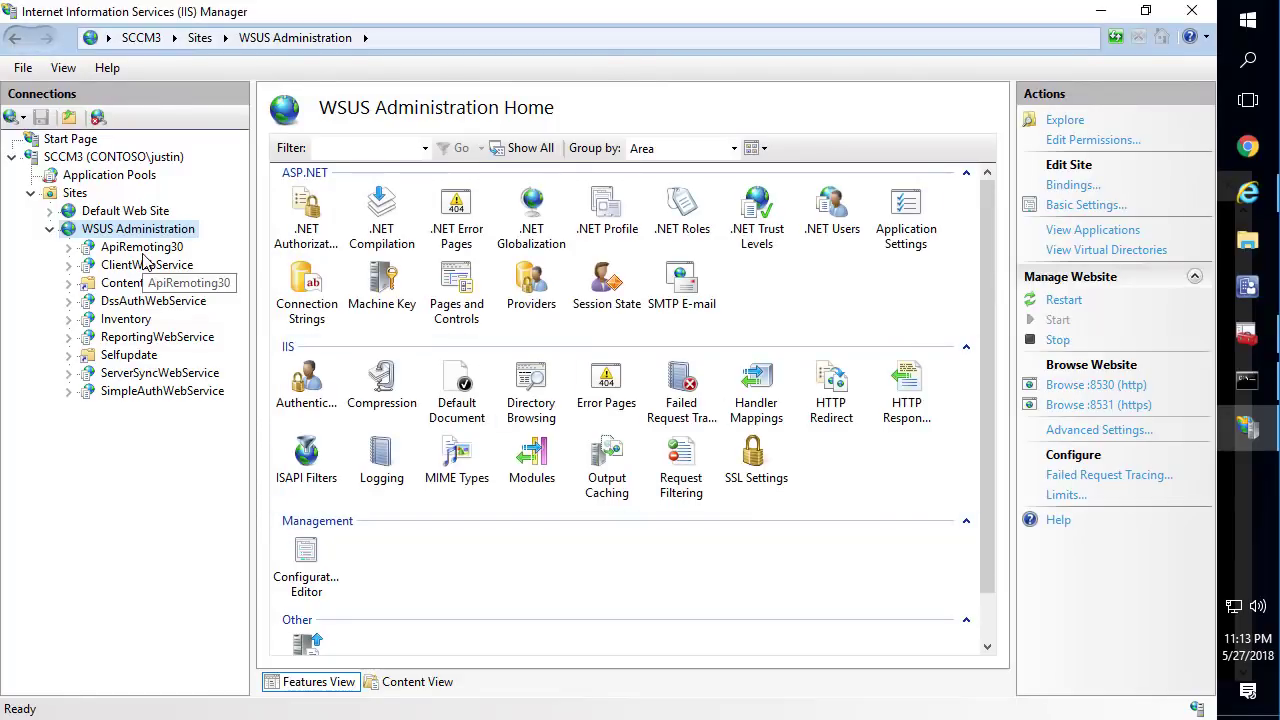
pyautogui.click(142, 250)
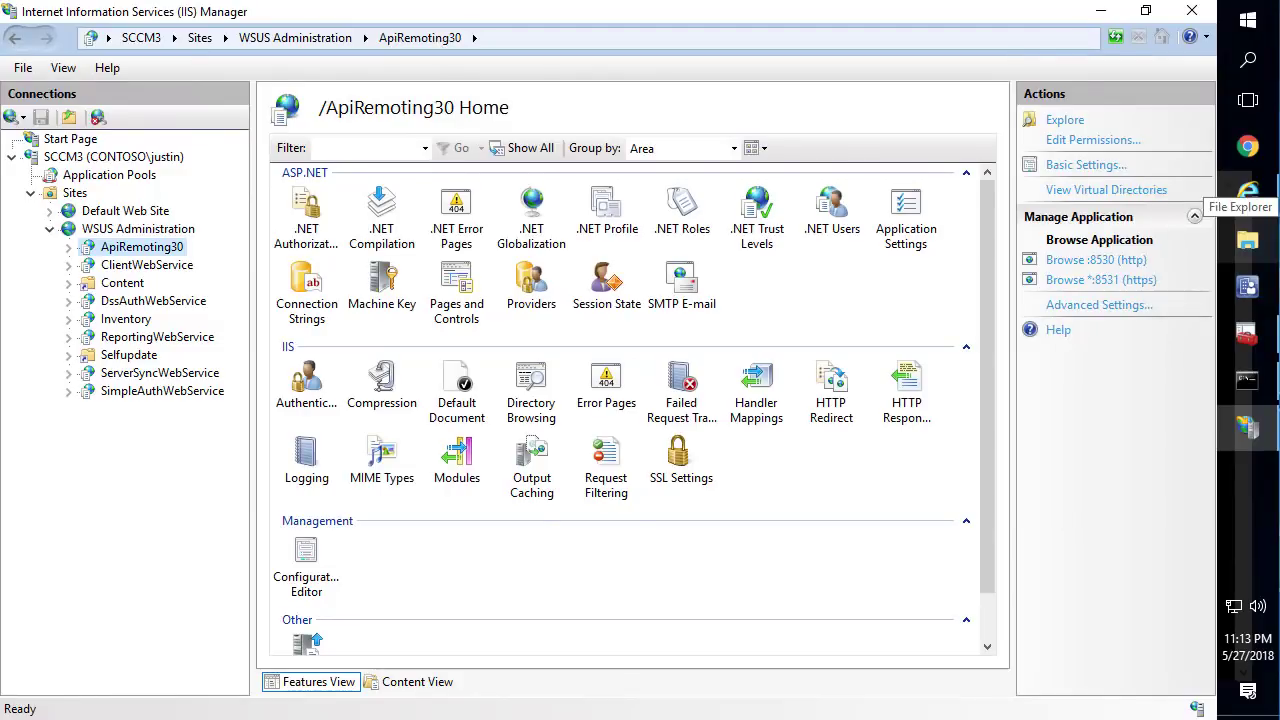
pyautogui.click(1248, 147)
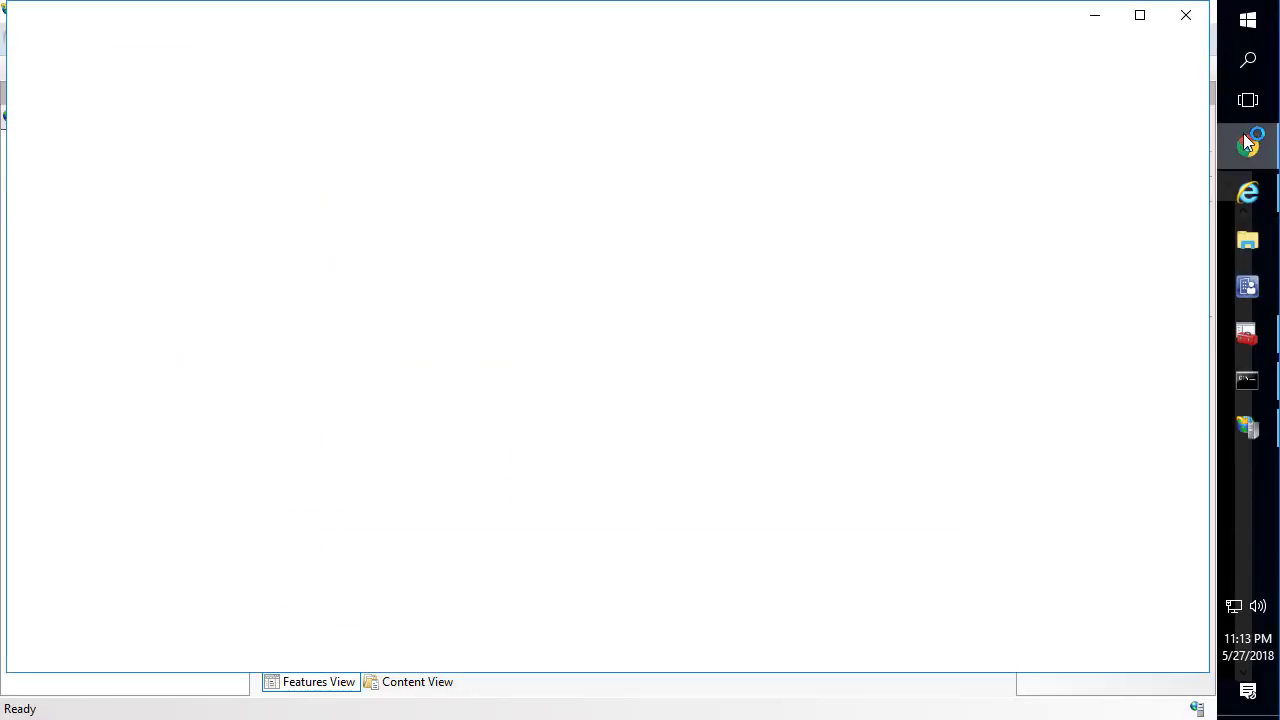
pyautogui.write('https://technet.microsoft.com/en-us/library/bb633246.aspx')
pyautogui.press('Return')
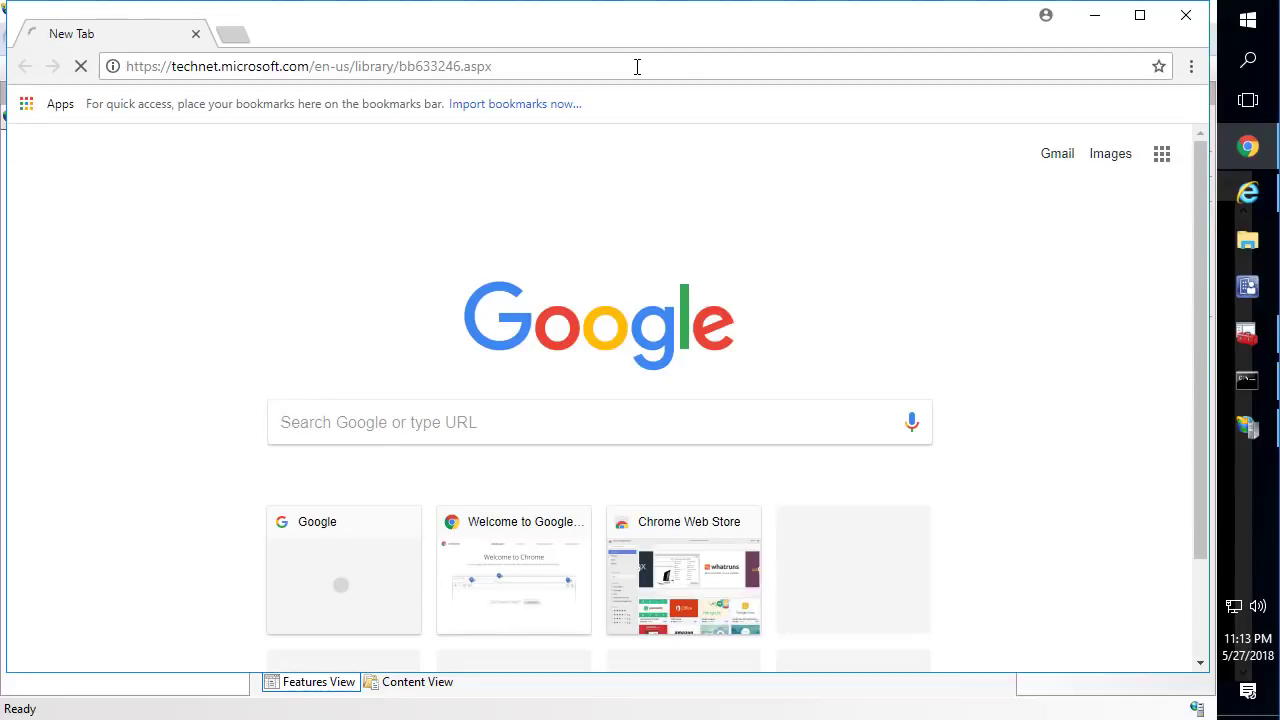
pyautogui.doubleClick(634, 23)
pyautogui.scroll(-12, 734, 352)
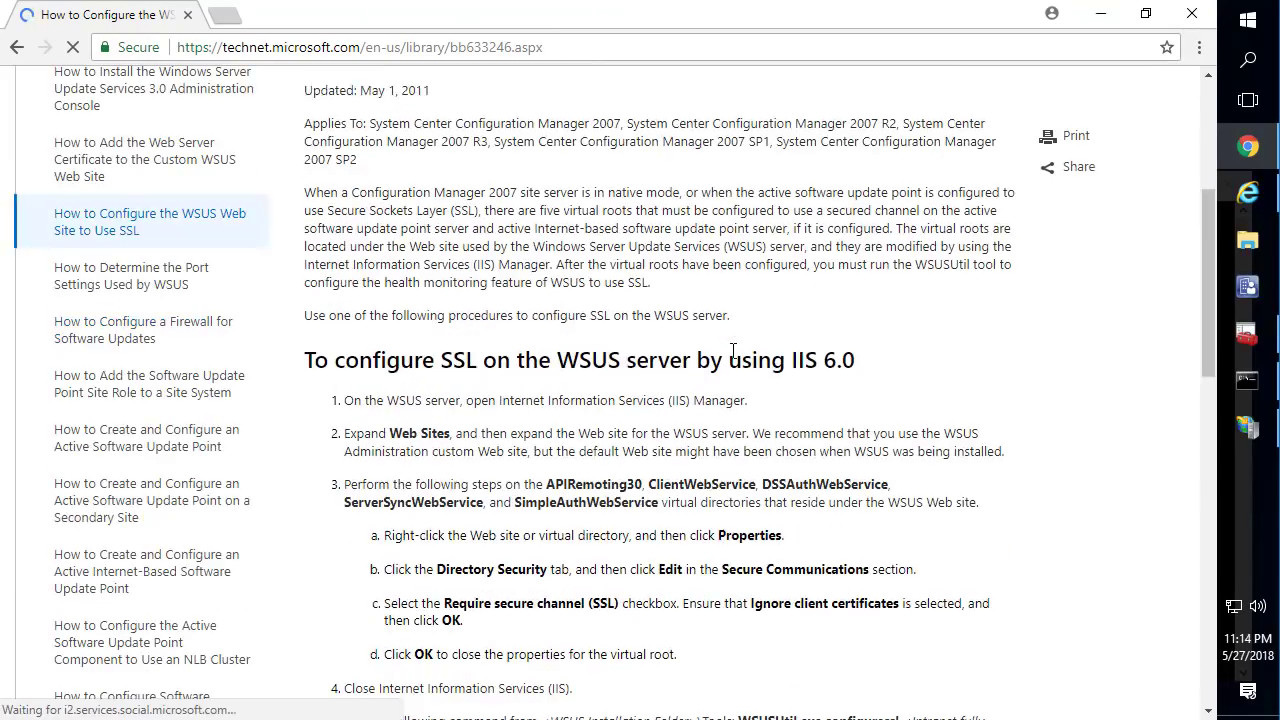
pyautogui.scroll(-1, 718, 370)
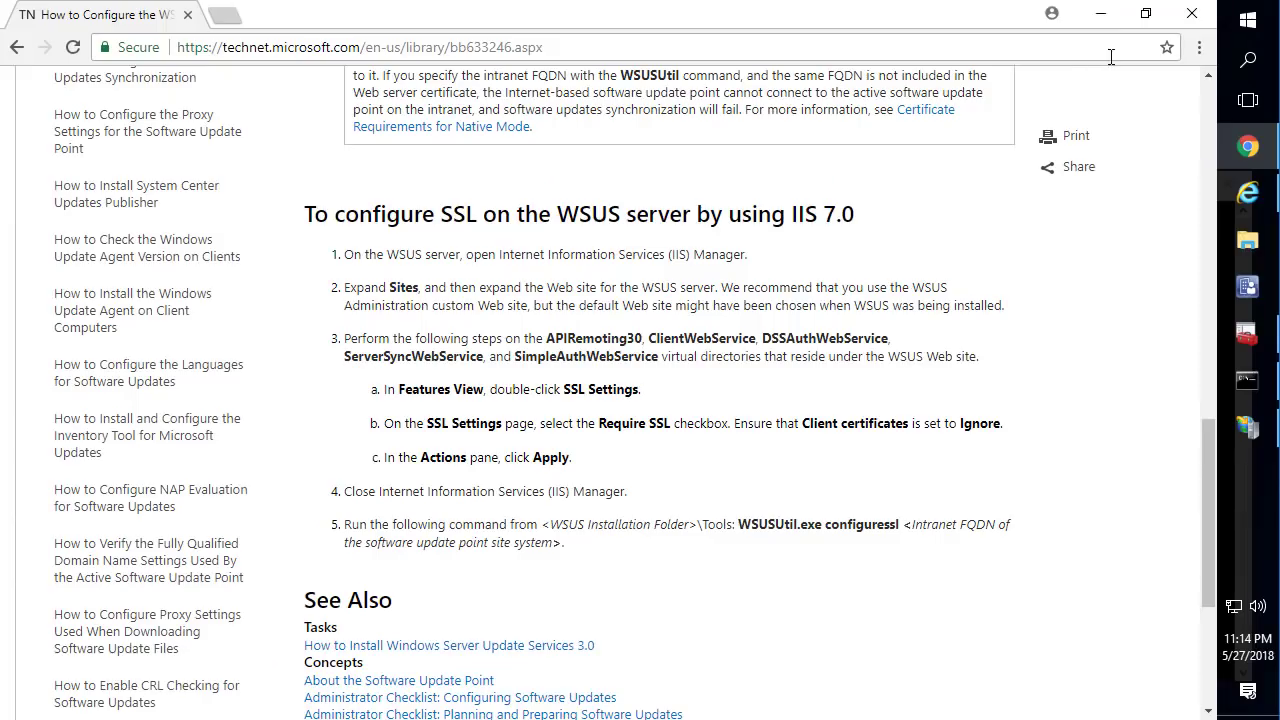
pyautogui.click(1102, 27)
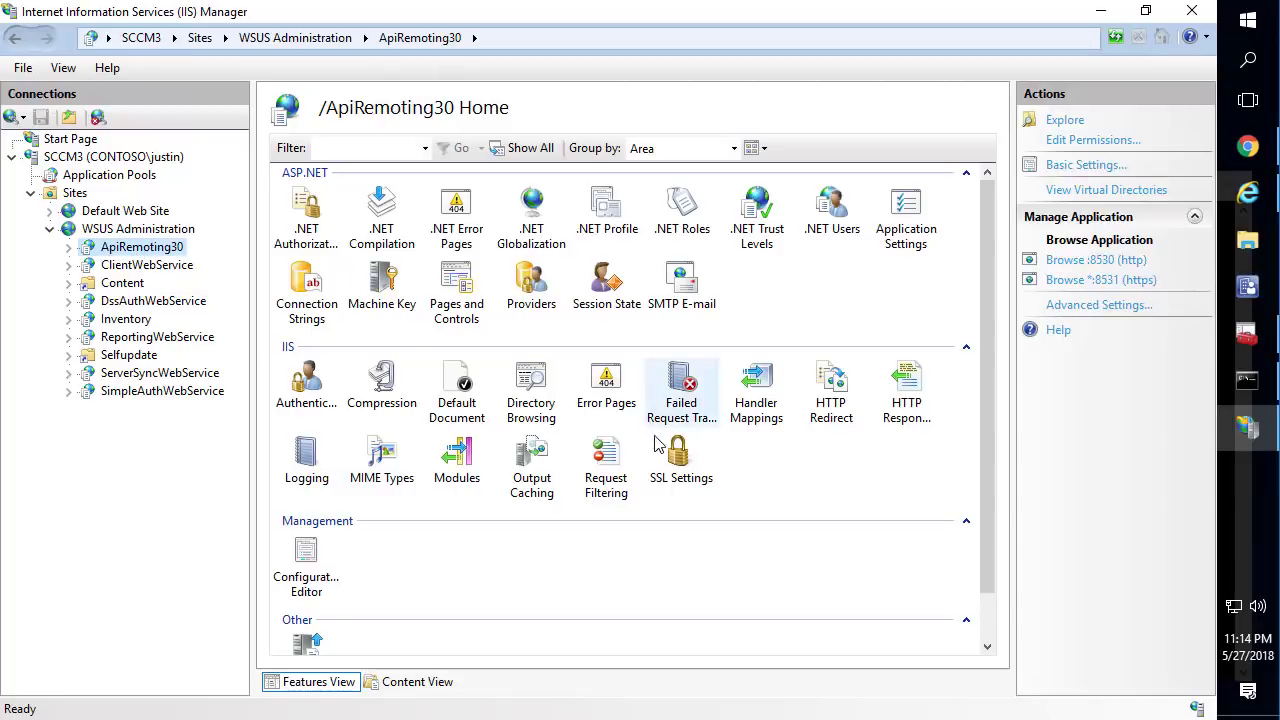
# Step: Require SSL for the ApiRemoting30 application, keeping client certificates on Ignore, and apply the change
pyautogui.doubleClick(686, 462)
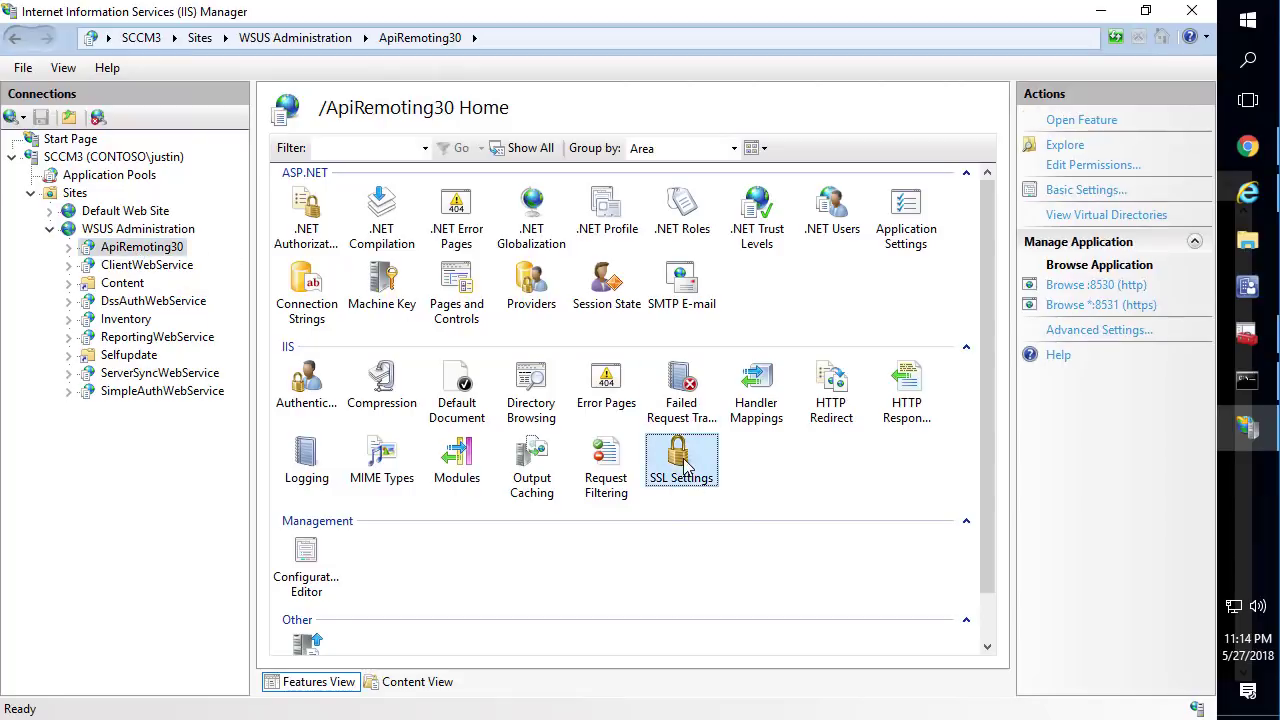
pyautogui.click(307, 172)
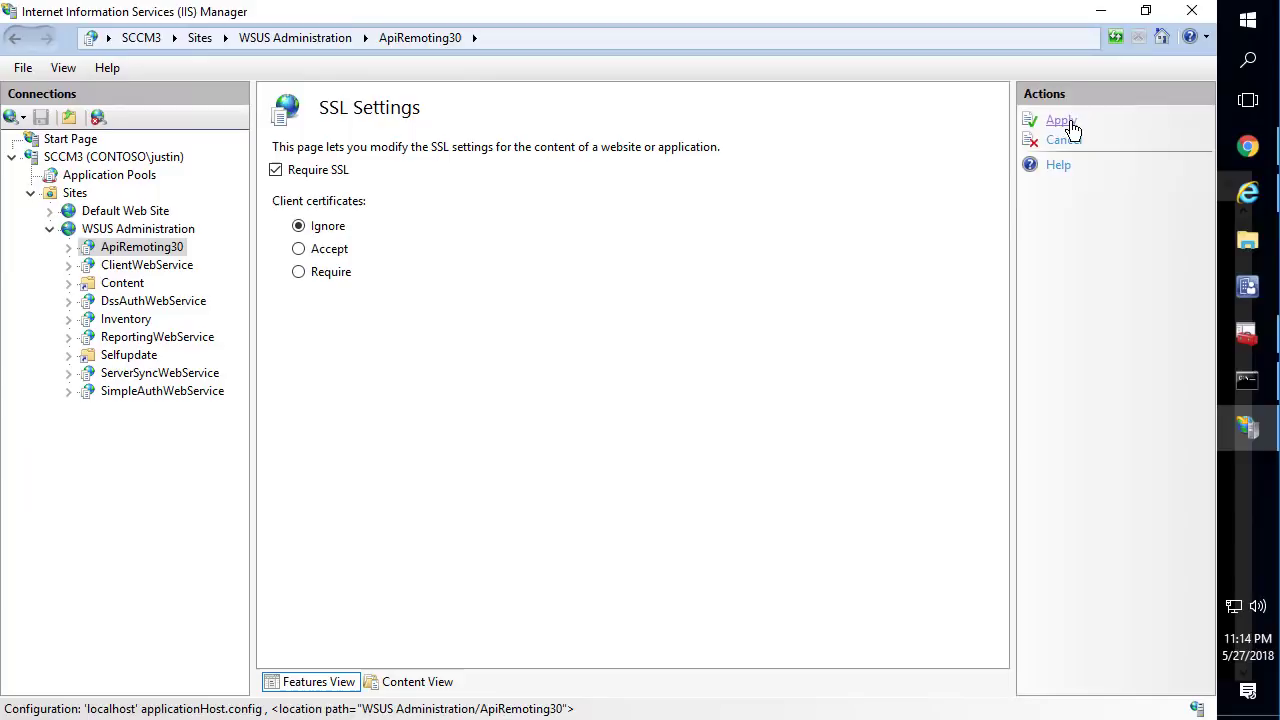
pyautogui.click(1062, 121)
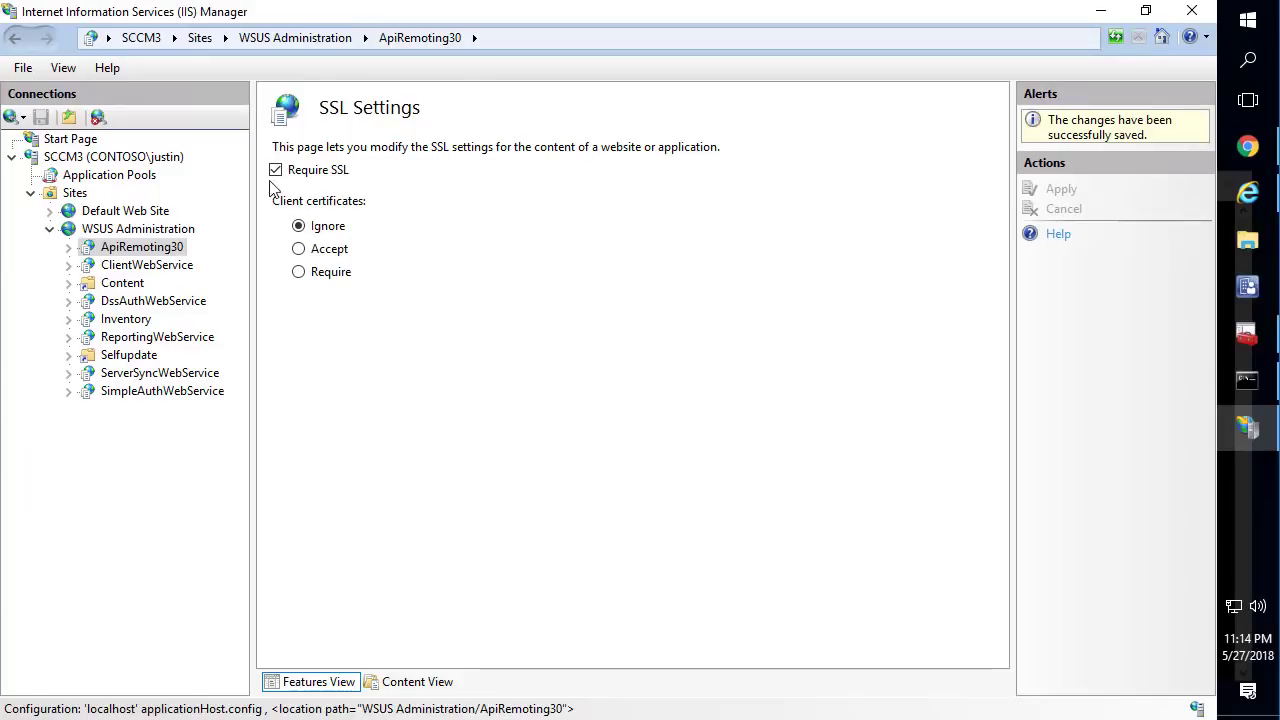
# Step: Require SSL for the ClientWebService application under WSUS Administration and apply the change
pyautogui.click(160, 266)
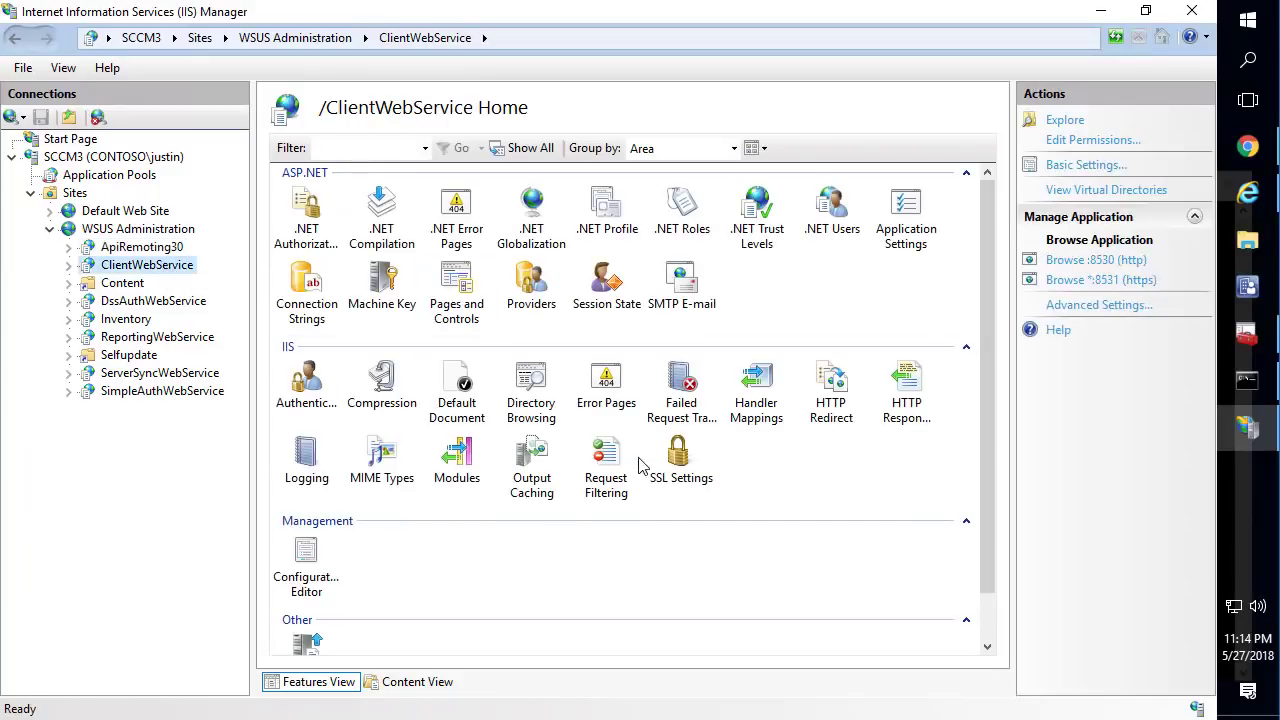
pyautogui.click(681, 465)
pyautogui.doubleClick(681, 465)
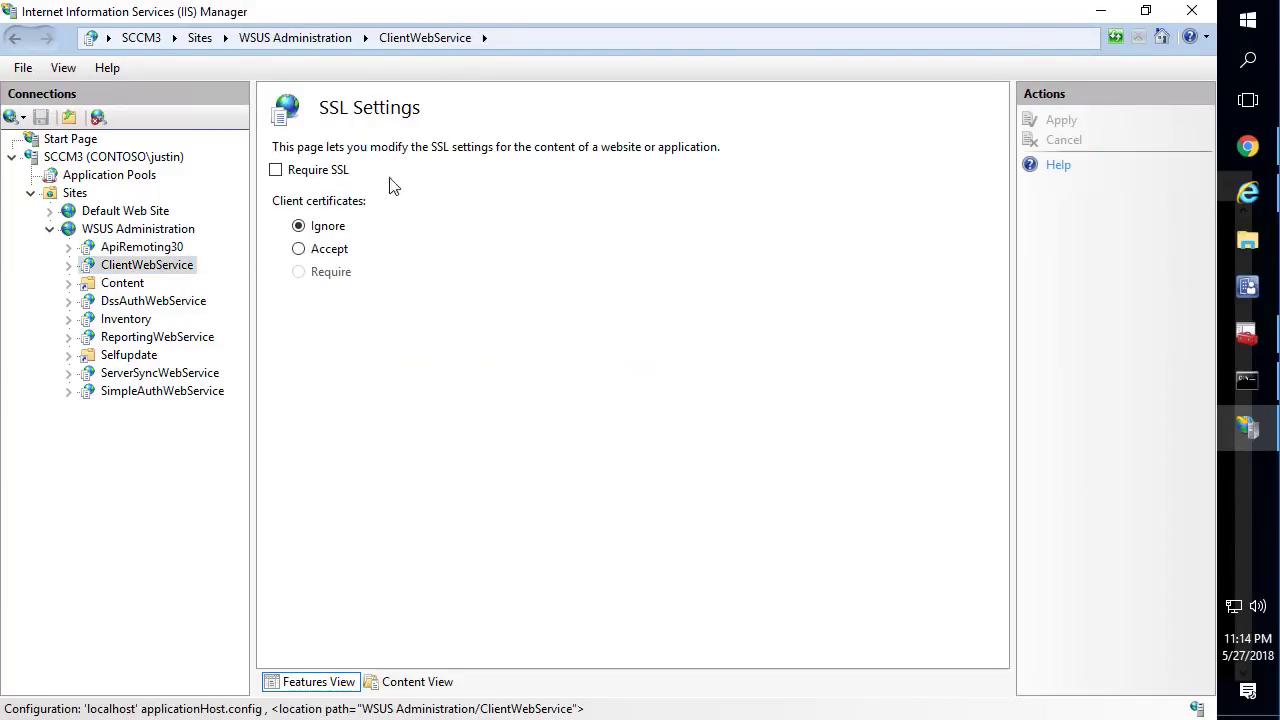
pyautogui.click(276, 170)
pyautogui.click(1060, 122)
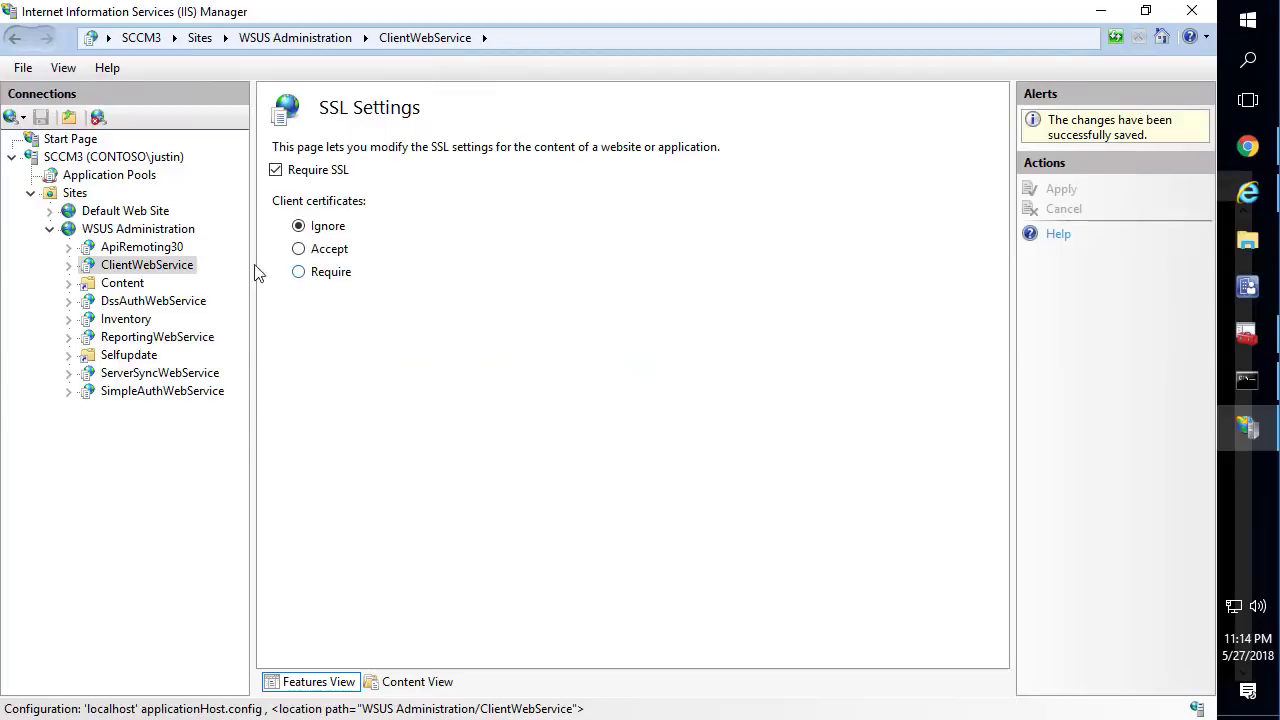
# Step: Require SSL for the DssAuthWebService application under WSUS Administration and apply the change
pyautogui.click(130, 301)
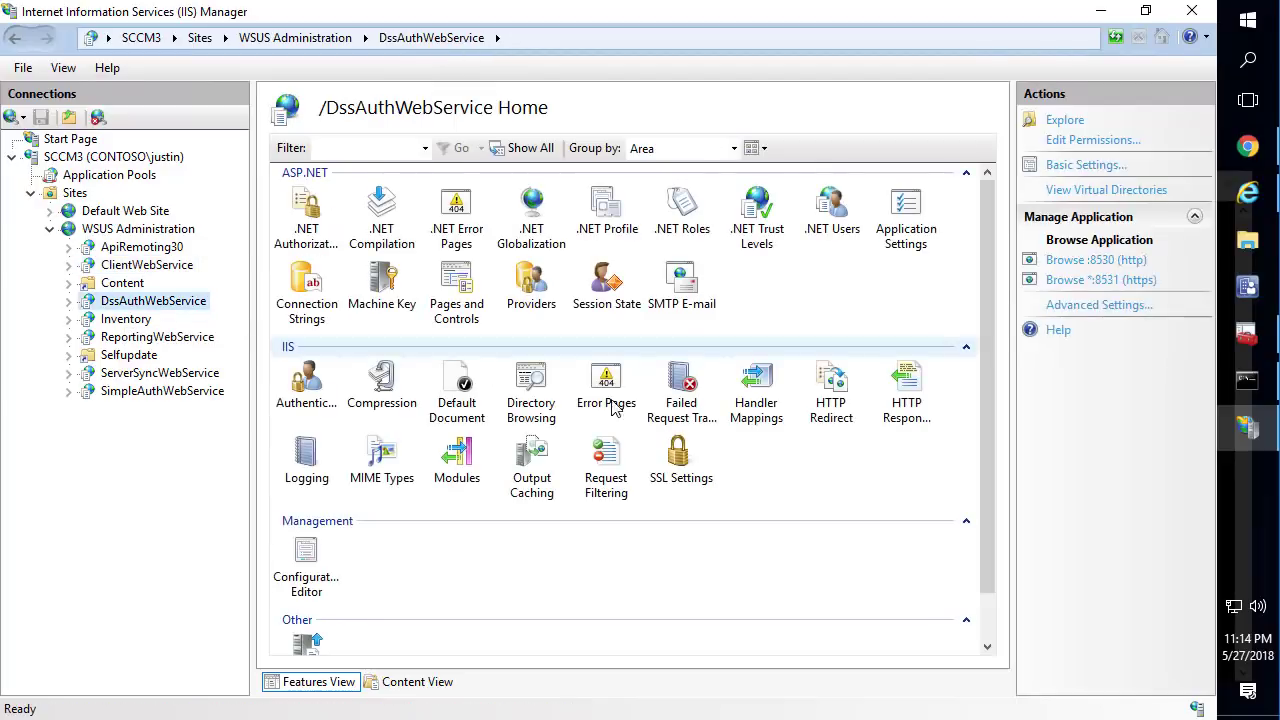
pyautogui.doubleClick(684, 468)
pyautogui.click(328, 170)
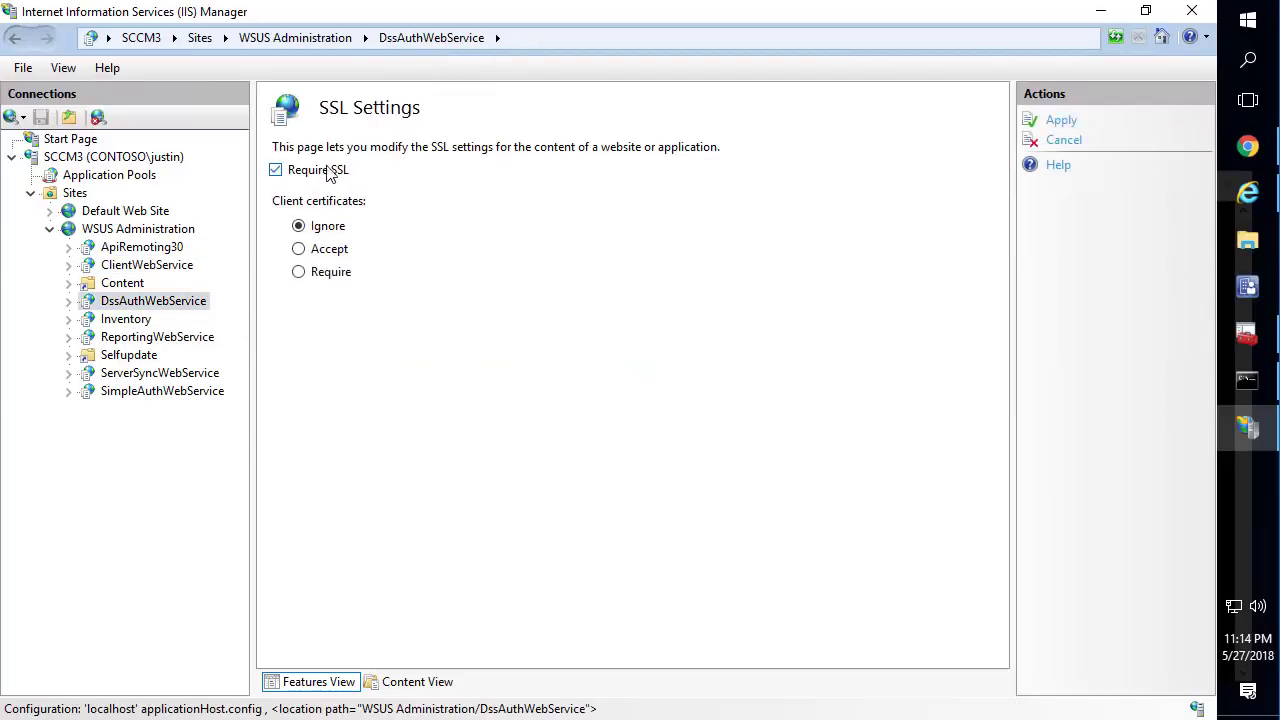
pyautogui.click(1052, 122)
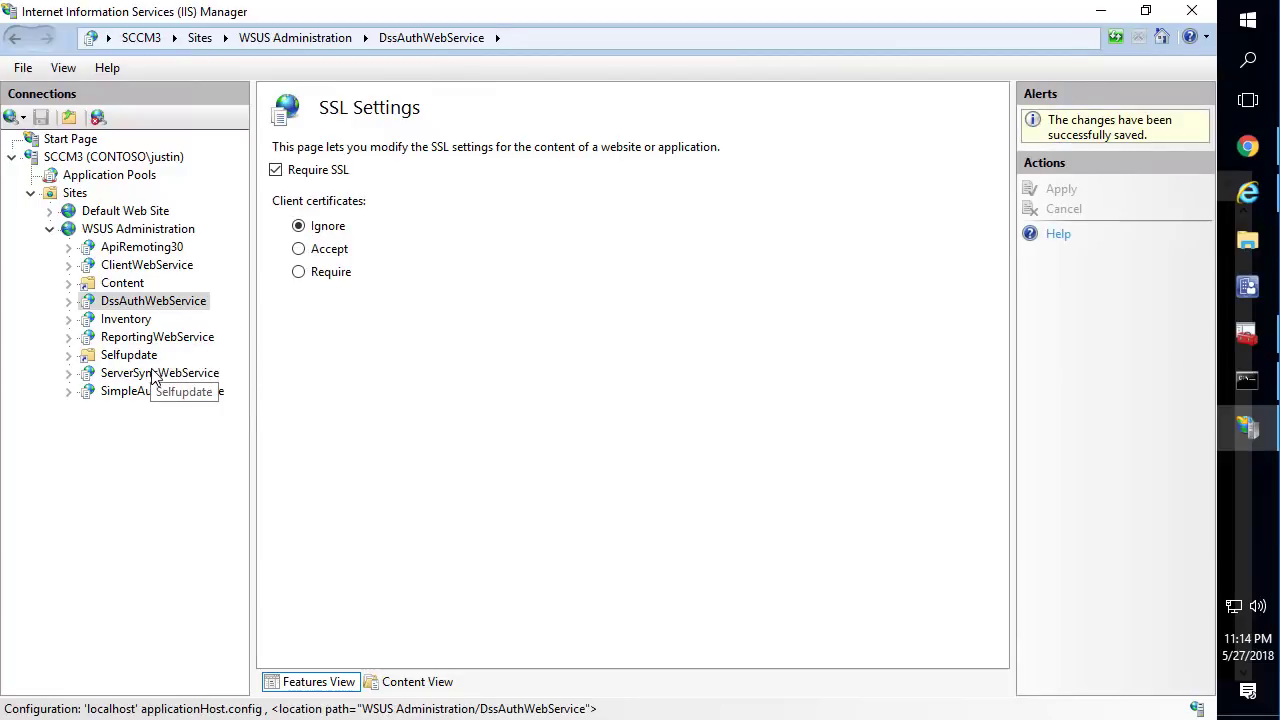
# Step: Require SSL for the ServerSyncWebService application under WSUS Administration and apply the change
pyautogui.doubleClick(195, 373)
pyautogui.doubleClick(680, 464)
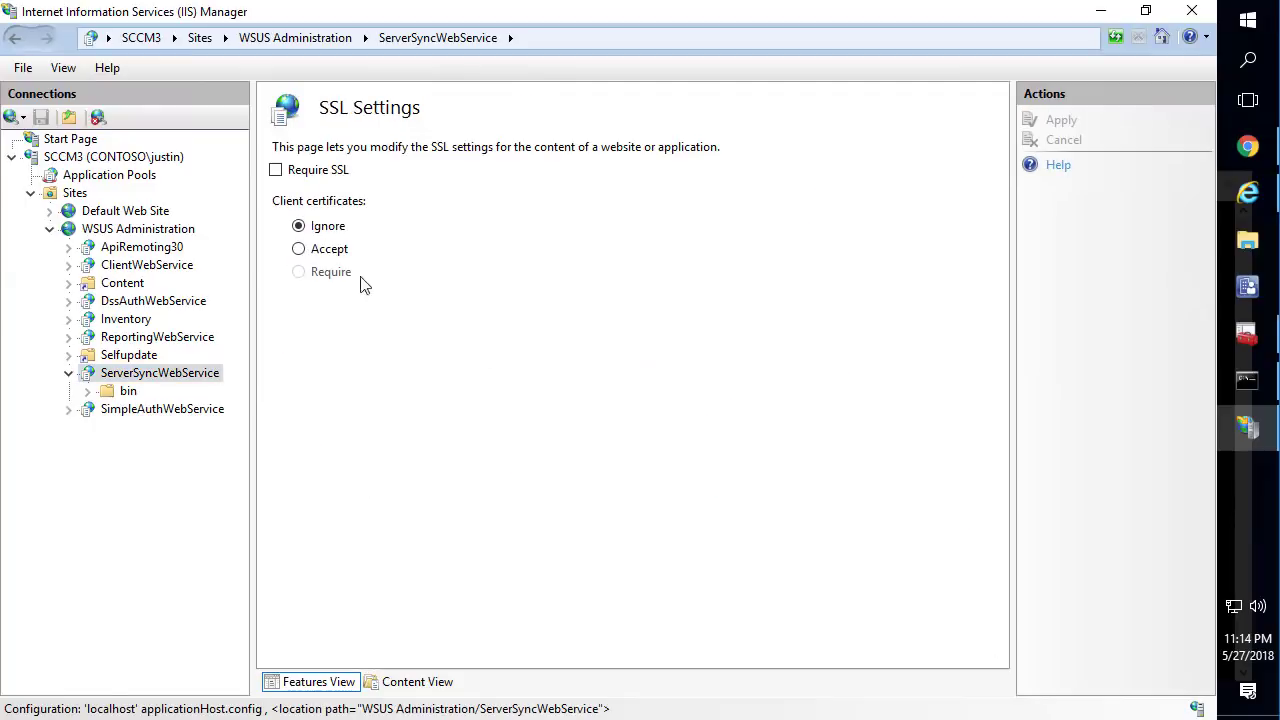
pyautogui.click(326, 174)
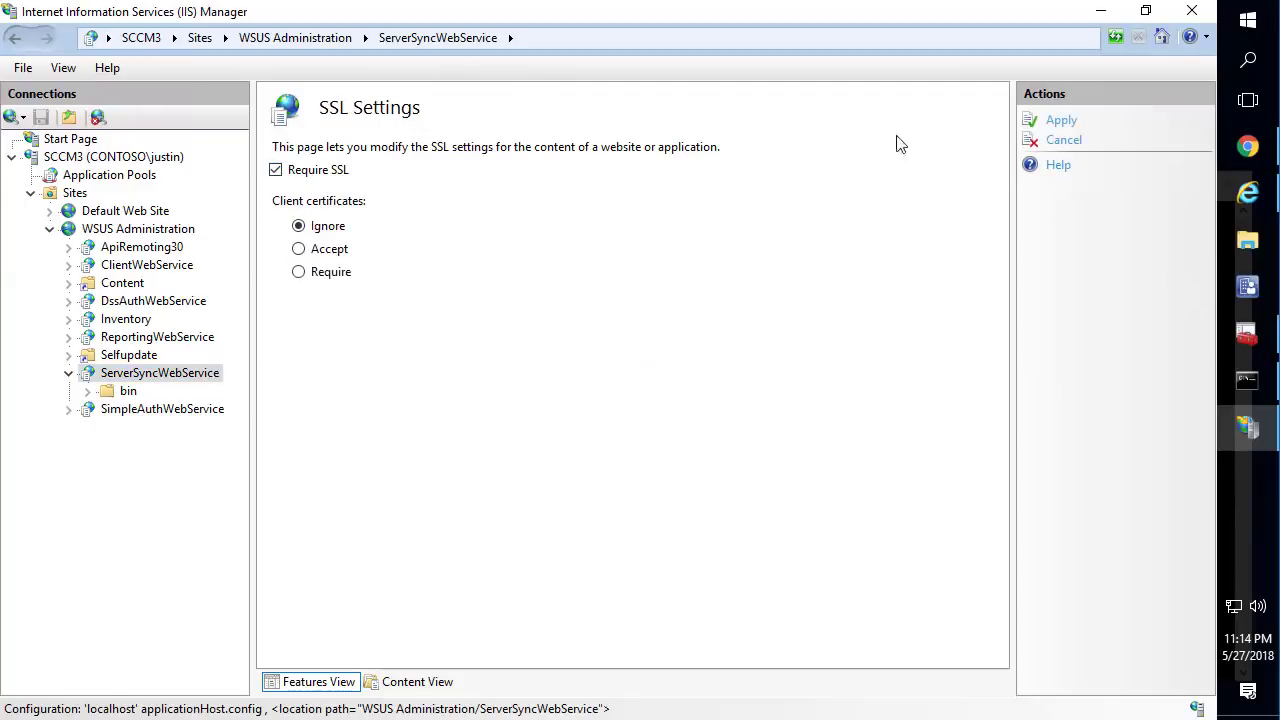
pyautogui.click(1056, 124)
# Step: Require SSL for the SimpleAuthWebService application under WSUS Administration and apply the change
pyautogui.doubleClick(150, 412)
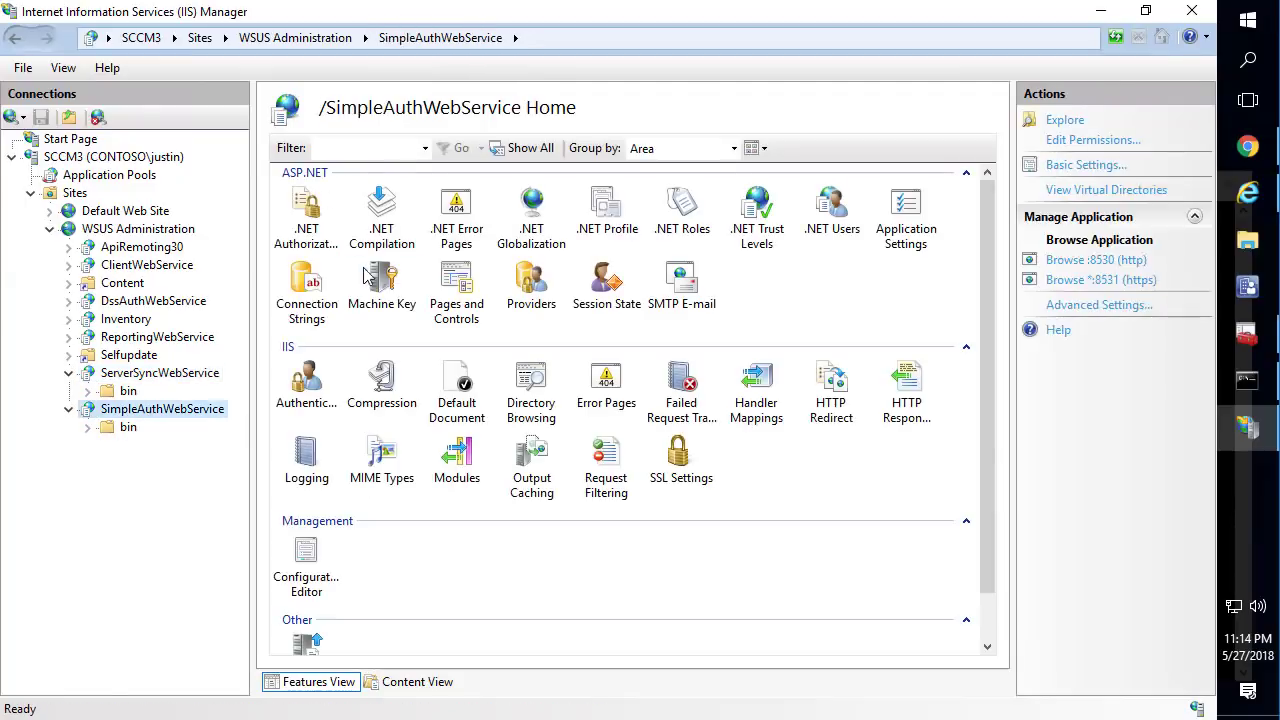
pyautogui.doubleClick(666, 450)
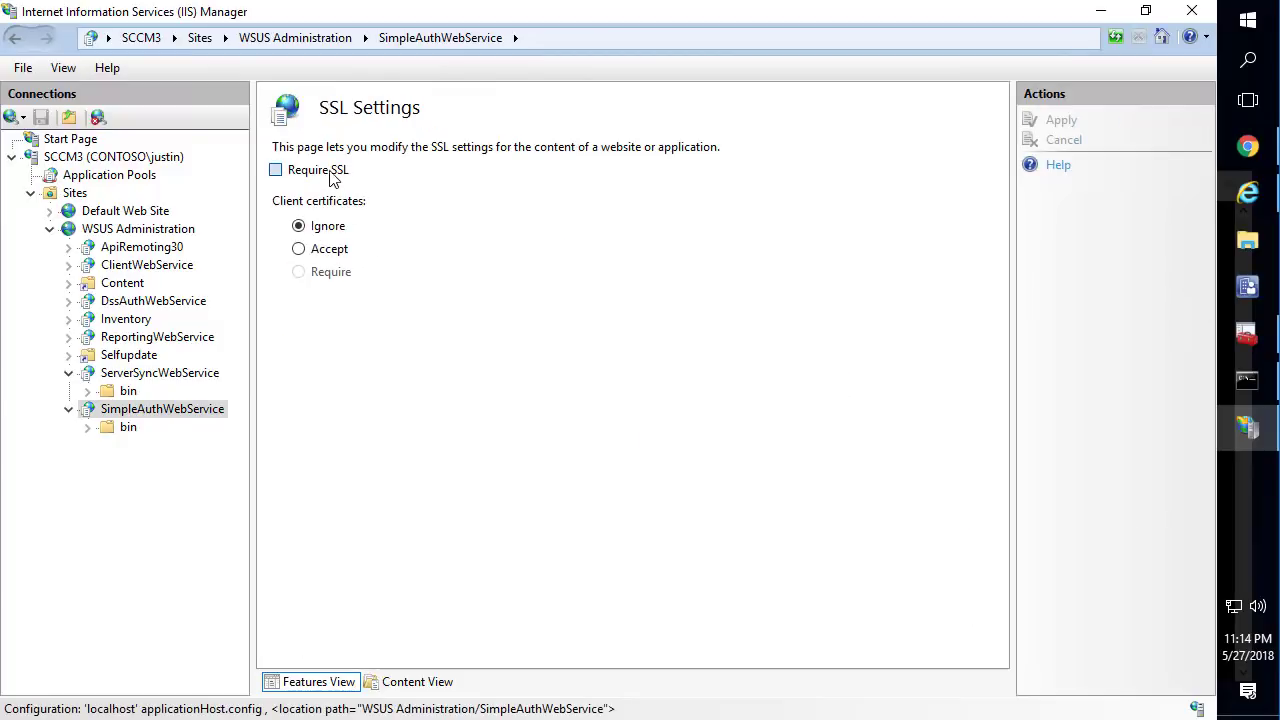
pyautogui.click(333, 174)
pyautogui.click(1057, 122)
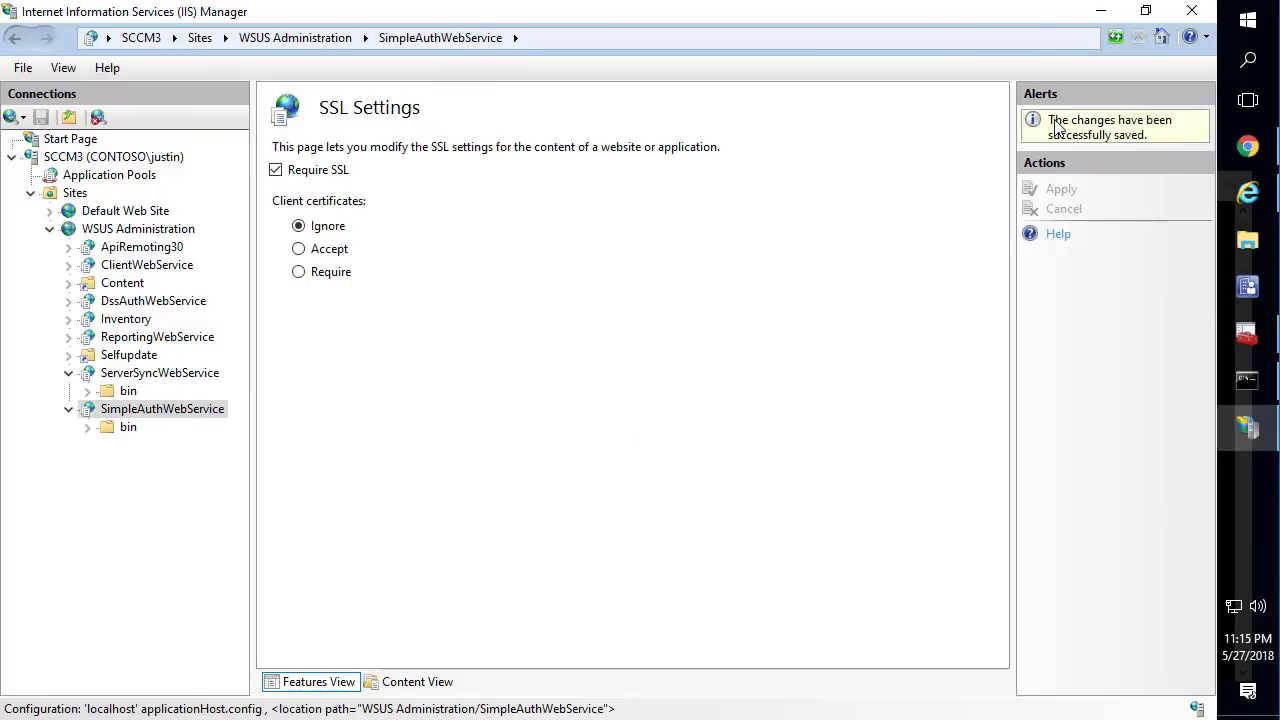
# Step: Switch to the administrator Command Prompt and change the directory to "C:\Program Files\Update Services\Tools"
pyautogui.click(1247, 377)
pyautogui.click(697, 396)
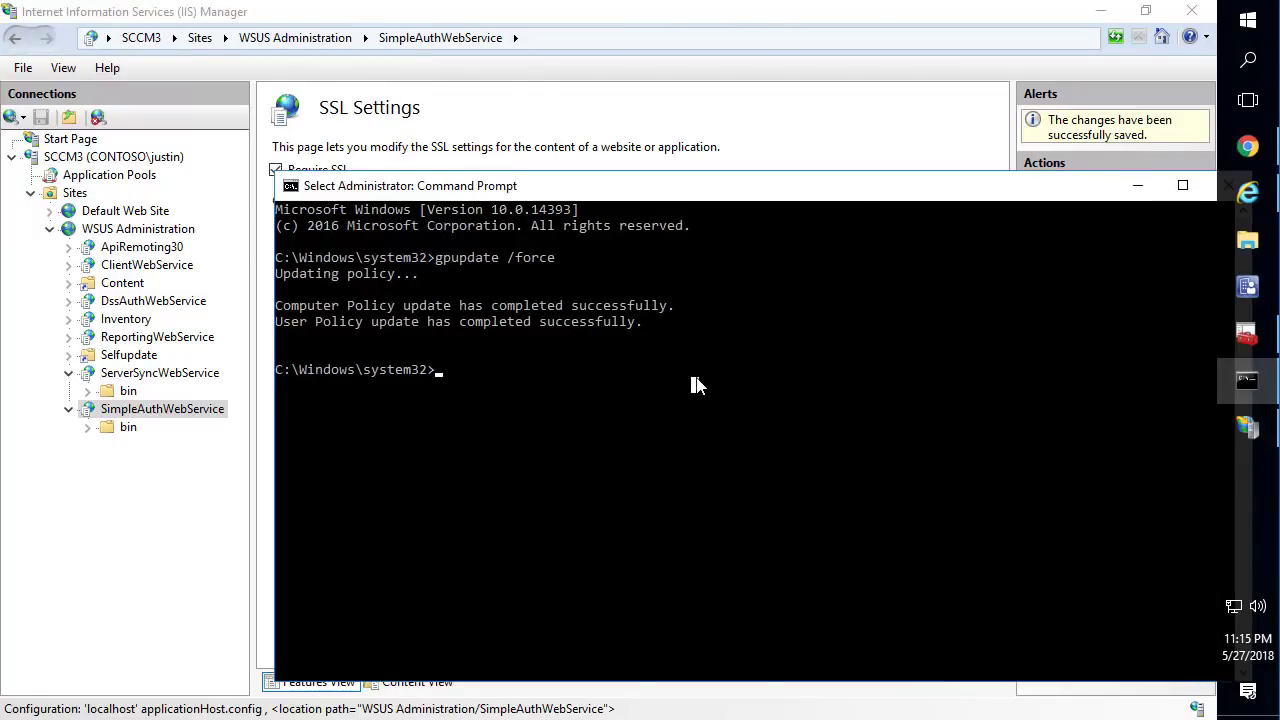
pyautogui.write('cd \\')
pyautogui.press('Return')
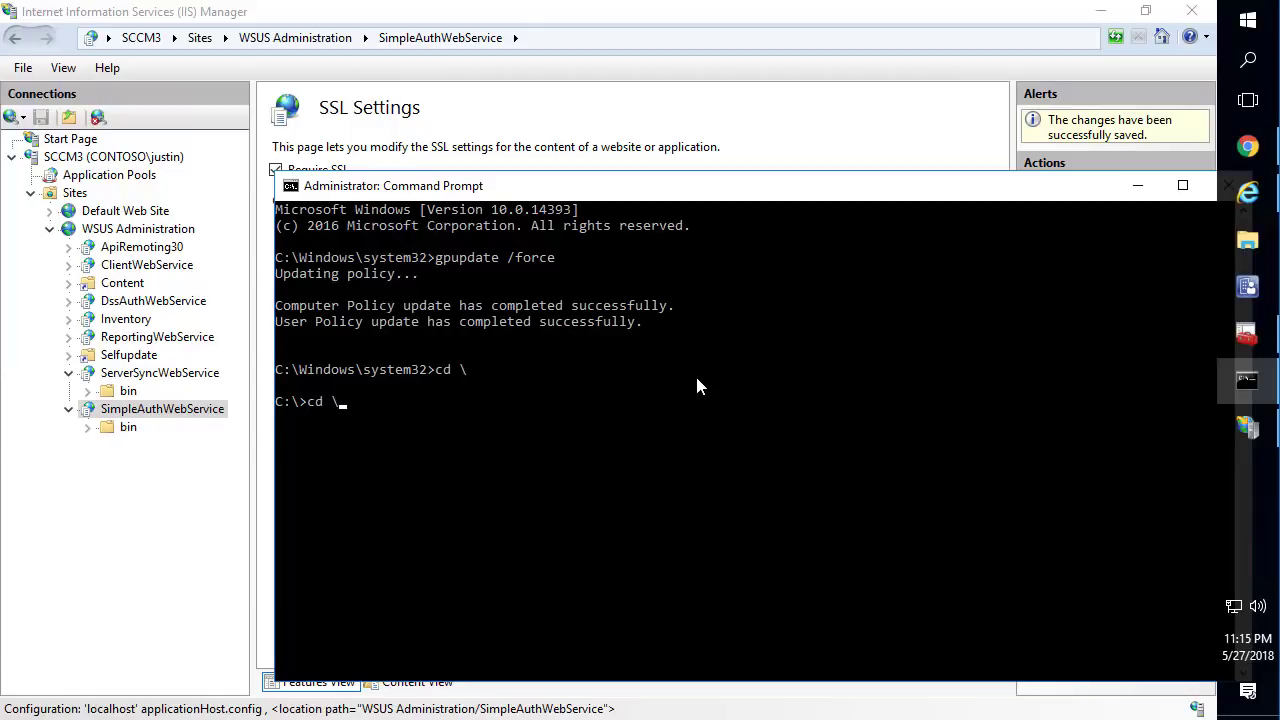
pyautogui.write('pro')
pyautogui.press('Tab')
pyautogui.write('\\up')
pyautogui.press('Tab')
pyautogui.write('\\Upda')
pyautogui.write('te Services\\Tools"')
pyautogui.press('Tab')
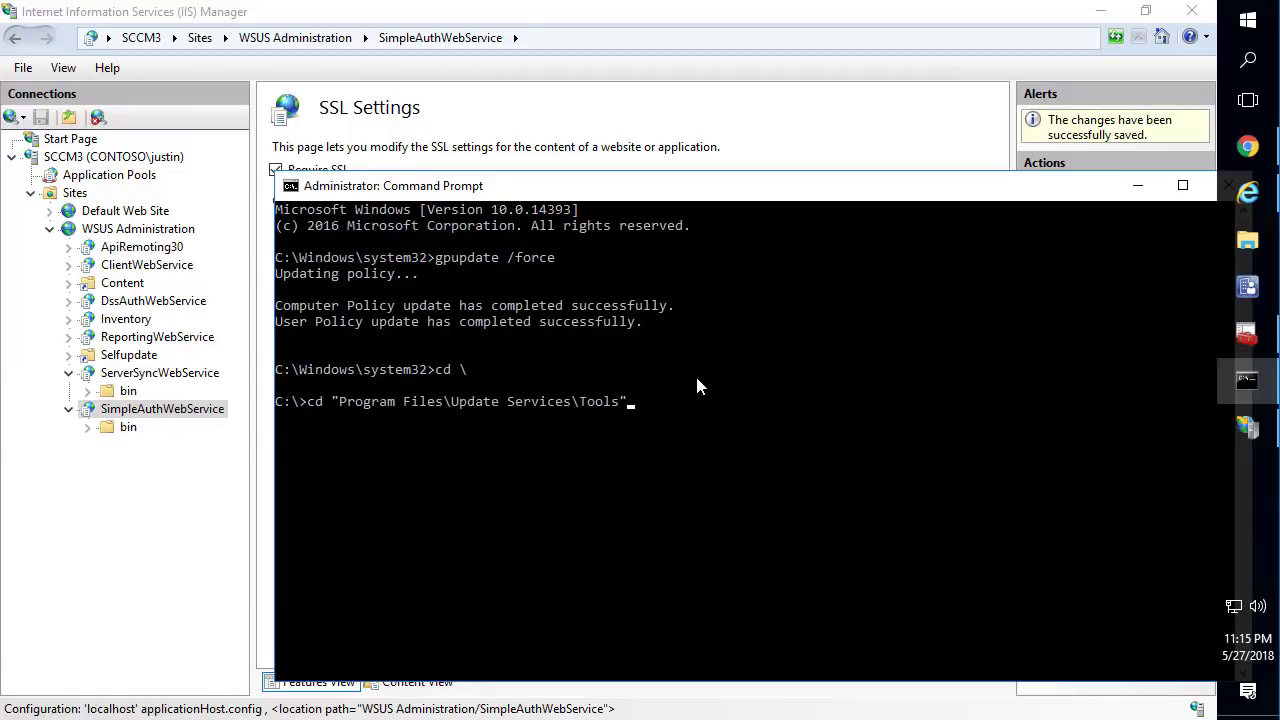
pyautogui.press('Return')
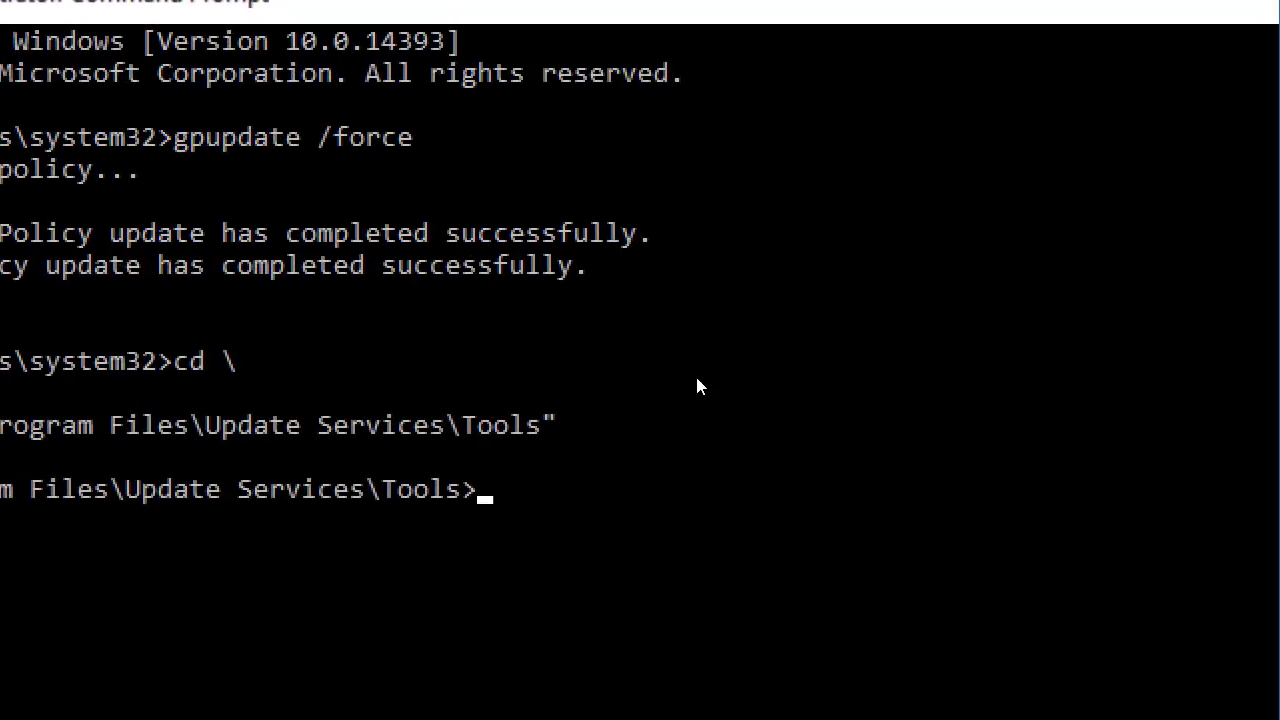
# Step: Run "WsusUtil.exe configuressl sccm3.contoso.local" from the Update Services Tools directory
pyautogui.scroll(-5, 698, 387)
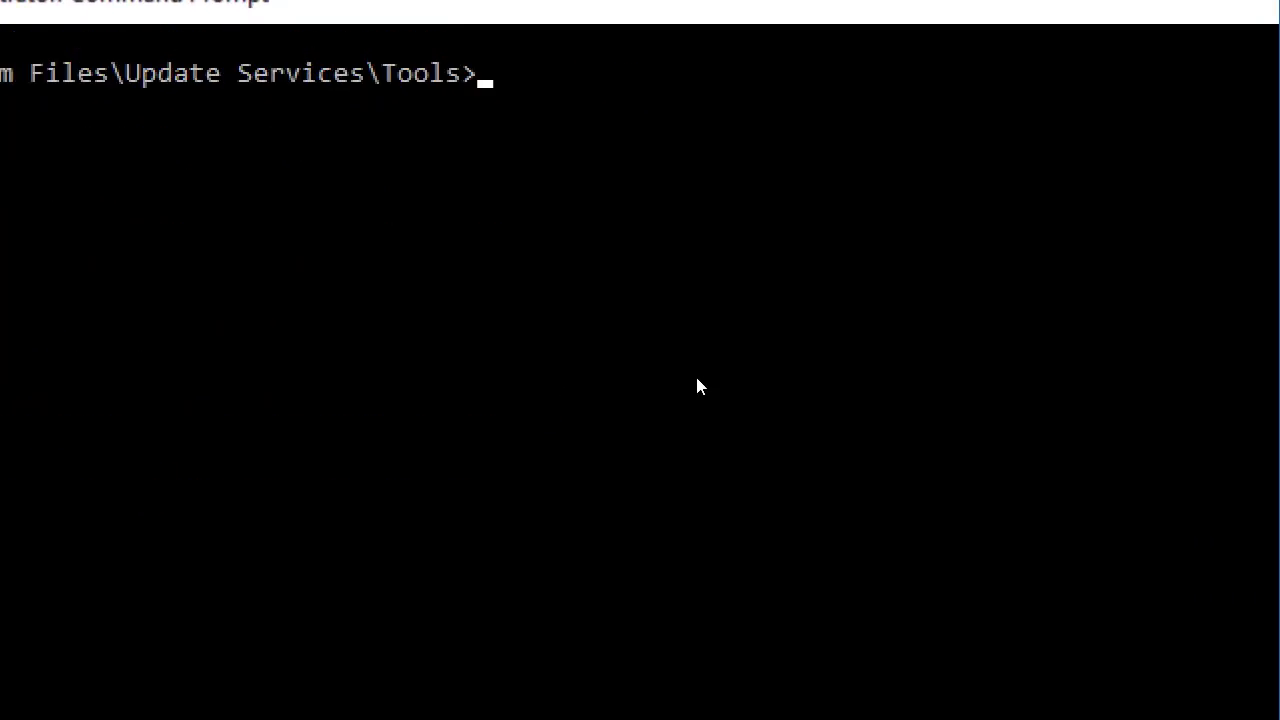
pyautogui.write('wsus')
pyautogui.press('Tab')
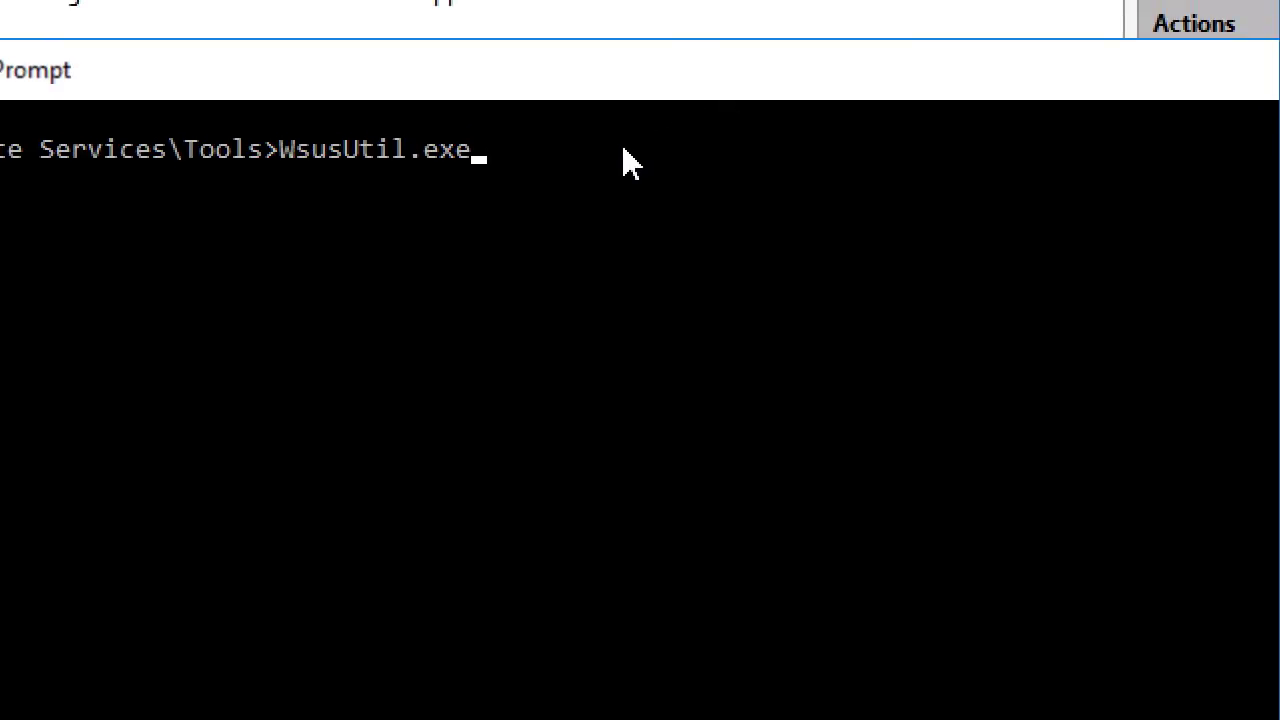
pyautogui.write('configuressl ')
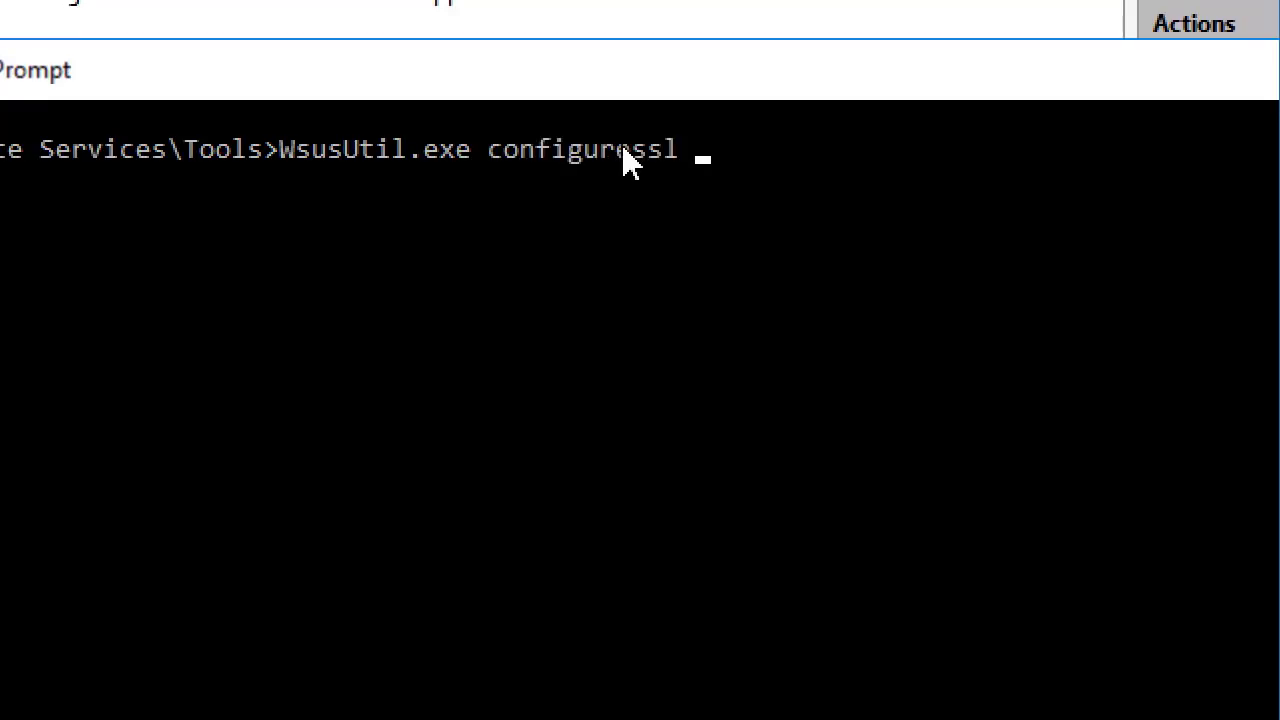
pyautogui.write('sccm3')
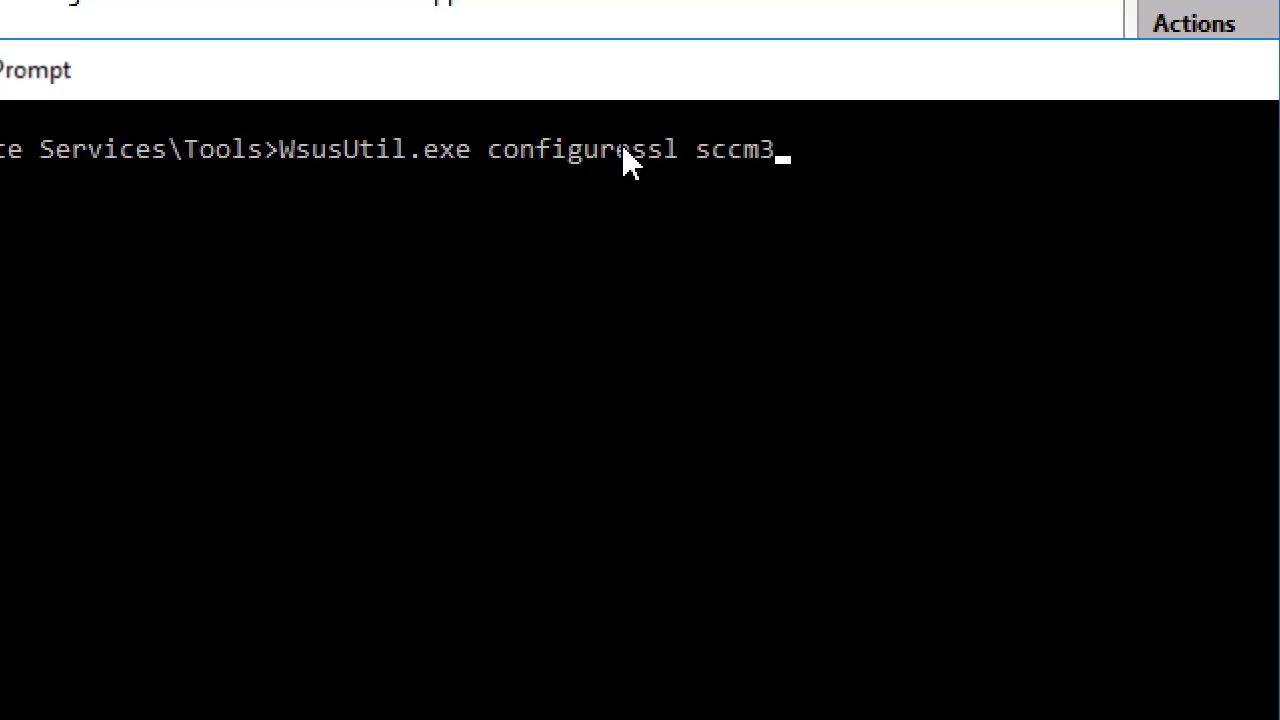
pyautogui.write('.')
pyautogui.write('conto')
pyautogui.press('BackSpace')
pyautogui.write('toso')
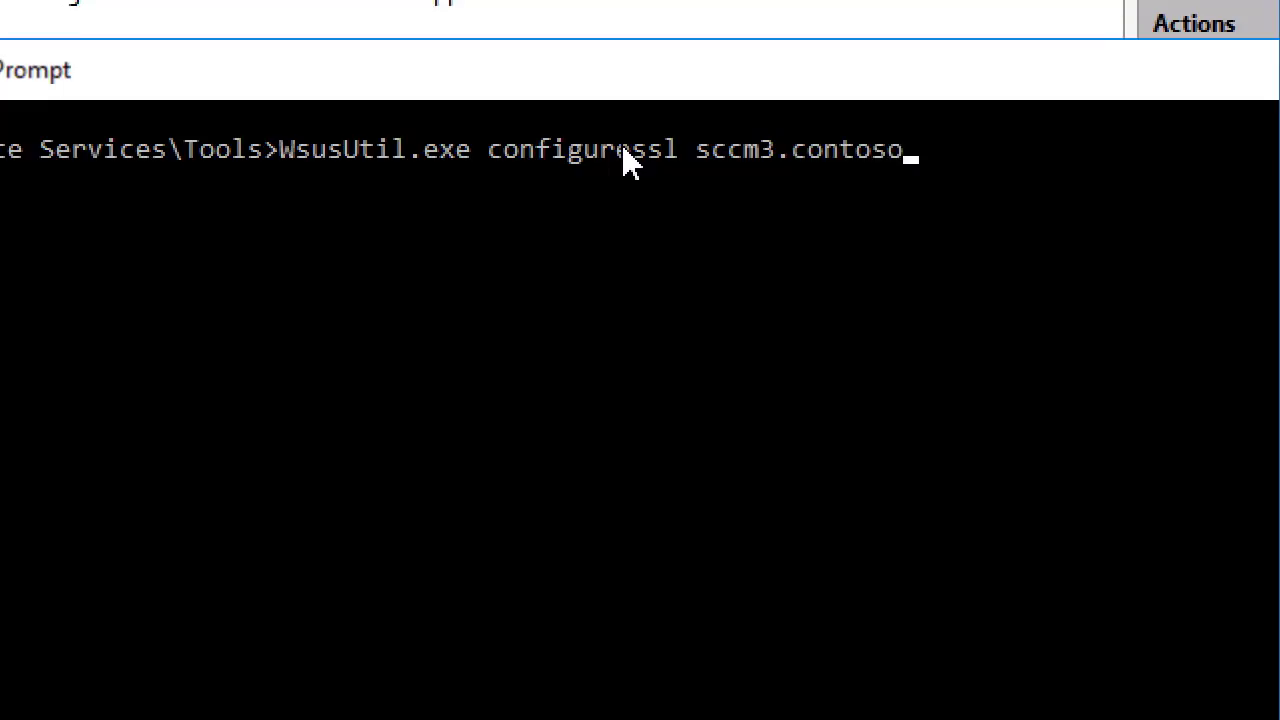
pyautogui.write('.local')
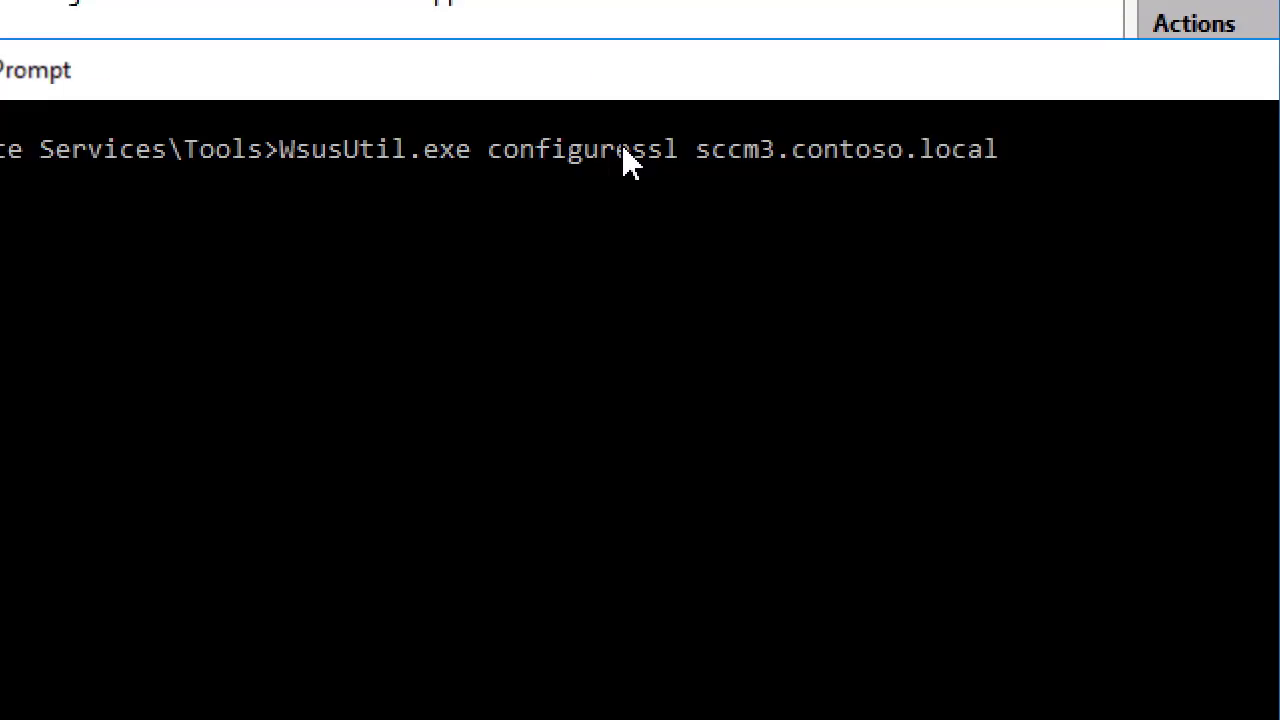
pyautogui.press('Return')
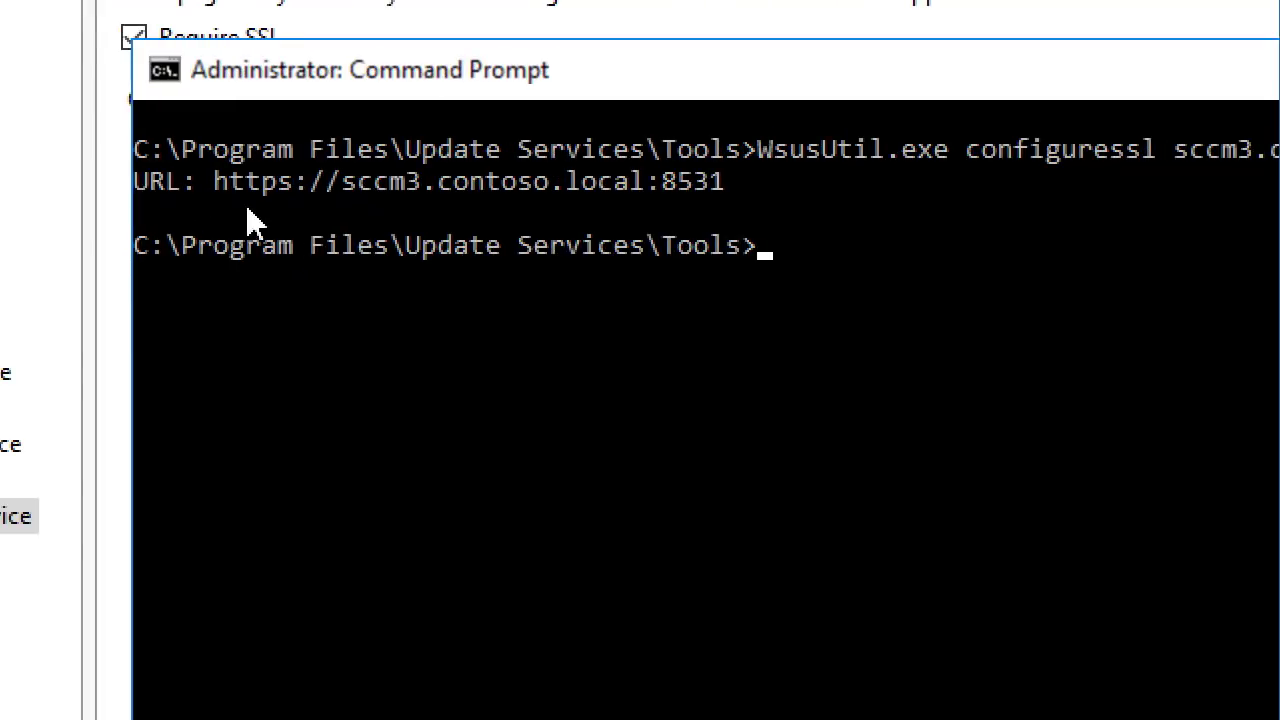
# Step: Highlight the returned HTTPS URL, then close the Command Prompt and minimize the IIS Manager window
pyautogui.moveTo(140, 181); pyautogui.dragTo(732, 200)
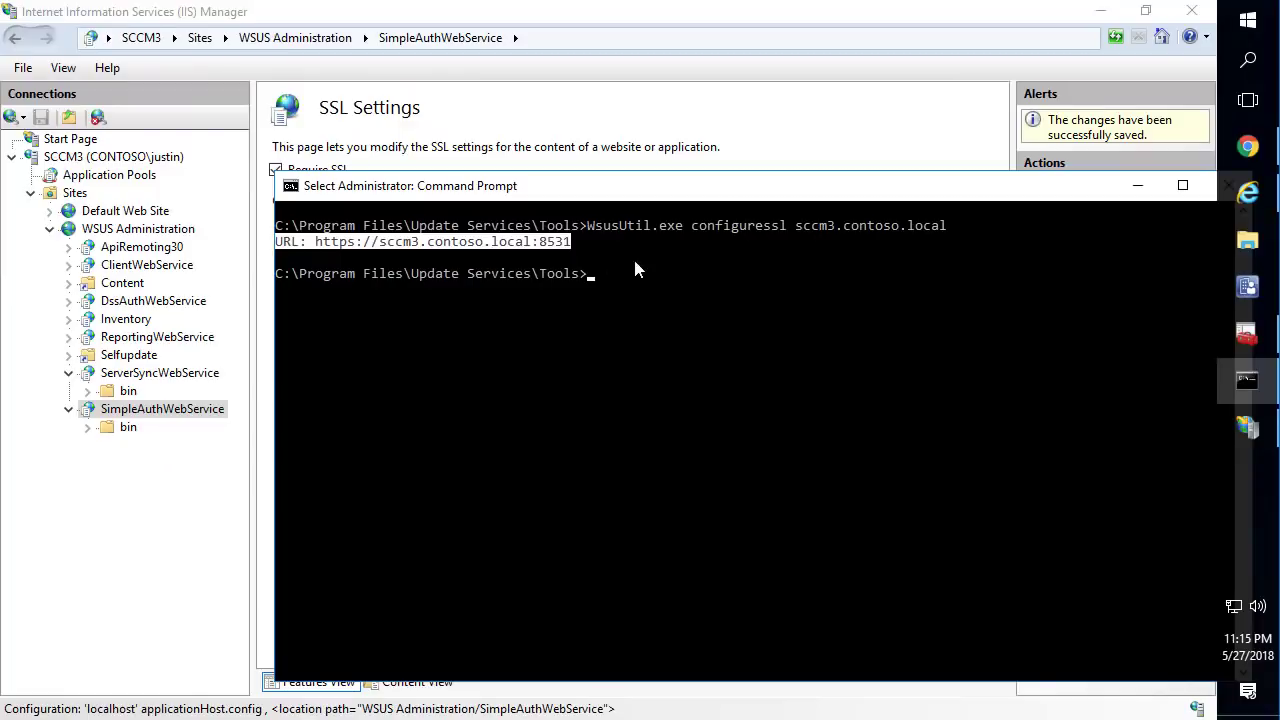
pyautogui.click(686, 273)
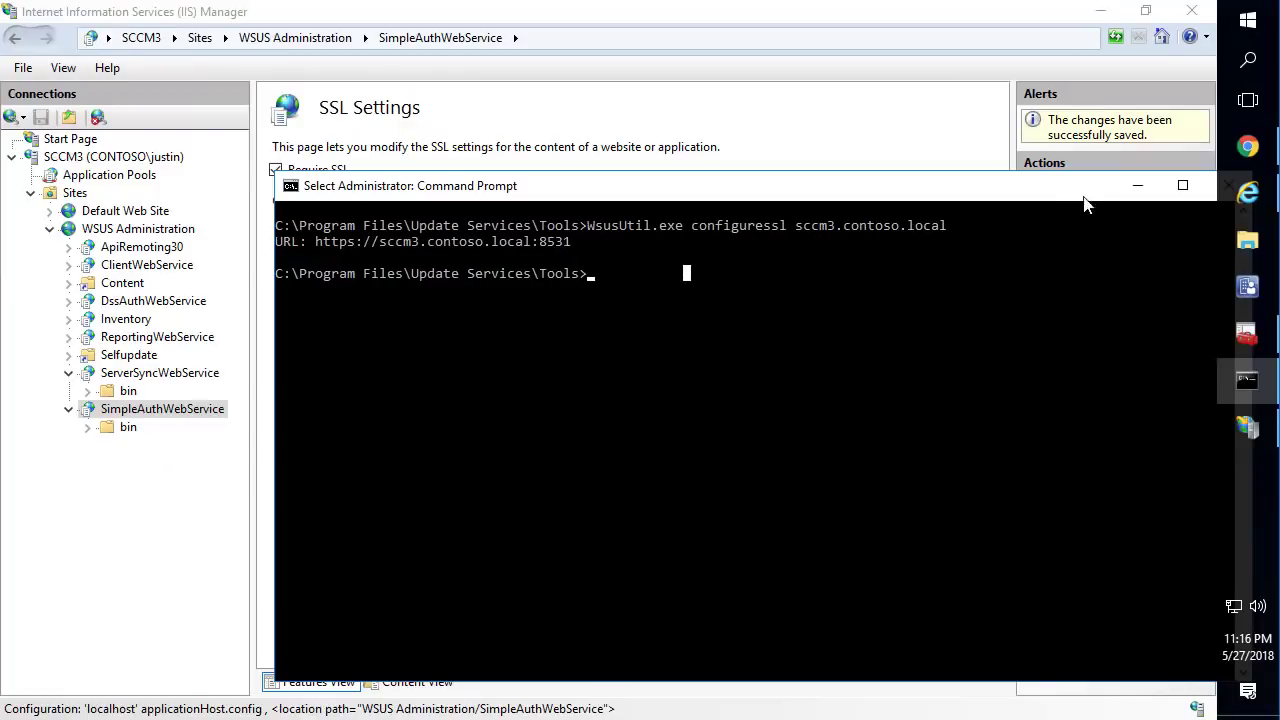
pyautogui.moveTo(1085, 195); pyautogui.dragTo(935, 185)
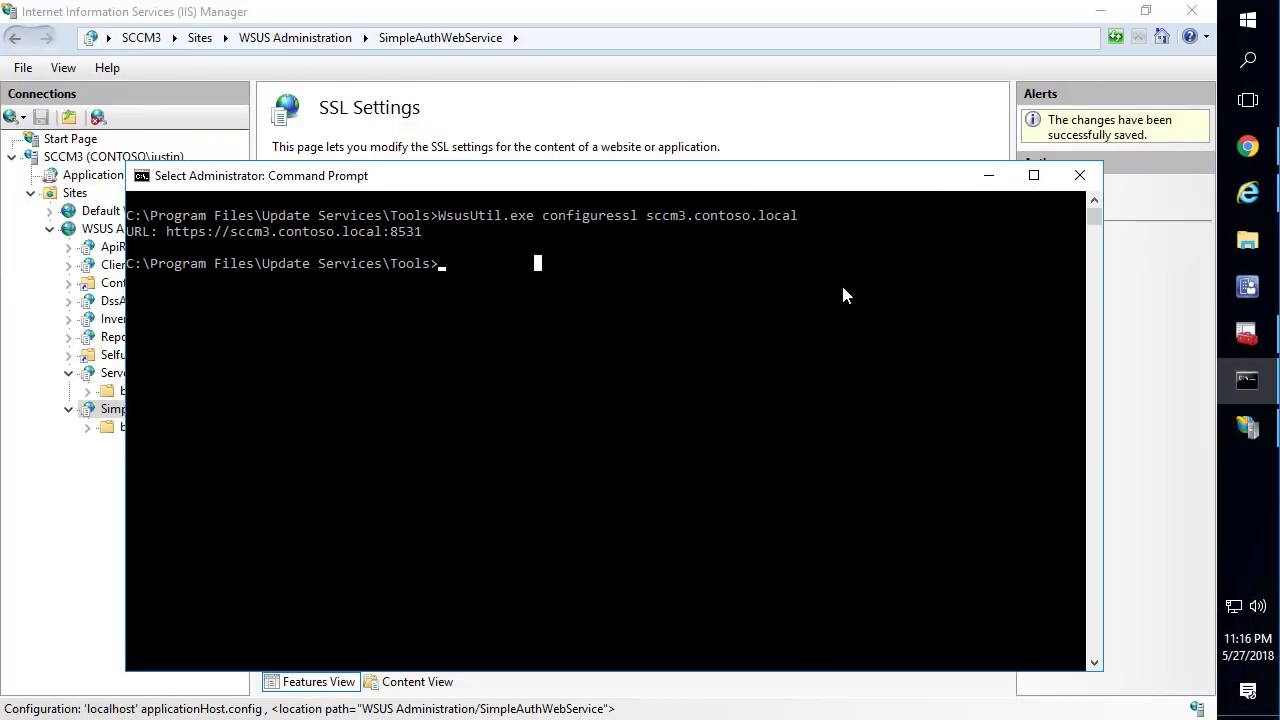
pyautogui.click(1080, 175)
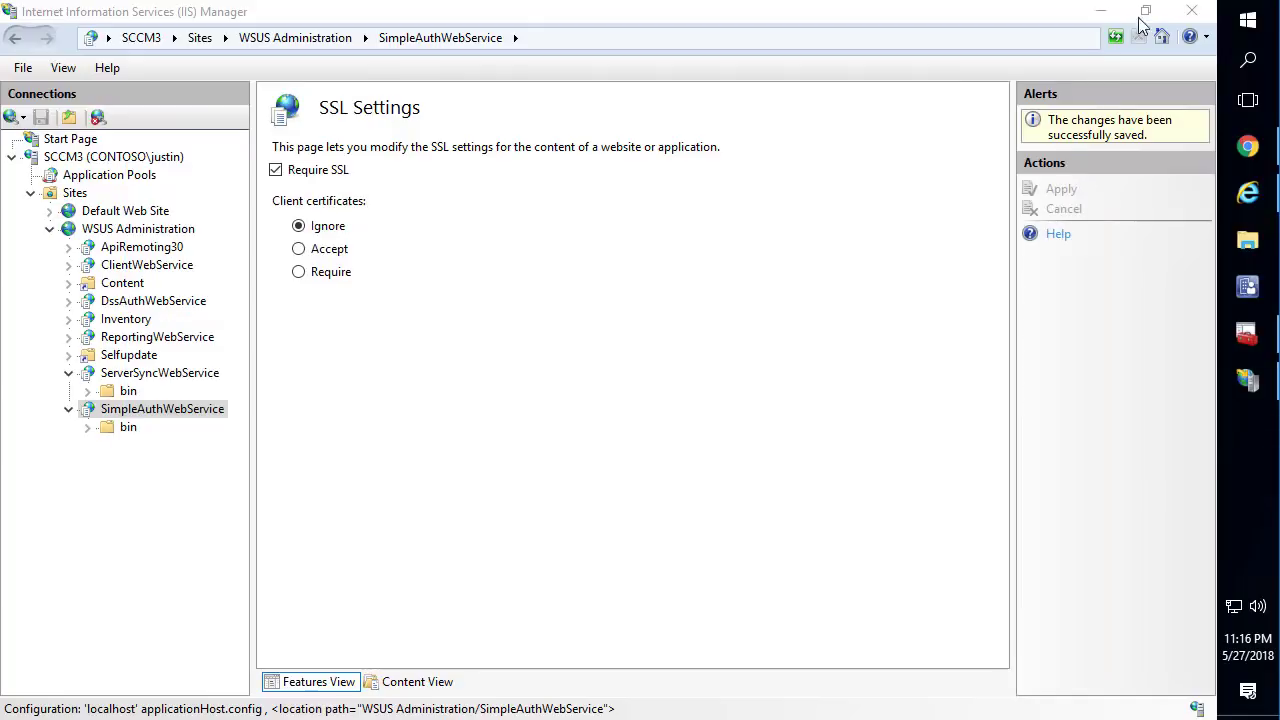
pyautogui.click(1104, 14)
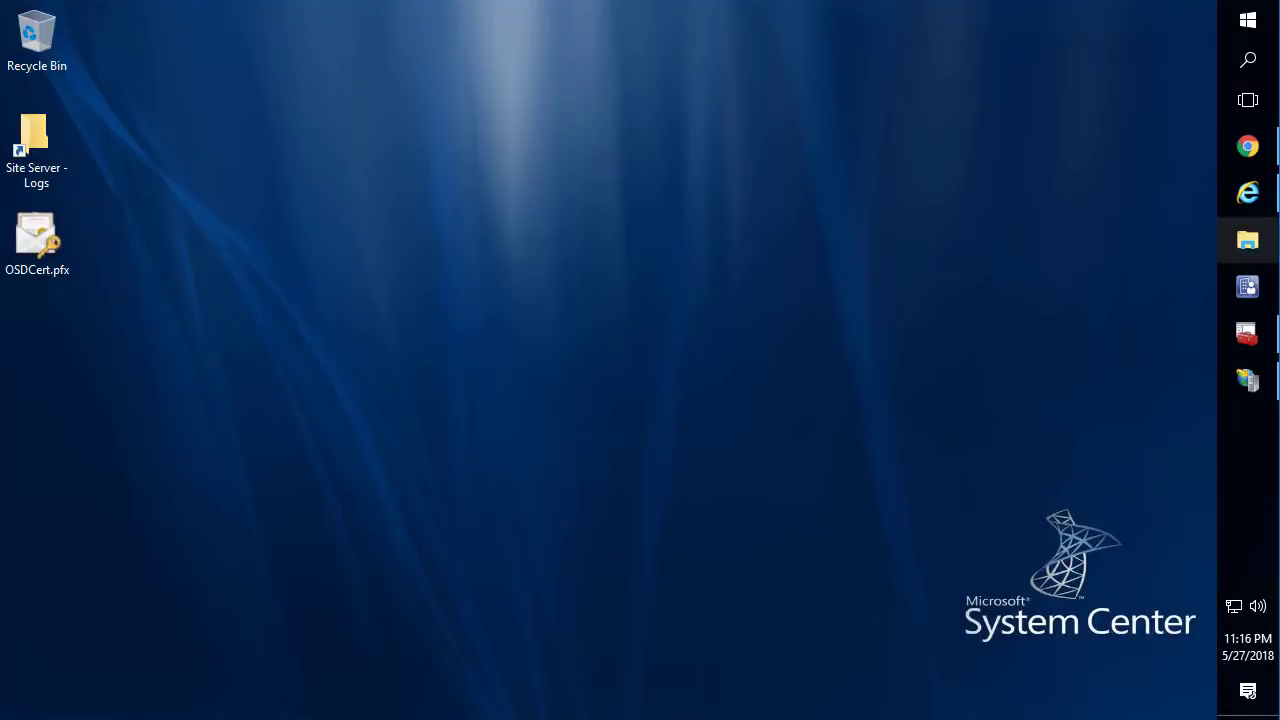
# Step: Switch to the Configuration Manager console and select PR3 - Demo Site among the sites in Administration's Site Configuration
pyautogui.click(1254, 289)
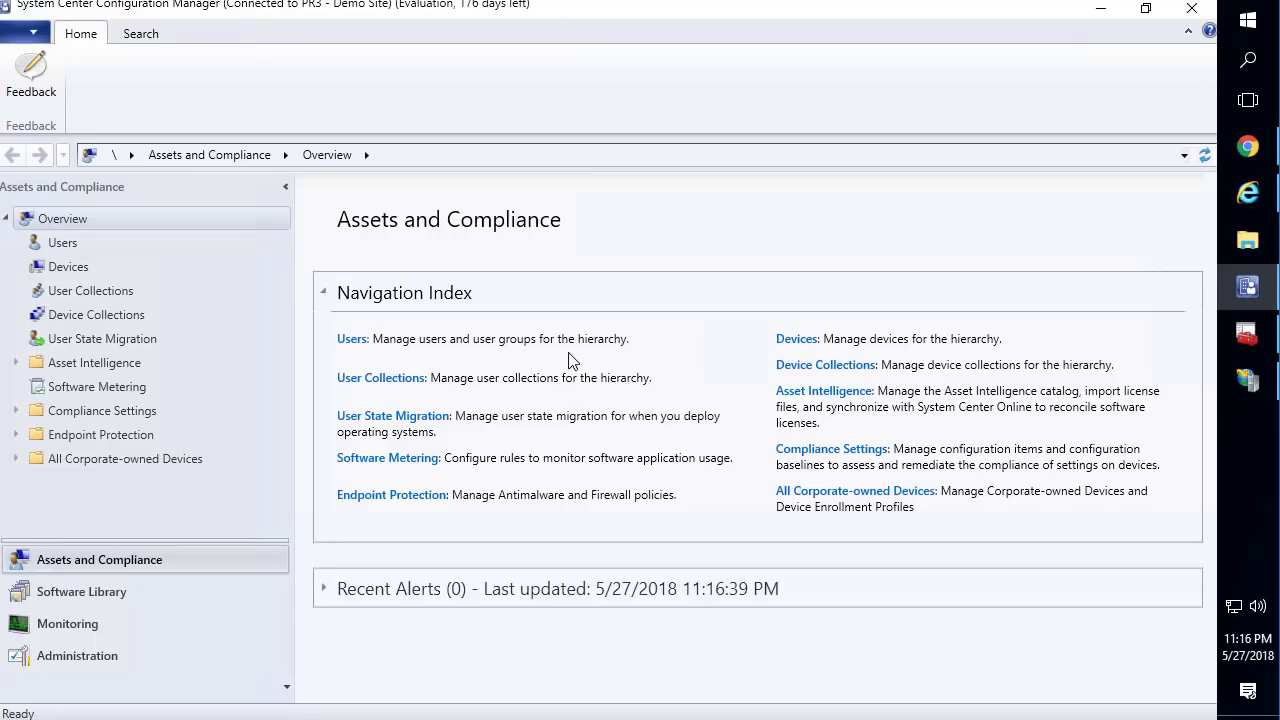
pyautogui.click(133, 660)
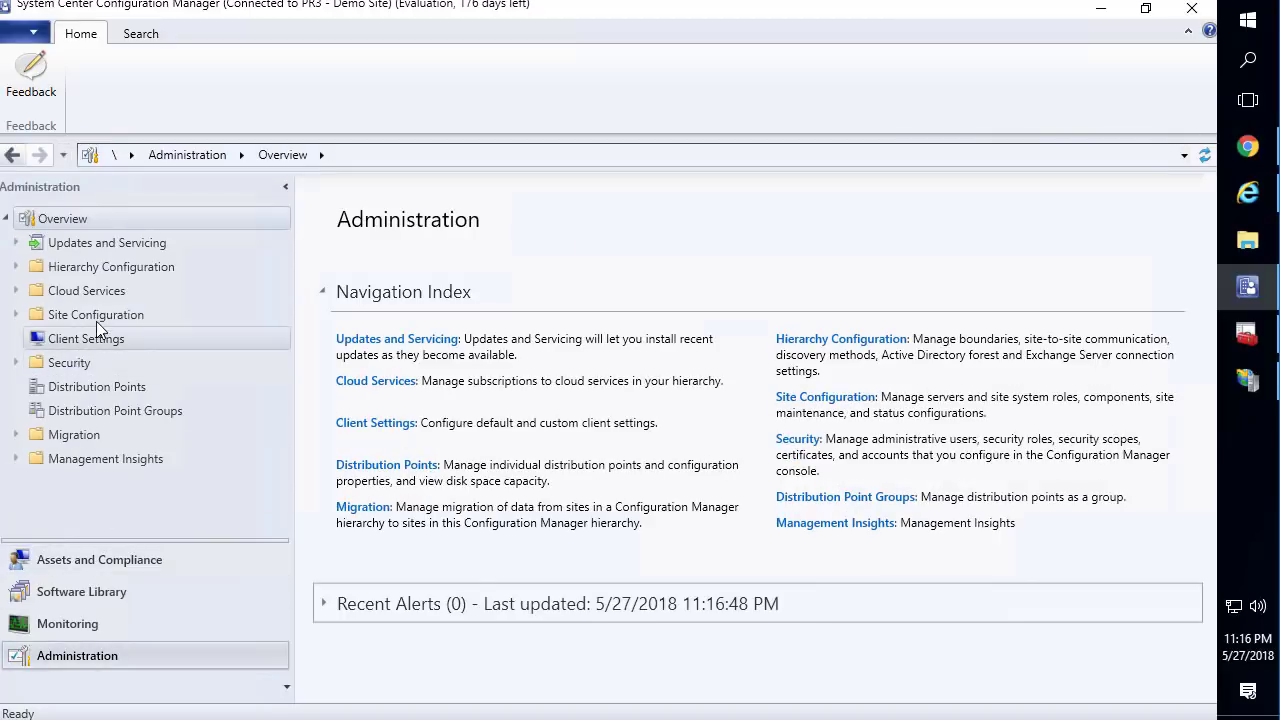
pyautogui.click(95, 320)
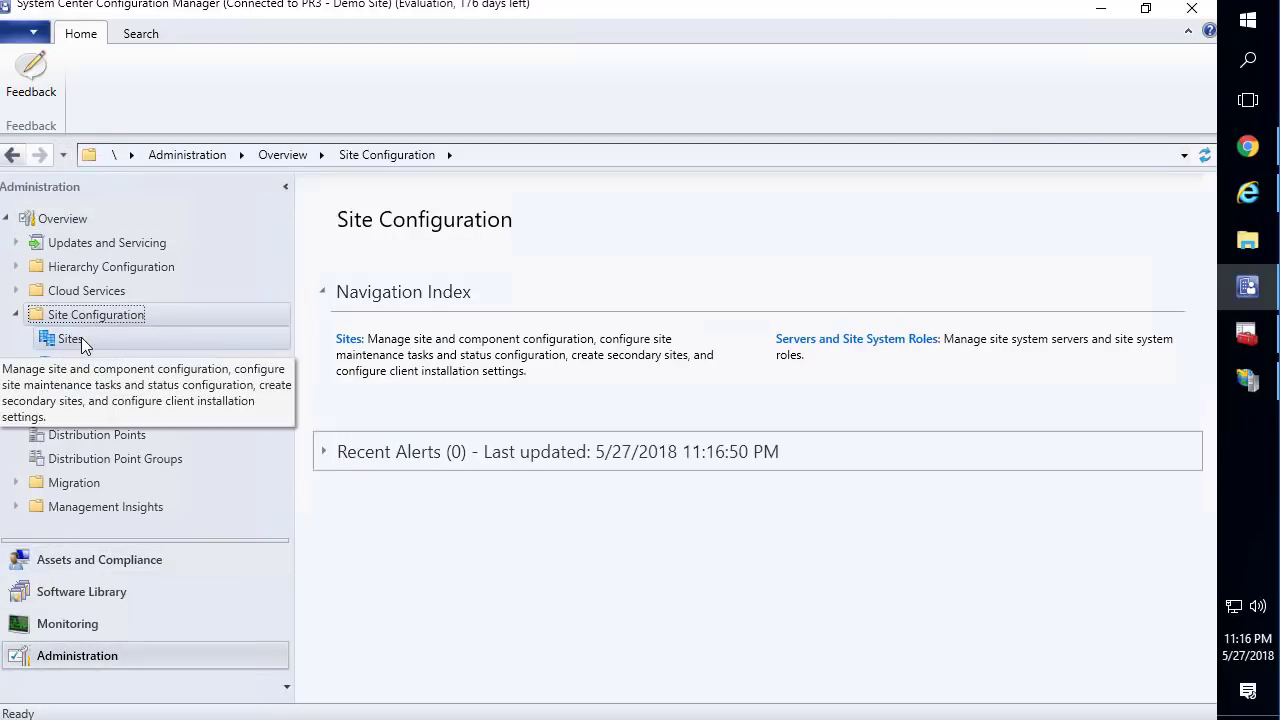
pyautogui.click(81, 337)
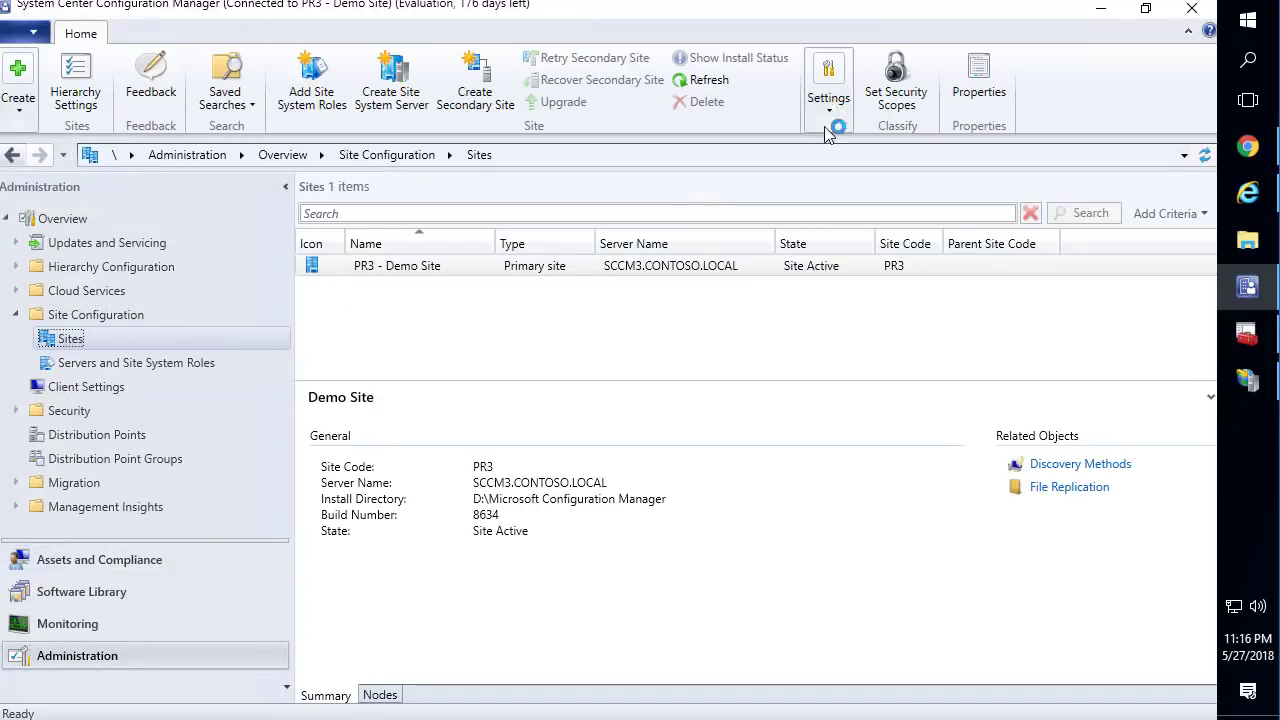
pyautogui.click(765, 265)
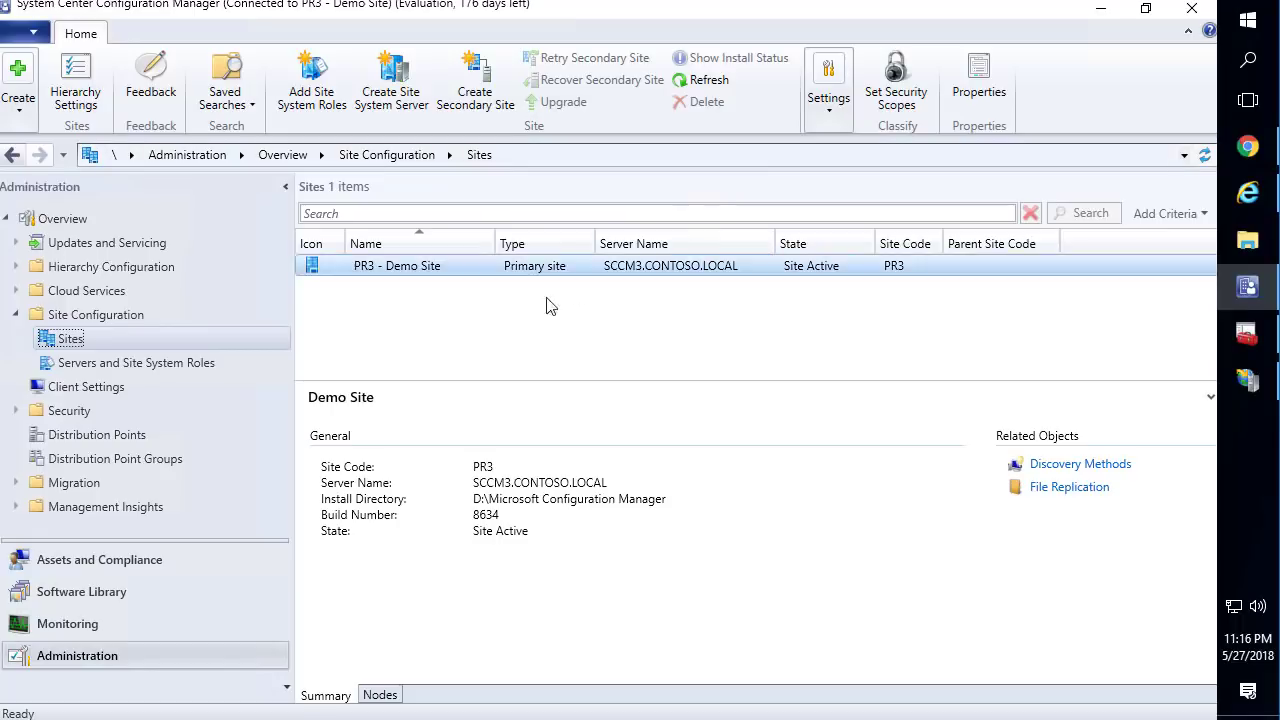
# Step: Widen the Name column in the Servers and Site System Roles list and return to the Sites list
pyautogui.click(196, 364)
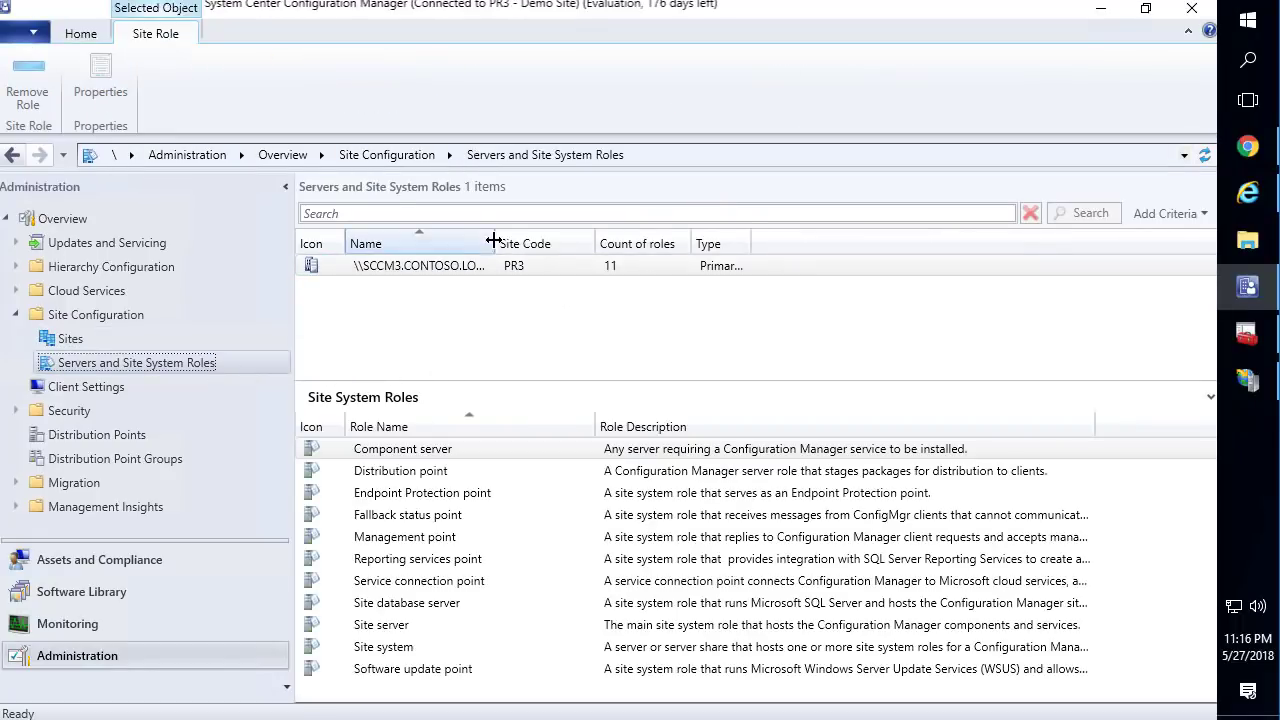
pyautogui.moveTo(496, 243); pyautogui.dragTo(553, 244)
pyautogui.click(62, 339)
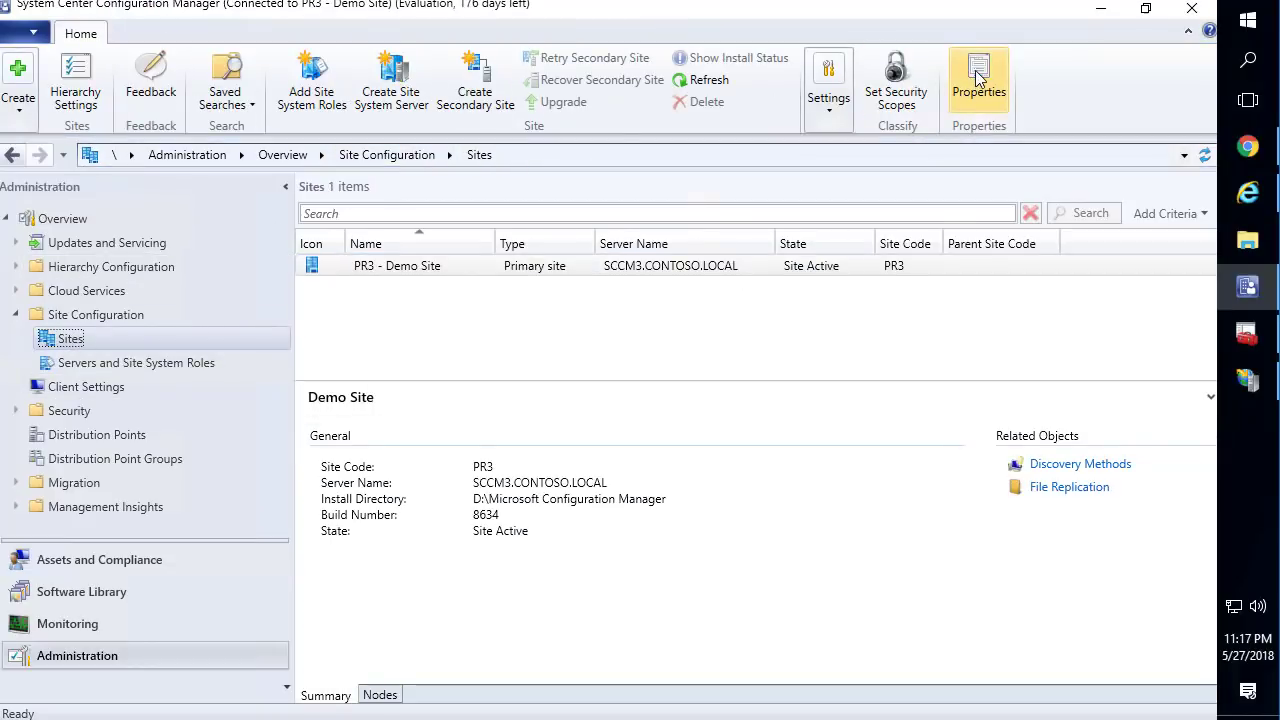
# Step: Enable the use of PKI client certificates when available in the Demo Site's client computer communication properties and save the change
pyautogui.click(979, 80)
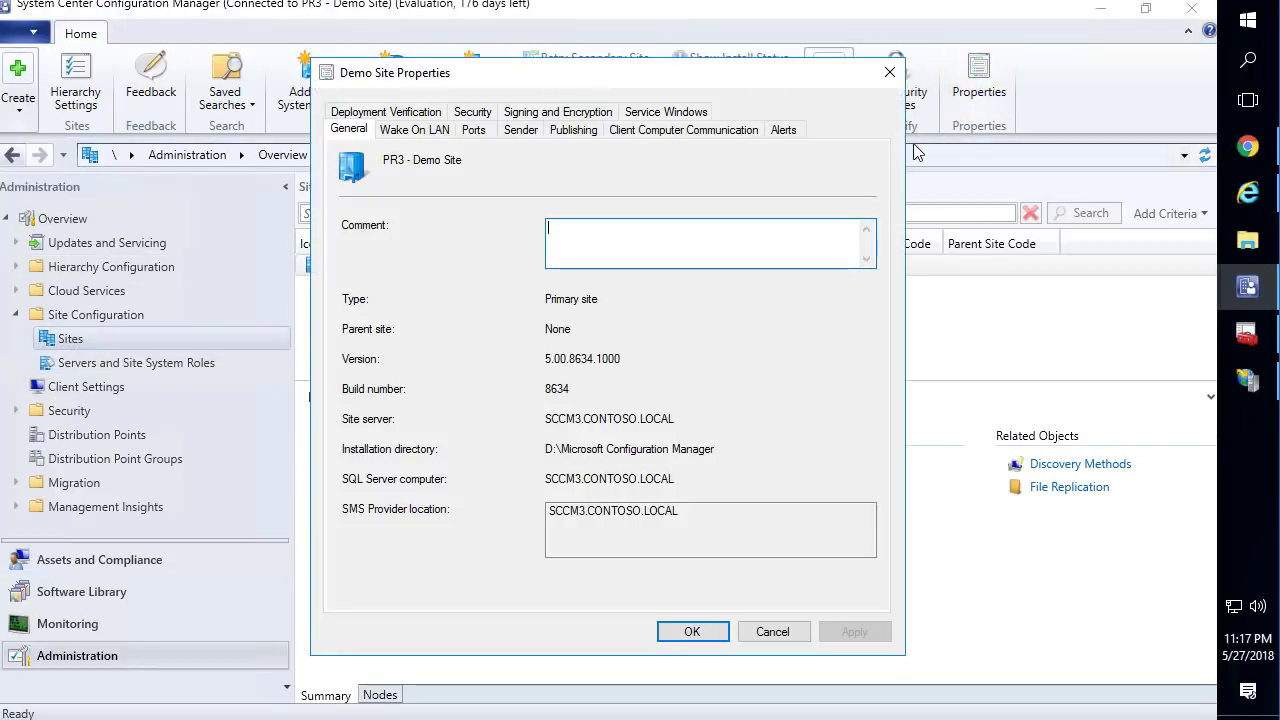
pyautogui.click(700, 131)
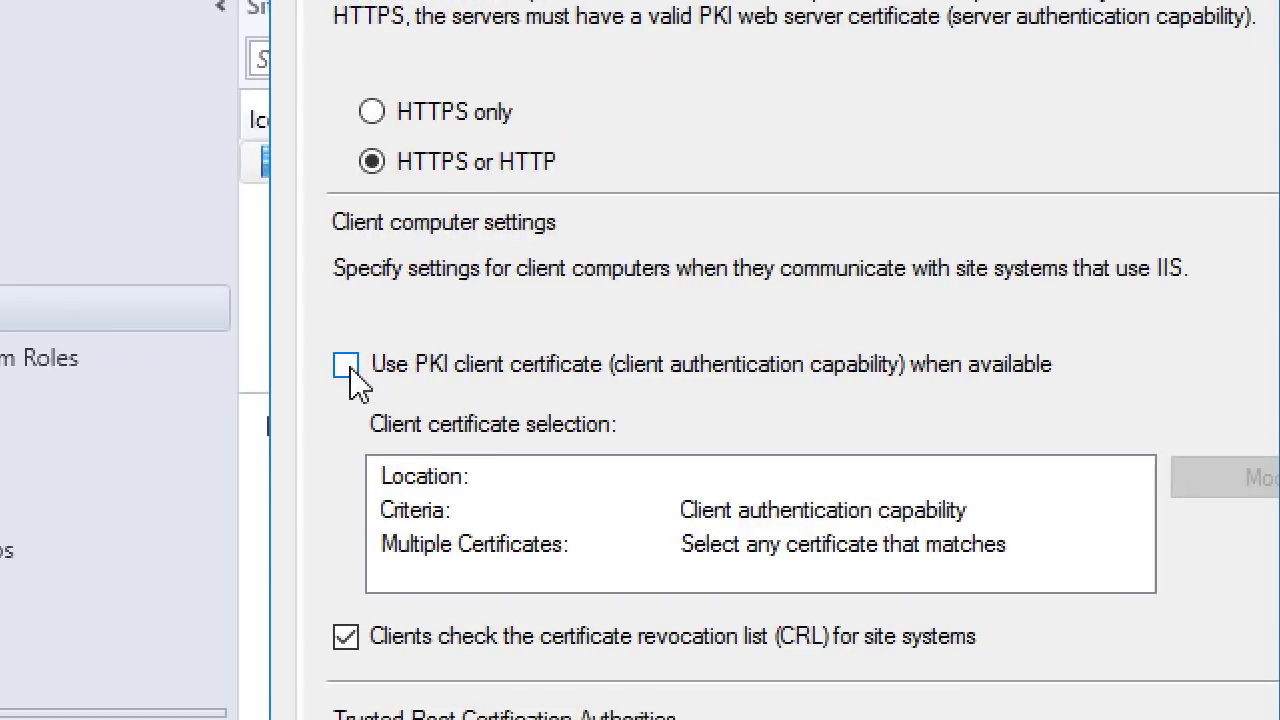
pyautogui.click(349, 367)
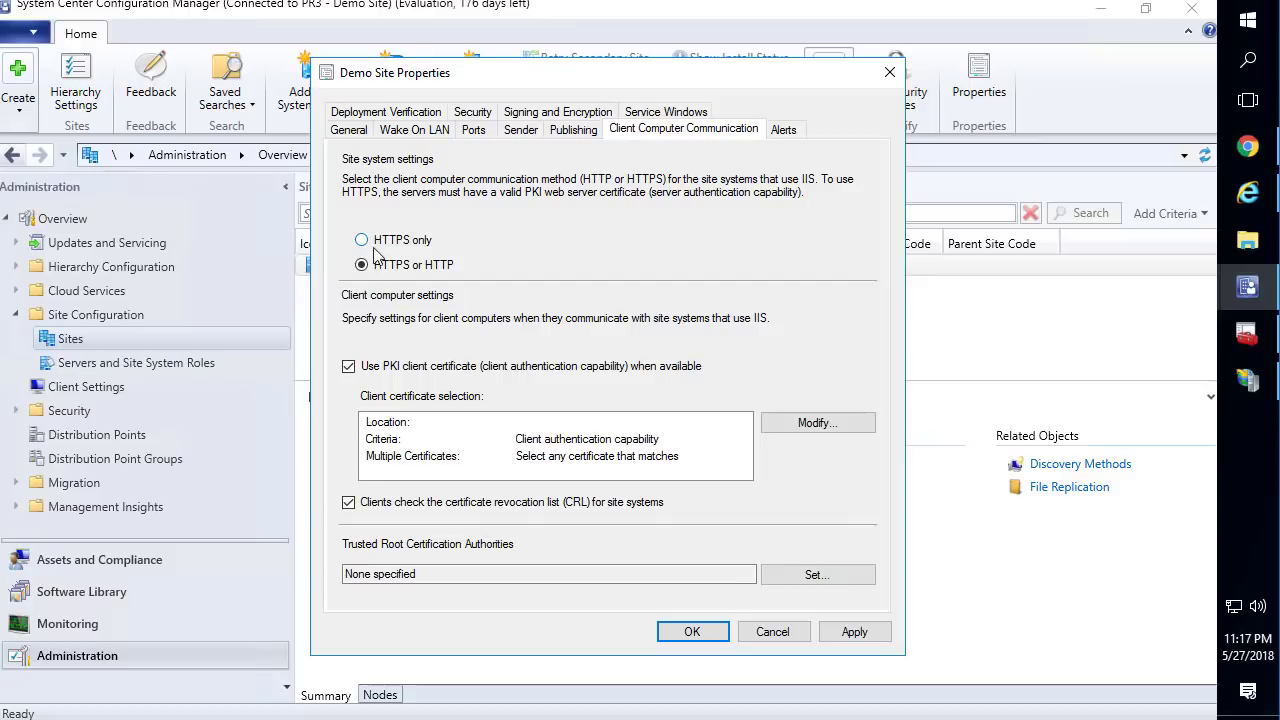
pyautogui.click(853, 632)
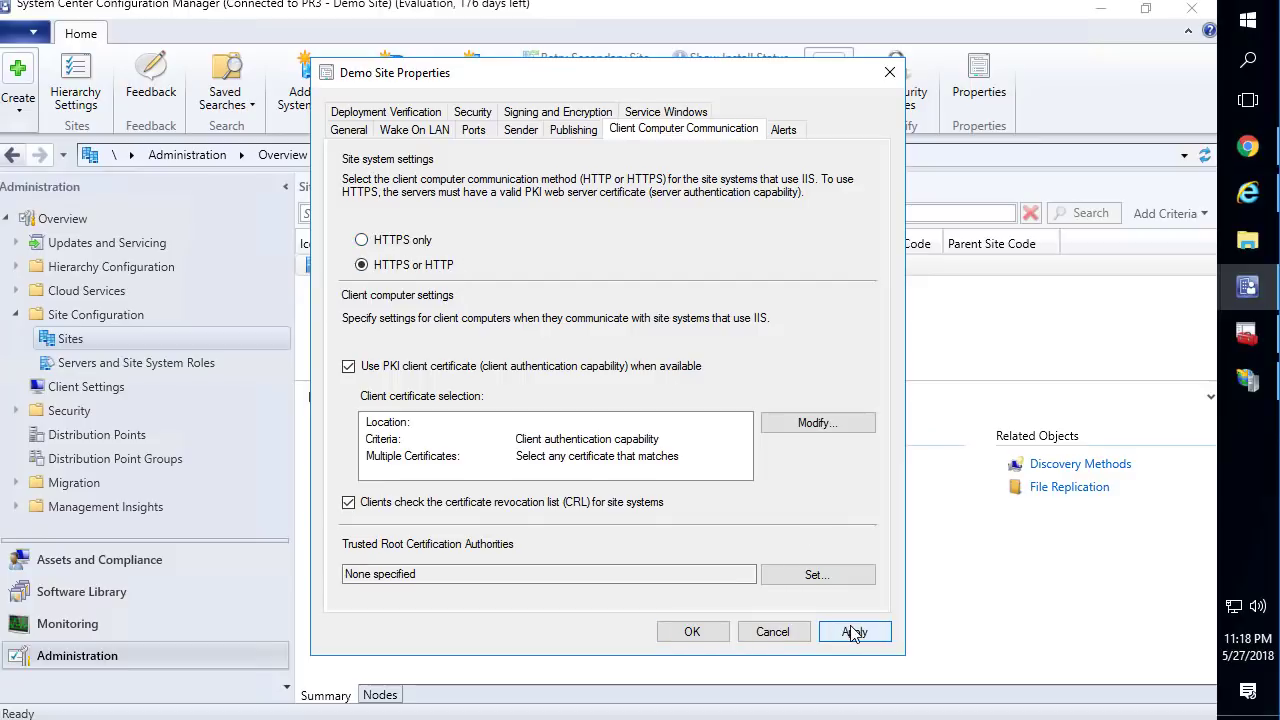
pyautogui.click(701, 632)
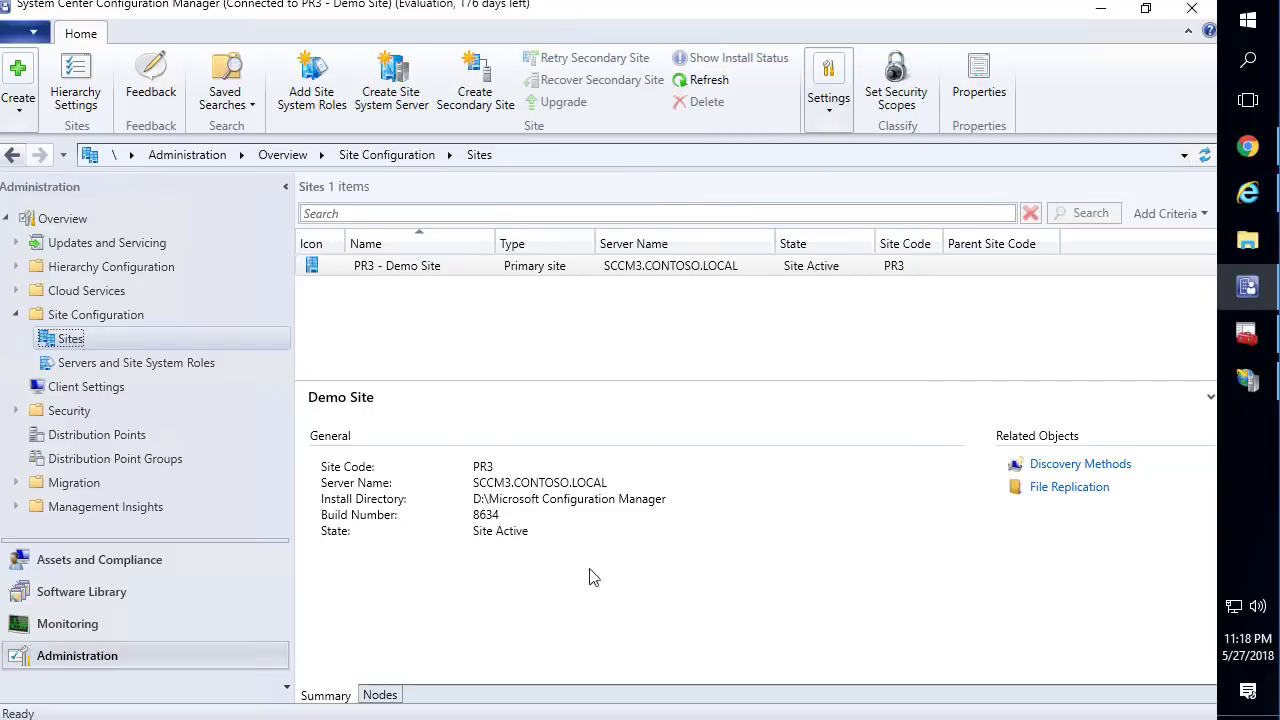
# Step: Open the properties of the server's Distribution point role and set client communication to HTTPS with intranet-only connections
pyautogui.click(181, 367)
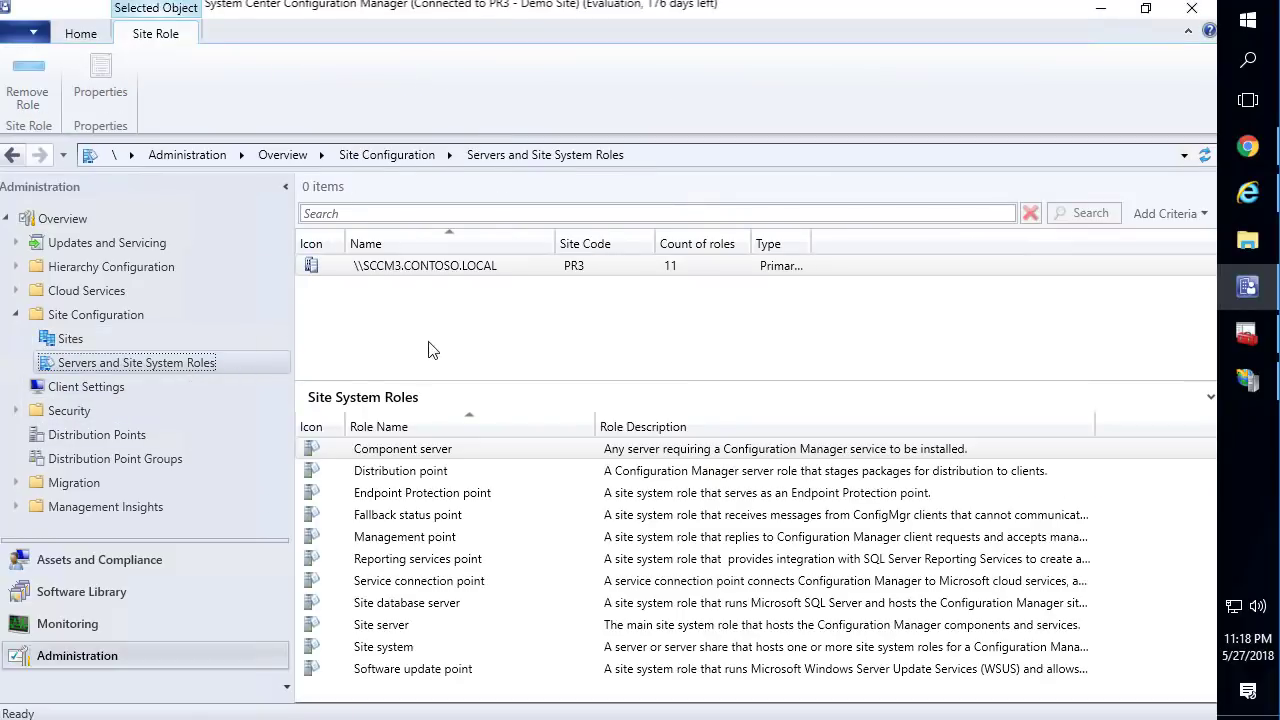
pyautogui.moveTo(446, 378); pyautogui.dragTo(446, 296)
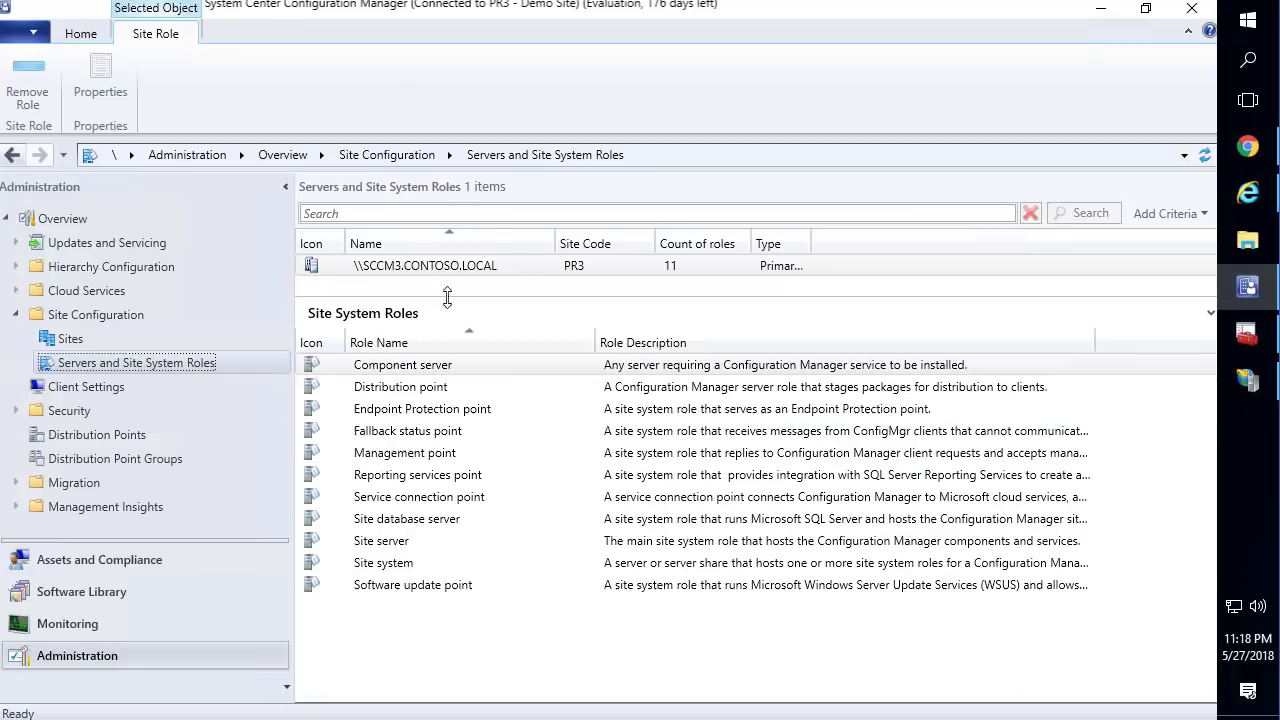
pyautogui.click(407, 390)
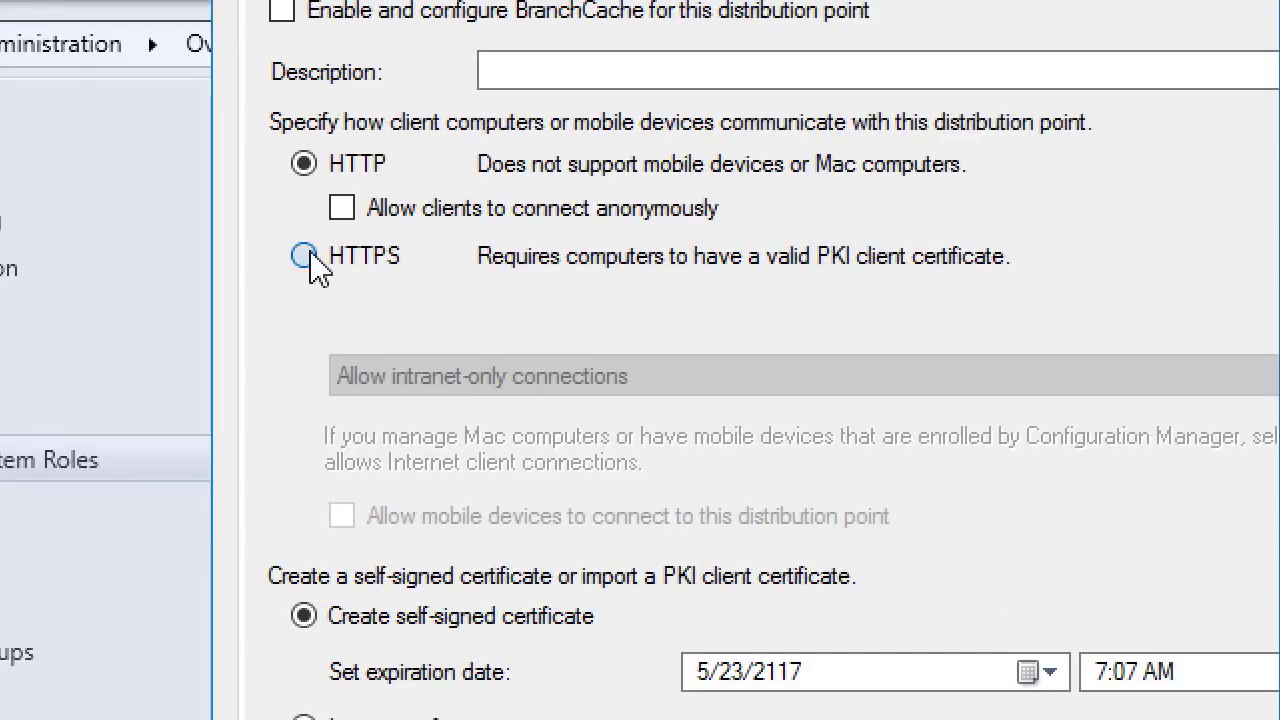
pyautogui.click(305, 257)
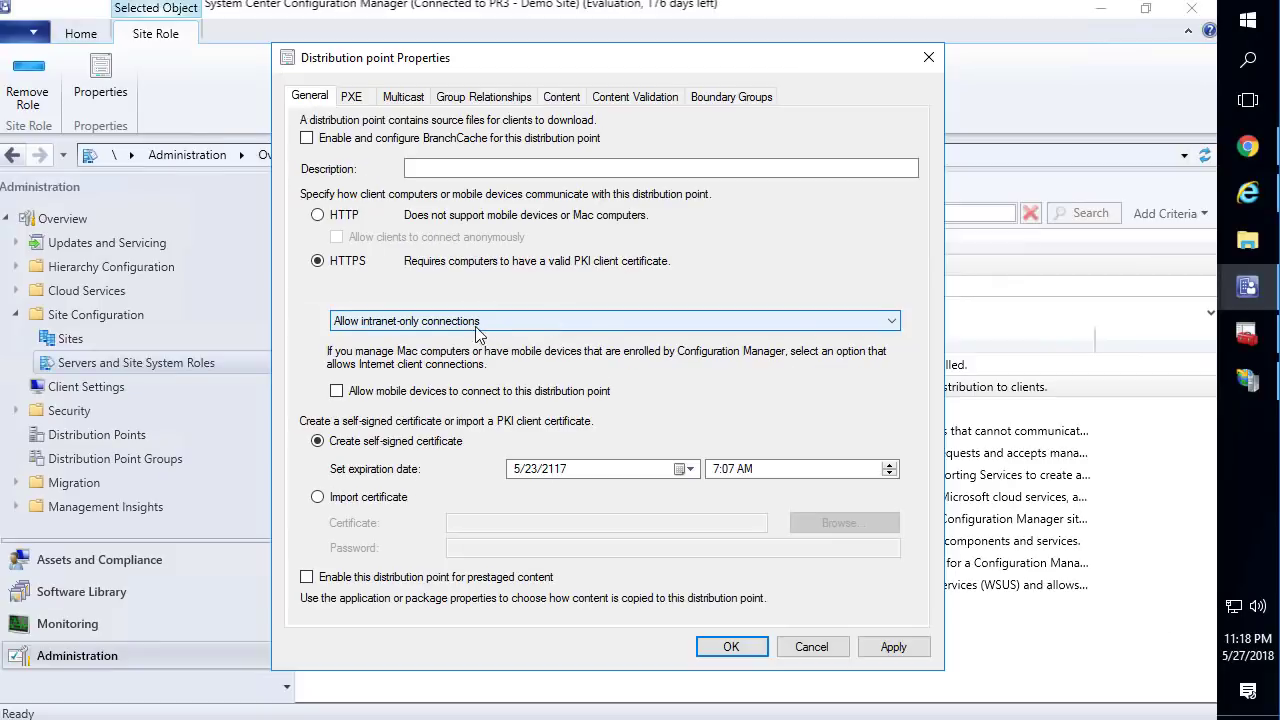
pyautogui.click(477, 333)
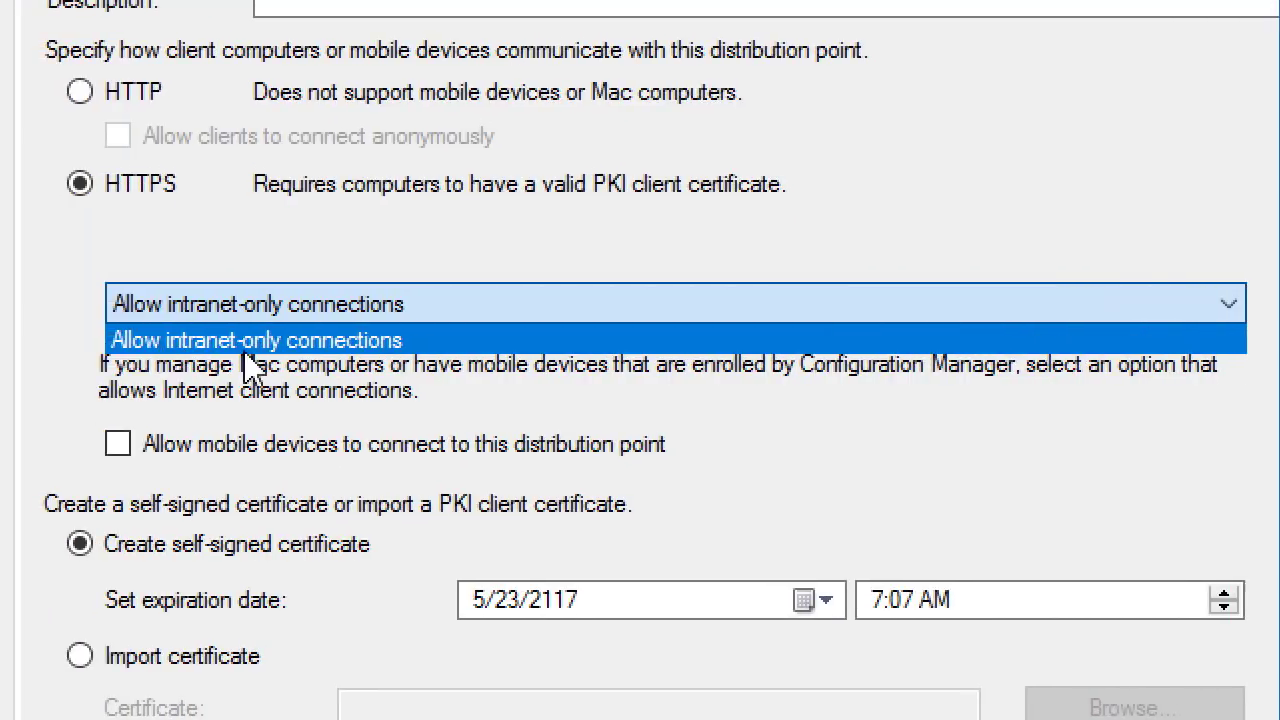
pyautogui.click(292, 276)
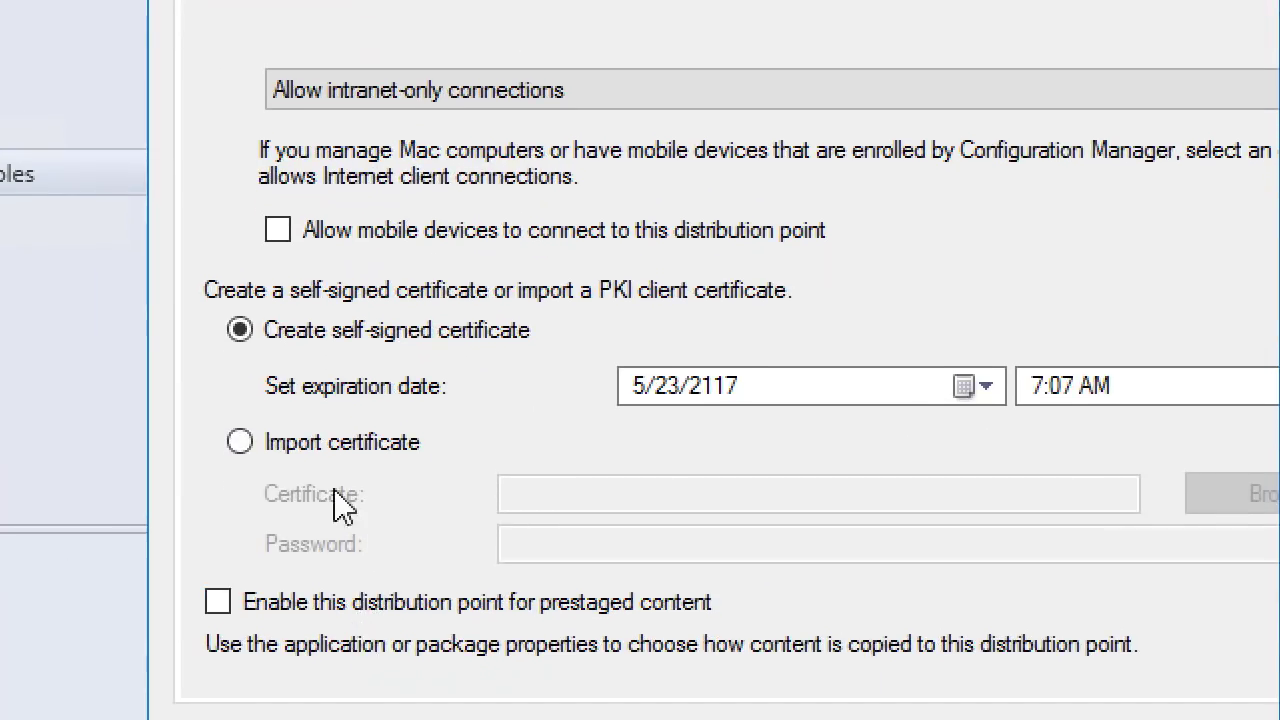
# Step: Choose to import a PKI certificate for the distribution point and select OSDCert.pfx from the Desktop
pyautogui.click(336, 455)
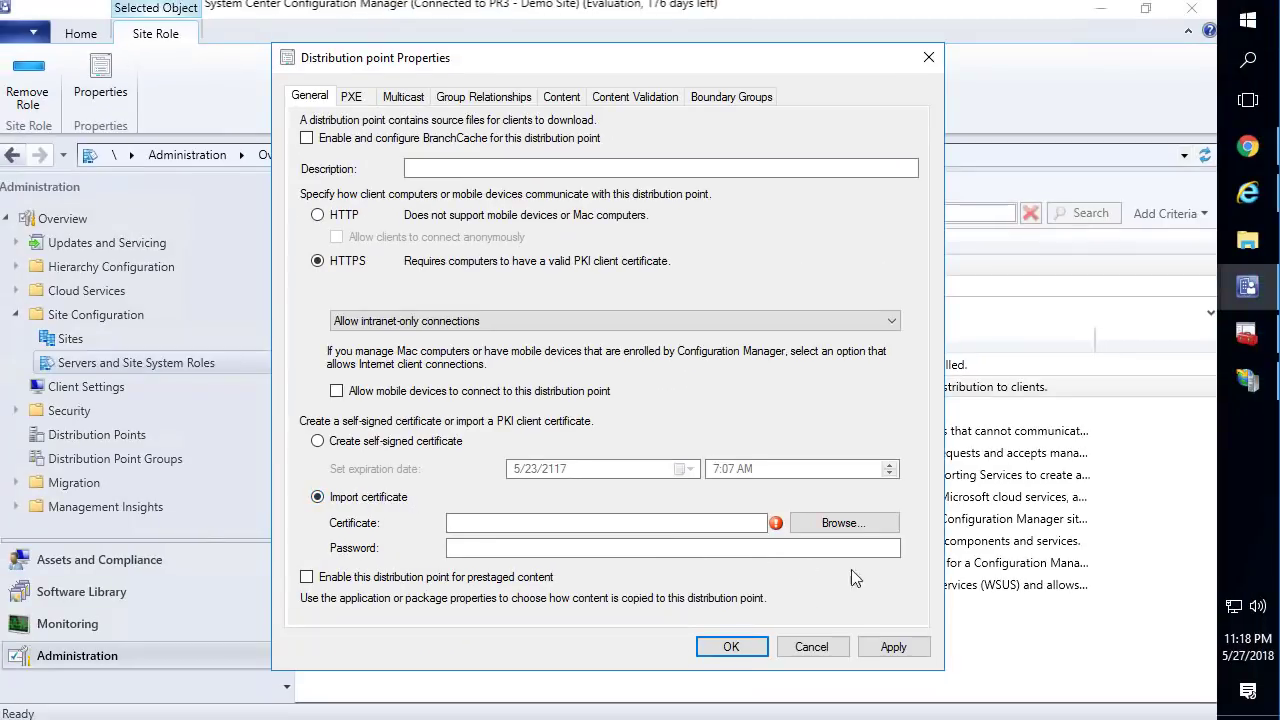
pyautogui.click(1262, 494)
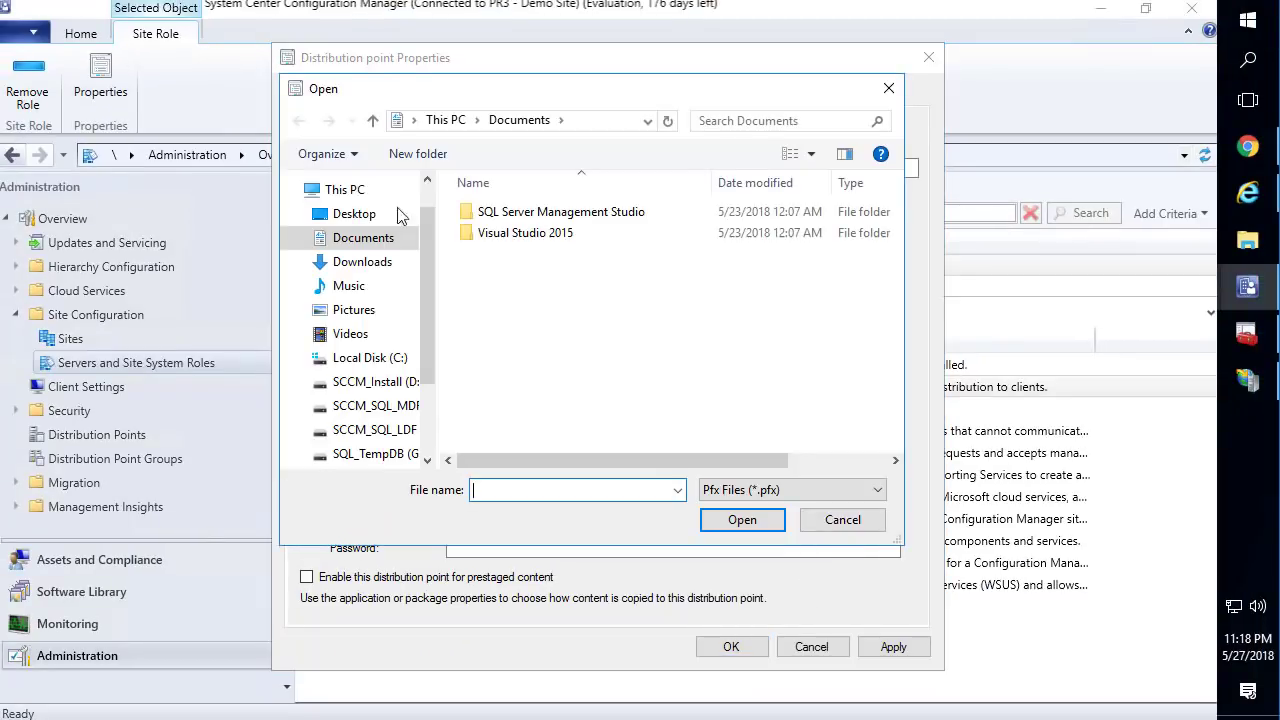
pyautogui.click(350, 213)
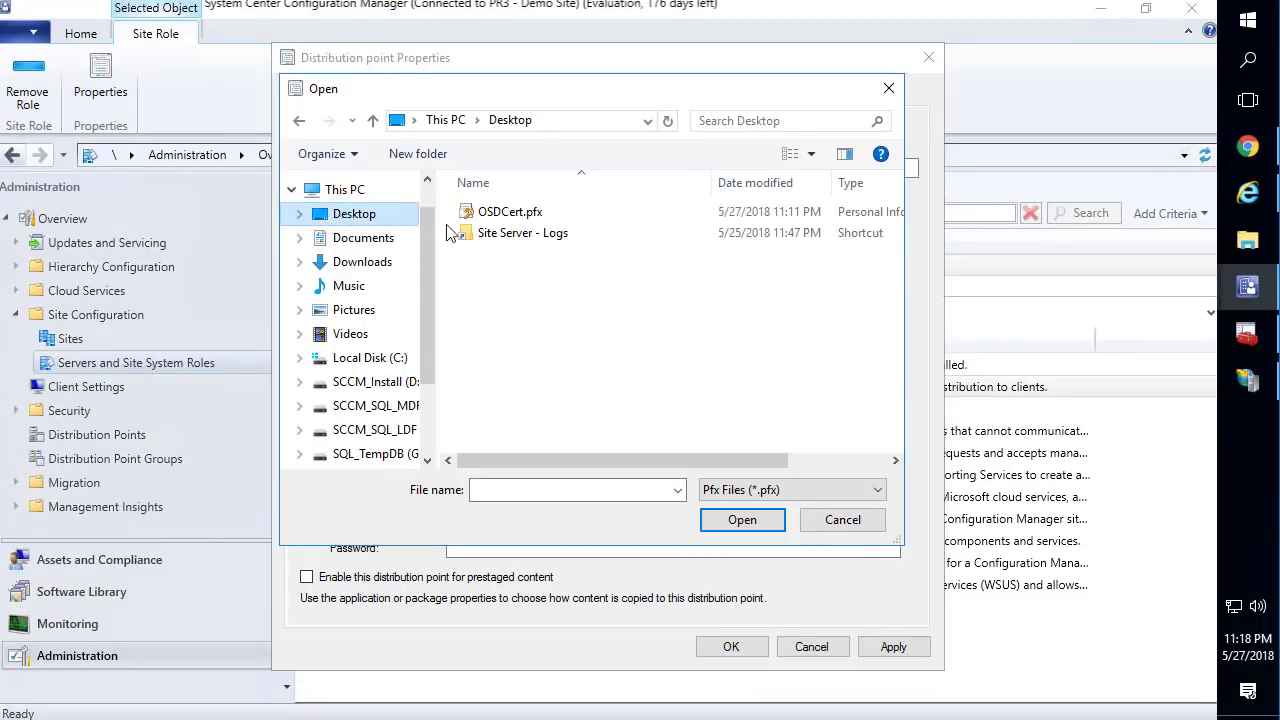
pyautogui.doubleClick(538, 218)
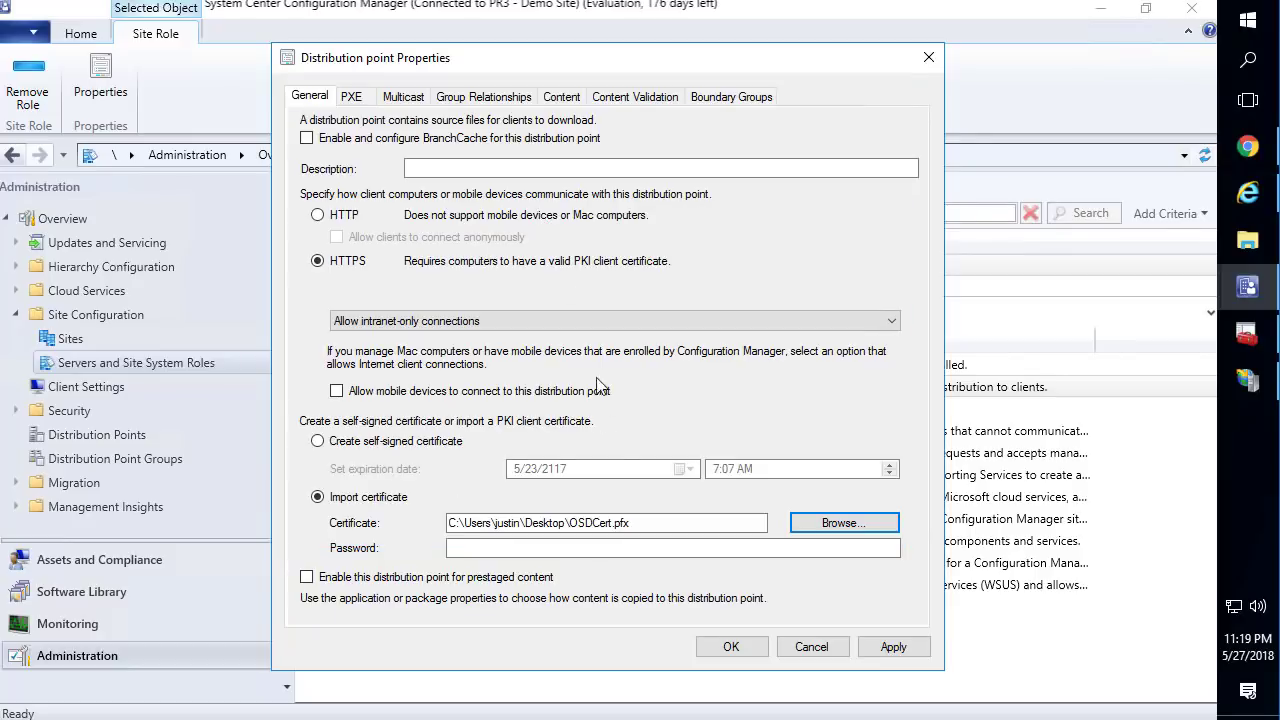
# Step: Enter the certificate's password, apply the distribution point settings and close the properties
pyautogui.click(545, 547)
pyautogui.write('•')
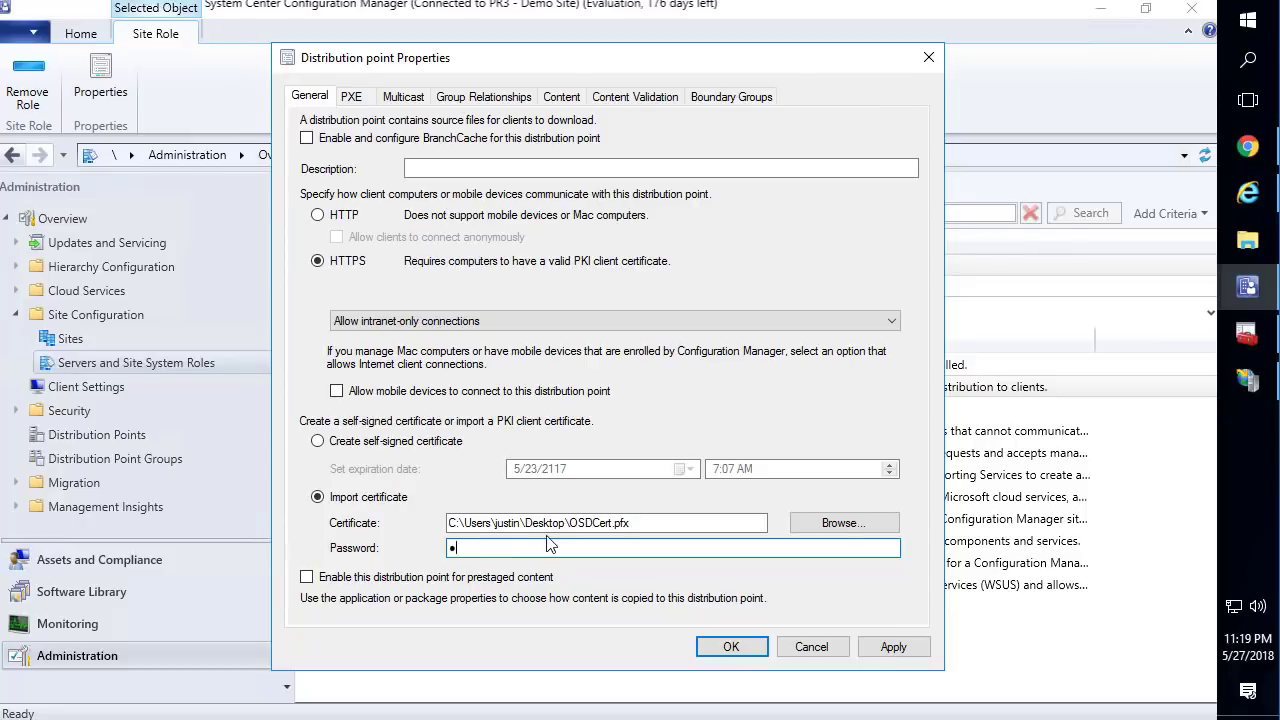
pyautogui.write('•••••••')
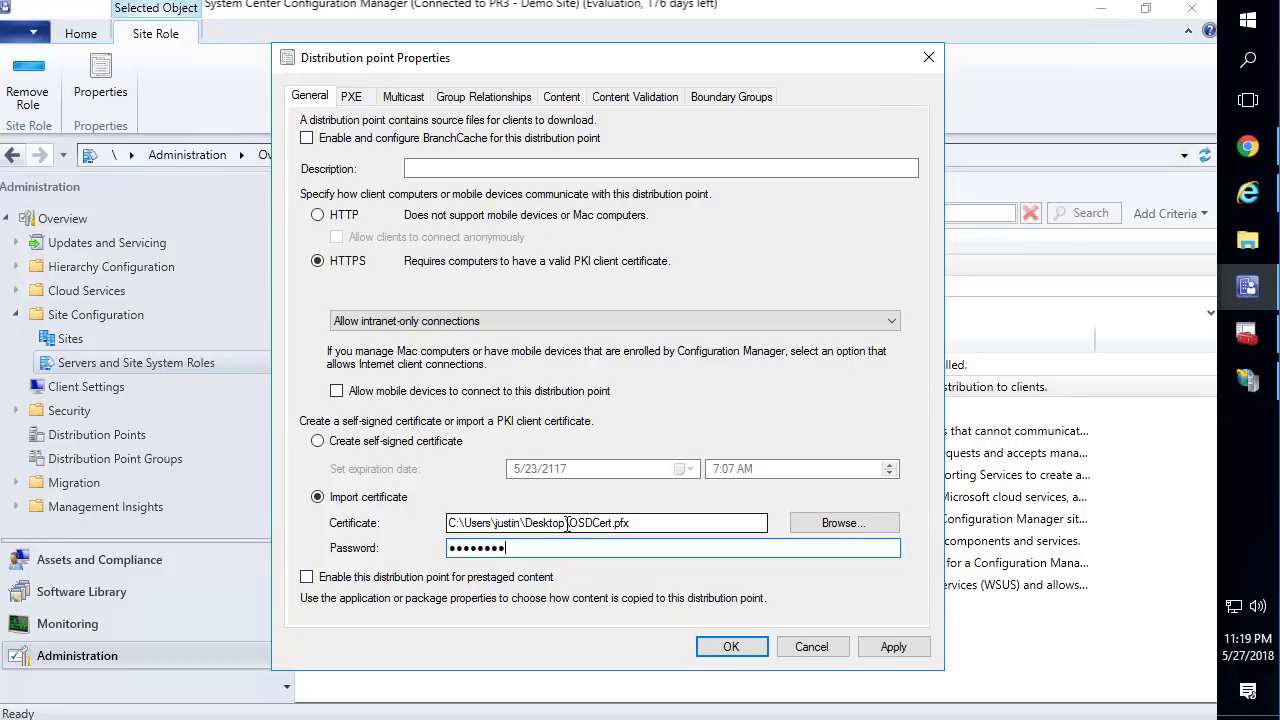
pyautogui.write('••••')
pyautogui.click(893, 647)
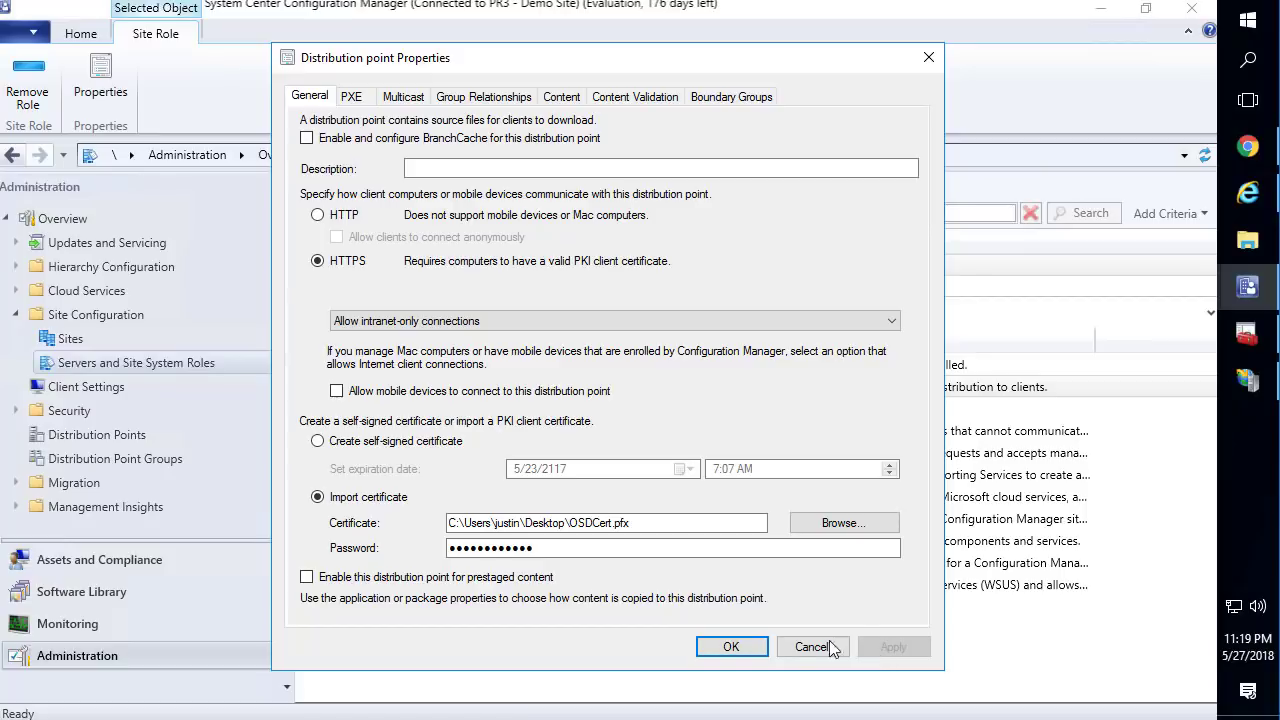
pyautogui.click(733, 648)
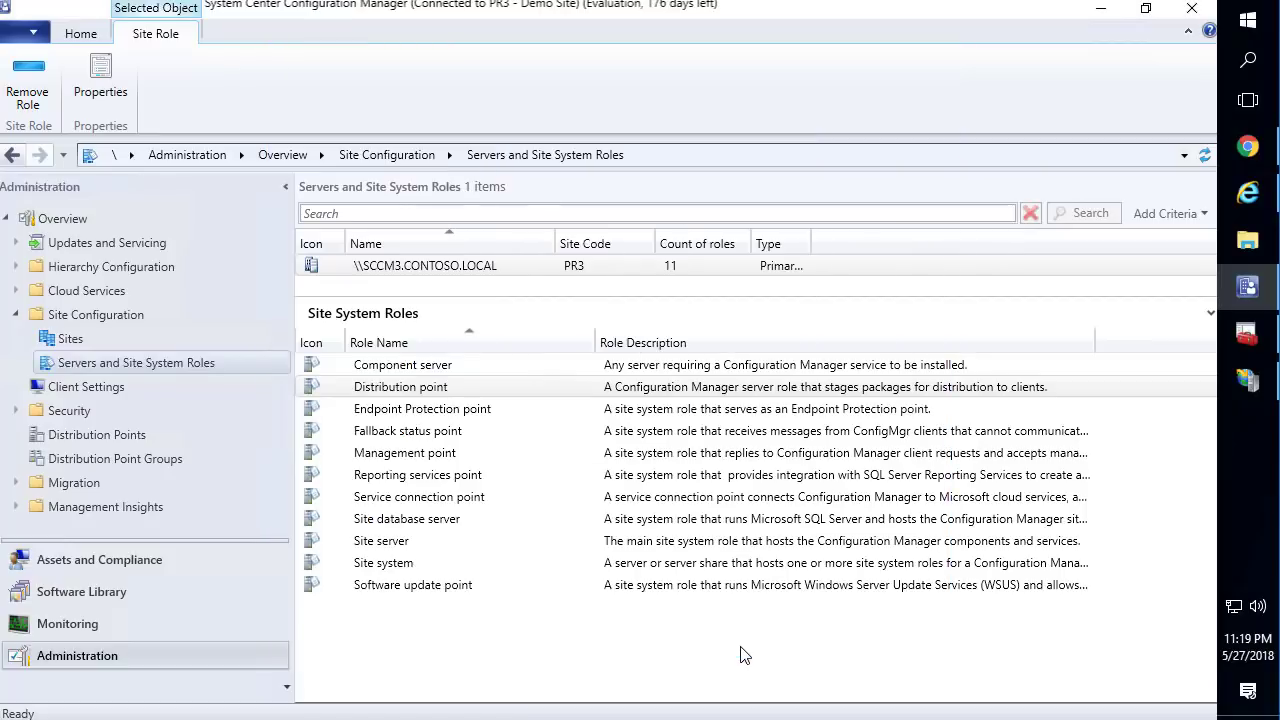
# Step: Set the Management point role's client connections to HTTPS with intranet-only connections and save the properties
pyautogui.doubleClick(397, 456)
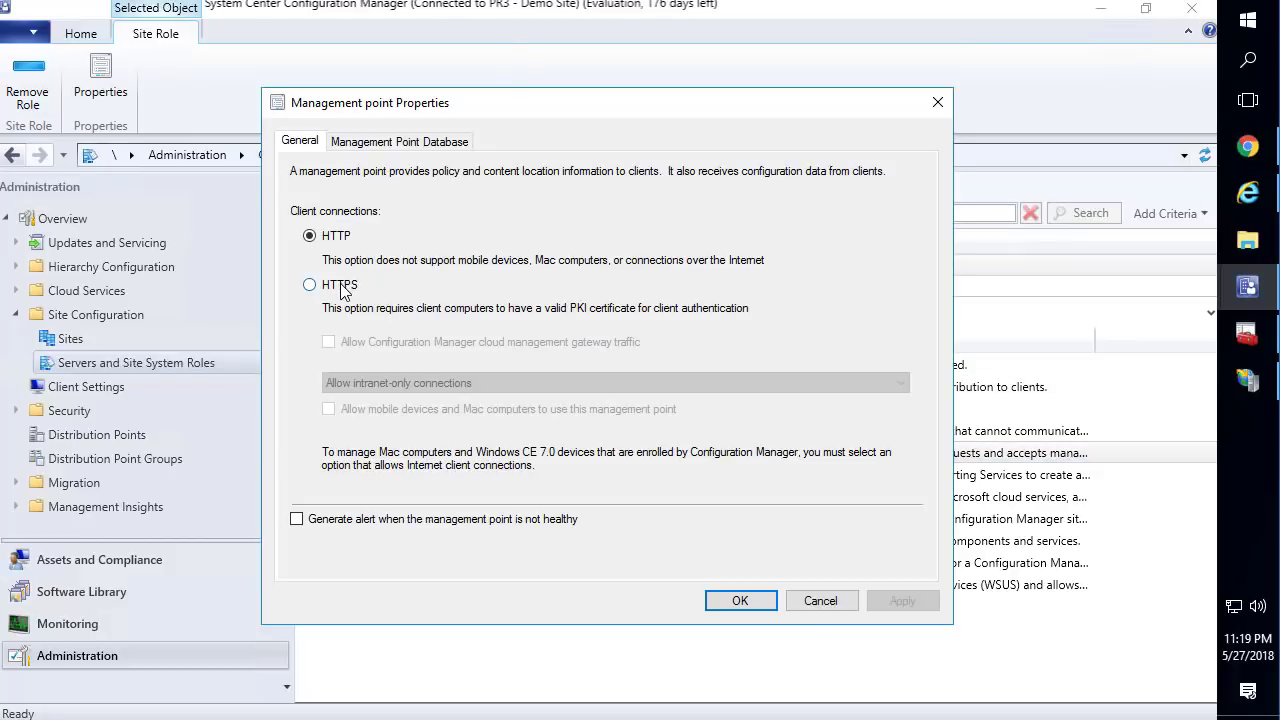
pyautogui.click(340, 287)
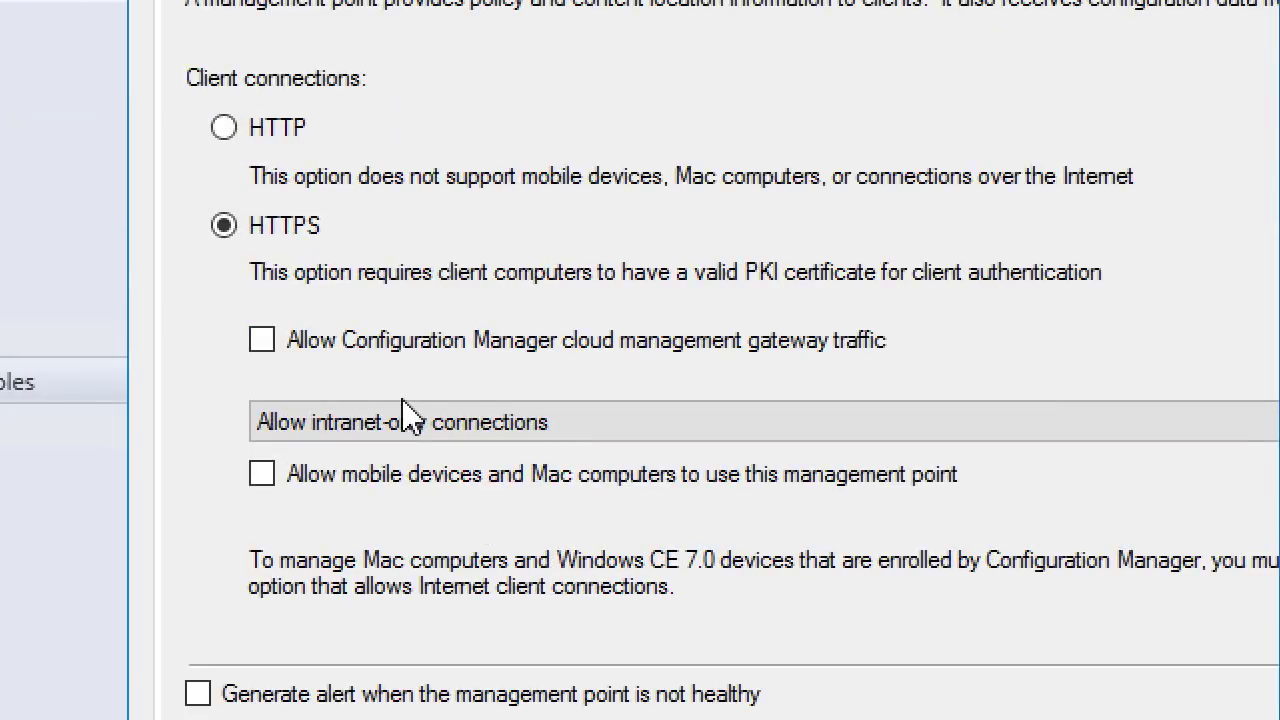
pyautogui.click(408, 420)
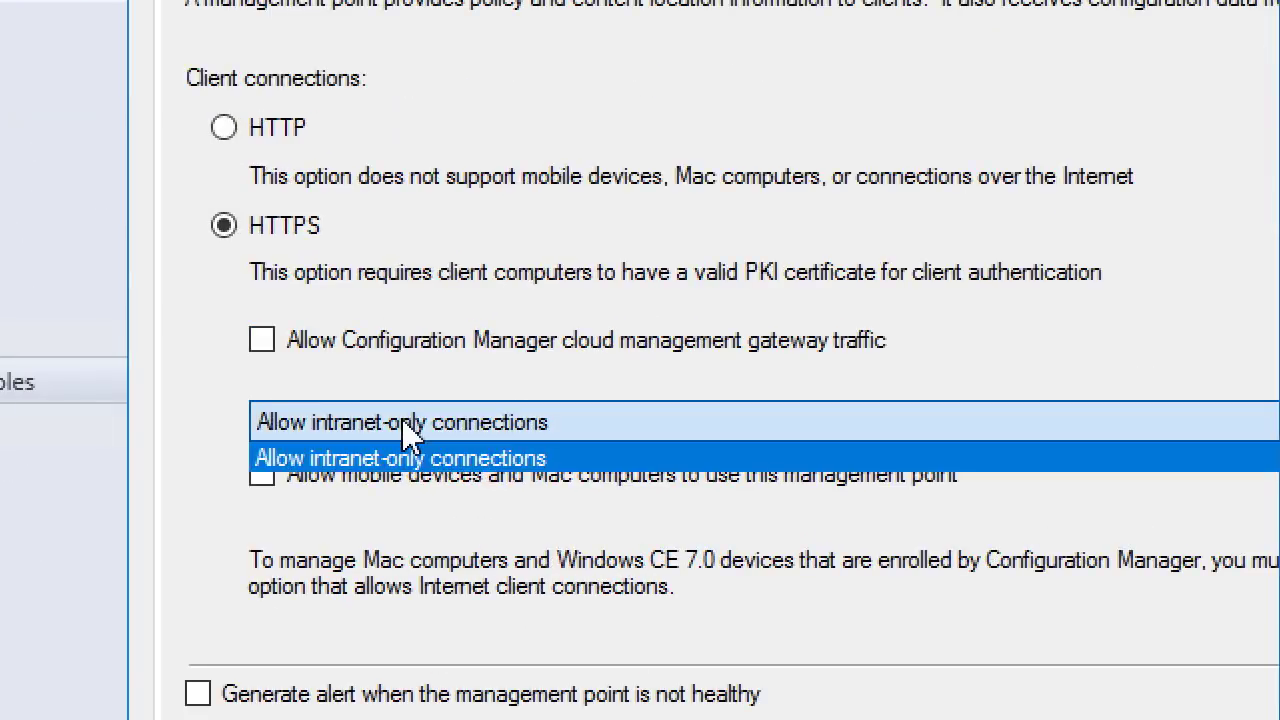
pyautogui.click(398, 421)
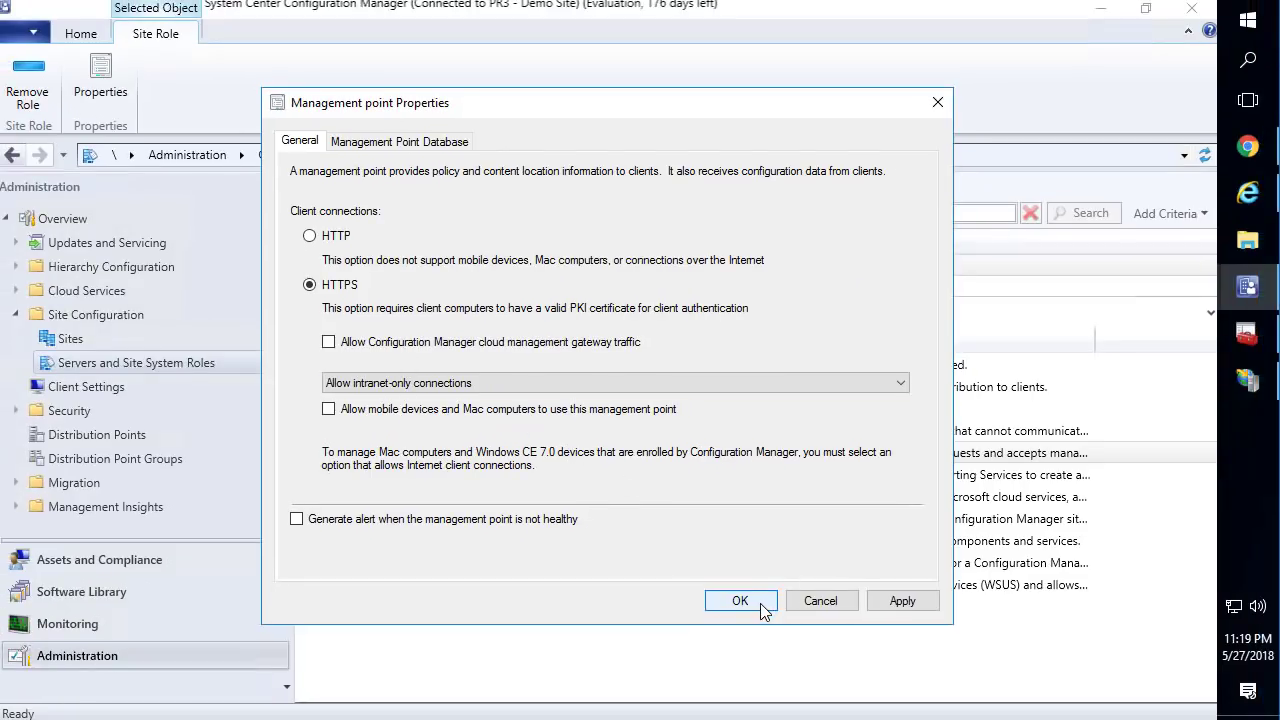
pyautogui.click(760, 601)
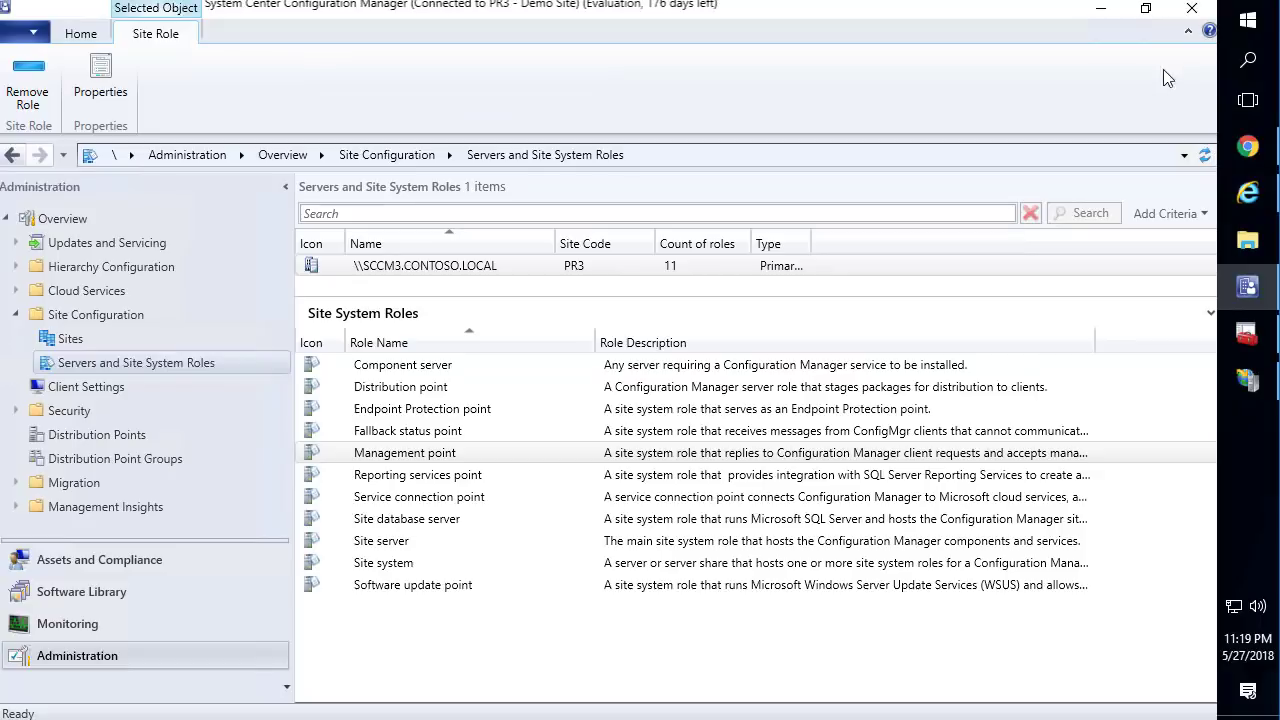
# Step: Minimize the console, open the Site Server - Logs folder from the desktop and maximize its window
pyautogui.click(1101, 9)
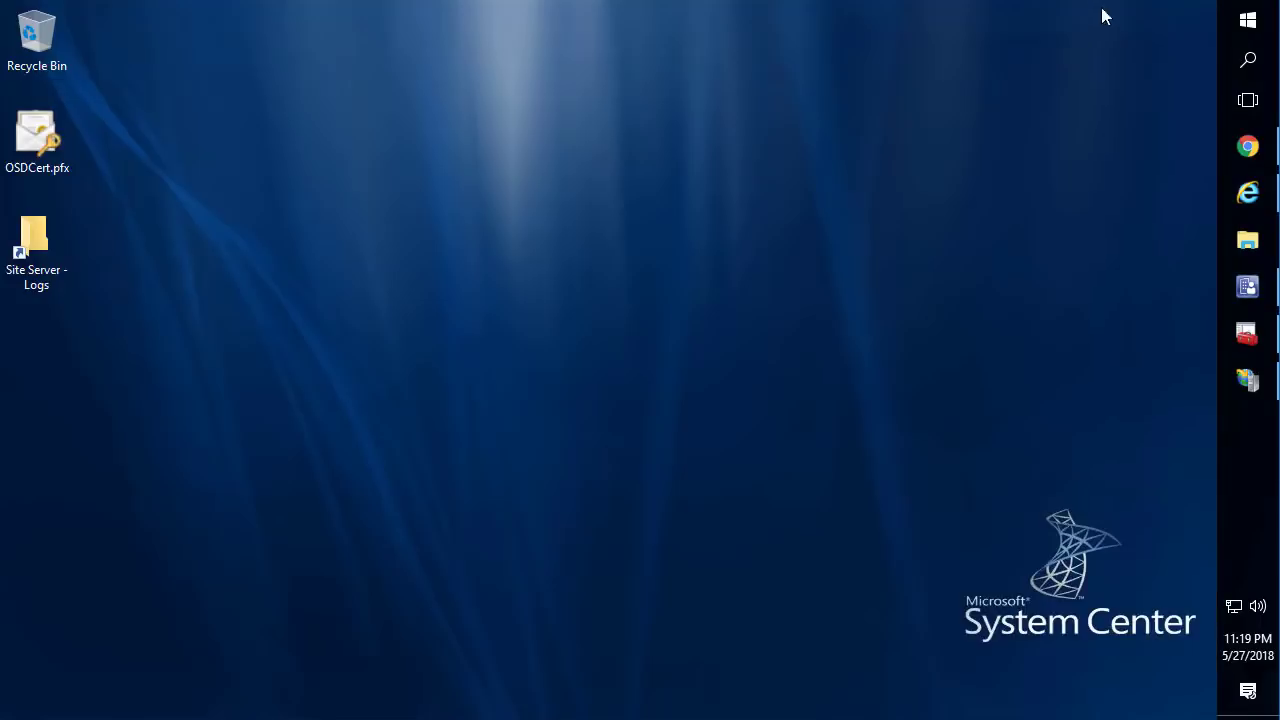
pyautogui.doubleClick(44, 275)
pyautogui.click(558, 341)
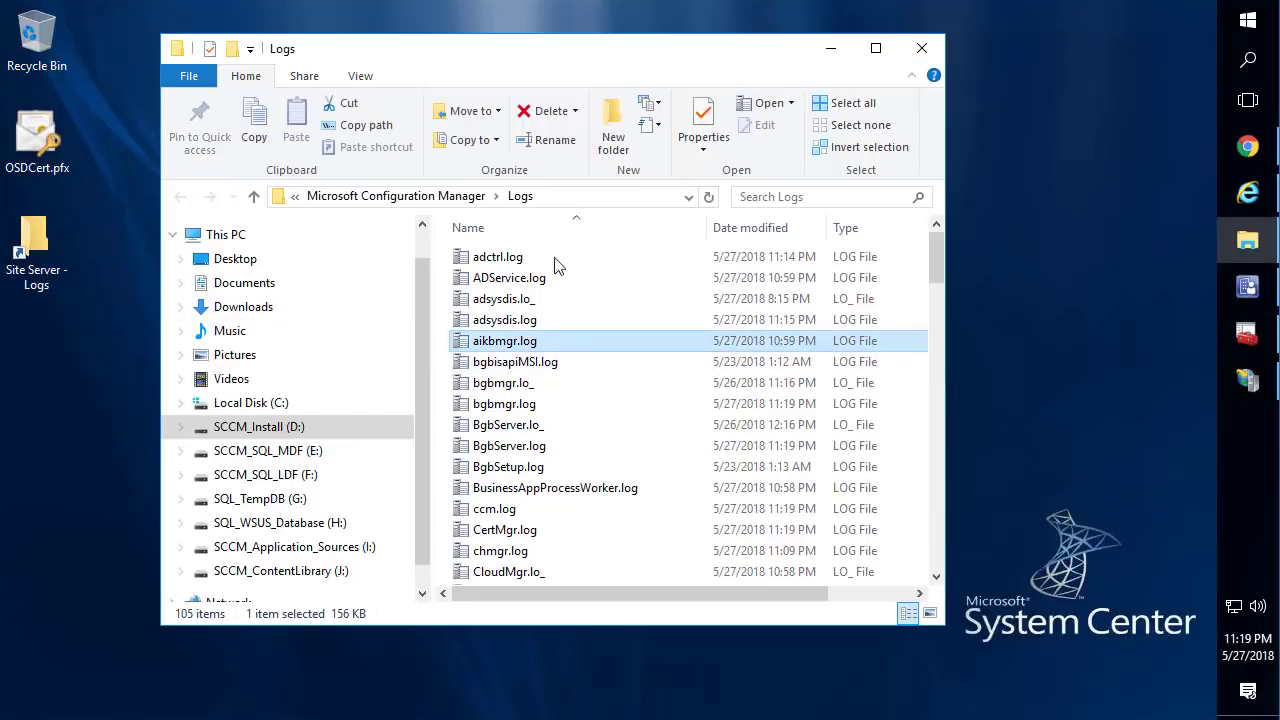
pyautogui.click(876, 48)
pyautogui.click(369, 341)
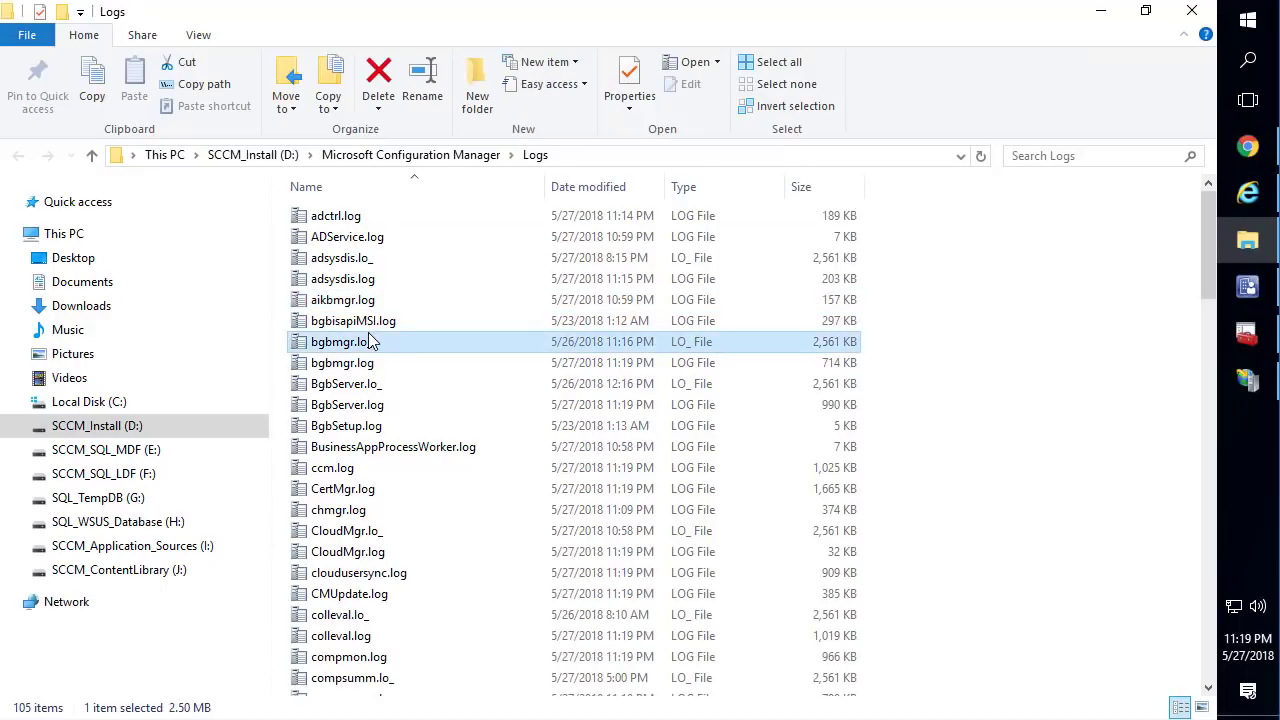
# Step: Open sitecomp.log in the trace log tool, examine the rolesetup.exe entry for the SMSMP role, and close the log
pyautogui.write('sit')
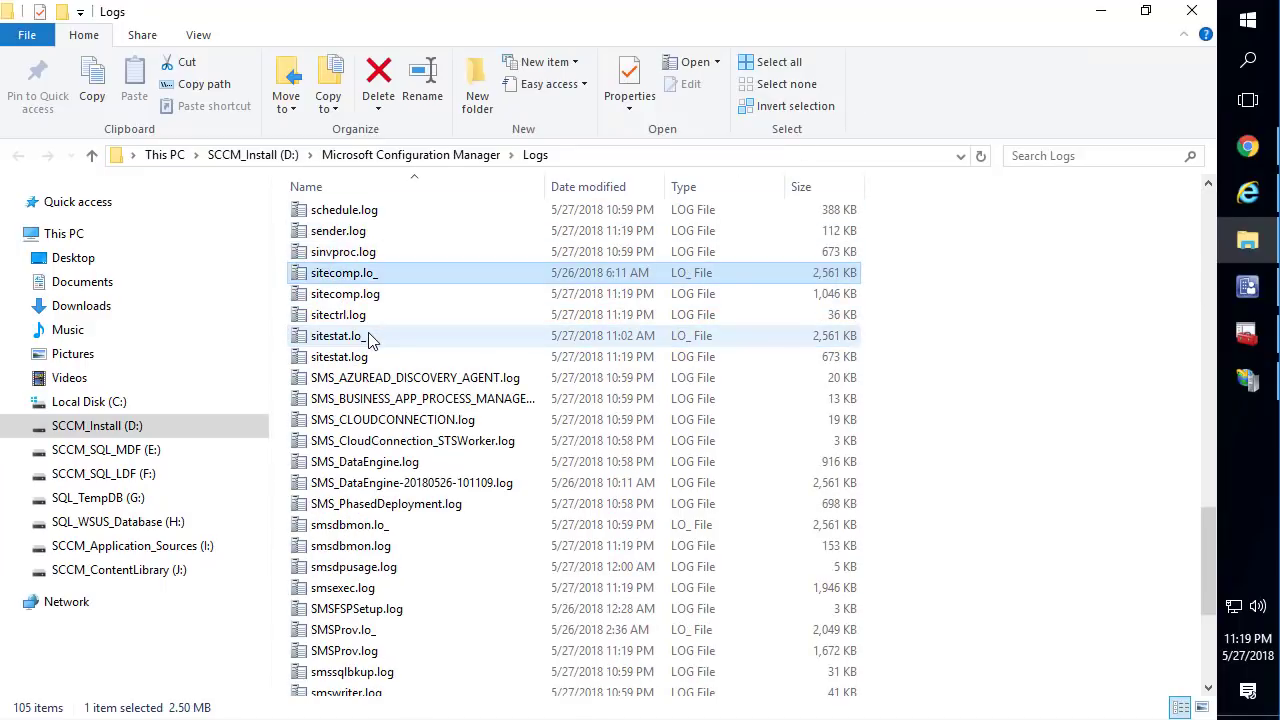
pyautogui.press('Down')
pyautogui.press('Return')
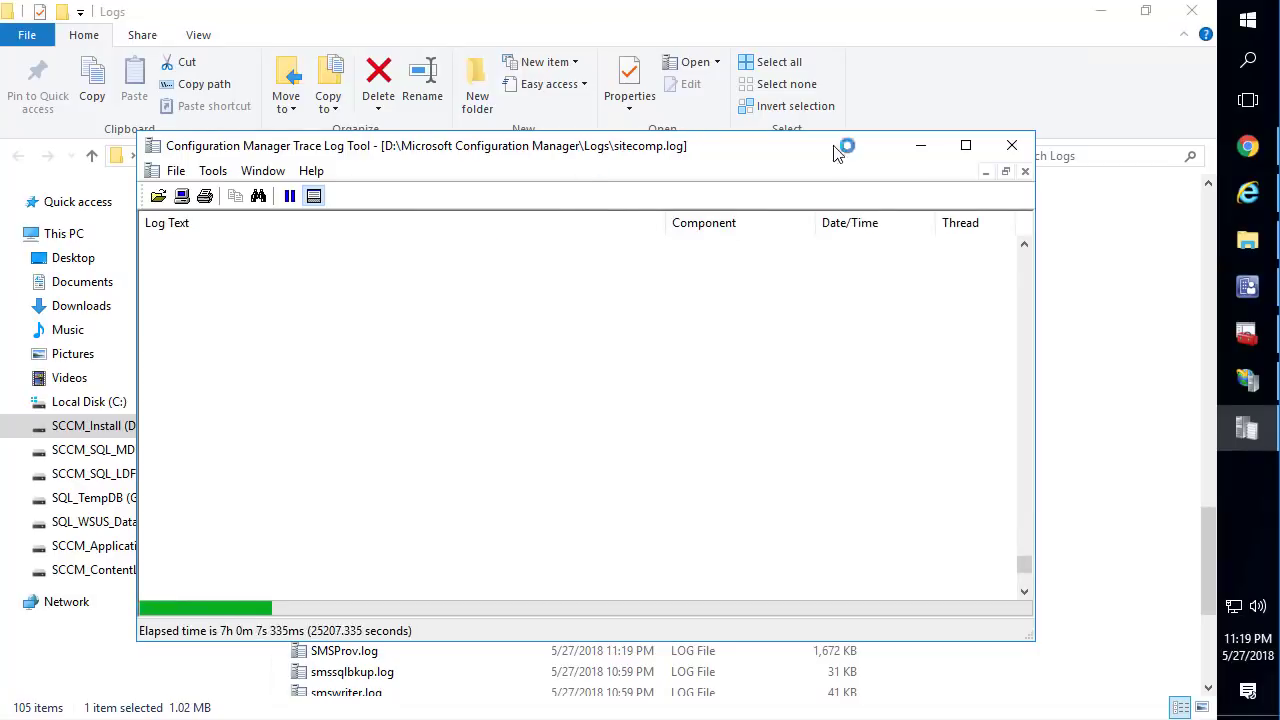
pyautogui.click(966, 147)
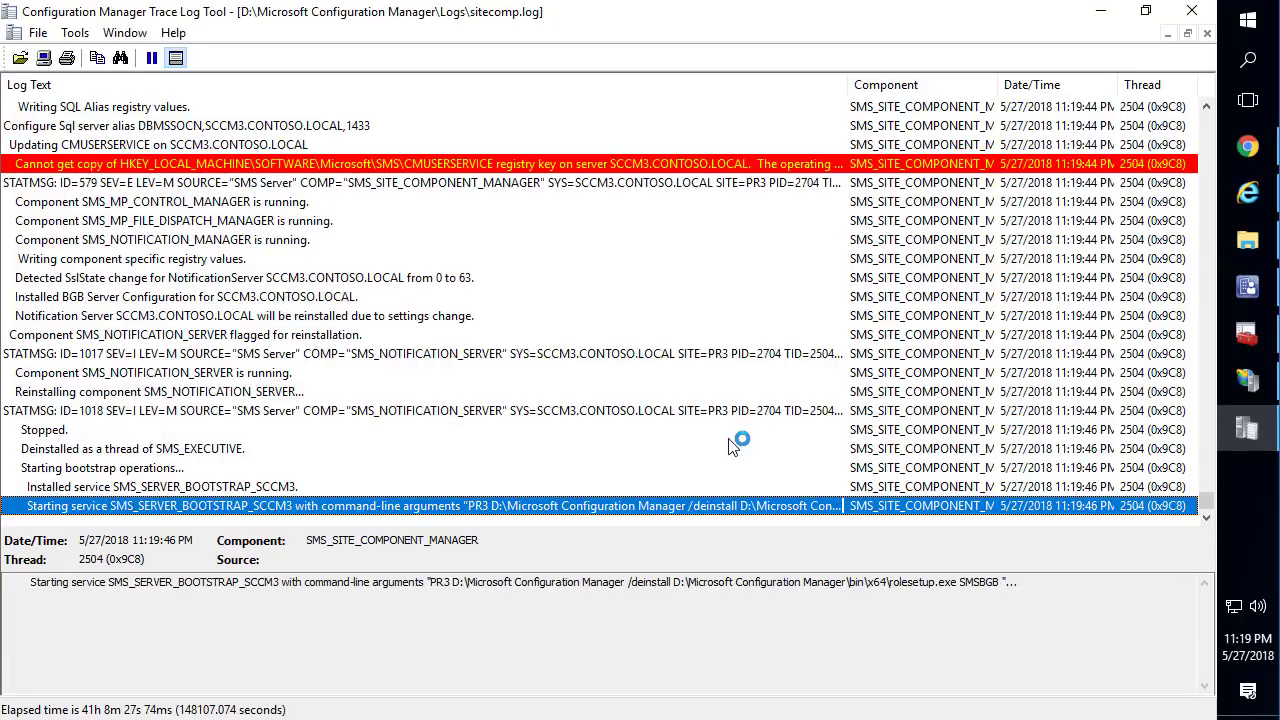
pyautogui.click(969, 610)
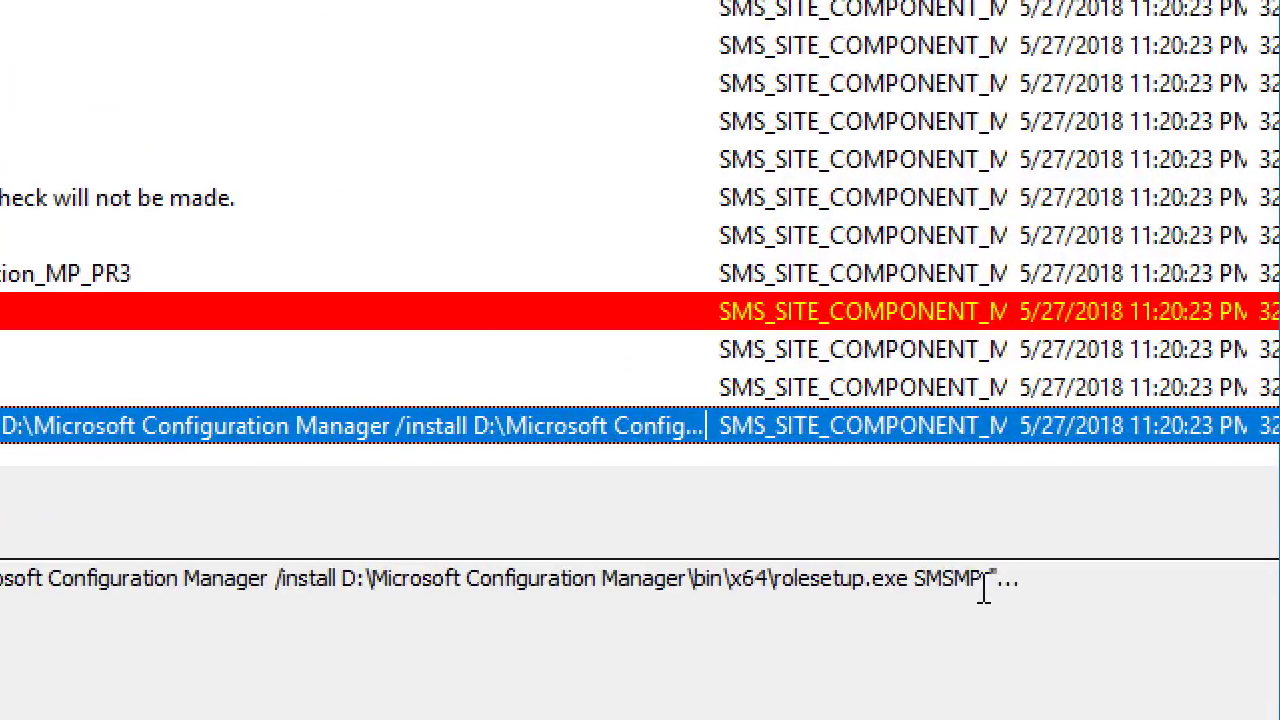
pyautogui.moveTo(986, 584); pyautogui.dragTo(950, 582)
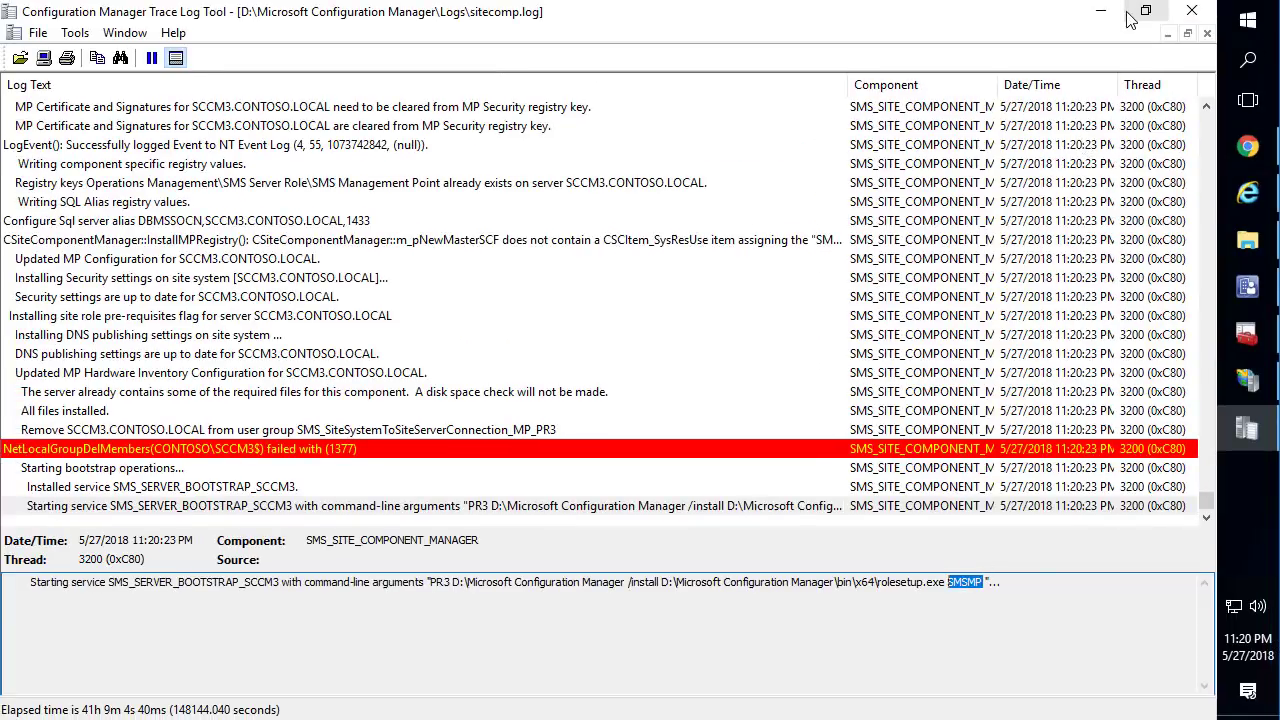
pyautogui.click(1193, 15)
# Step: Return to the Logs folder and open MPSetup.log in a maximized trace log window
pyautogui.click(1240, 242)
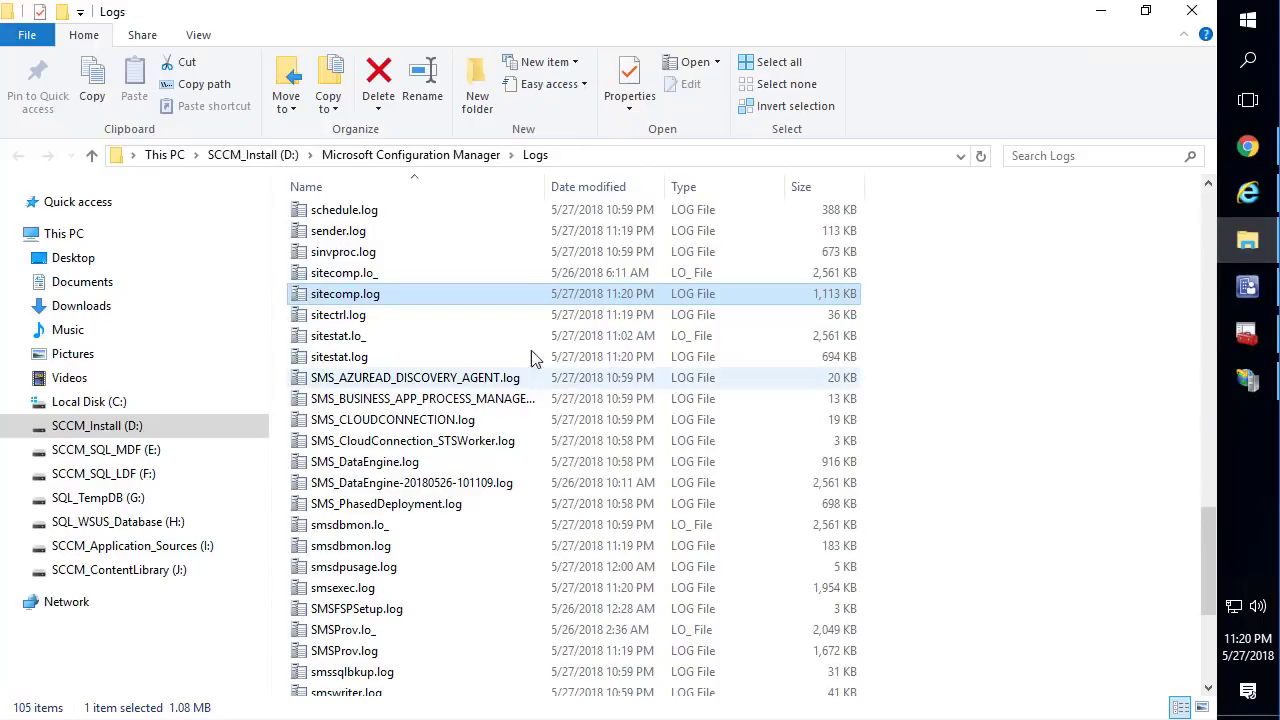
pyautogui.click(378, 265)
pyautogui.write('mps')
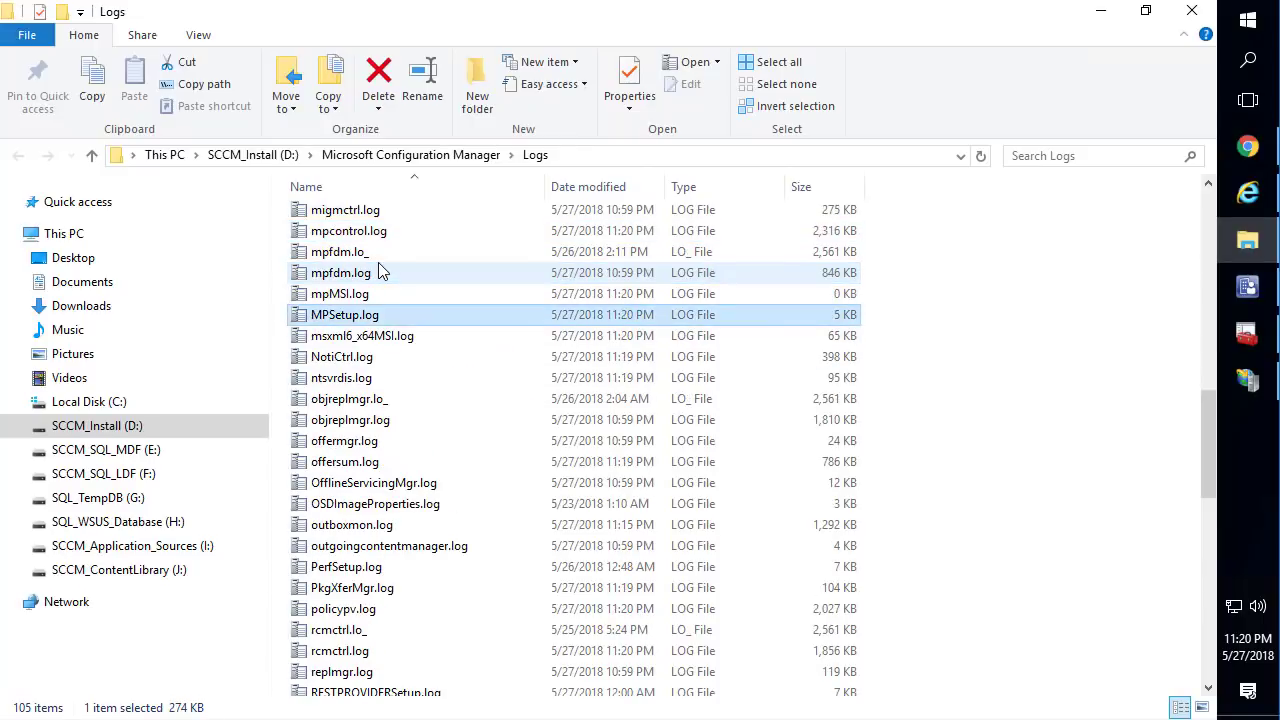
pyautogui.press('Return')
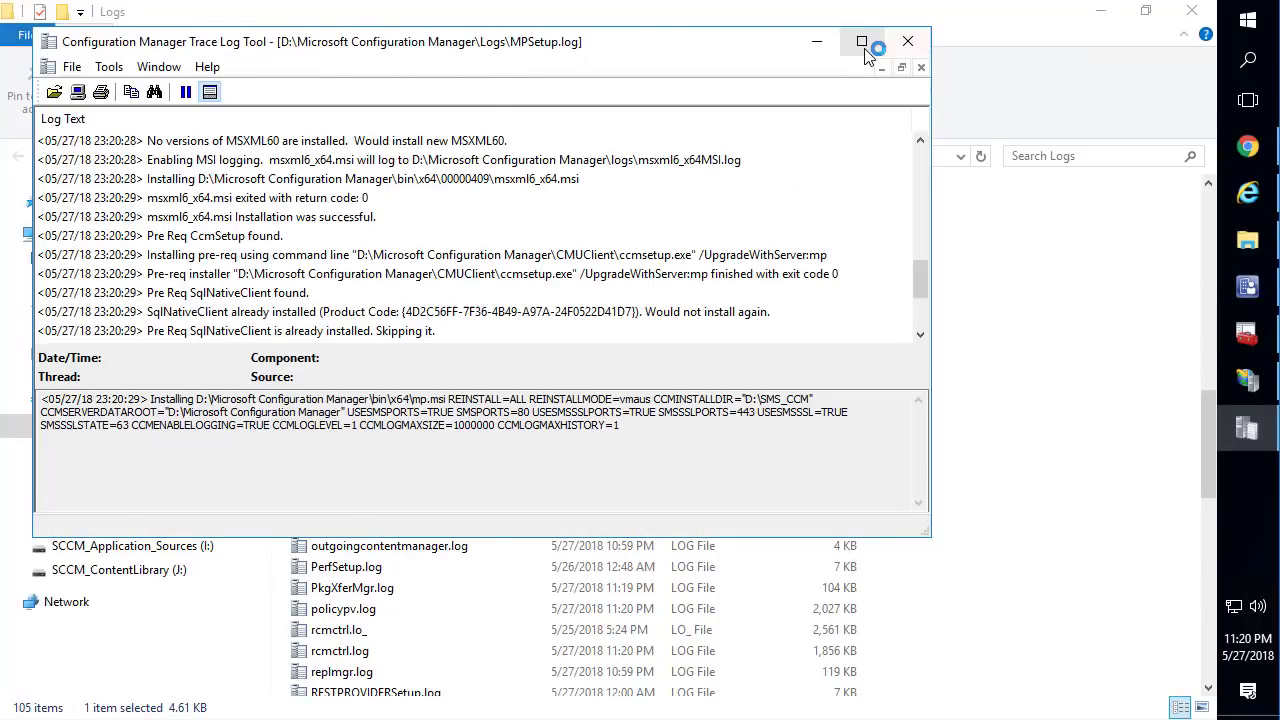
pyautogui.click(862, 42)
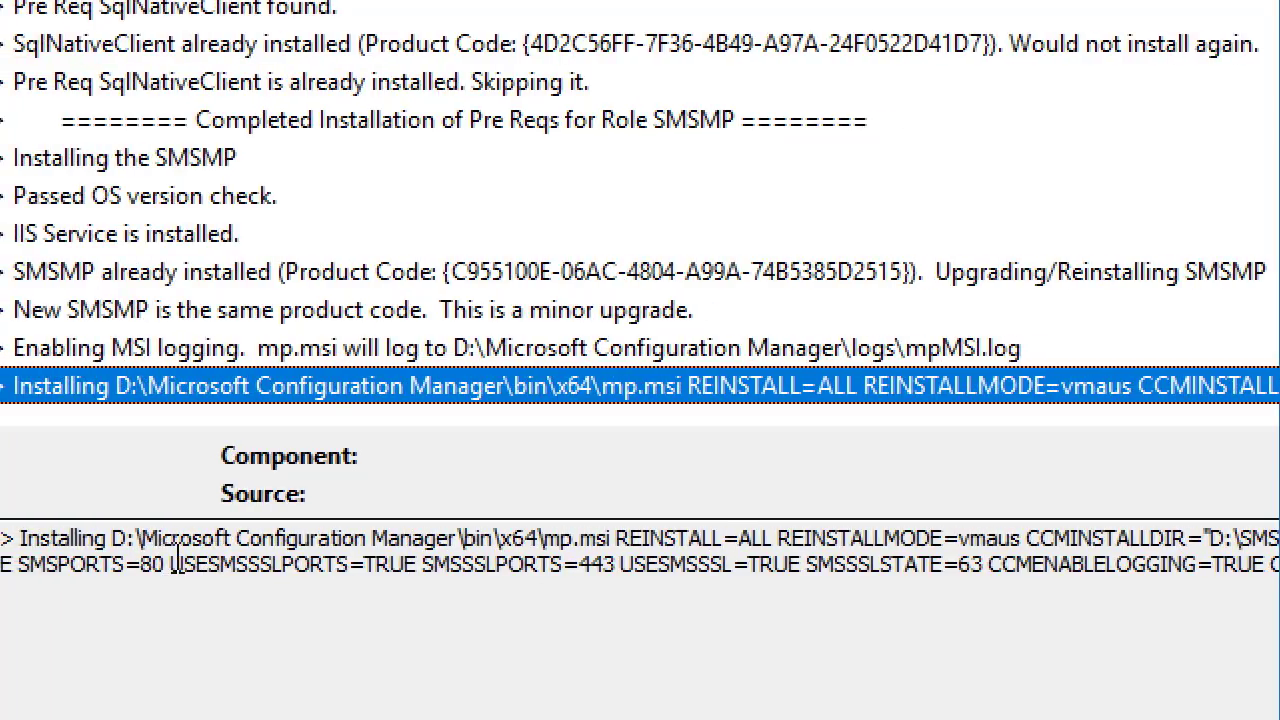
# Step: Examine the SSL port parameters in the mp.msi install entry and the installation result, then minimize MPSetup.log
pyautogui.moveTo(170, 566); pyautogui.dragTo(612, 545)
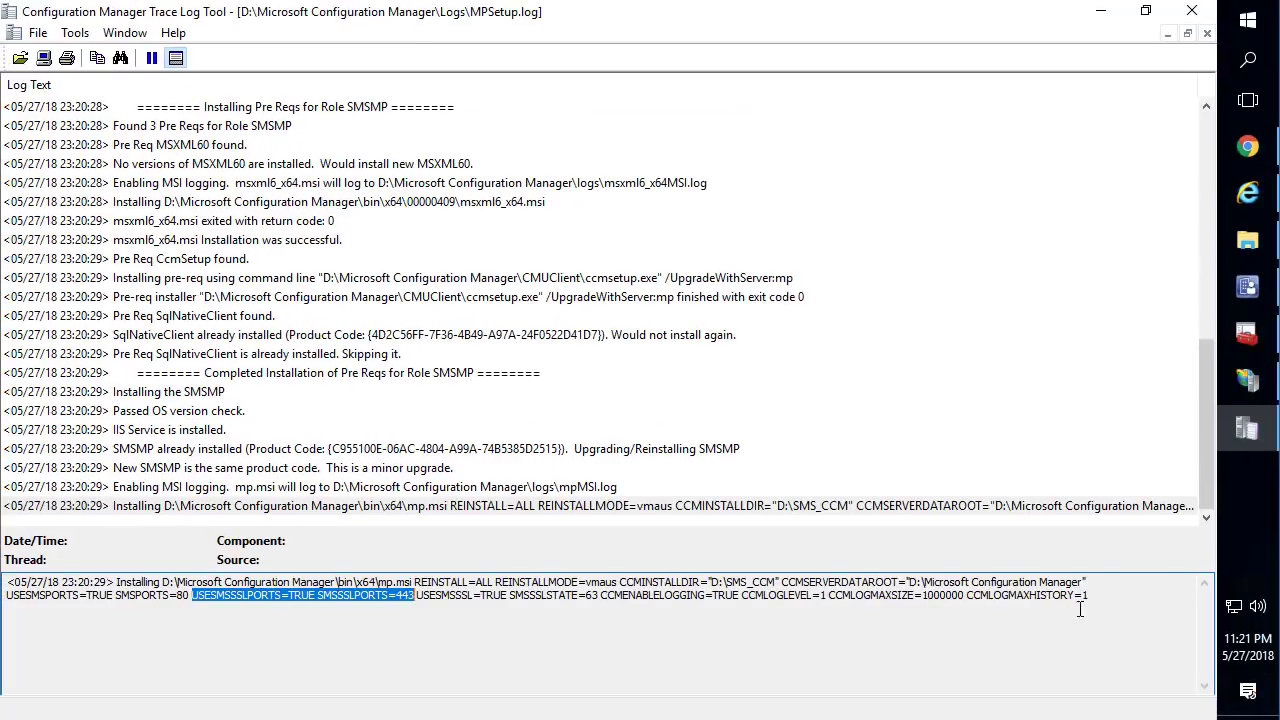
pyautogui.moveTo(1080, 610); pyautogui.dragTo(10, 583)
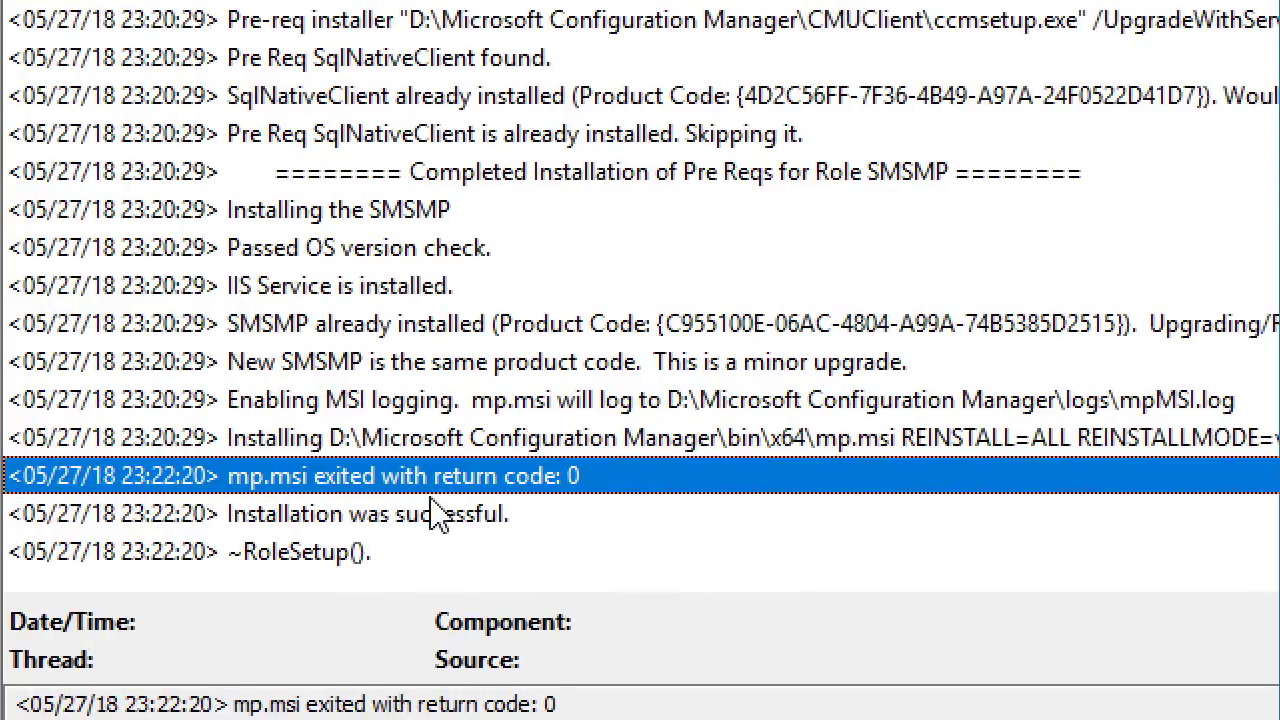
pyautogui.click(430, 524)
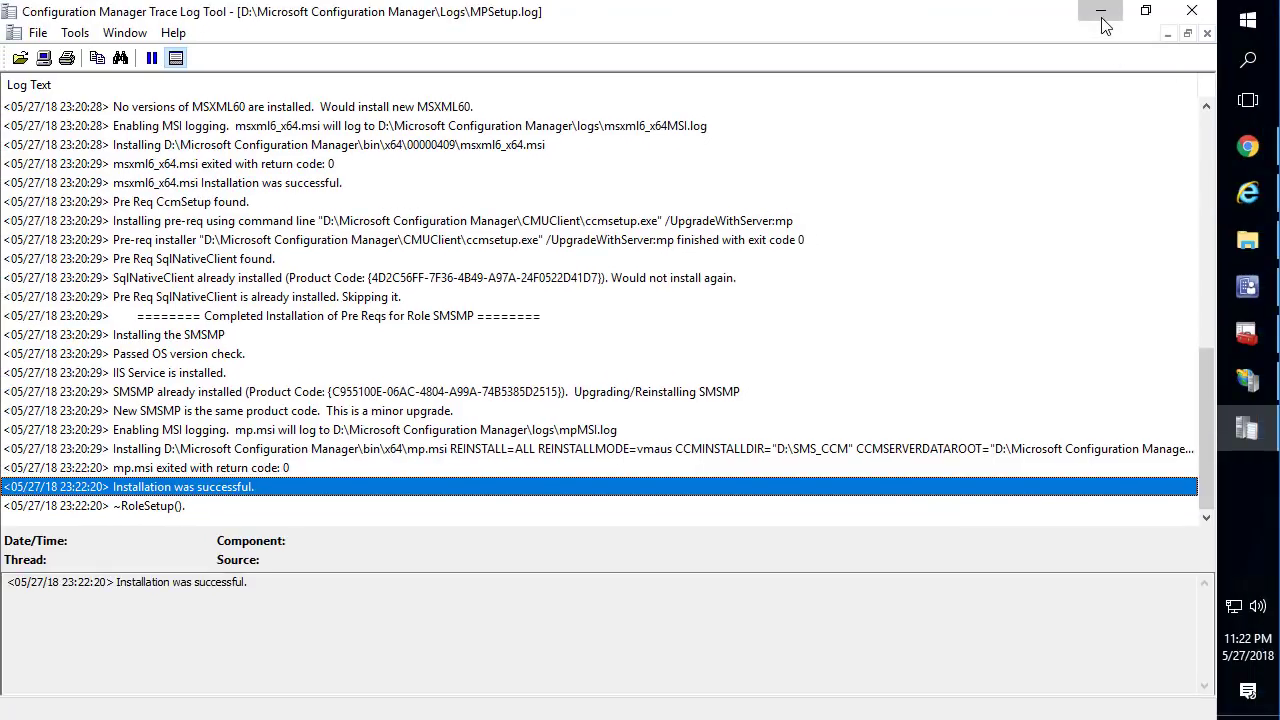
pyautogui.click(1101, 10)
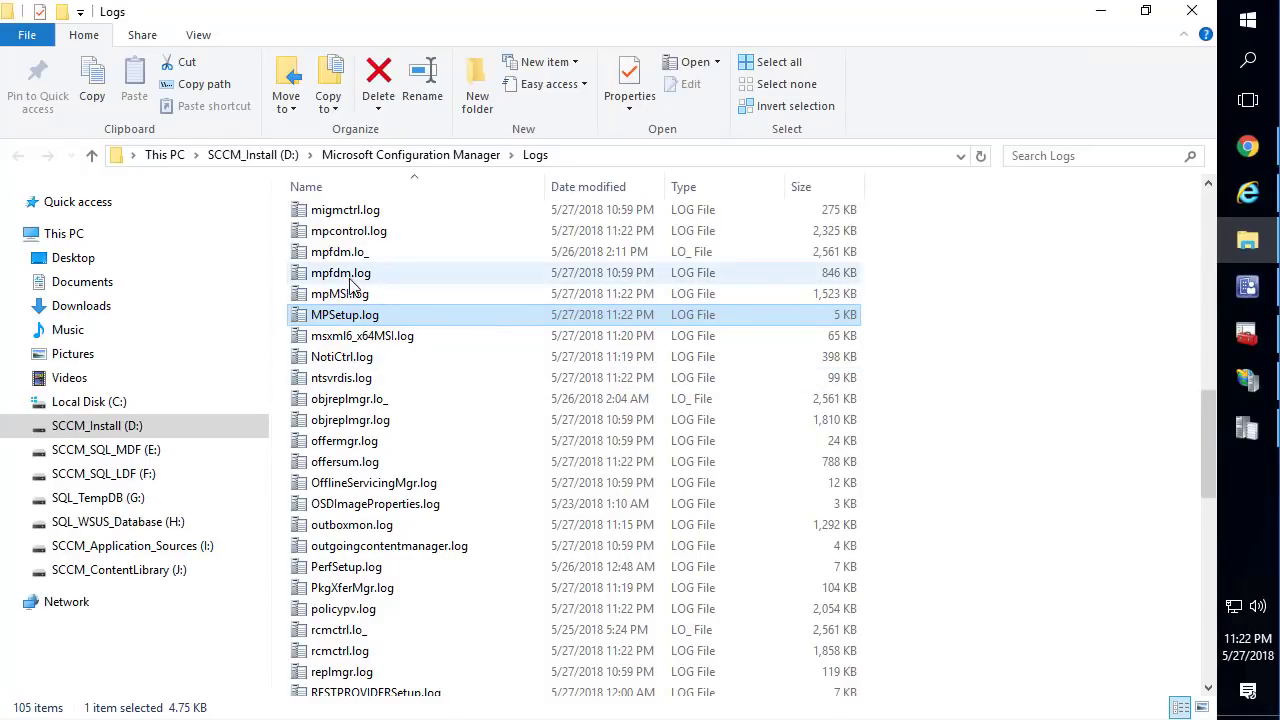
# Step: Open mpcontrol.log, examine the Management Point availability check entry for the local computer, and minimize the log
pyautogui.click(351, 234)
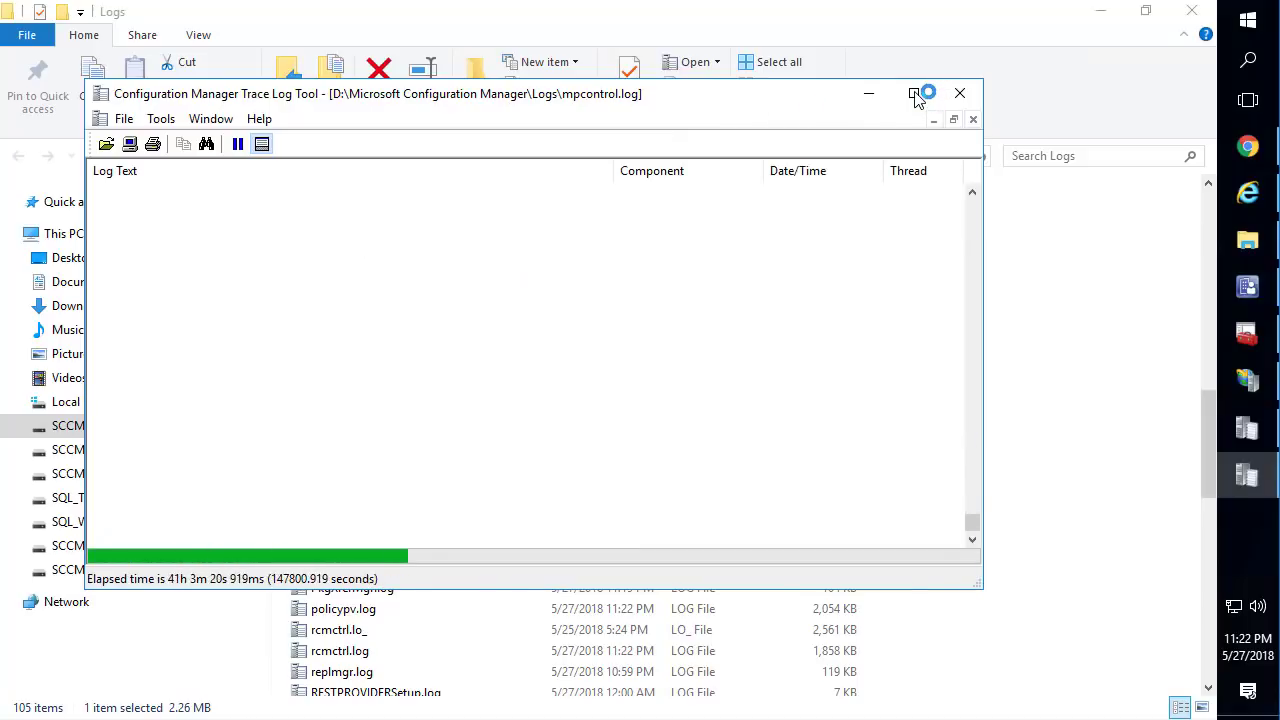
pyautogui.click(914, 94)
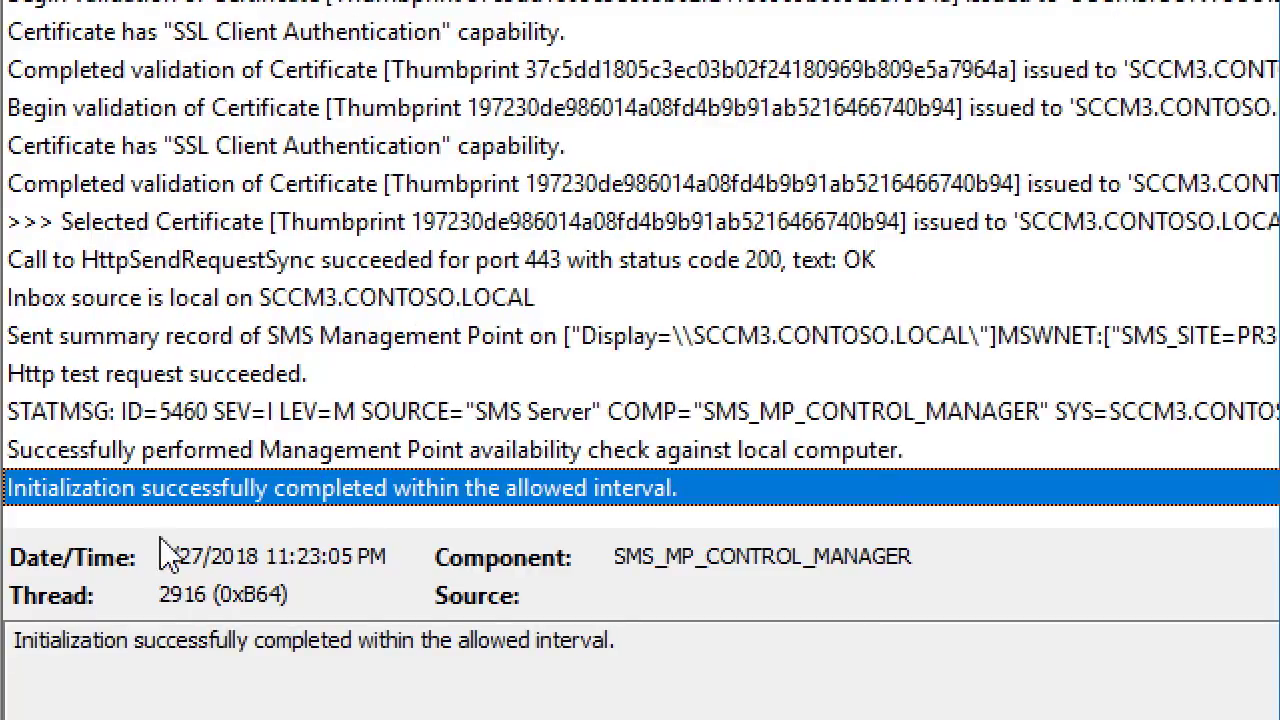
pyautogui.click(157, 450)
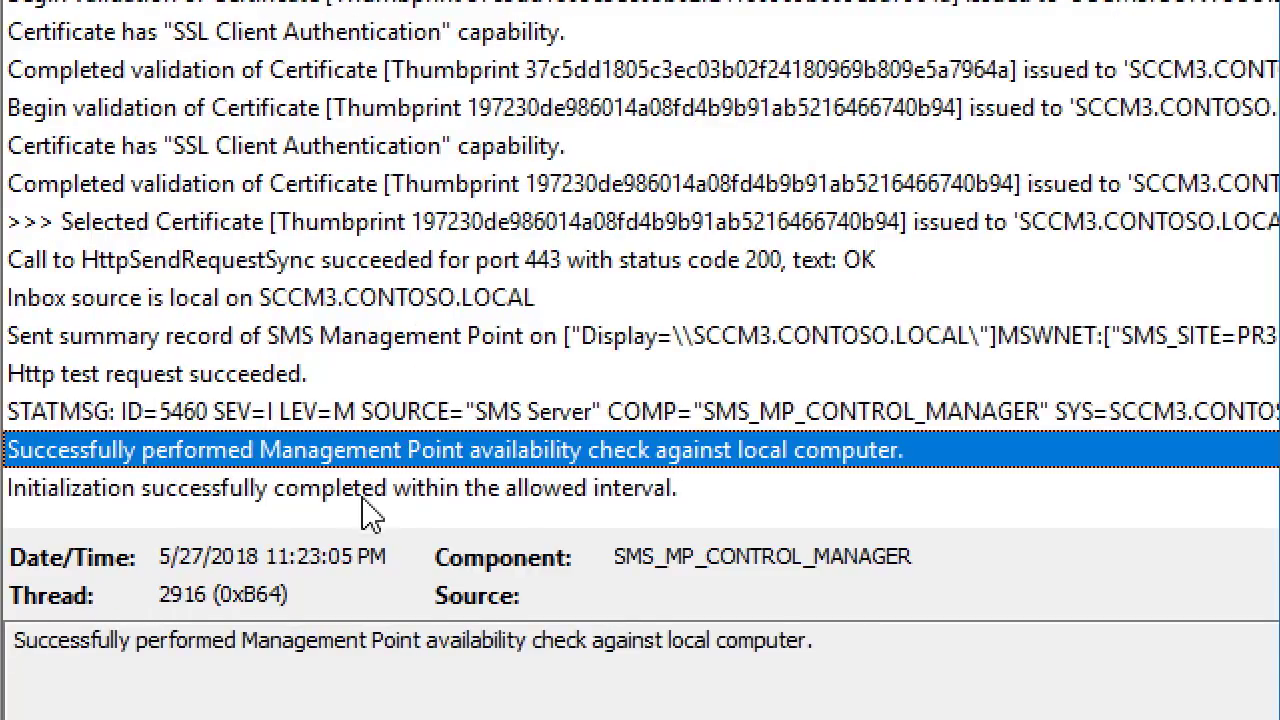
pyautogui.click(887, 648)
pyautogui.moveTo(887, 630); pyautogui.dragTo(14, 622)
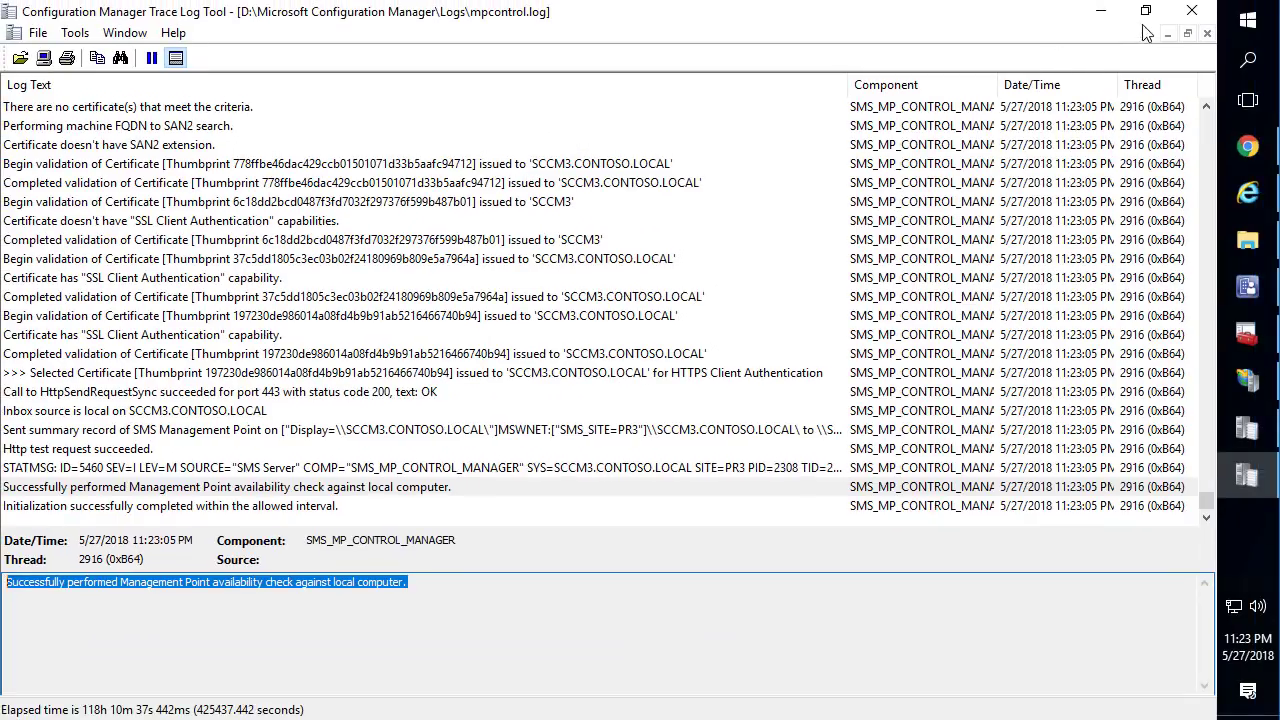
pyautogui.click(1101, 11)
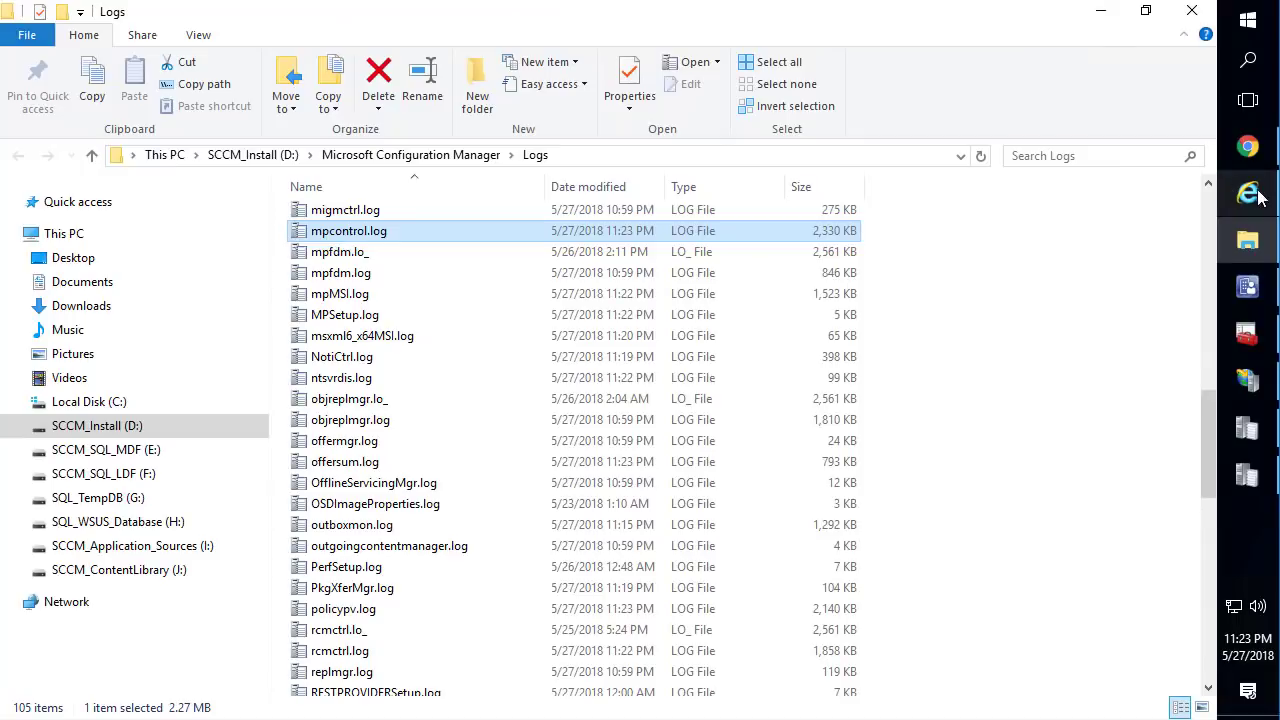
# Step: Switch to Internet Explorer, maximize the window and load the HTTPS SCCM3 MPLIST Check favorite
pyautogui.click(1263, 201)
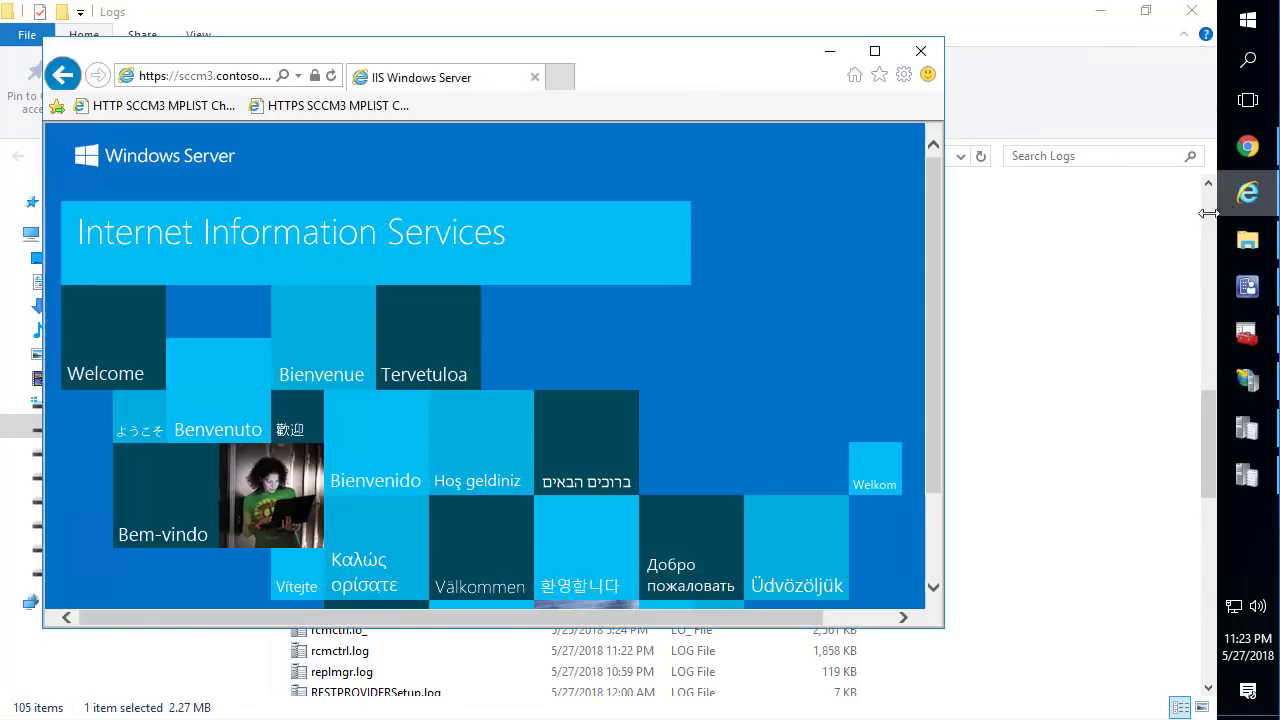
pyautogui.doubleClick(657, 79)
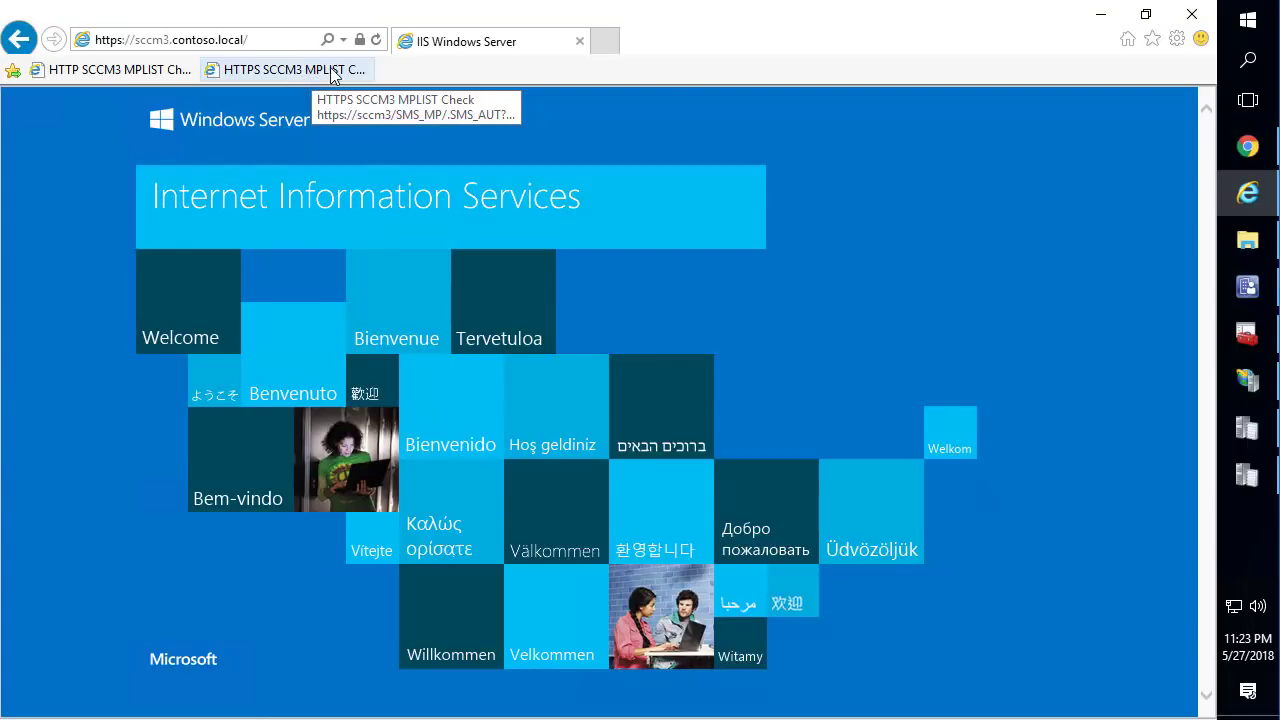
pyautogui.click(326, 72)
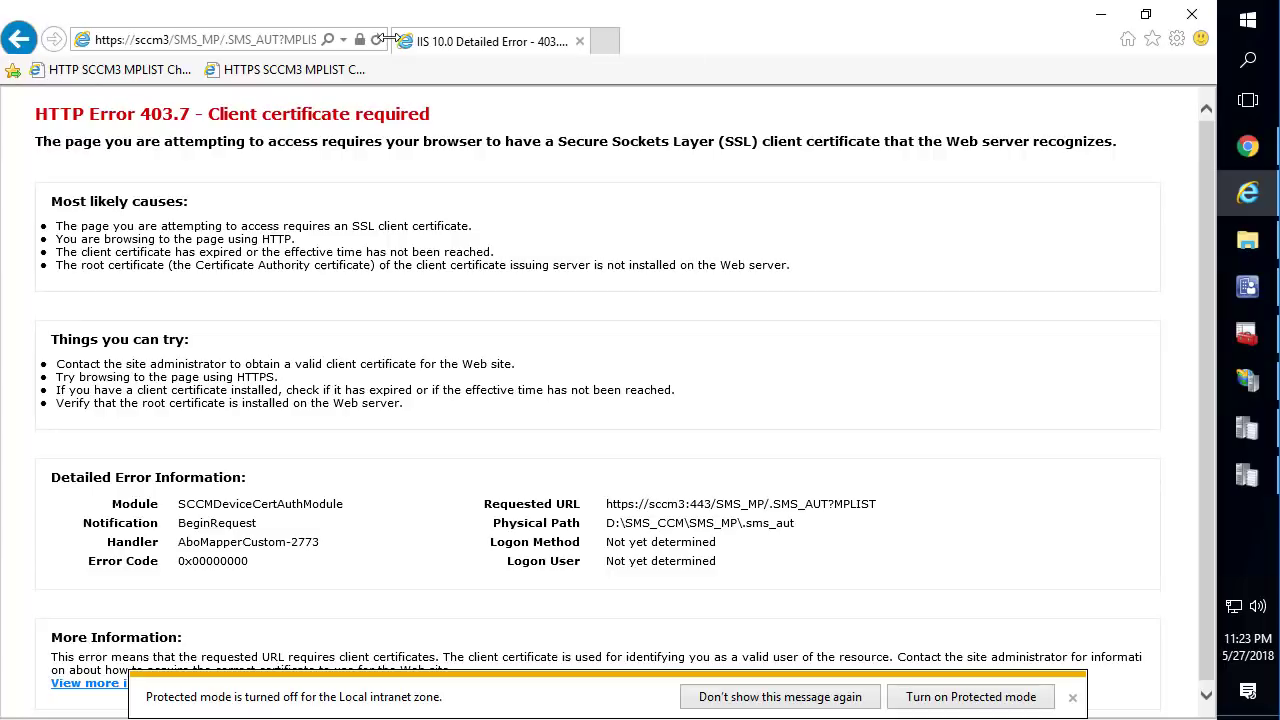
# Step: Widen the address field and examine the server and /SMS_MP/.SMS_AUT?MPLIST parts of the URL
pyautogui.moveTo(390, 38); pyautogui.dragTo(598, 35)
pyautogui.click(340, 44)
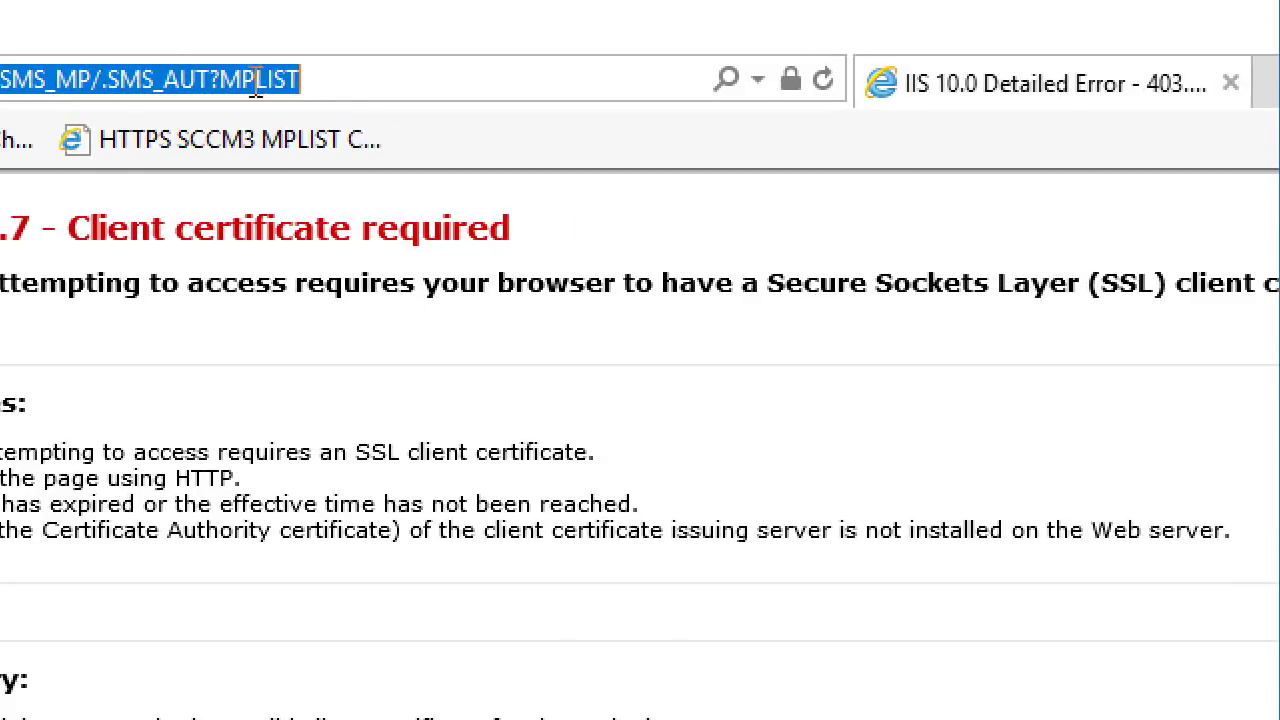
pyautogui.moveTo(617, 76); pyautogui.dragTo(241, 77)
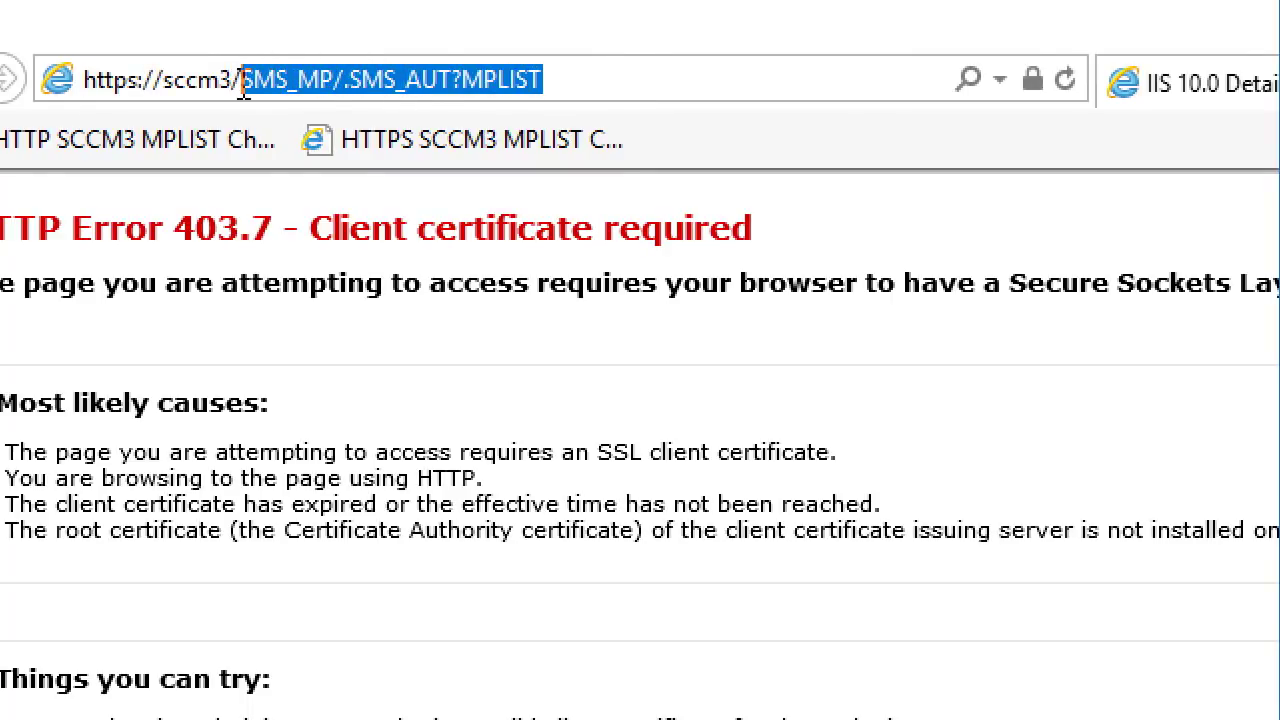
pyautogui.click(200, 78)
pyautogui.doubleClick(200, 78)
pyautogui.click(237, 78)
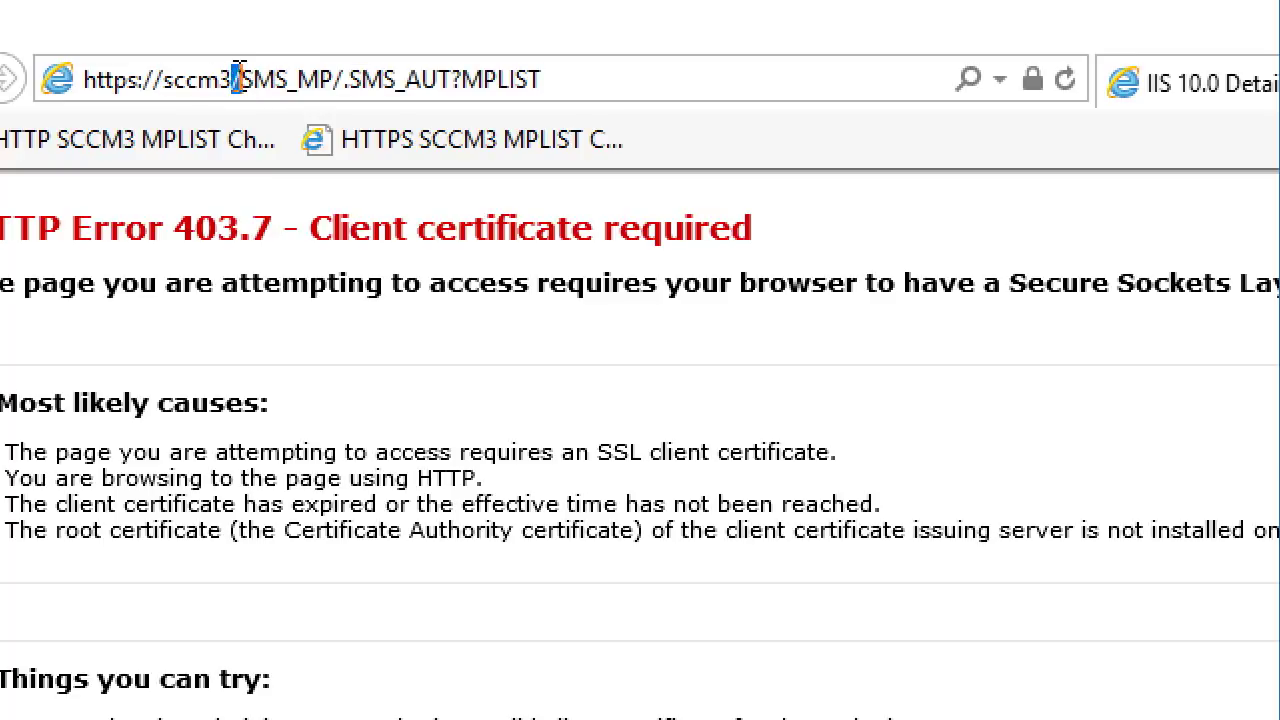
pyautogui.moveTo(237, 78); pyautogui.dragTo(600, 78)
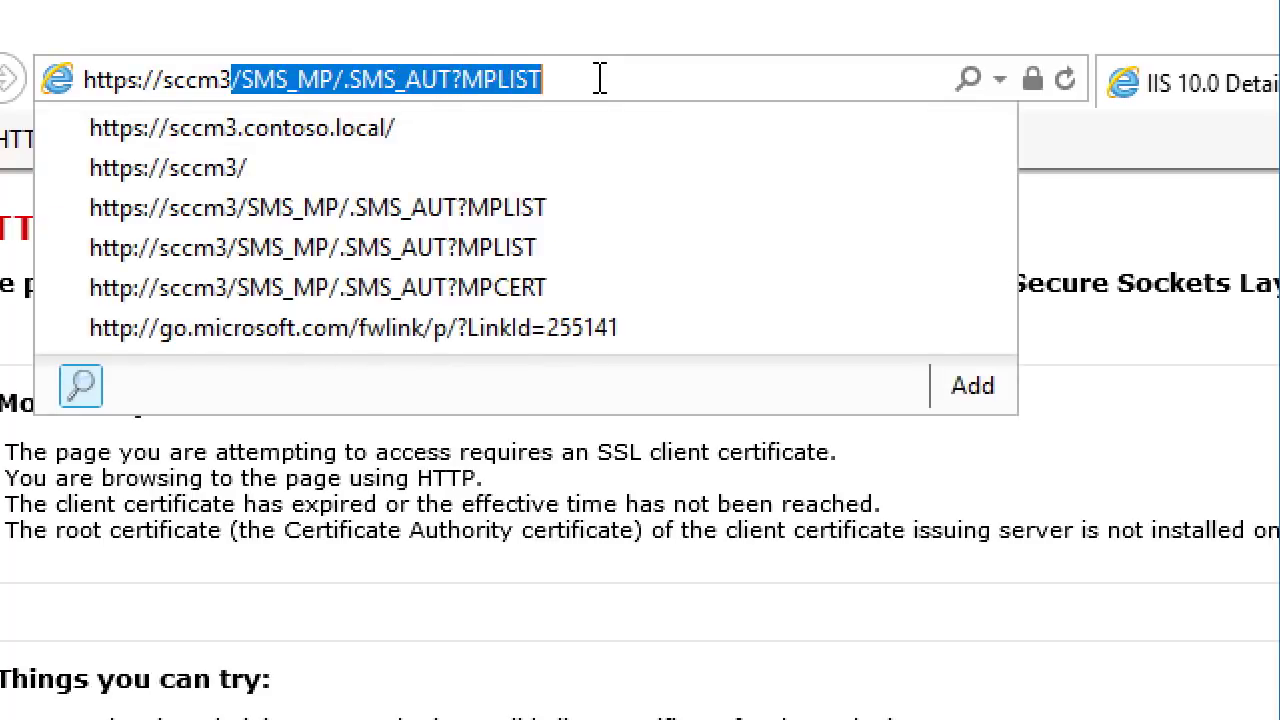
pyautogui.click(600, 78)
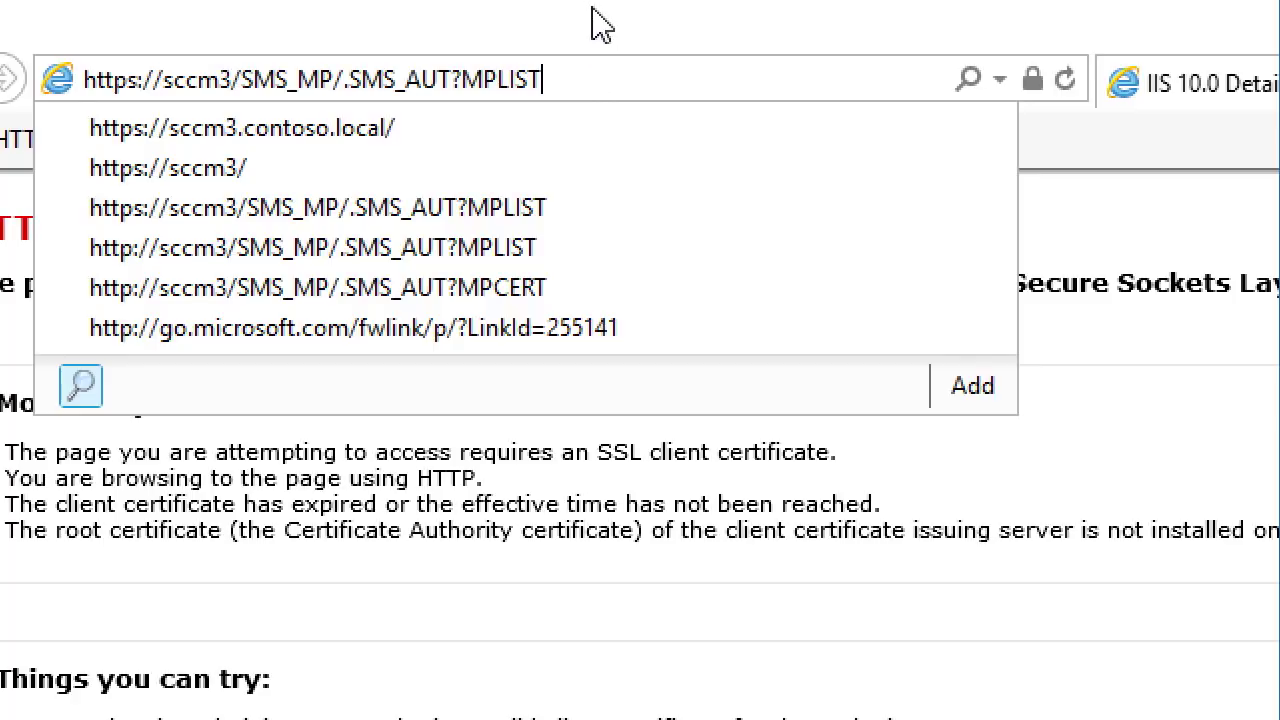
pyautogui.click(594, 22)
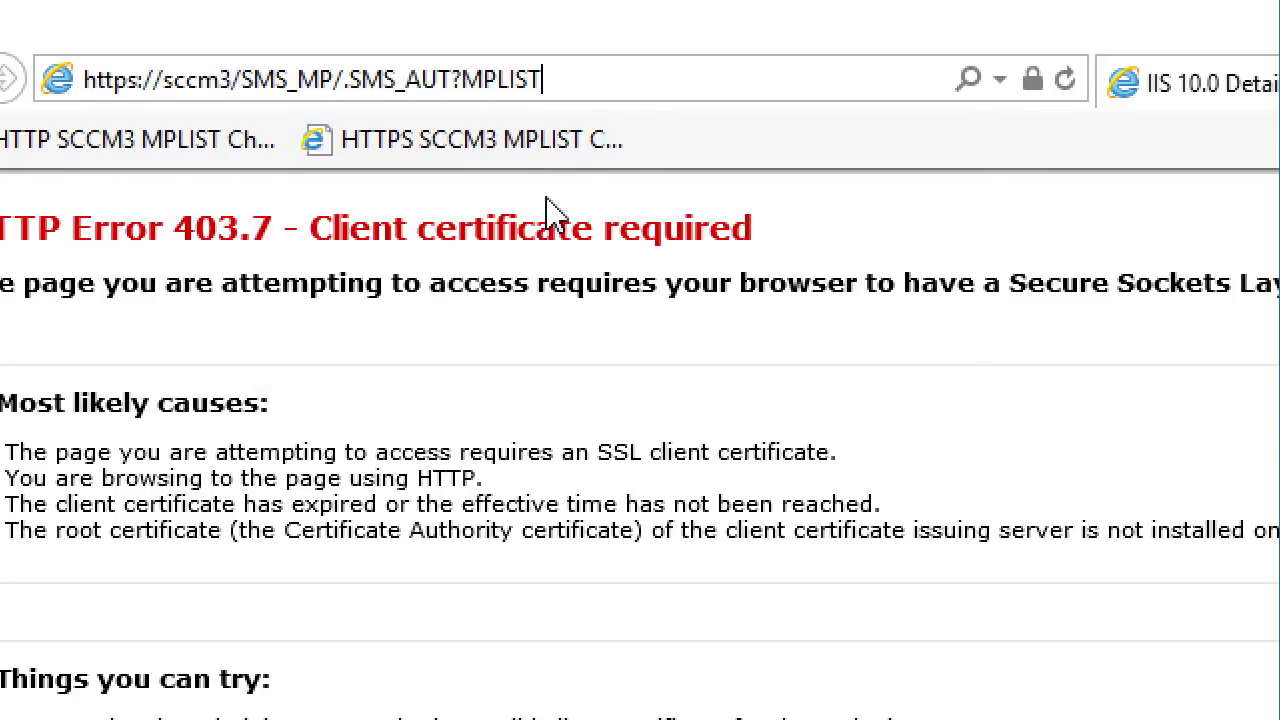
pyautogui.click(572, 278)
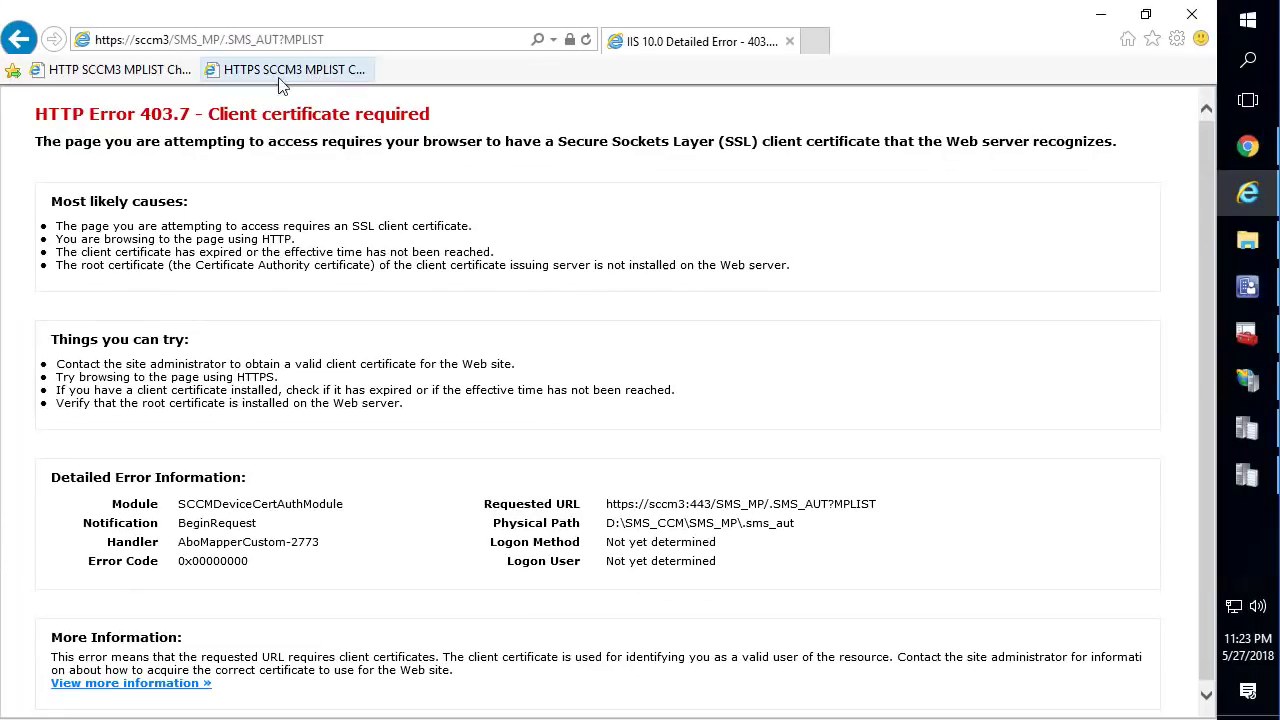
# Step: Examine the error code and description in the heading of the MPLIST page
pyautogui.moveTo(766, 232); pyautogui.dragTo(133, 236)
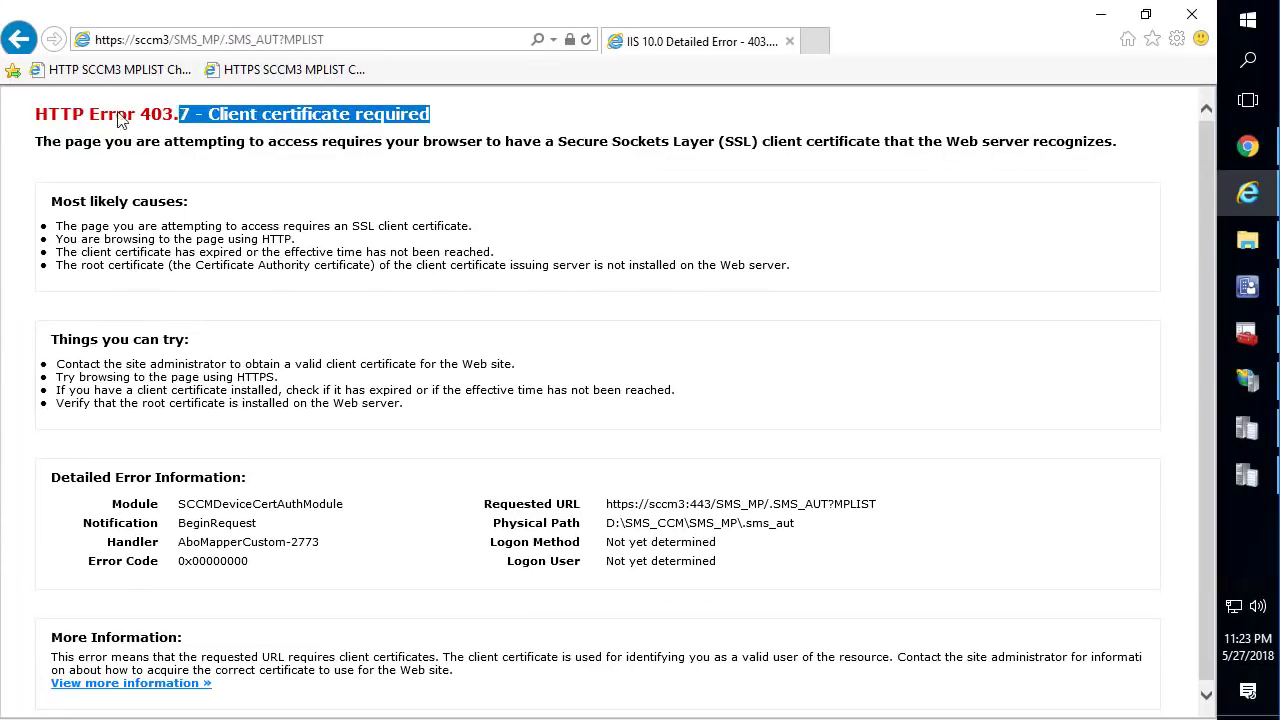
pyautogui.moveTo(118, 118); pyautogui.dragTo(472, 120)
pyautogui.click(214, 114)
# Step: Open Internet Options and display the browser's personal certificates
pyautogui.click(1178, 38)
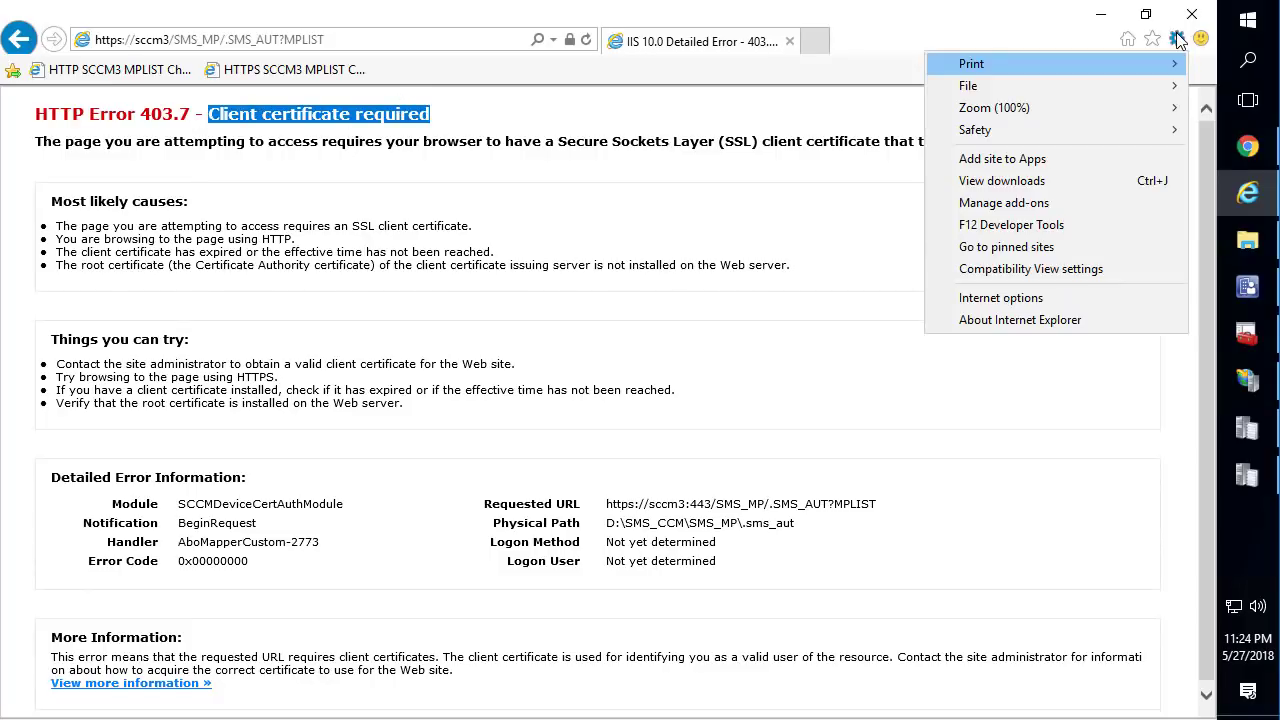
pyautogui.click(1017, 300)
pyautogui.moveTo(228, 35); pyautogui.dragTo(492, 90)
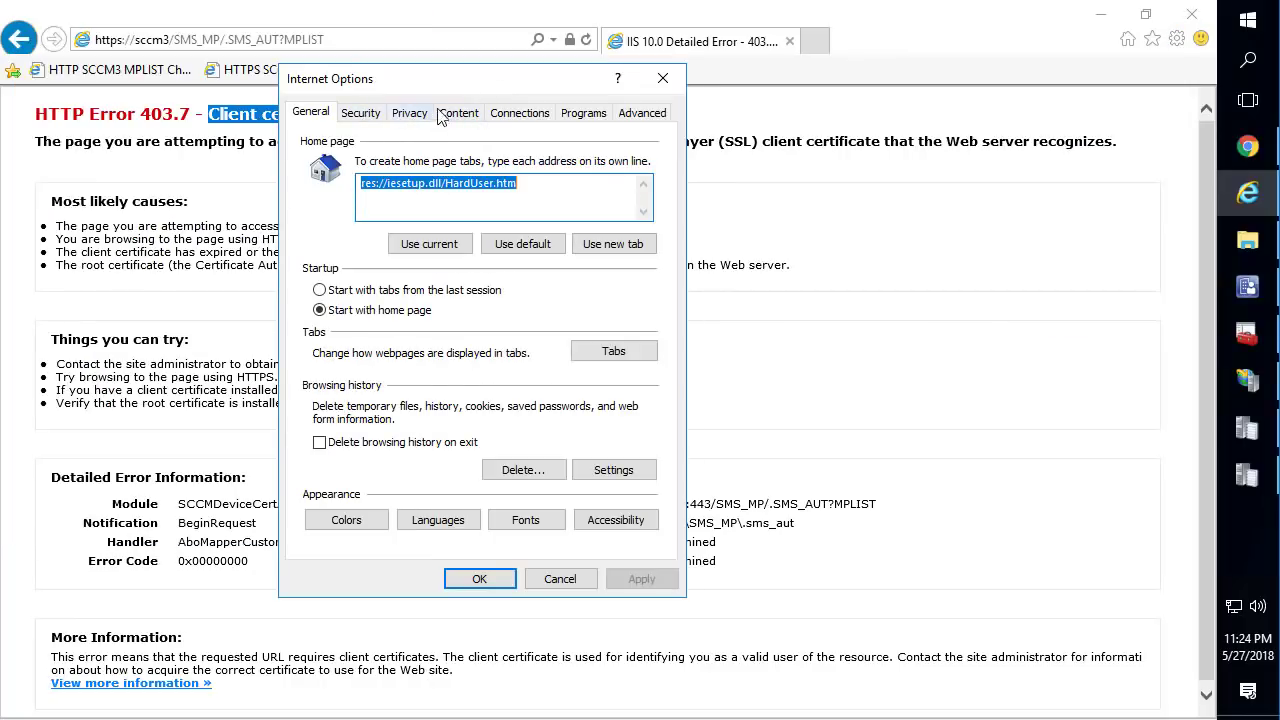
pyautogui.click(460, 115)
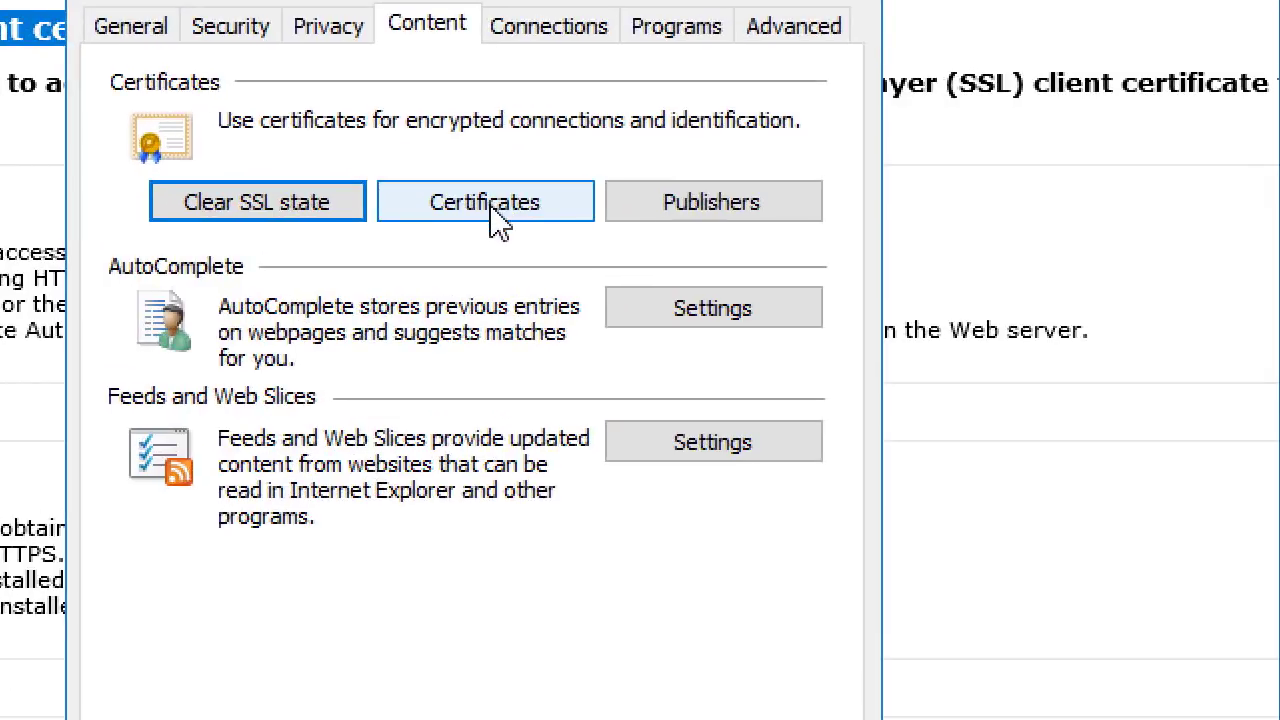
pyautogui.click(487, 202)
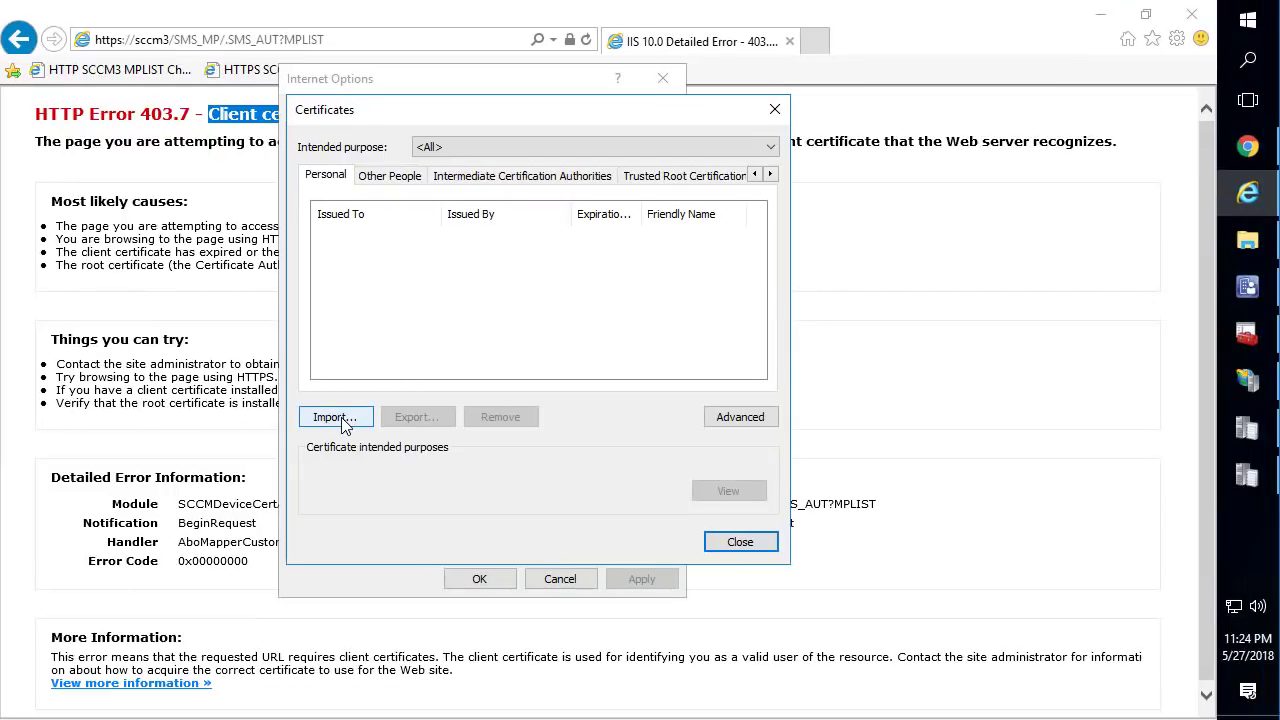
# Step: Start a certificate import, list all file types on the Desktop with the * filter, and choose OSDCert.pfx as the file
pyautogui.click(335, 417)
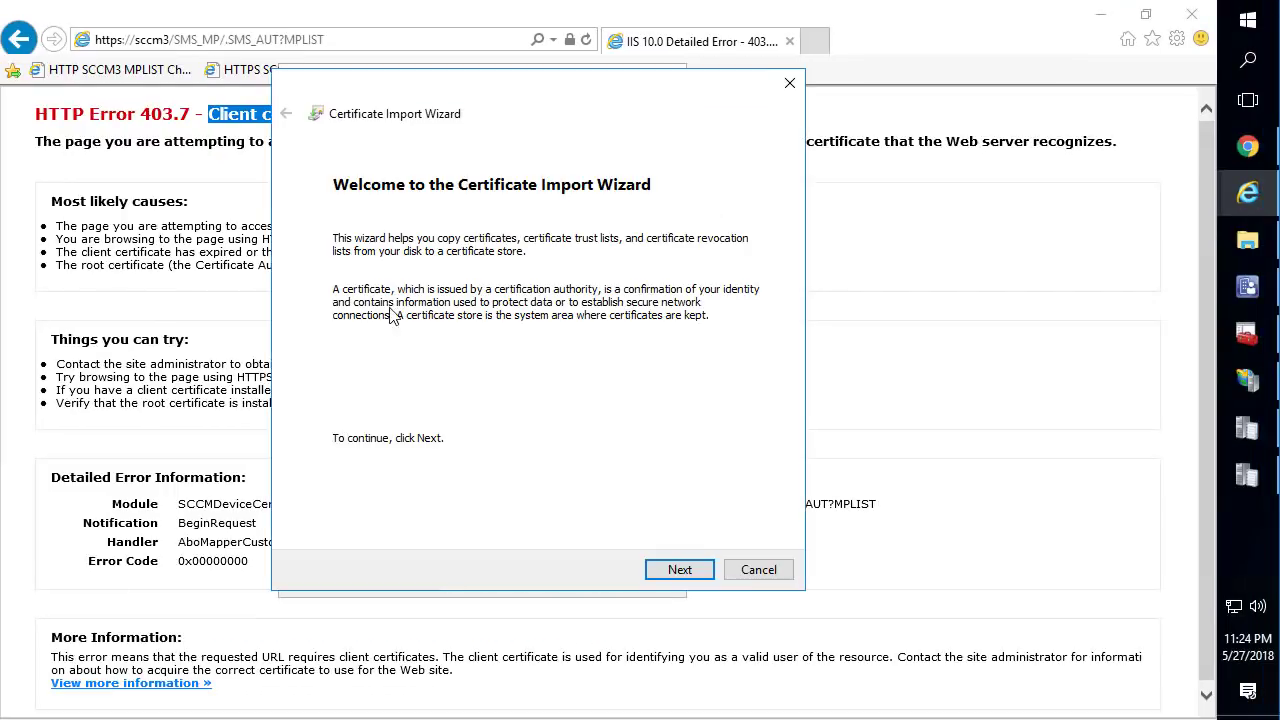
pyautogui.click(679, 569)
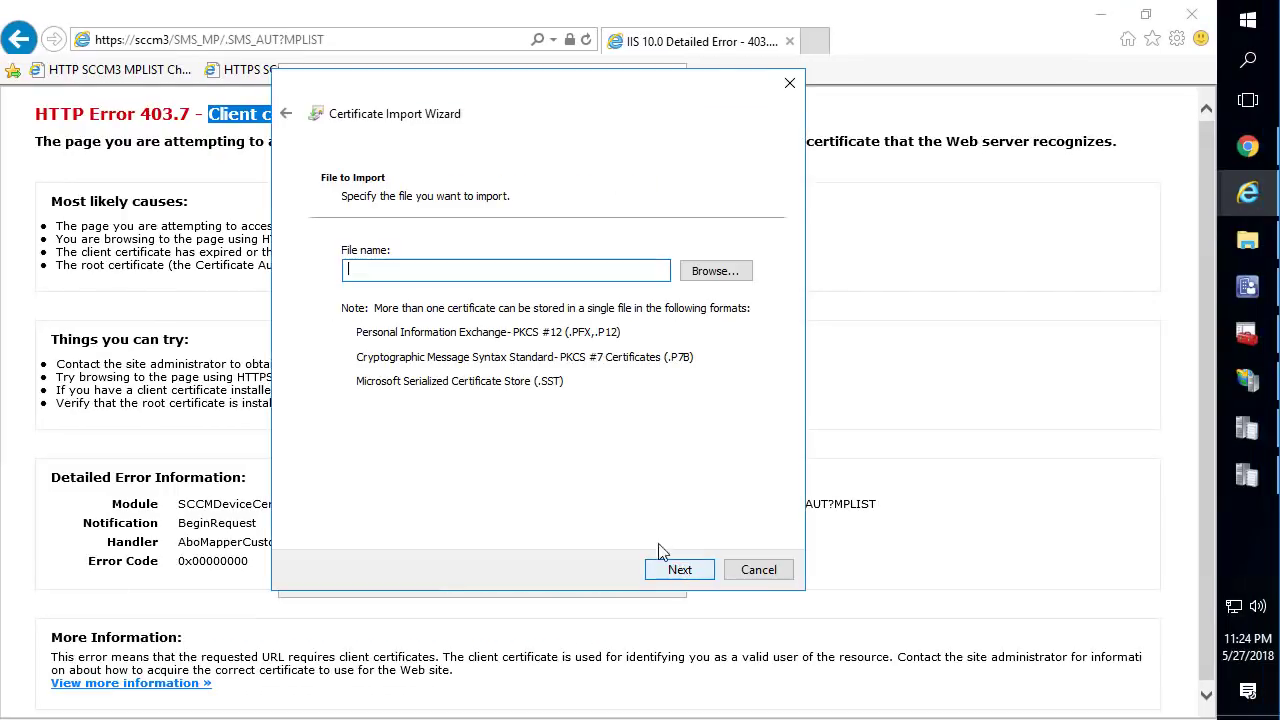
pyautogui.click(737, 272)
pyautogui.click(368, 244)
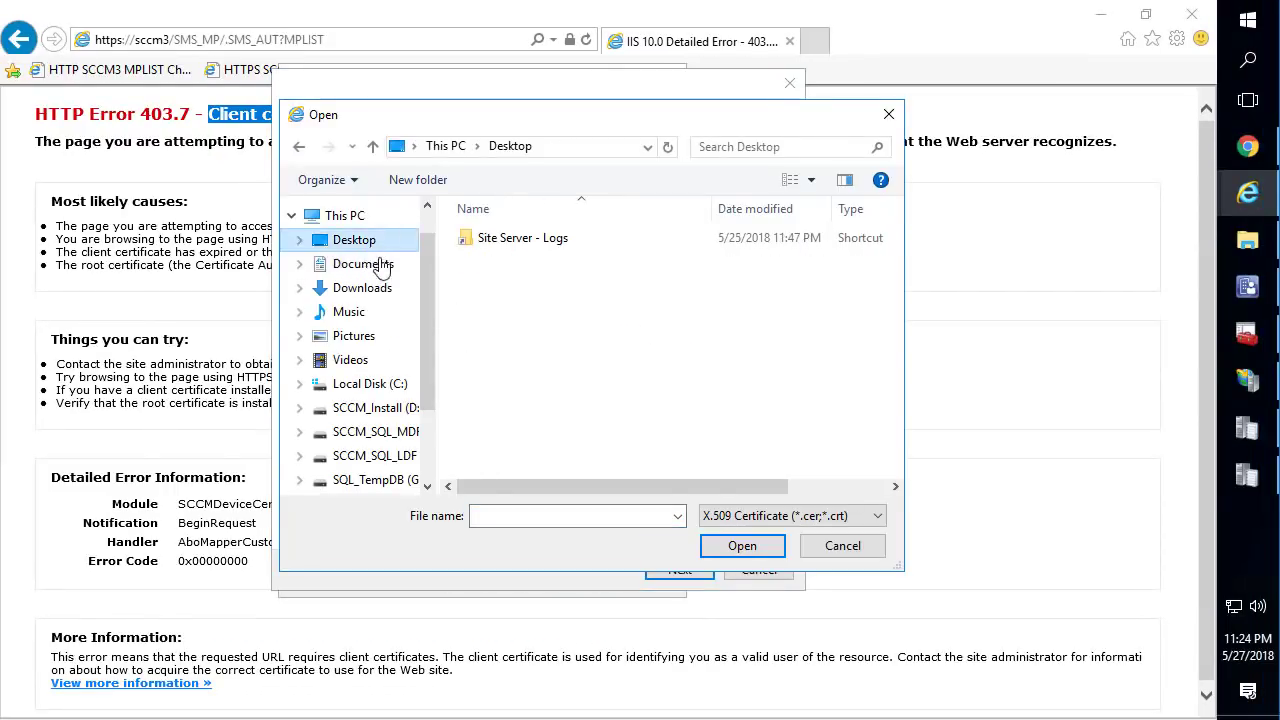
pyautogui.click(589, 516)
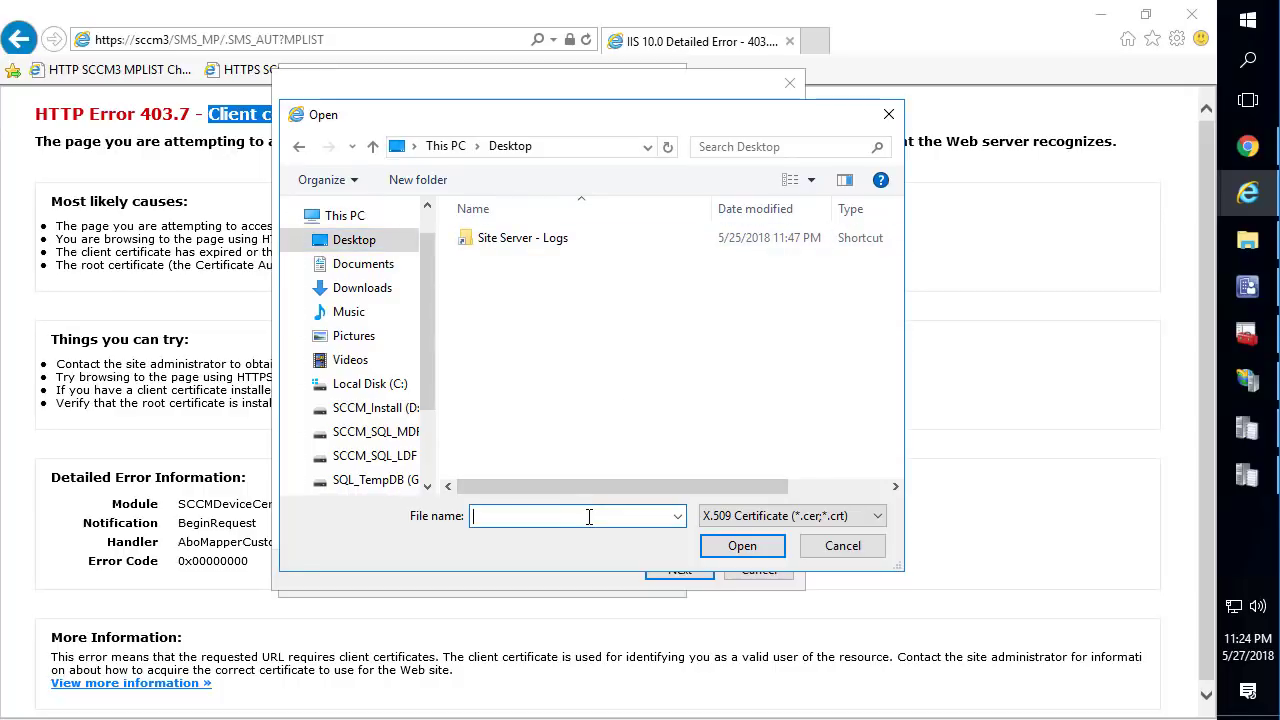
pyautogui.press('Return')
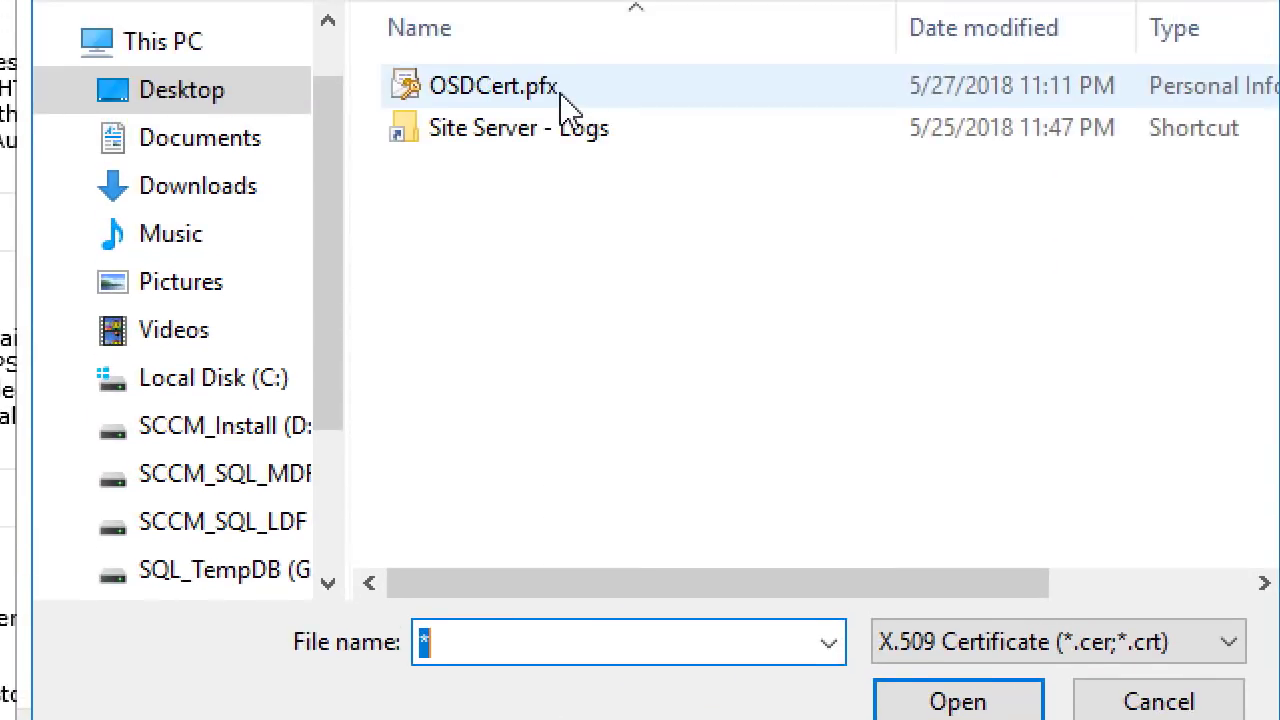
pyautogui.doubleClick(566, 86)
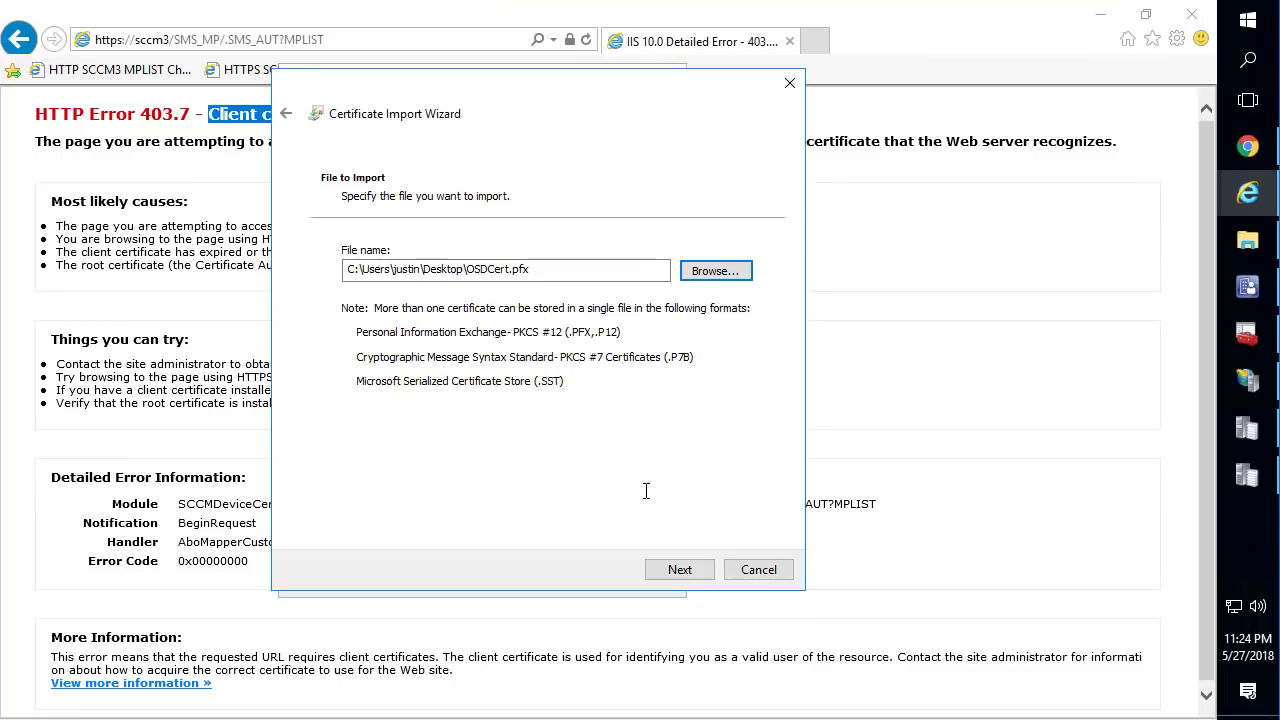
pyautogui.click(680, 569)
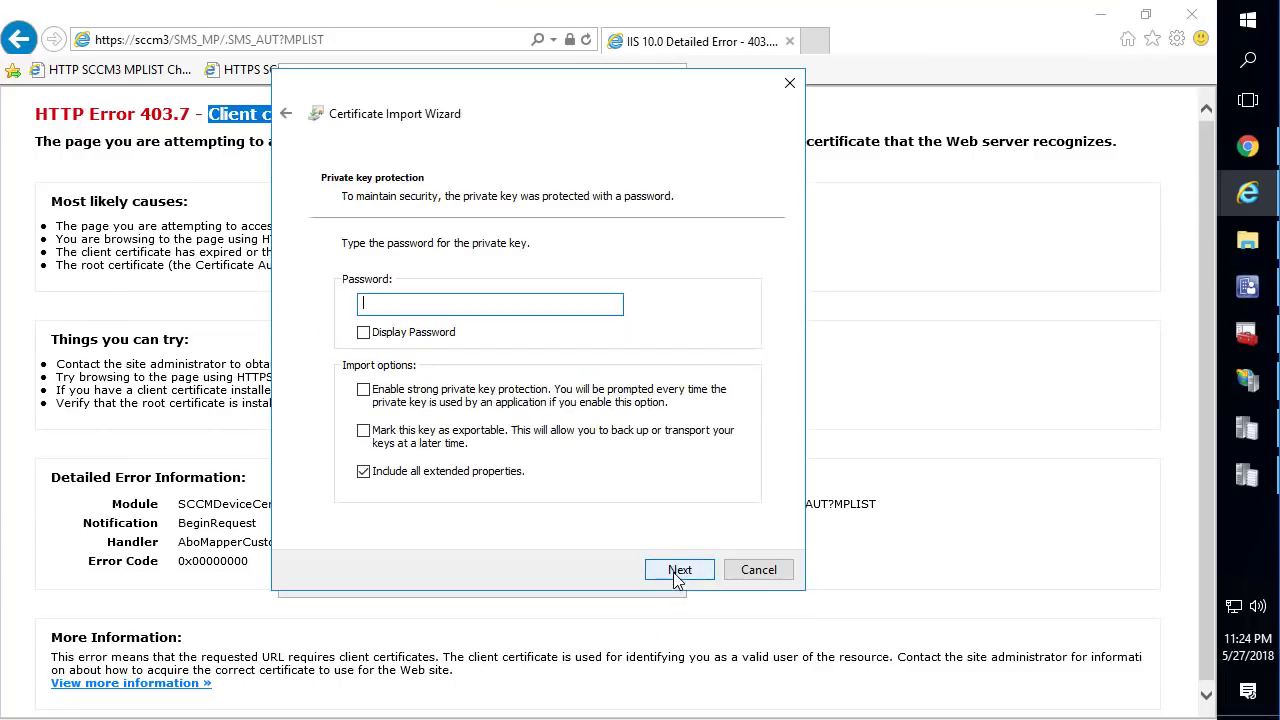
# Step: Enter the private key password, keep Personal as the certificate store, and complete the import
pyautogui.write('••••••••••••')
pyautogui.click(679, 572)
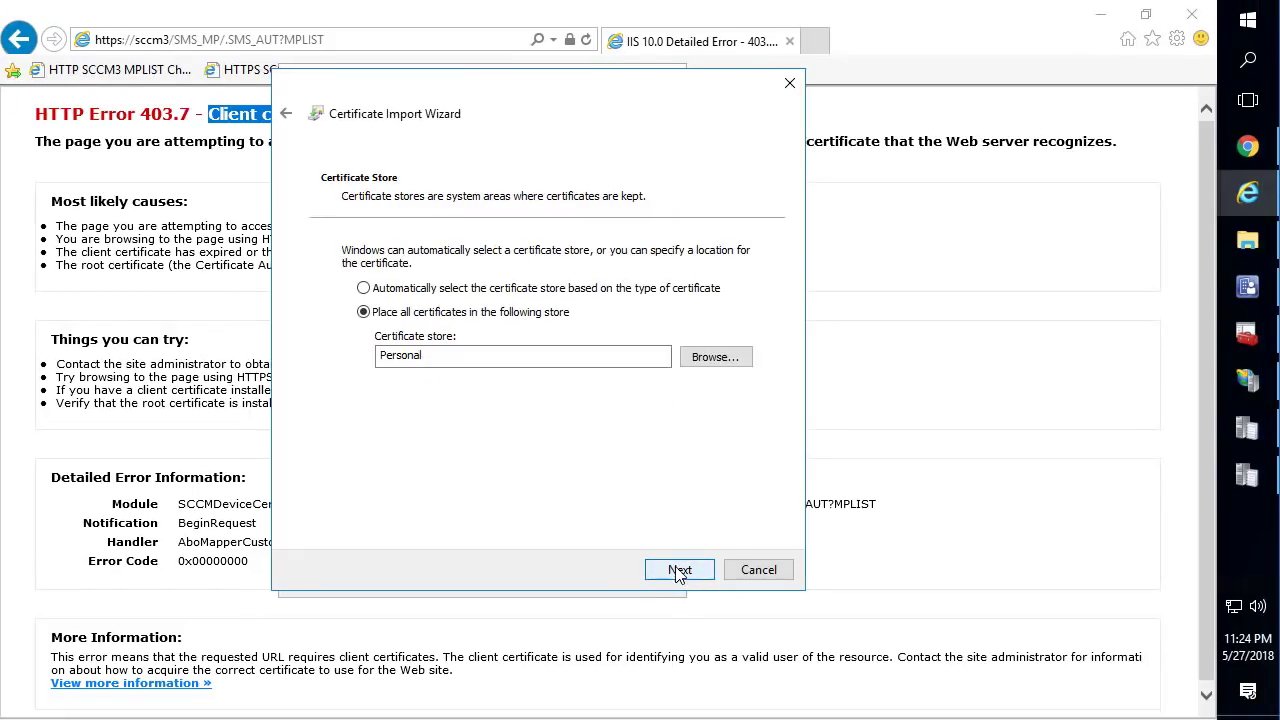
pyautogui.click(679, 570)
pyautogui.click(680, 571)
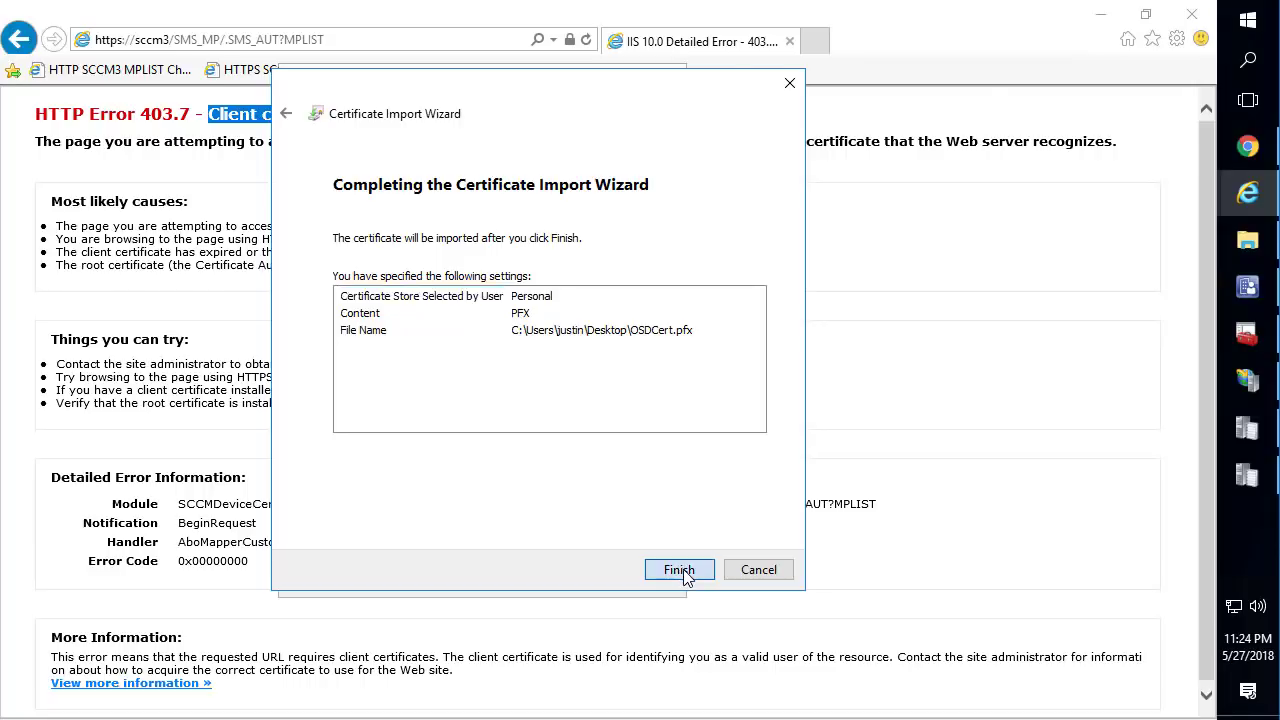
pyautogui.click(676, 447)
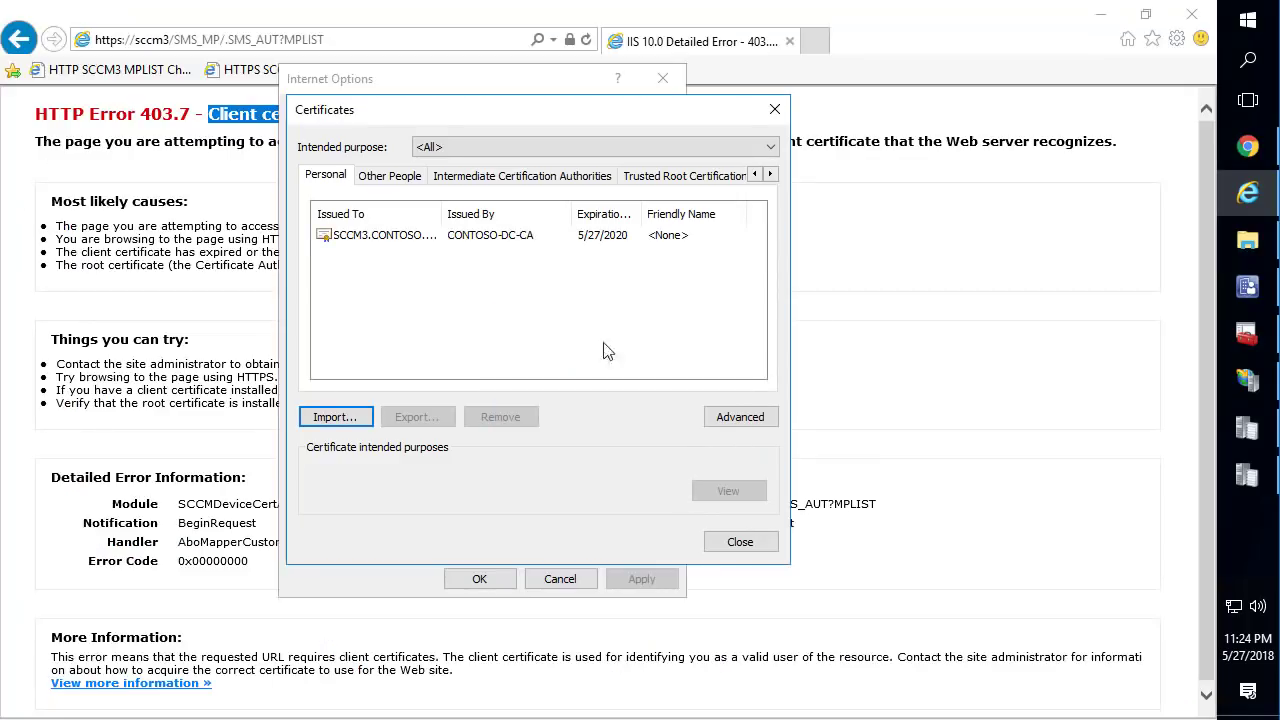
# Step: Check the imported certificate's intended purposes, and close the Certificates and Internet Options dialogs
pyautogui.click(471, 235)
pyautogui.click(740, 543)
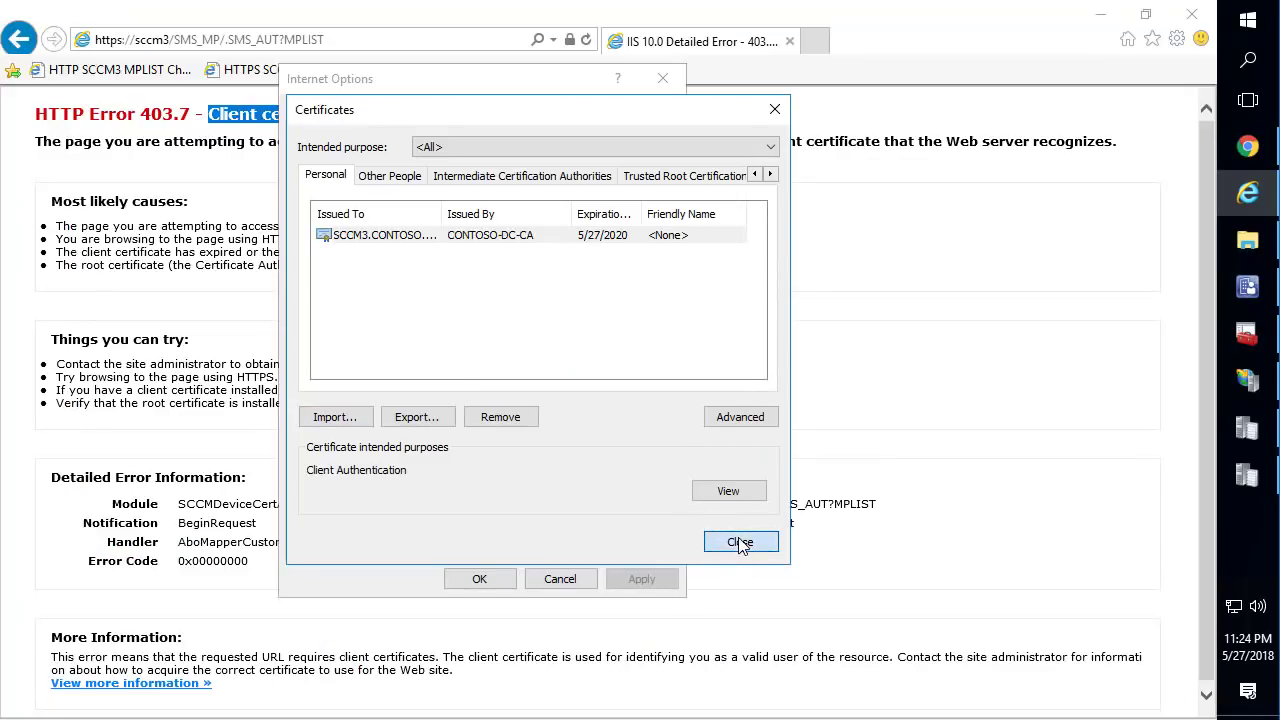
pyautogui.click(503, 582)
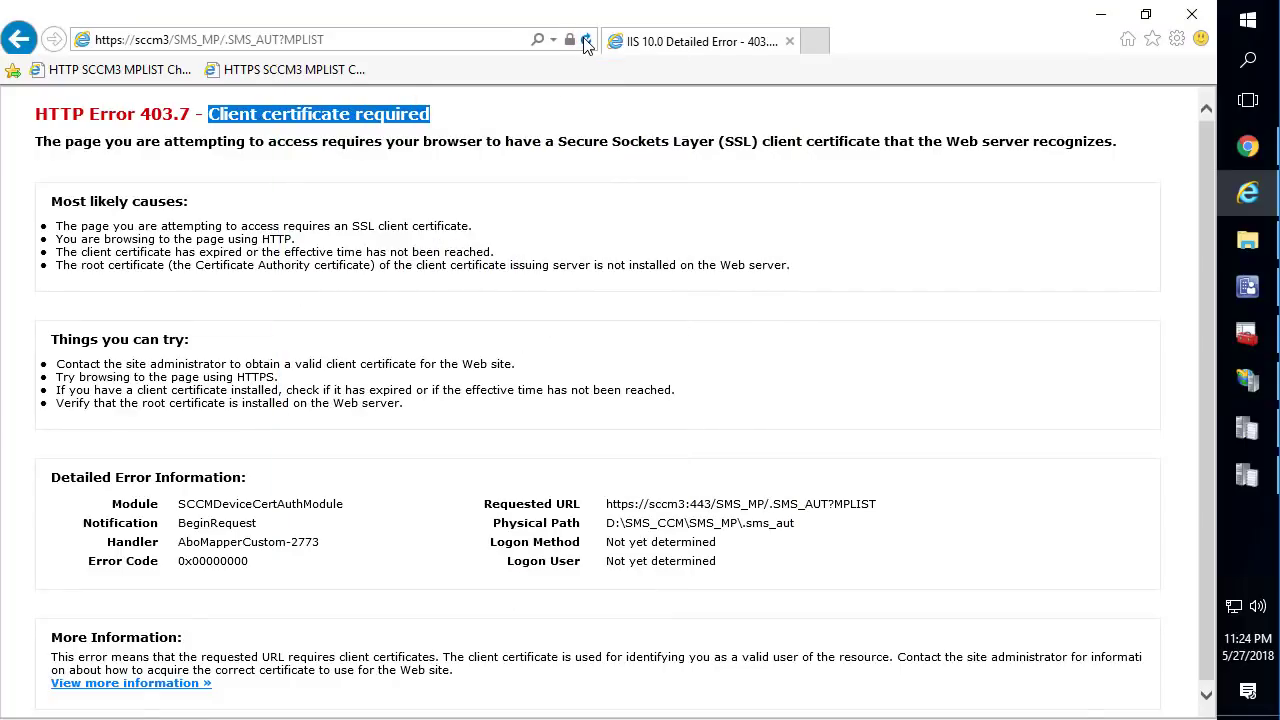
# Step: Reload the MPLIST page to retest access with the imported certificate, and close the browser
pyautogui.click(586, 40)
pyautogui.click(445, 40)
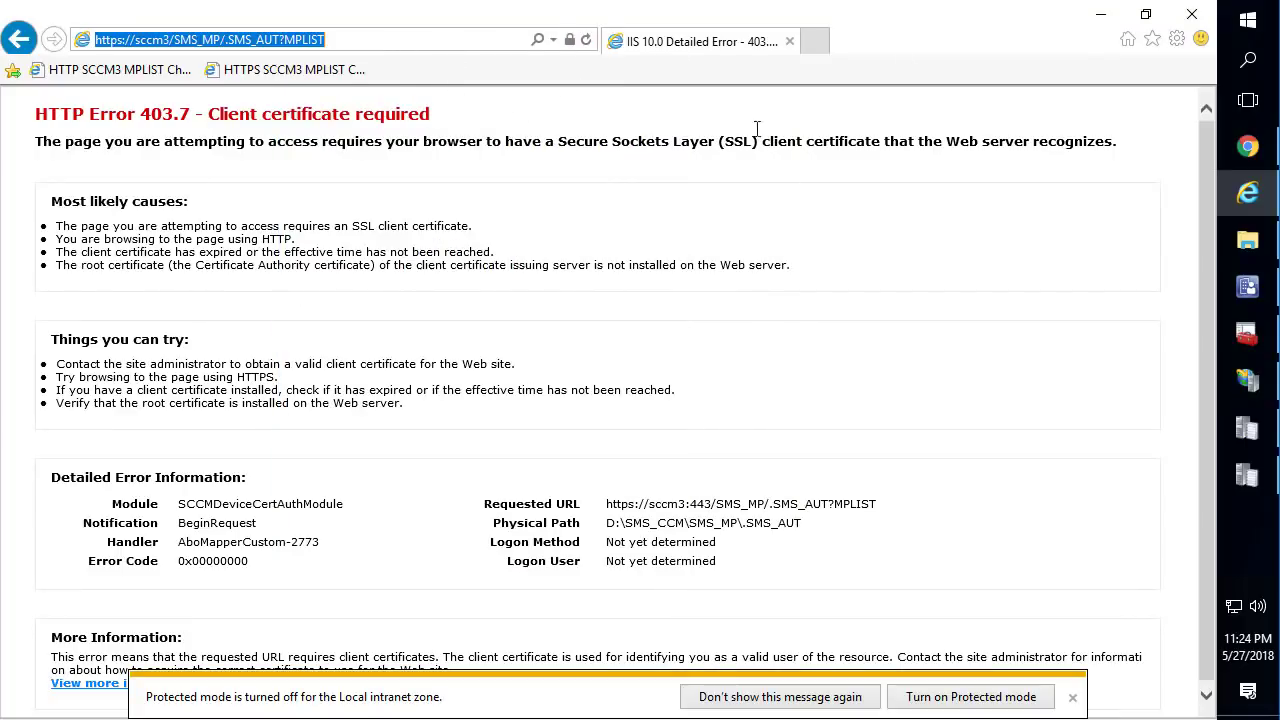
pyautogui.click(1191, 14)
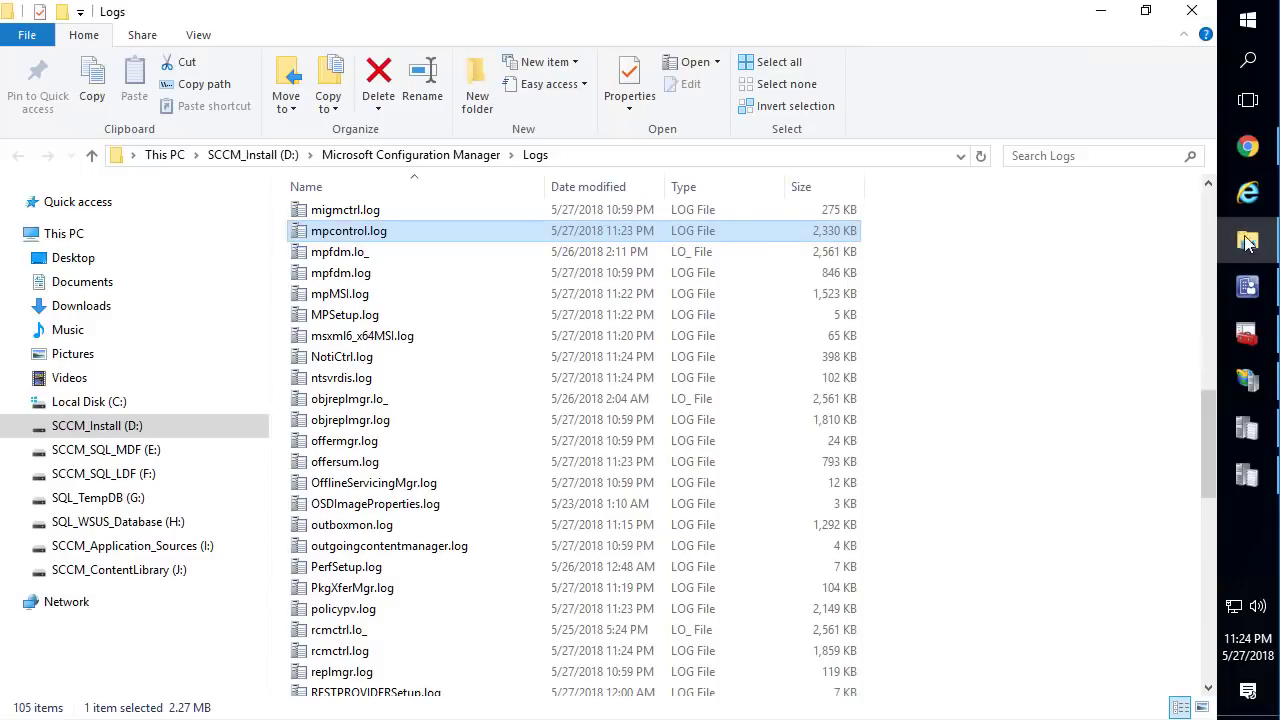
# Step: Reopen Internet Explorer, dismiss the initial setup prompt, and load the HTTPS SCCM3 MPLIST Check favorite again
pyautogui.click(1250, 196)
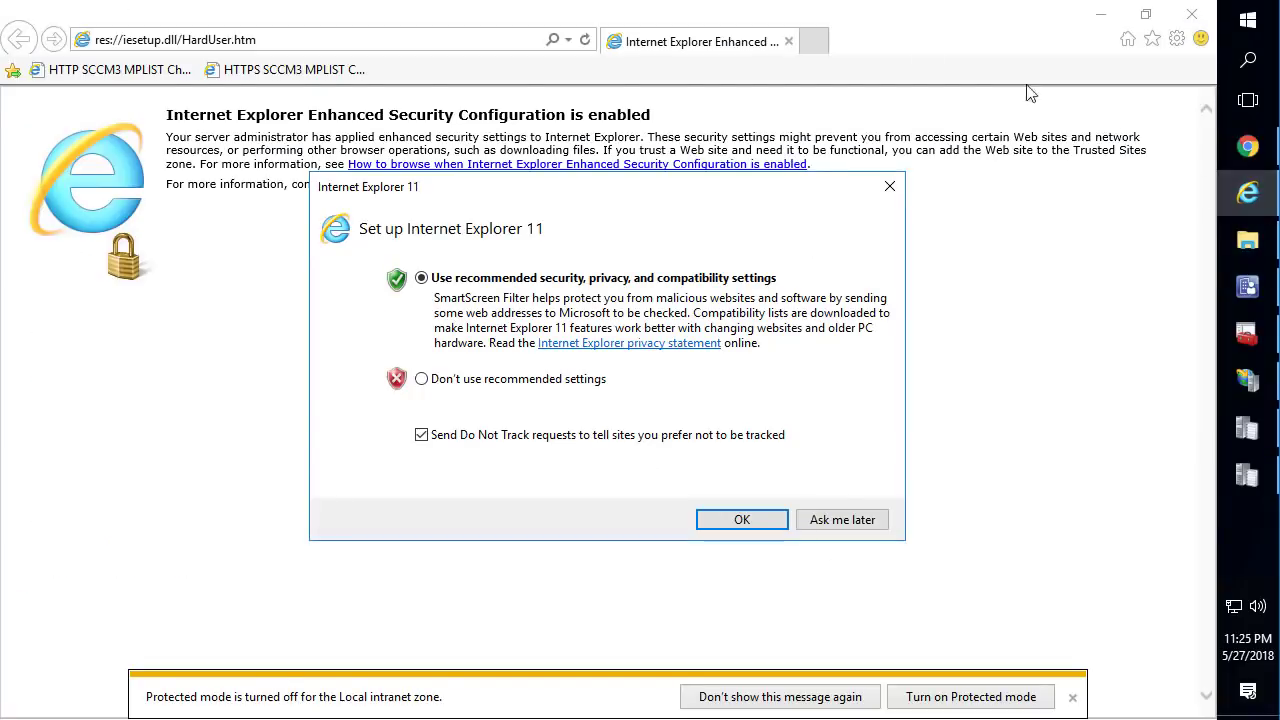
pyautogui.click(890, 190)
pyautogui.click(312, 69)
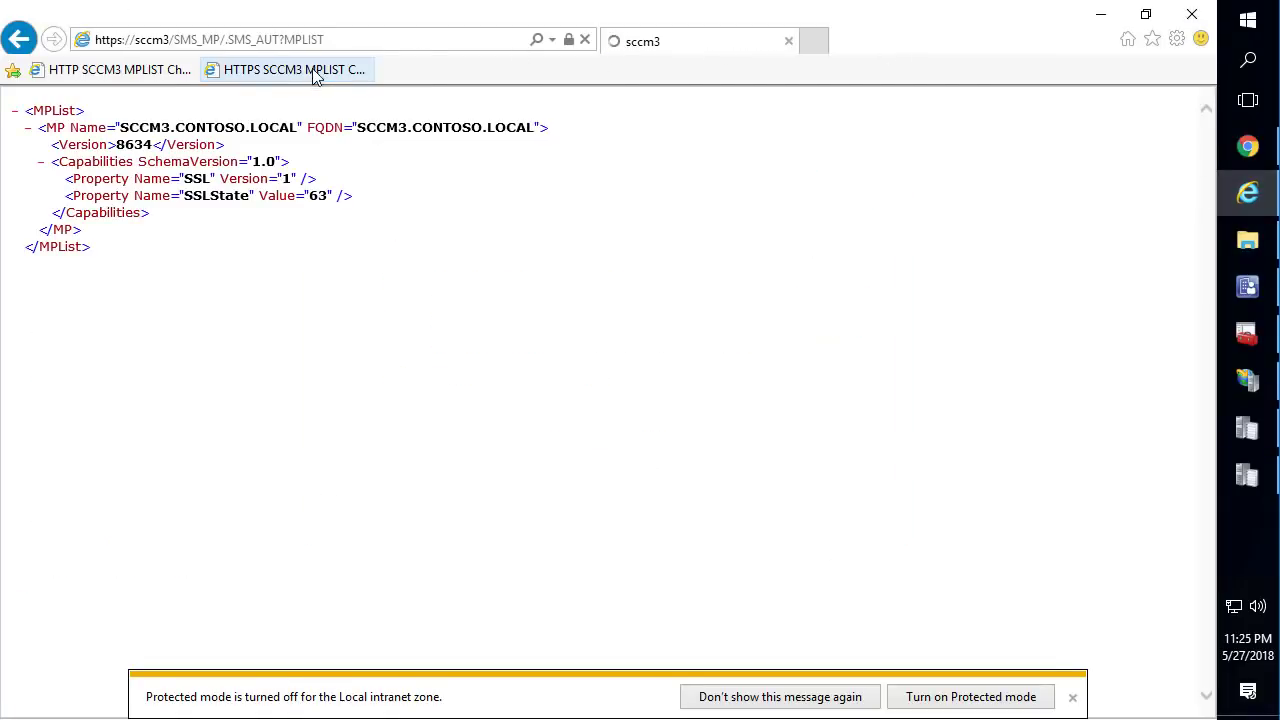
# Step: Examine the HTTPS address and the full MPList XML response from the management point
pyautogui.hotkey('ctrl', 'a')
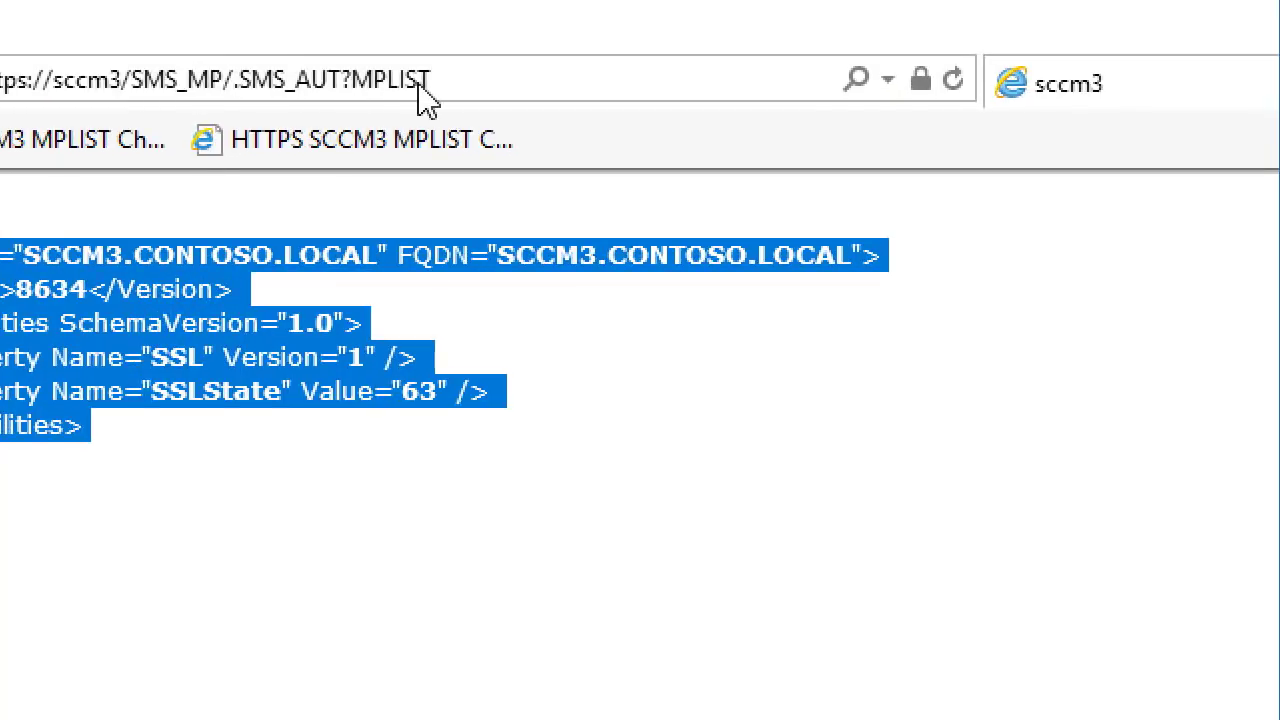
pyautogui.click(457, 80)
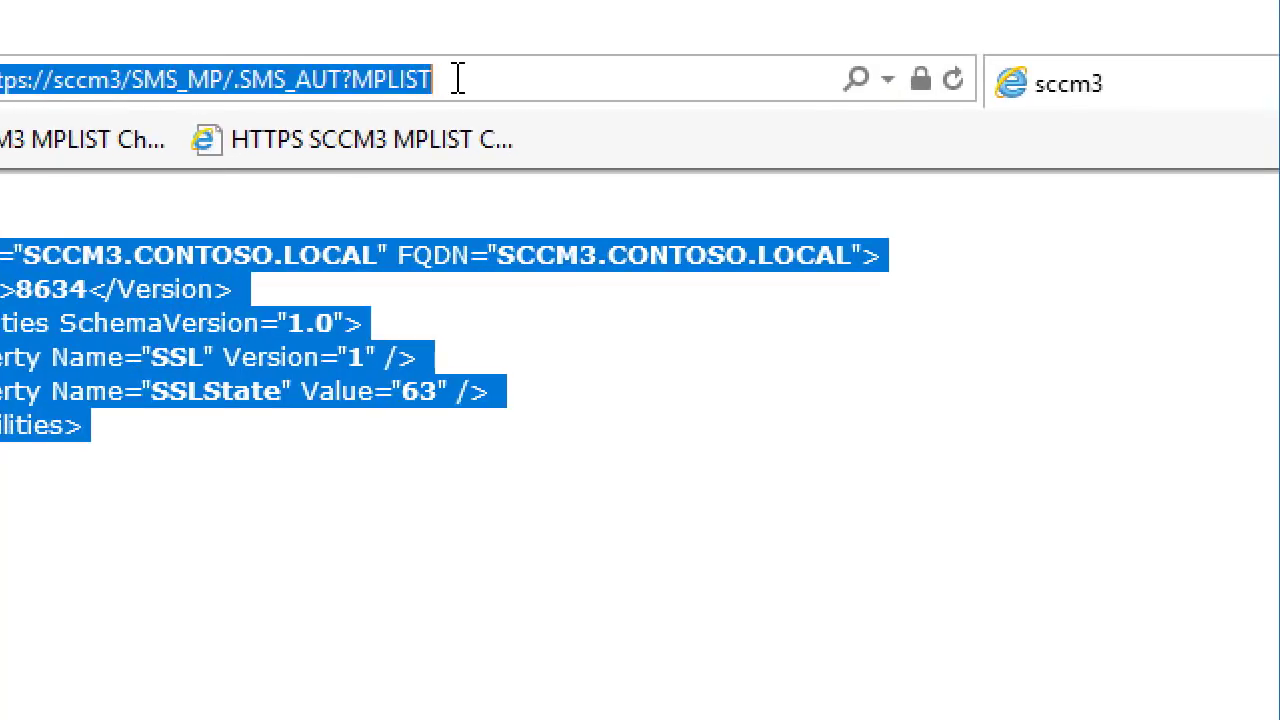
pyautogui.moveTo(457, 80); pyautogui.dragTo(172, 74)
pyautogui.click(257, 708)
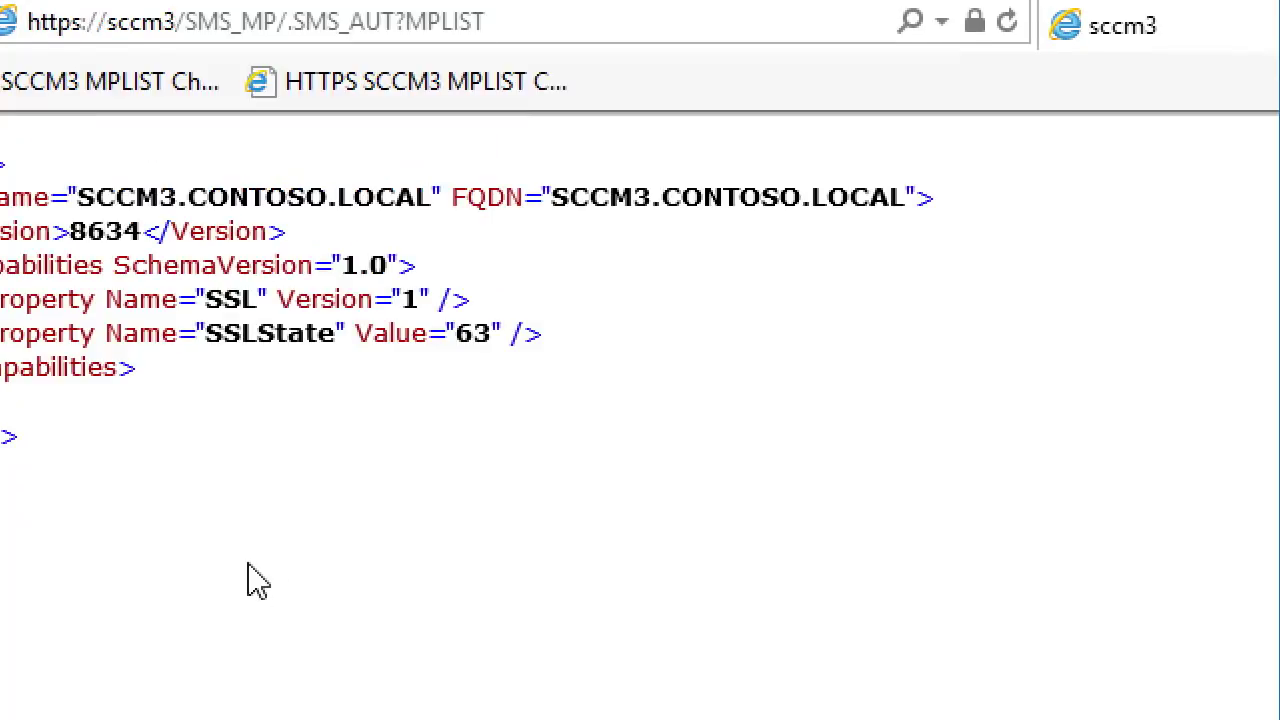
pyautogui.moveTo(214, 262); pyautogui.dragTo(30, 45)
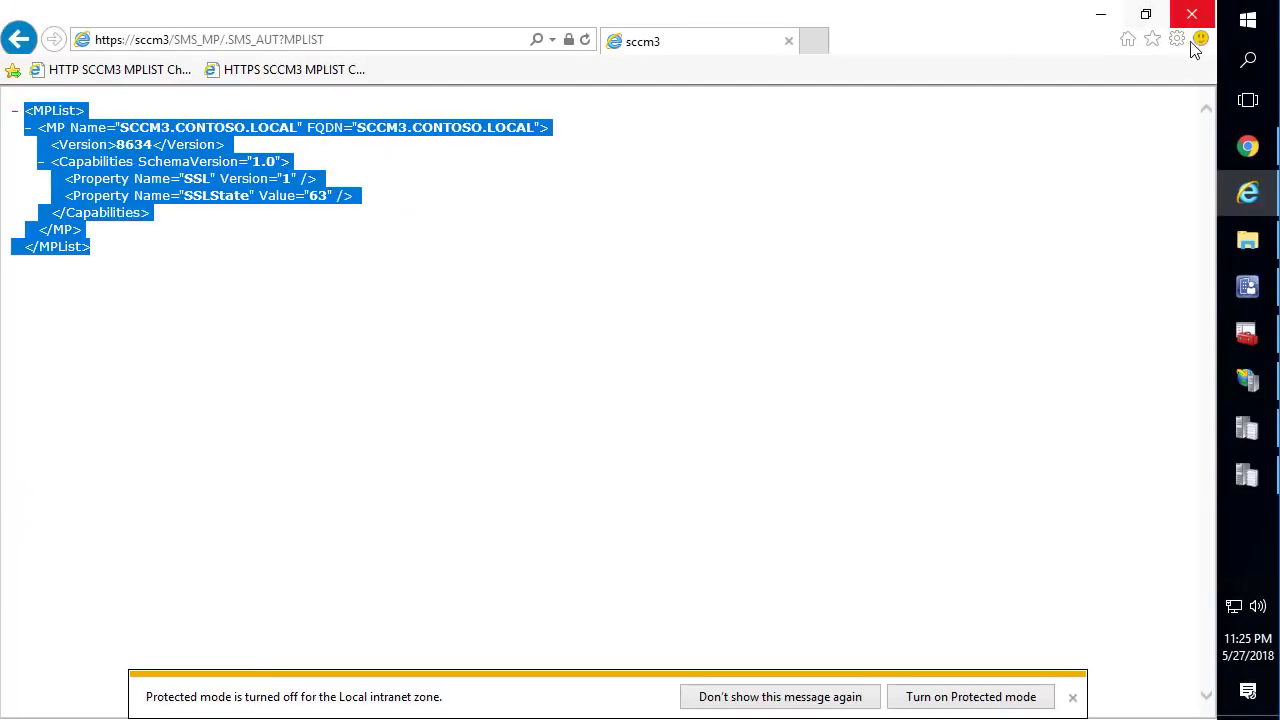
# Step: Delete the imported client authentication certificate from Internet Explorer's personal certificate store, and close the Certificates and Internet Options dialogs
pyautogui.click(1177, 38)
pyautogui.click(1030, 298)
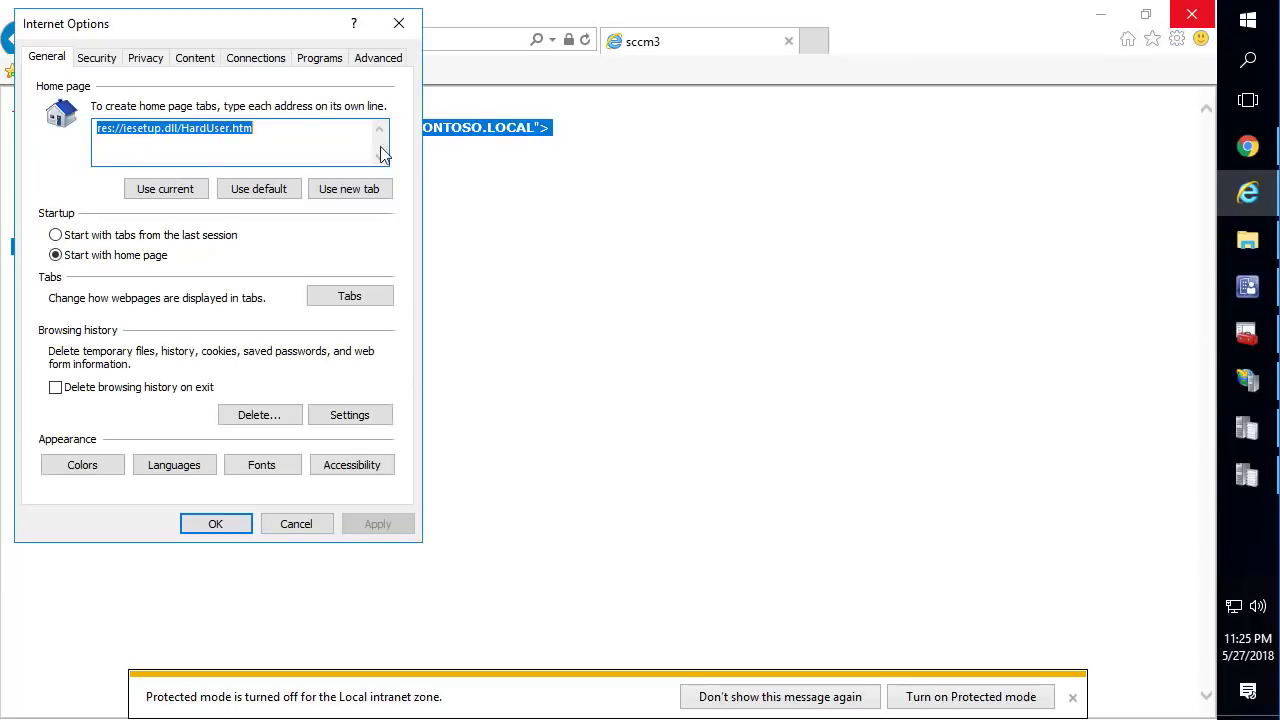
pyautogui.click(205, 60)
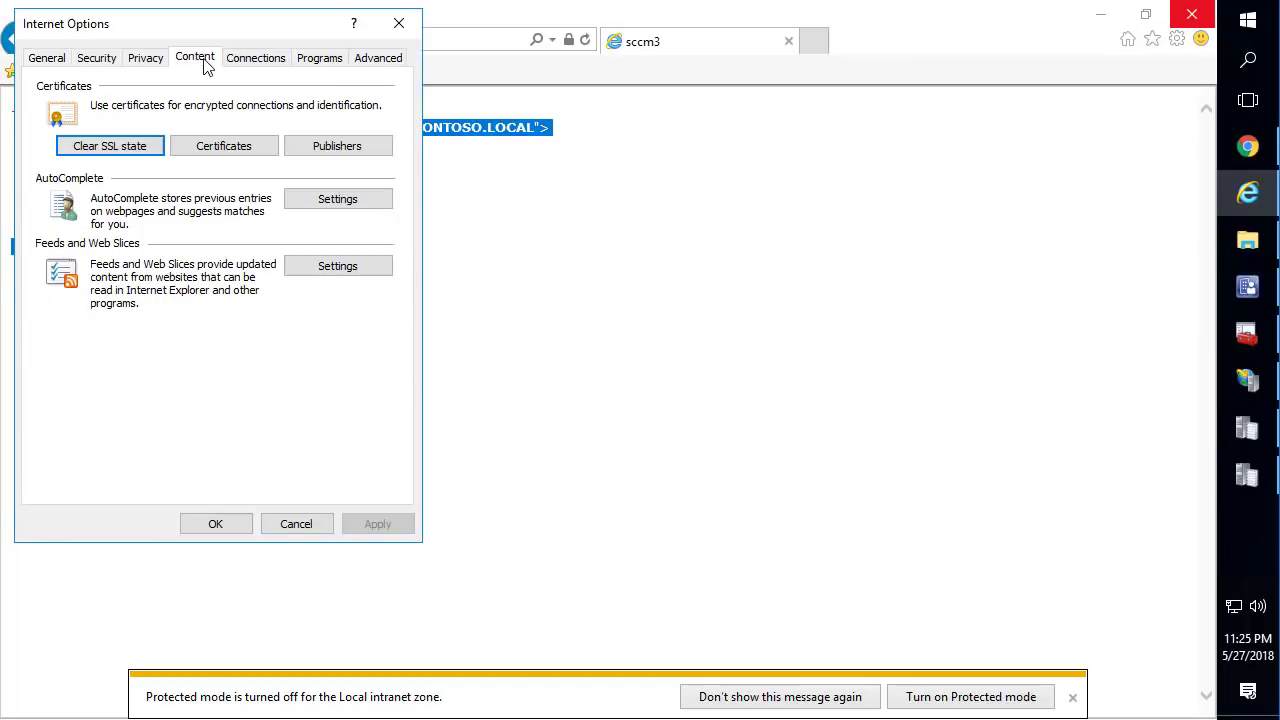
pyautogui.click(248, 152)
pyautogui.click(225, 366)
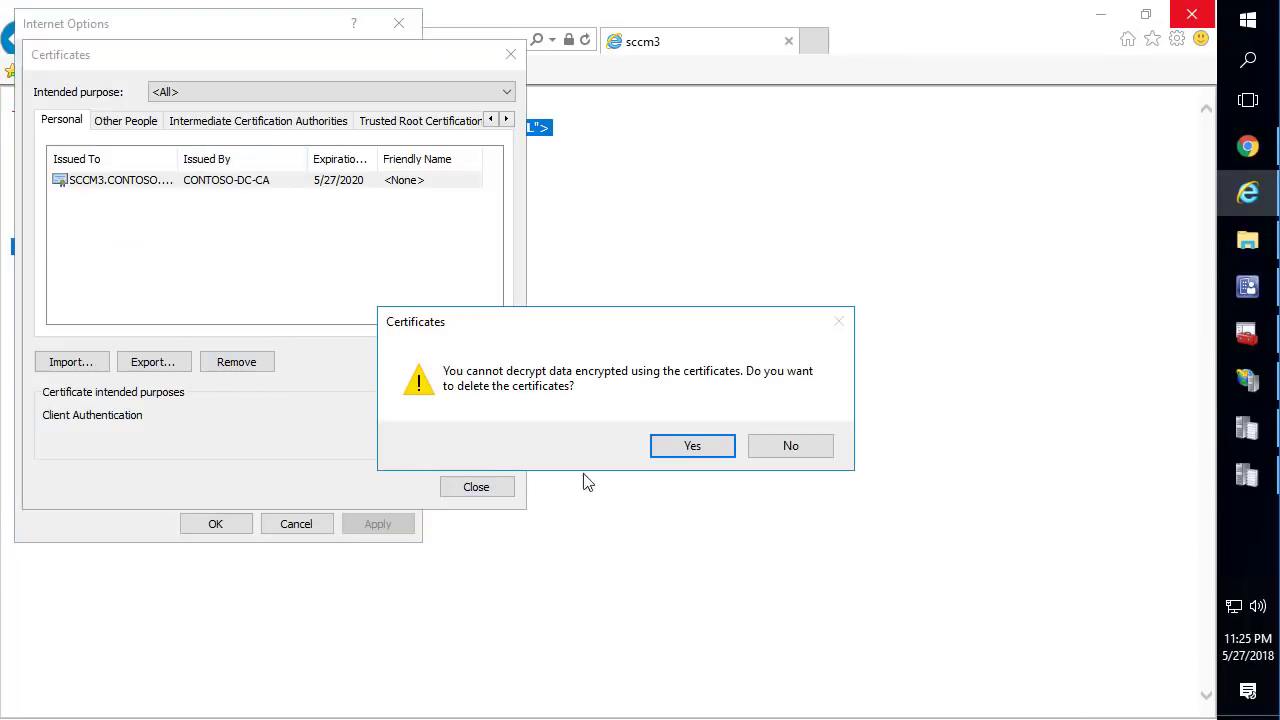
pyautogui.click(677, 450)
pyautogui.click(480, 489)
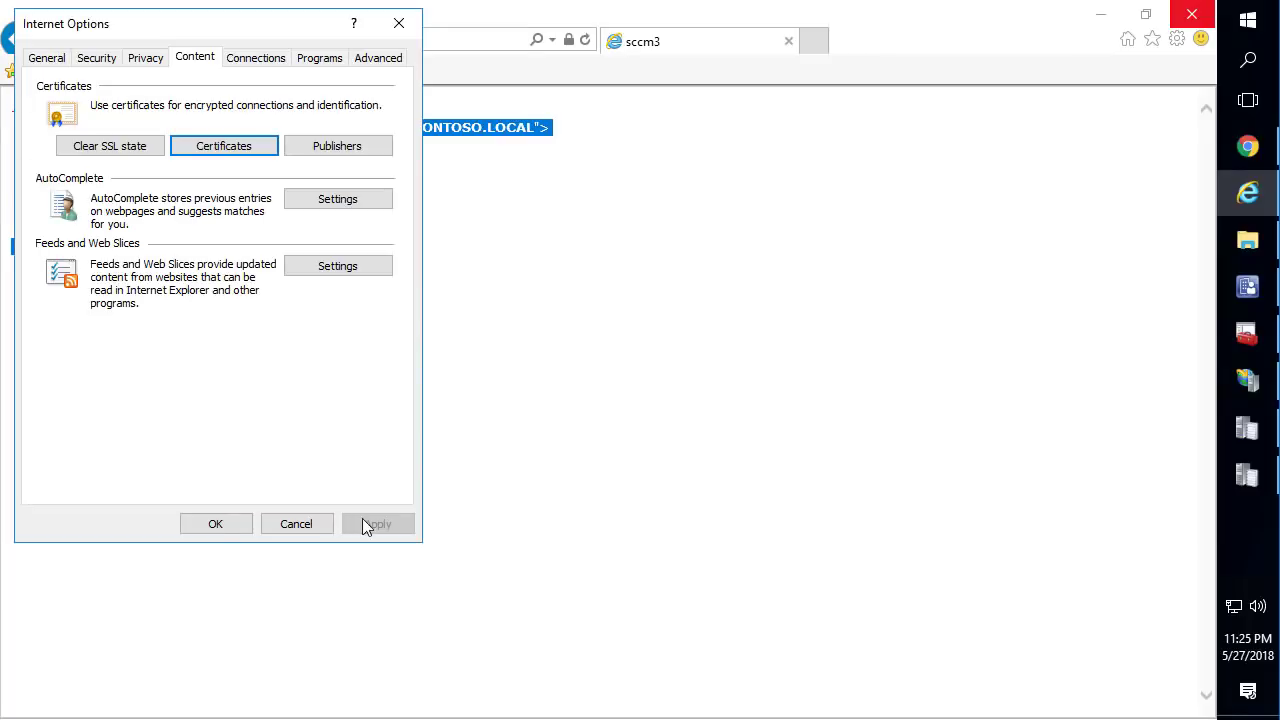
pyautogui.click(216, 523)
pyautogui.click(340, 435)
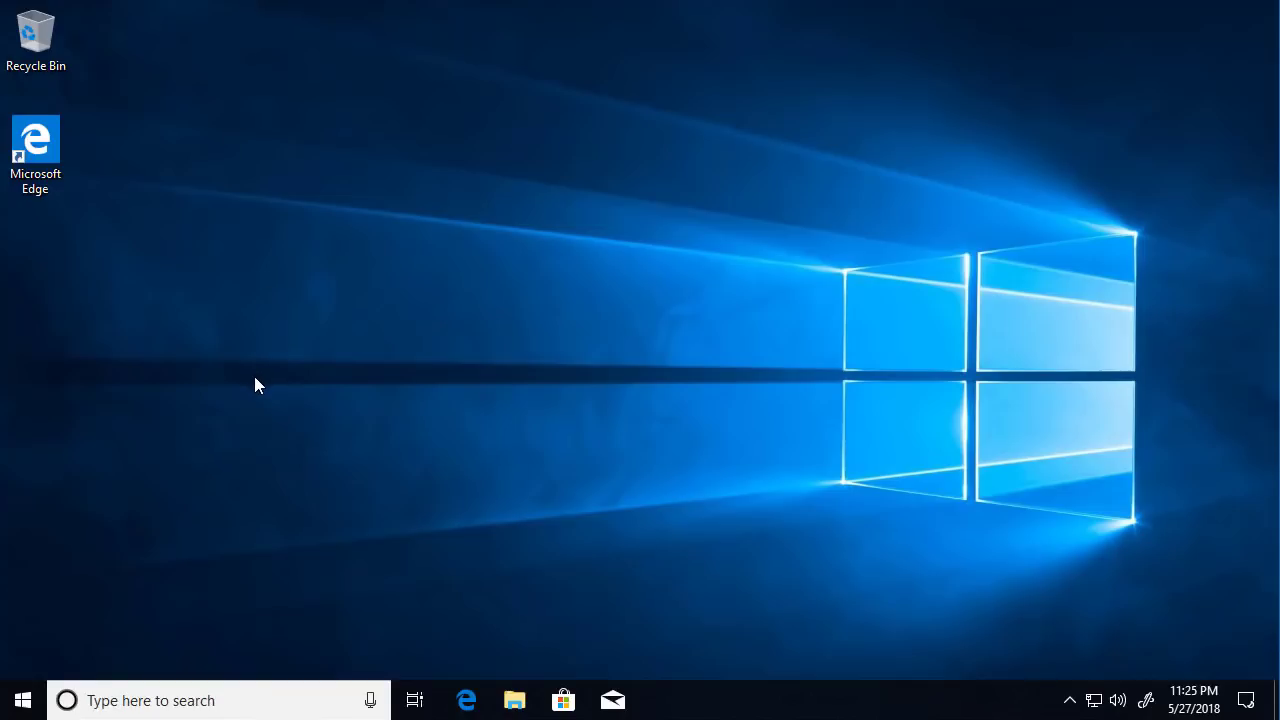
# Step: Open a command prompt on the Windows 10 client and force a Group Policy refresh with gpupdate /force
pyautogui.click(24, 701)
pyautogui.write('c,d')
pyautogui.press('BackSpace')
pyautogui.press('BackSpace')
pyautogui.press('BackSpace')
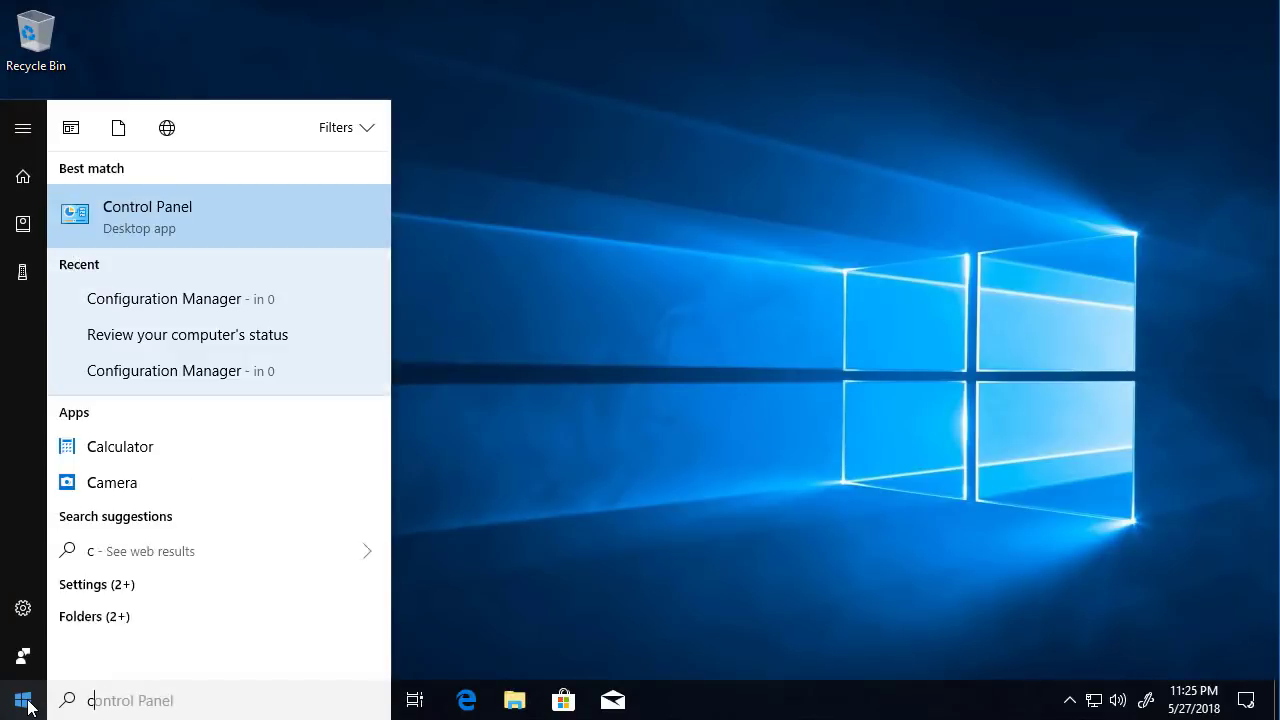
pyautogui.write('cm')
pyautogui.press('Return')
pyautogui.write('gpupdate /')
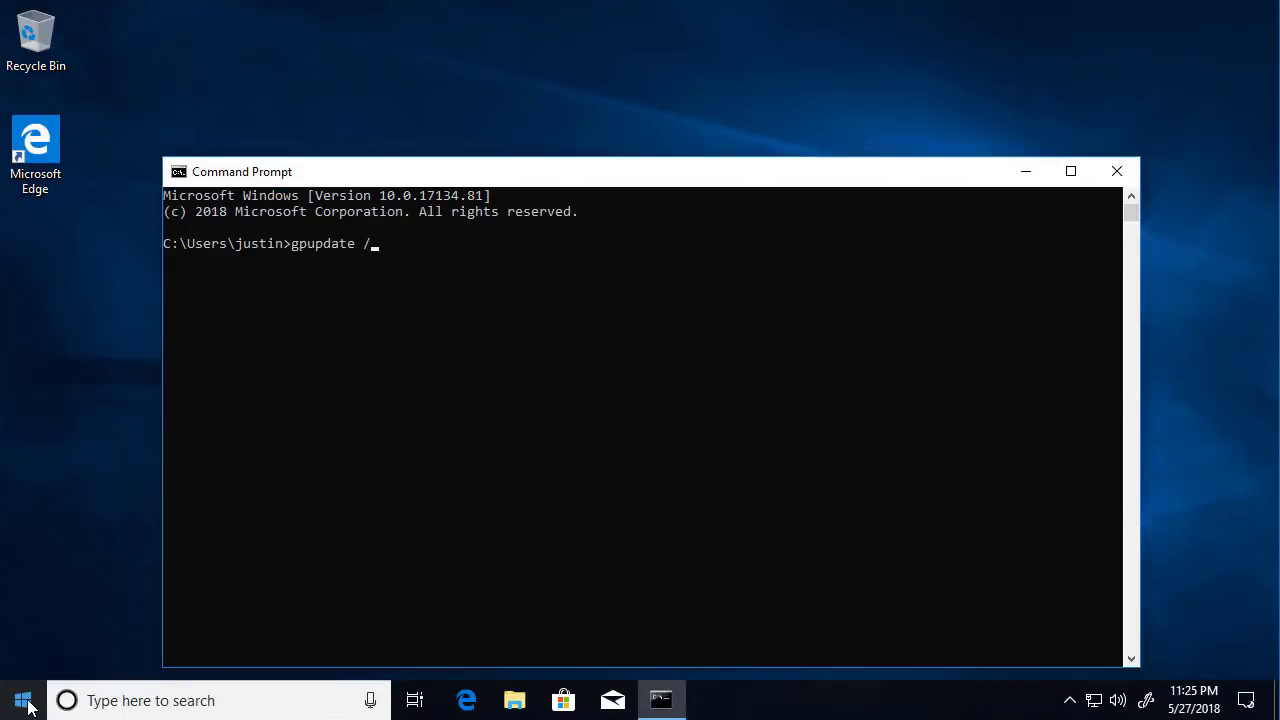
pyautogui.write('force')
pyautogui.press('Return')
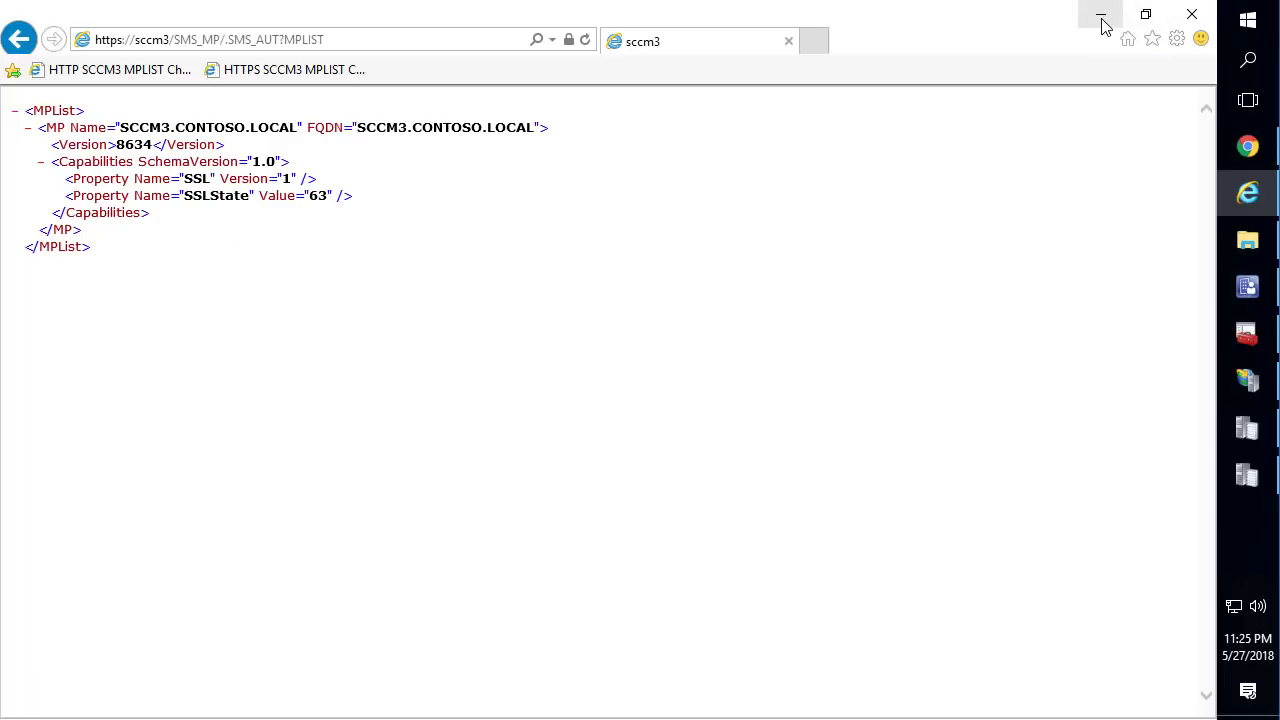
# Step: Switch to the Configuration Manager console and set the software update point role to require SSL communication to the WSUS server
pyautogui.click(1103, 25)
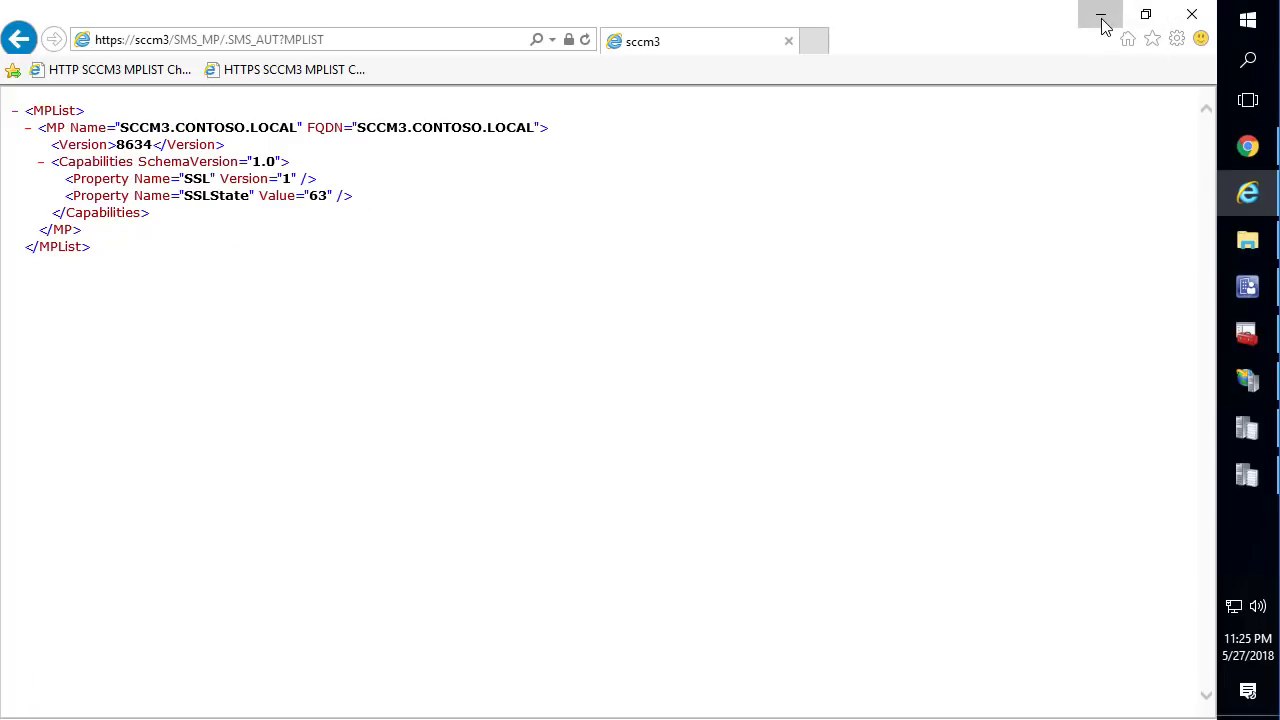
pyautogui.click(1247, 287)
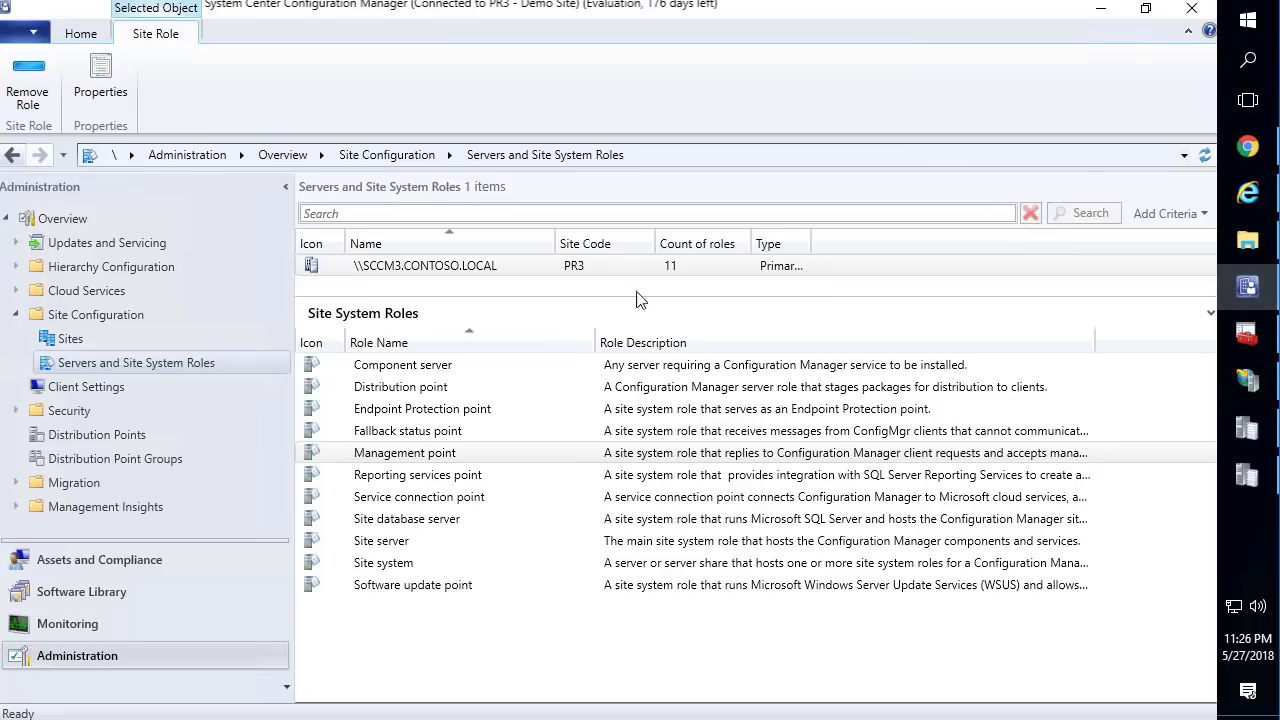
pyautogui.click(428, 478)
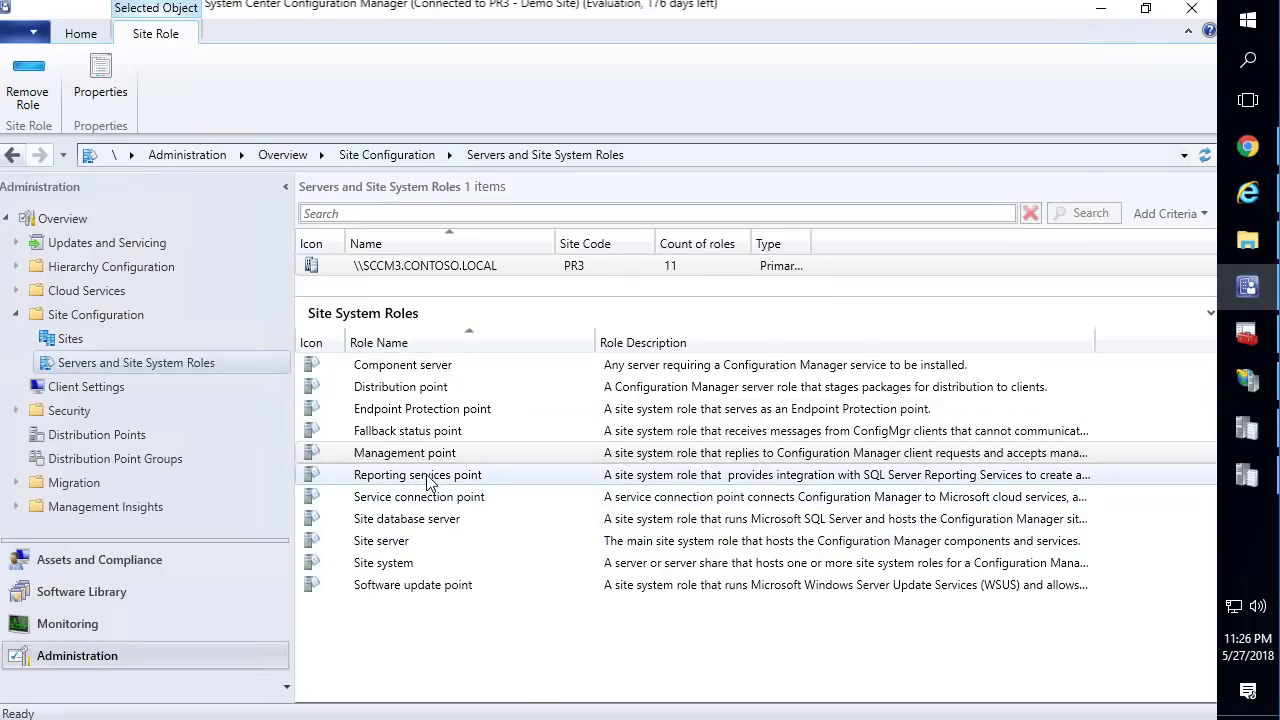
pyautogui.doubleClick(409, 588)
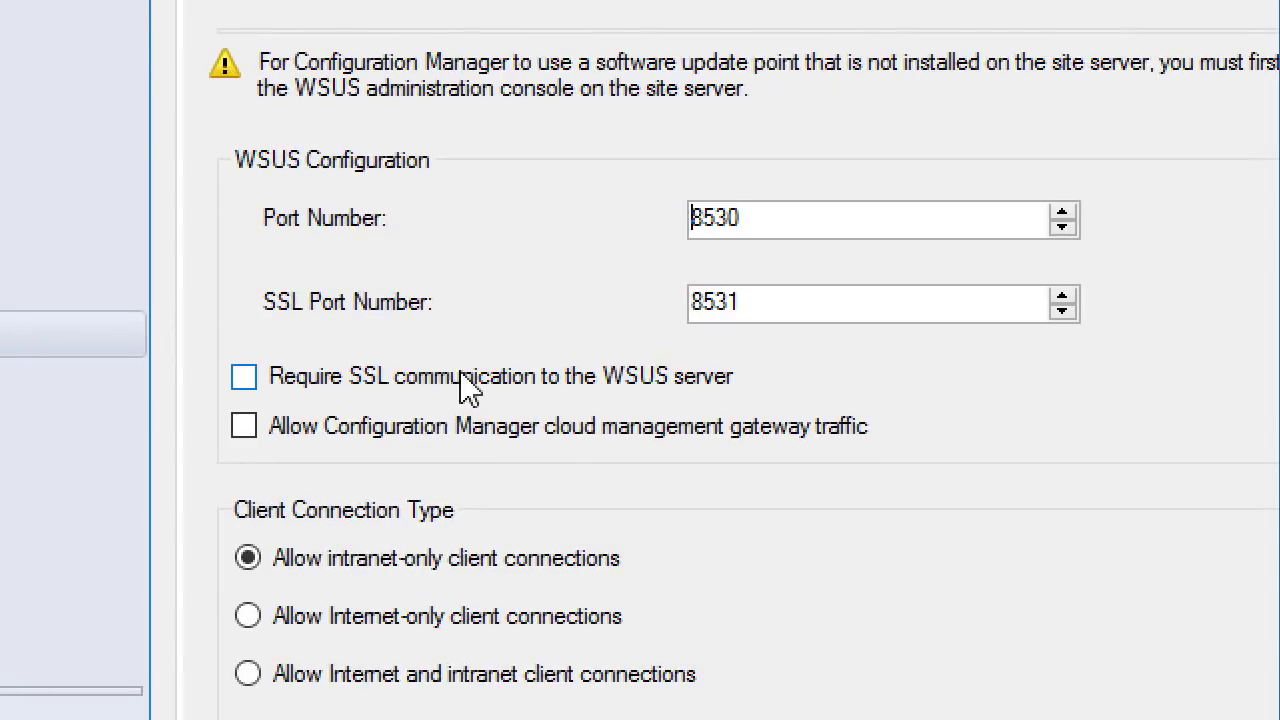
pyautogui.click(448, 383)
pyautogui.moveTo(766, 302); pyautogui.dragTo(680, 302)
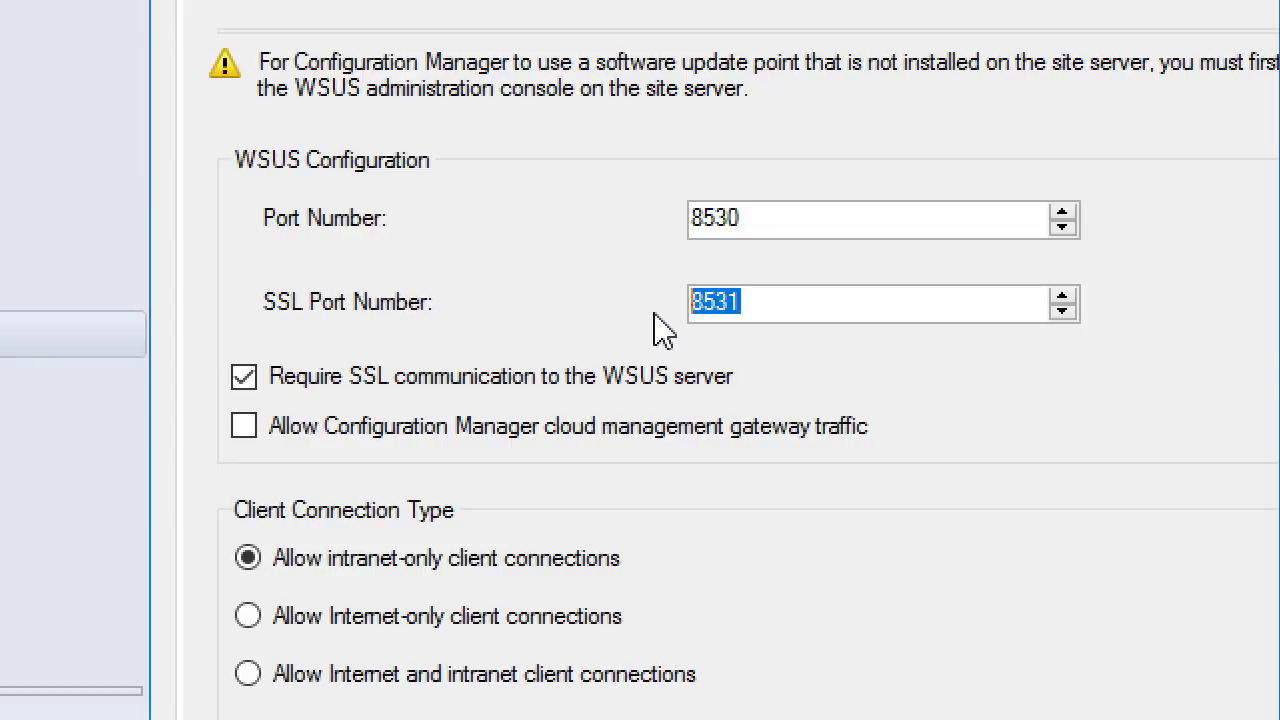
pyautogui.moveTo(752, 303); pyautogui.dragTo(668, 310)
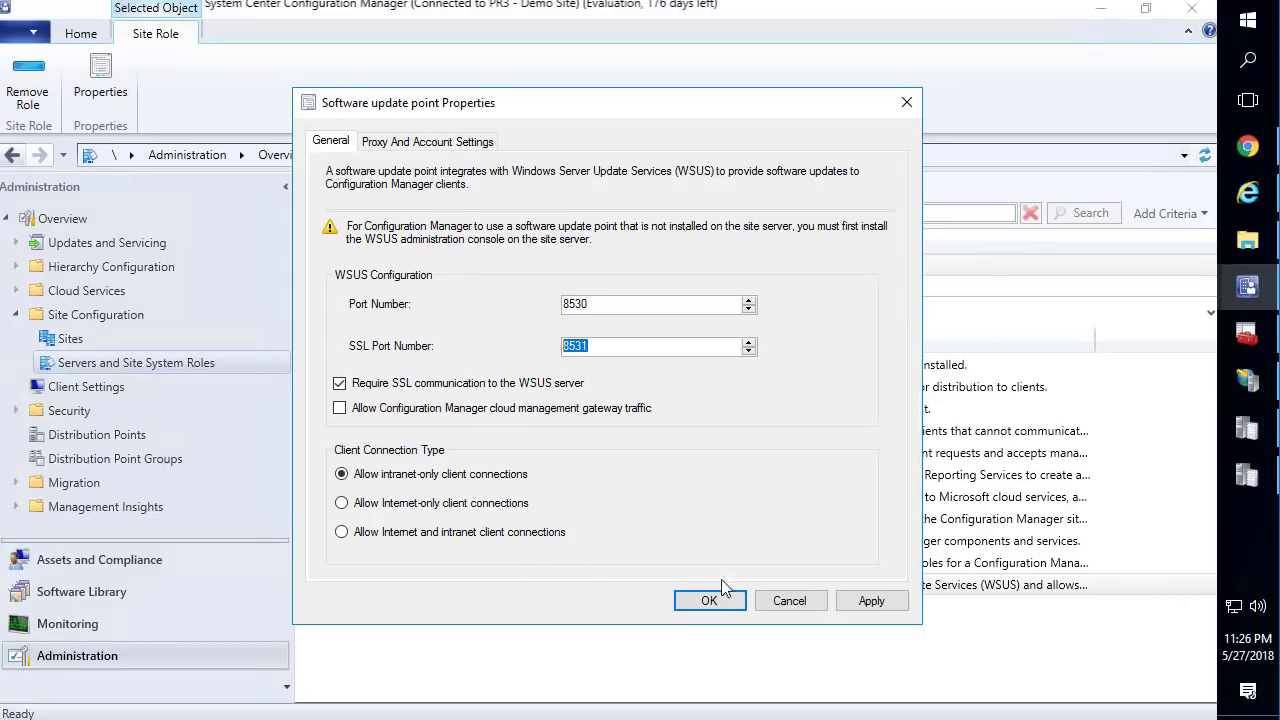
pyautogui.click(712, 602)
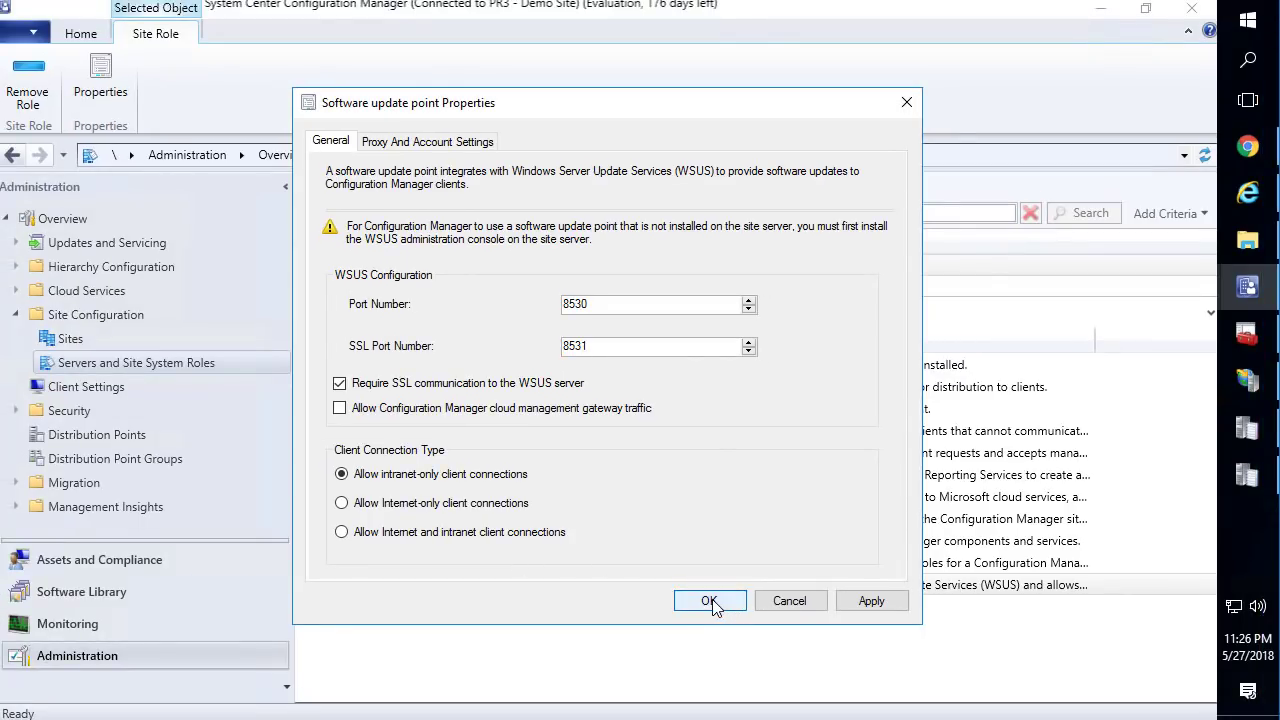
# Step: Switch to the Configuration Manager Logs folder in File Explorer, and open WCM.log in a maximized log viewer
pyautogui.click(1257, 252)
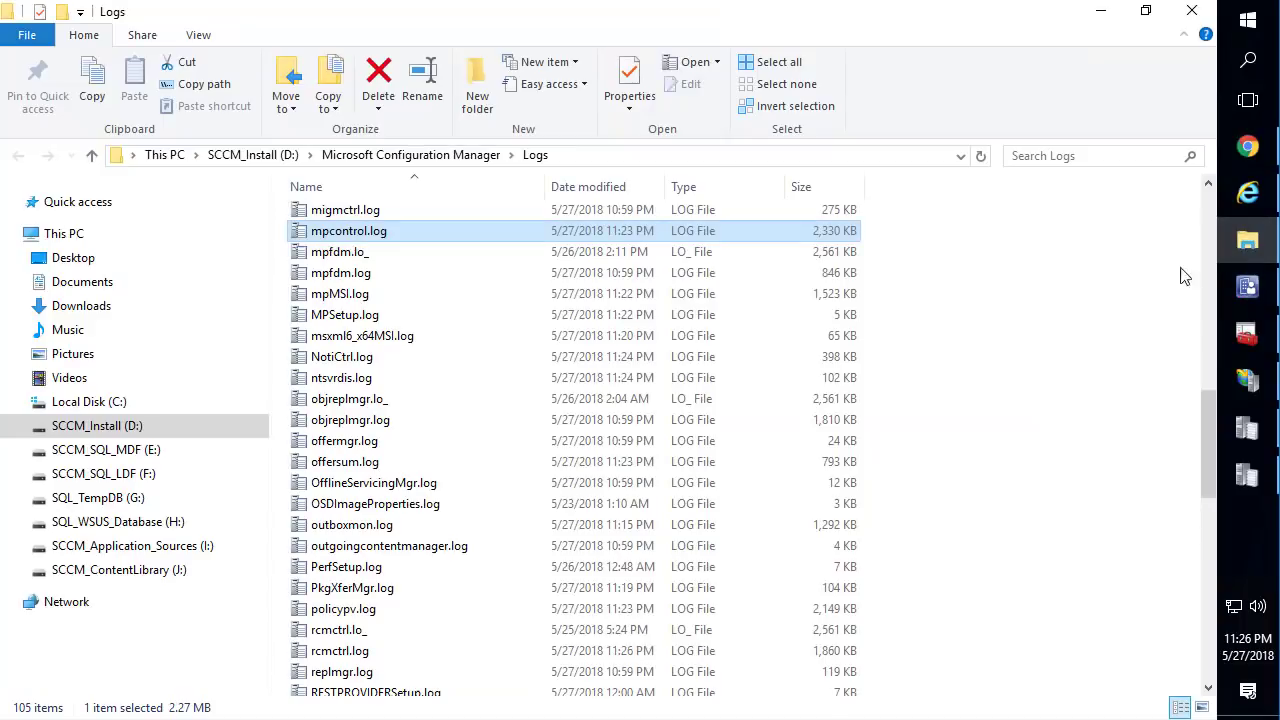
pyautogui.click(467, 323)
pyautogui.press('w')
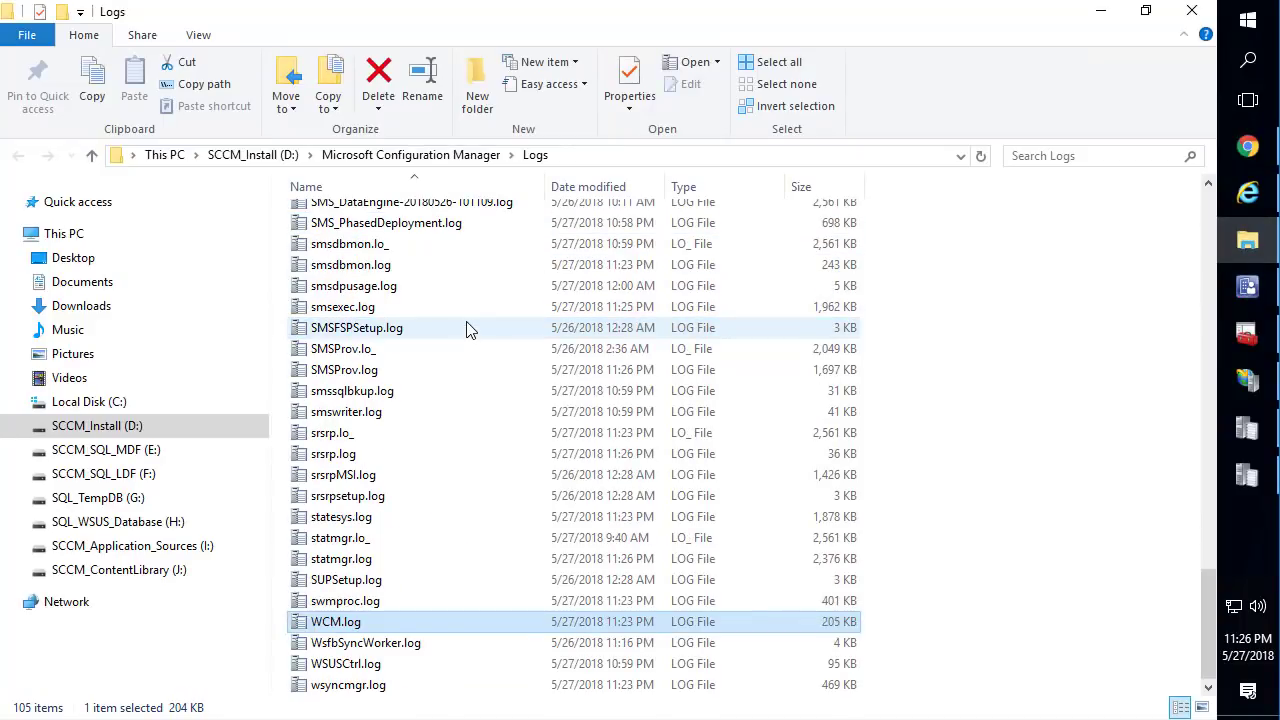
pyautogui.press('Return')
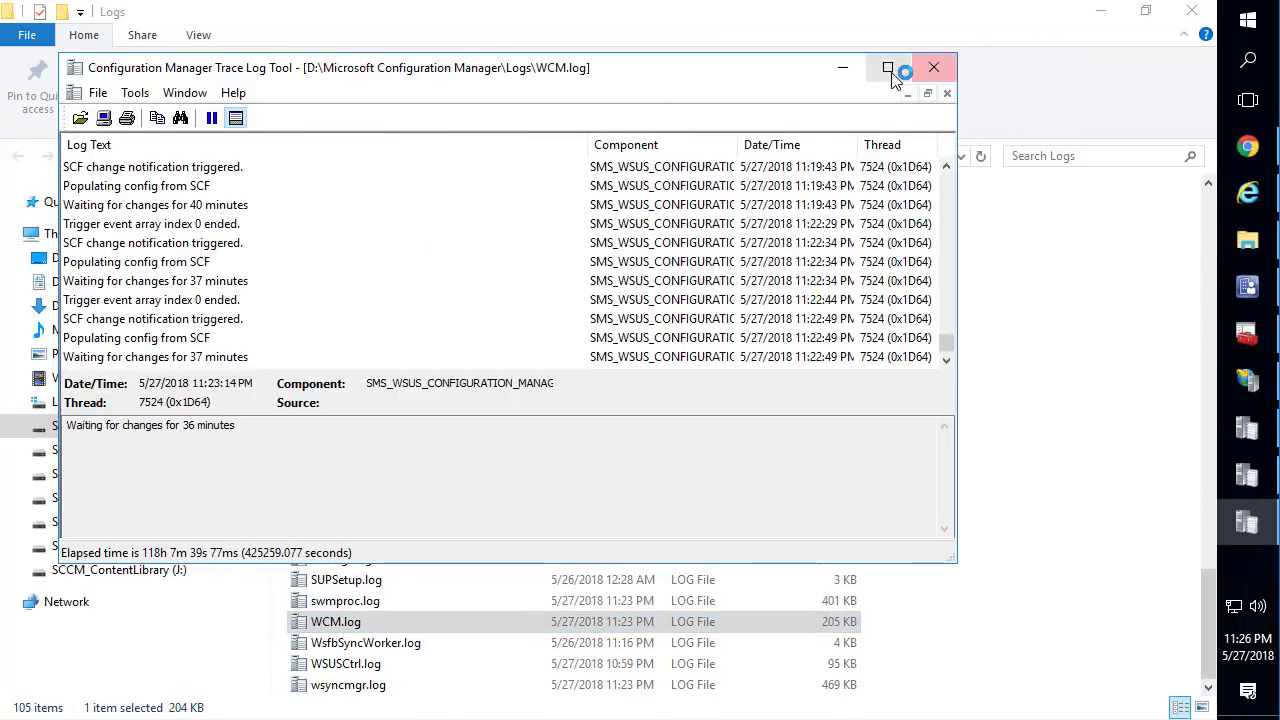
pyautogui.click(888, 66)
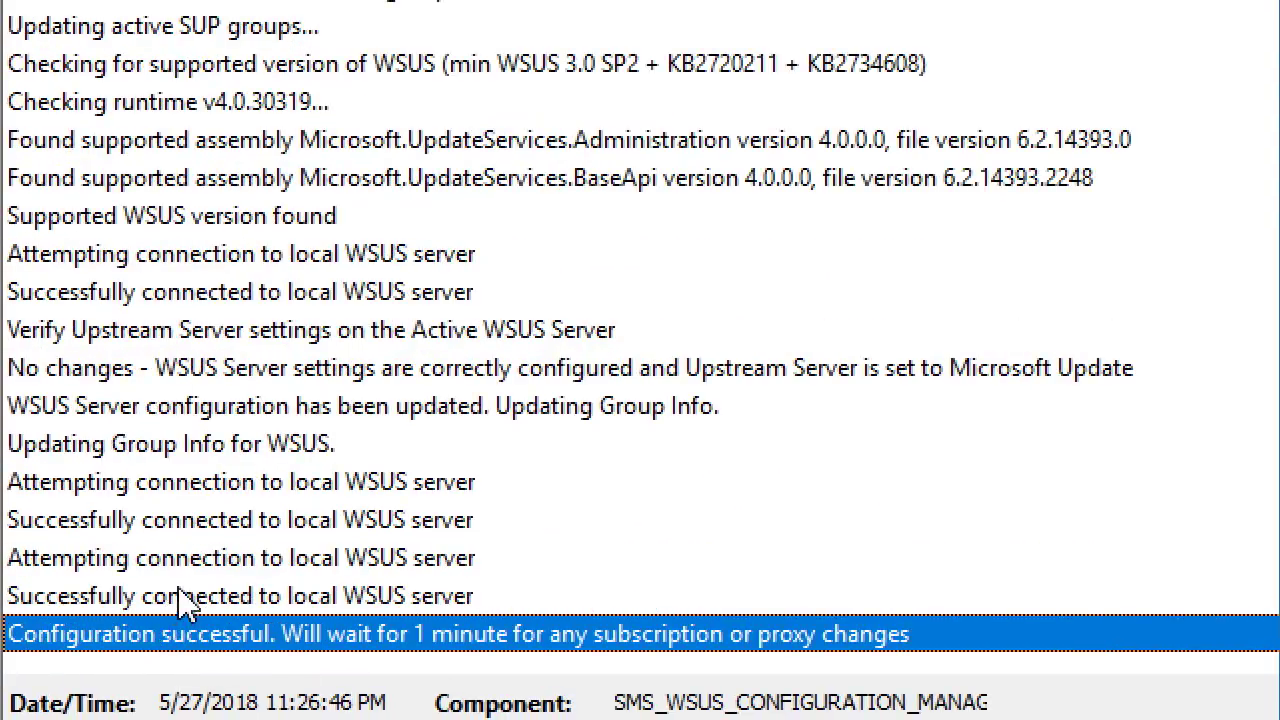
# Step: Examine the latest WCM.log entries about the WSUS server connection and configuration state, and minimize the log viewer
pyautogui.click(265, 406)
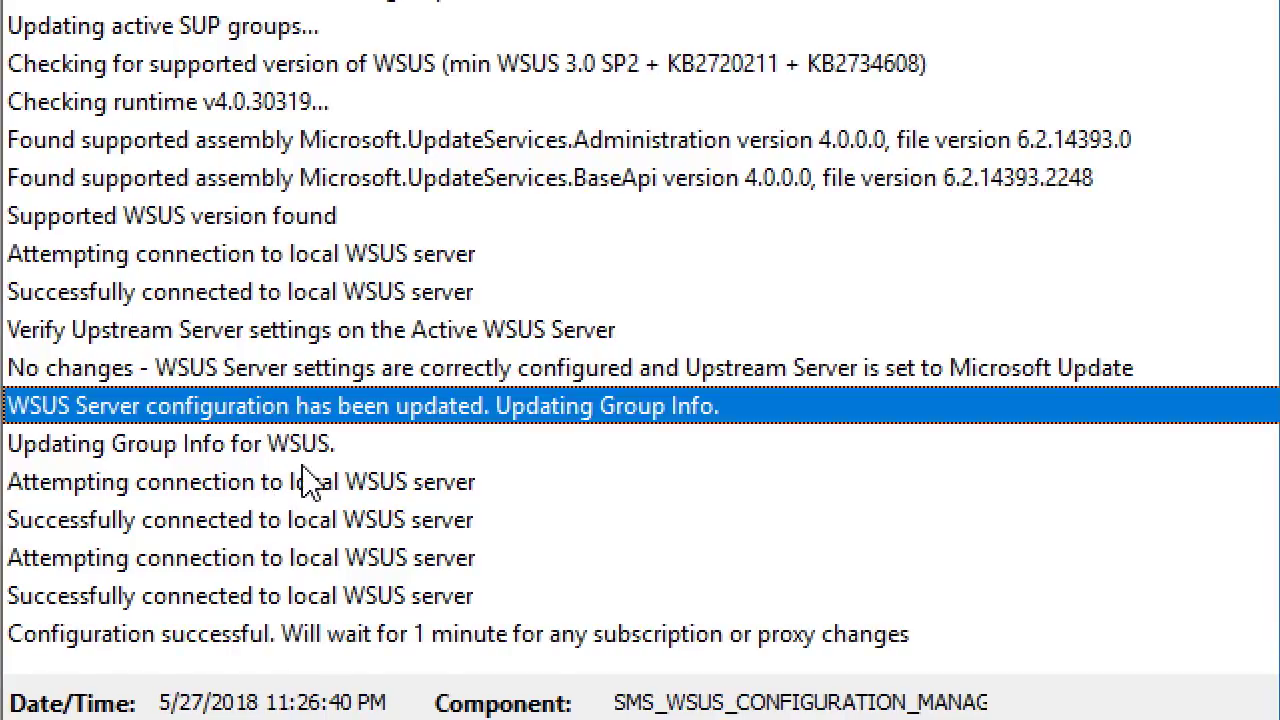
pyautogui.click(303, 634)
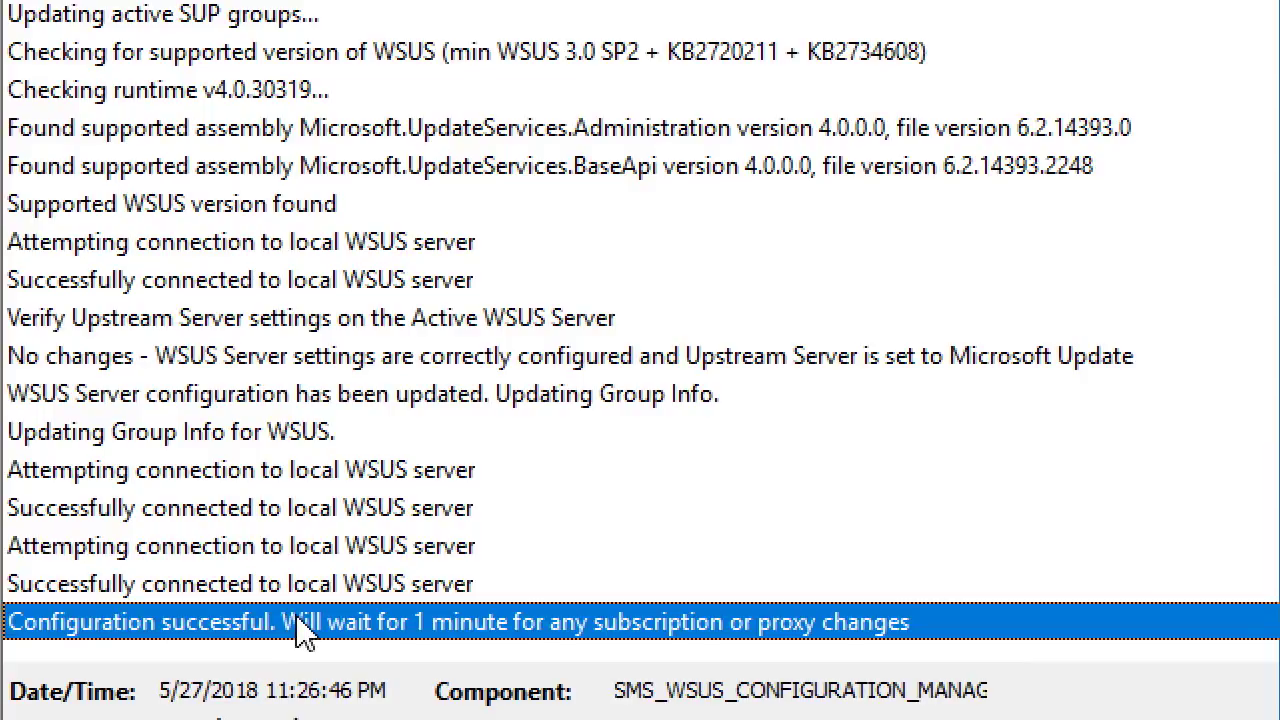
pyautogui.press('Down')
pyautogui.press('Down')
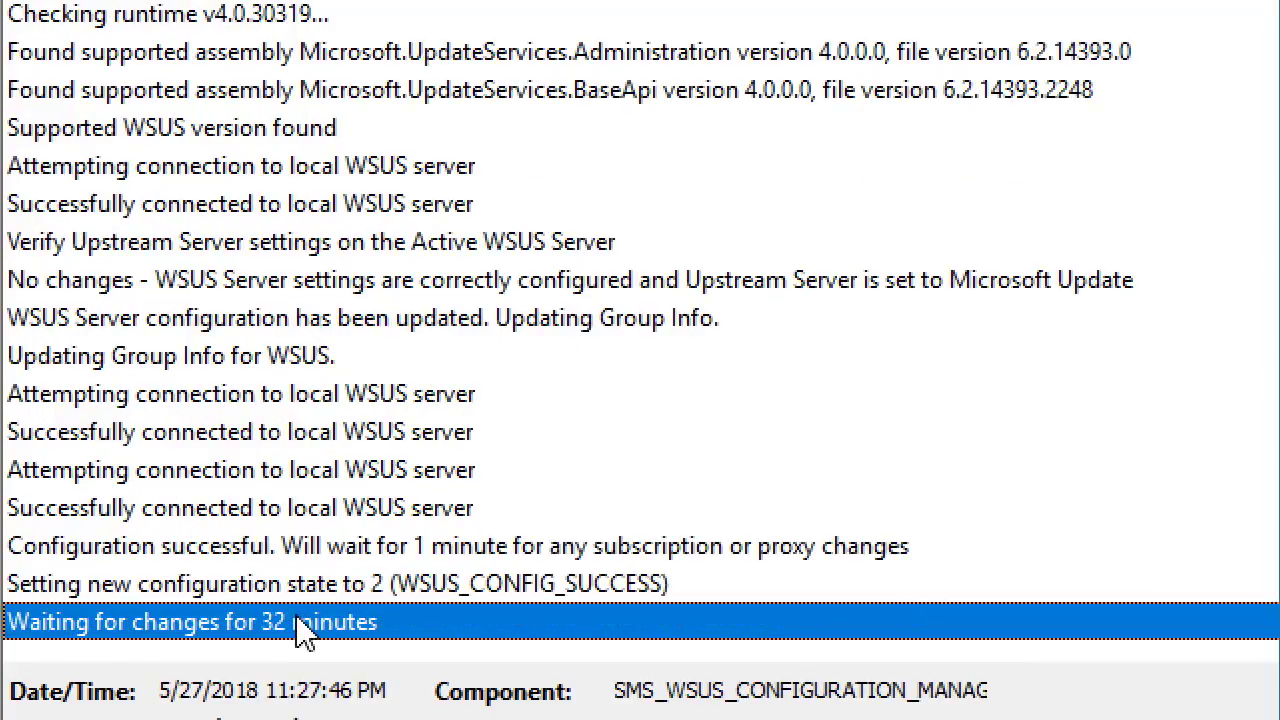
pyautogui.press('Up')
pyautogui.press('Up')
pyautogui.press('Down')
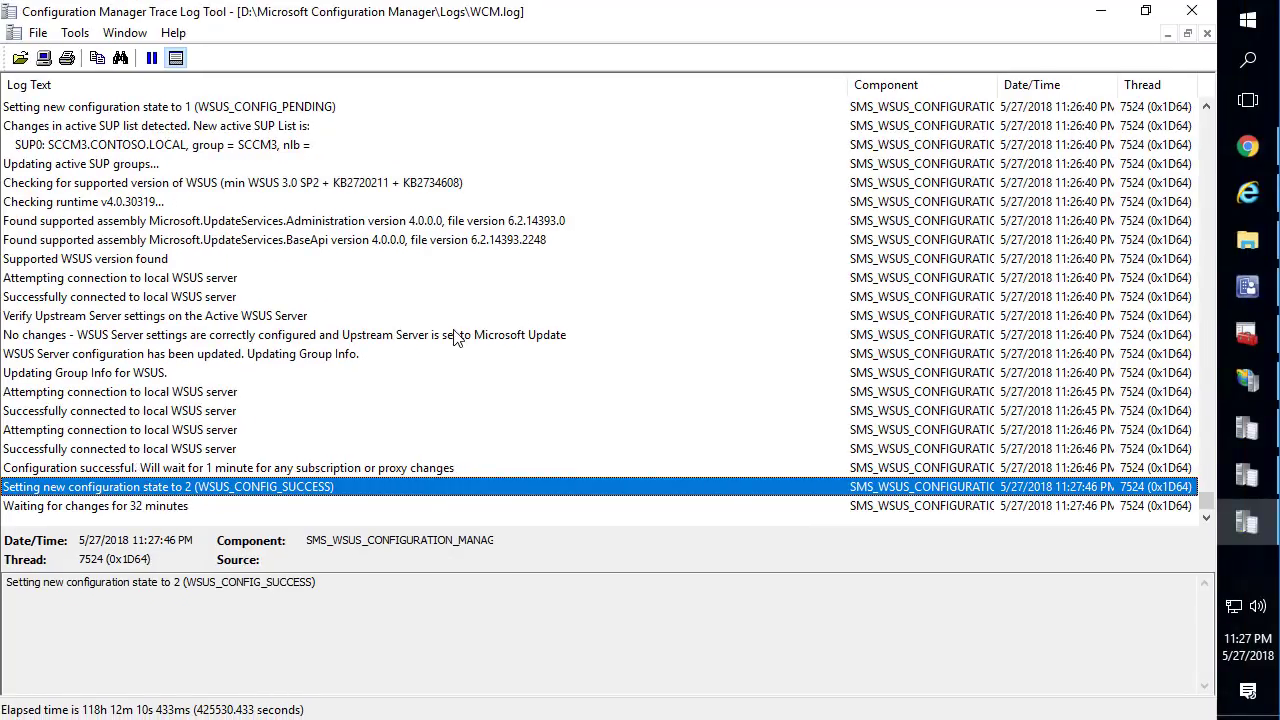
pyautogui.click(1106, 20)
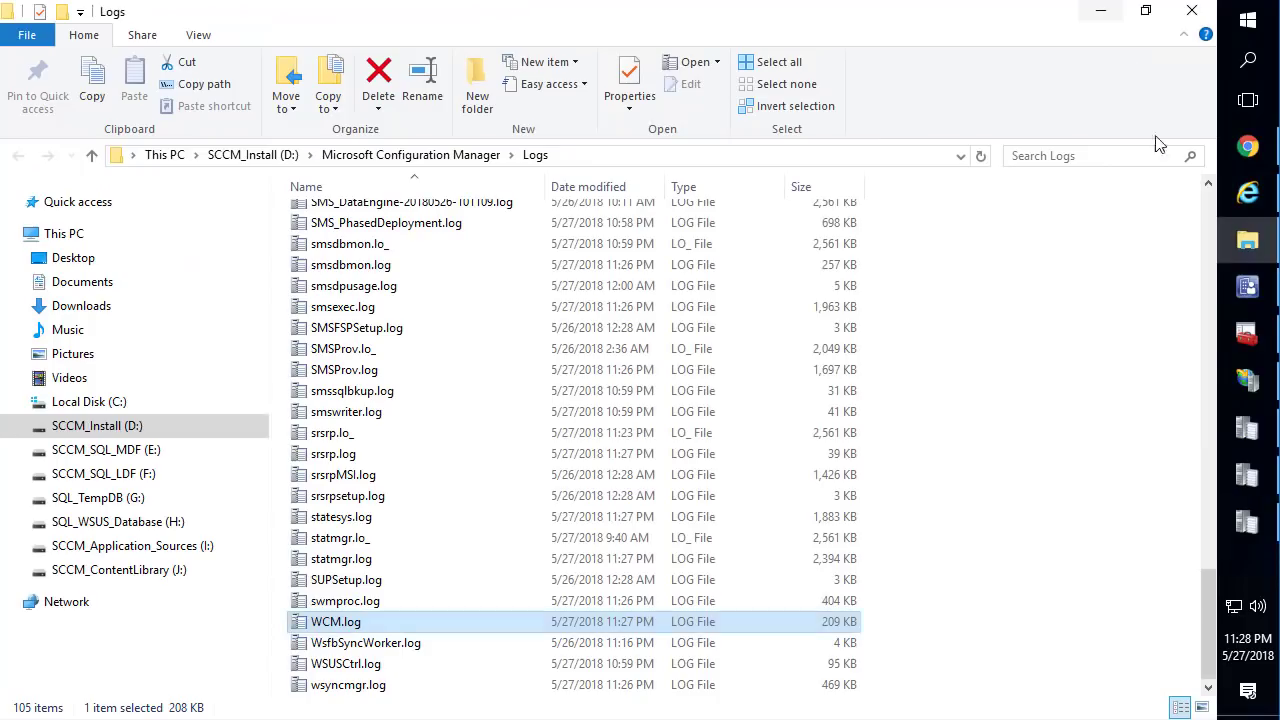
# Step: Return to the Configuration Manager console and review the distribution point's client communication and certificate settings, closing its properties without changes
pyautogui.click(1247, 287)
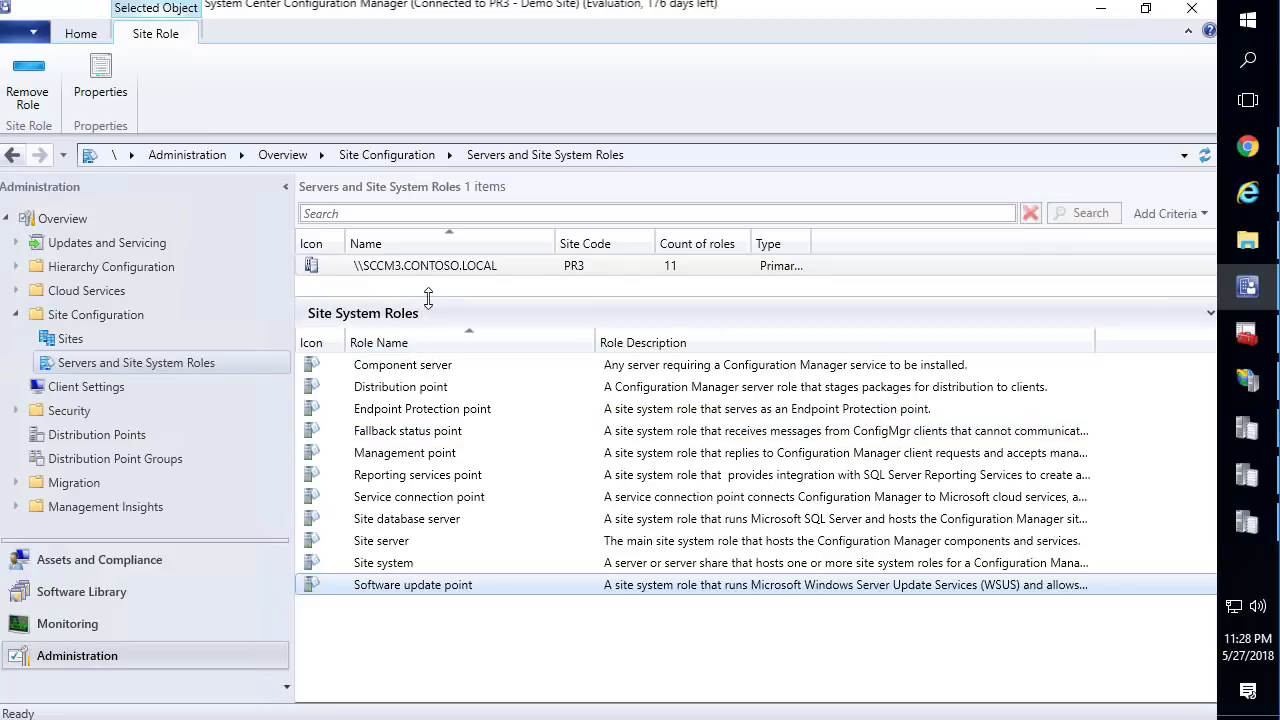
pyautogui.moveTo(432, 312); pyautogui.dragTo(434, 328)
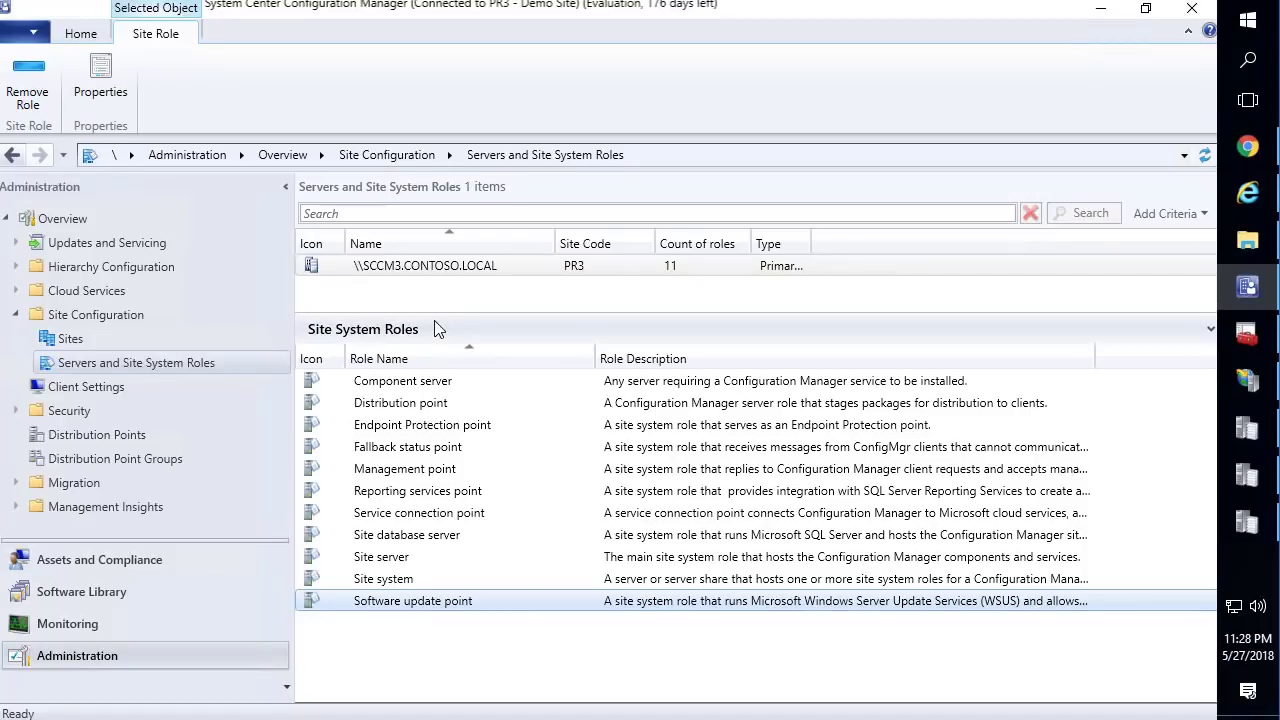
pyautogui.click(487, 270)
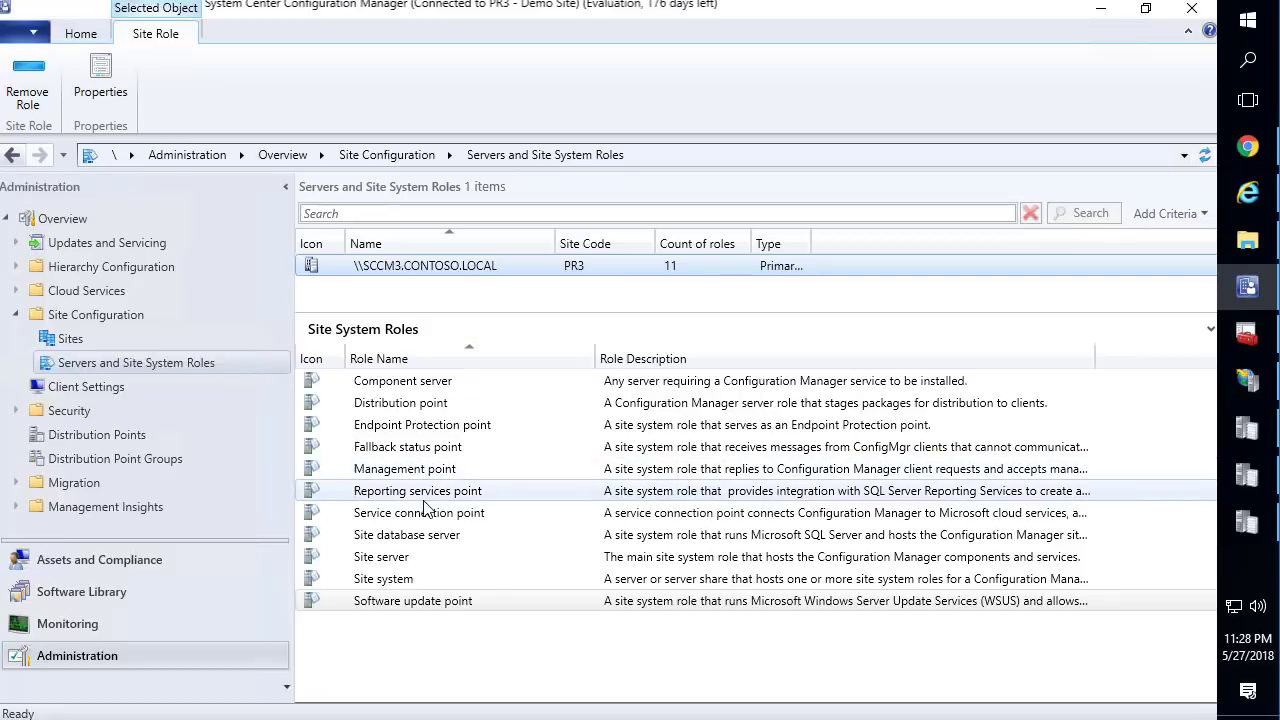
pyautogui.click(408, 408)
pyautogui.doubleClick(408, 405)
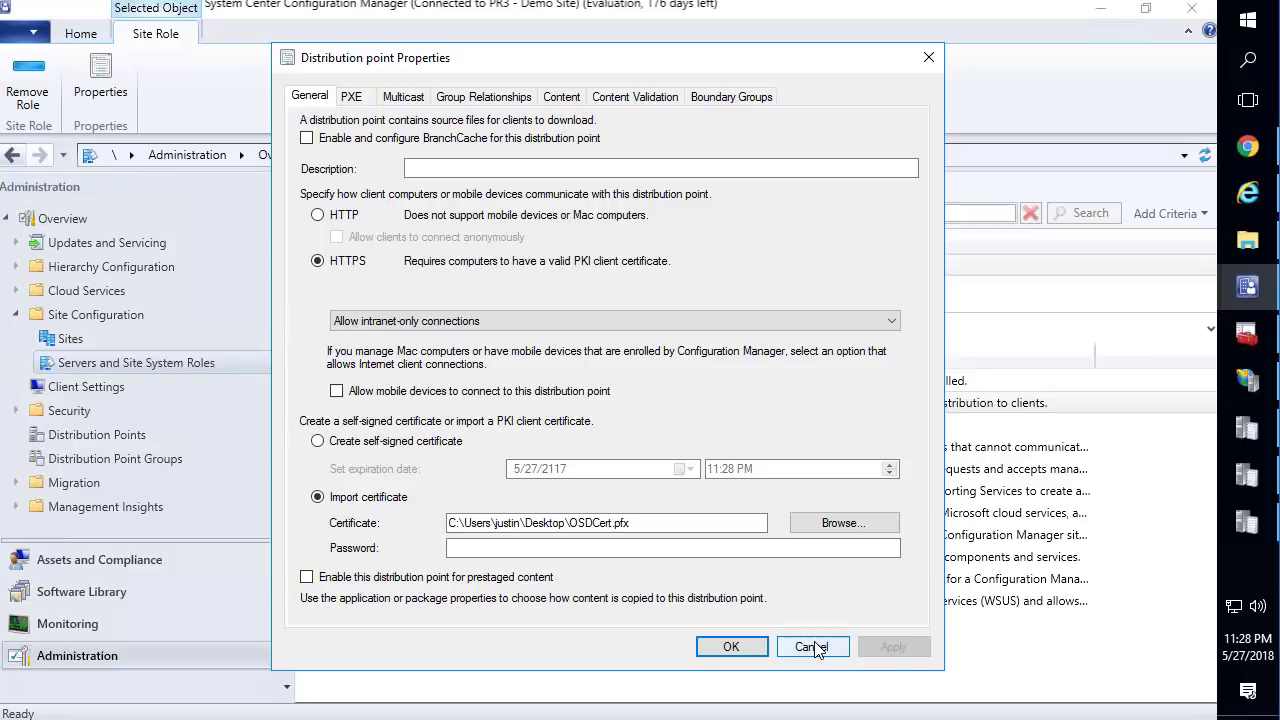
pyautogui.click(812, 648)
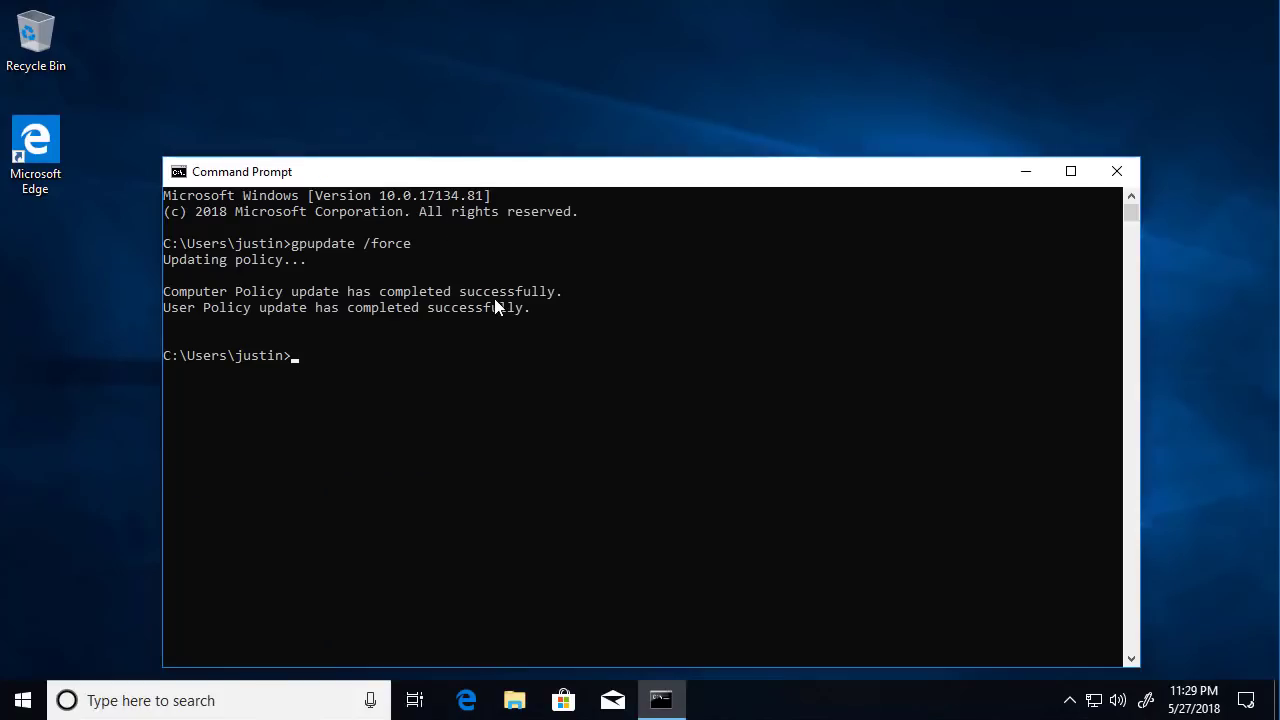
# Step: Launch mmc from the Windows 10 client's command prompt and approve the elevation request
pyautogui.click(494, 298)
pyautogui.write('mmc')
pyautogui.press('Return')
pyautogui.press('Left')
pyautogui.press('Return')
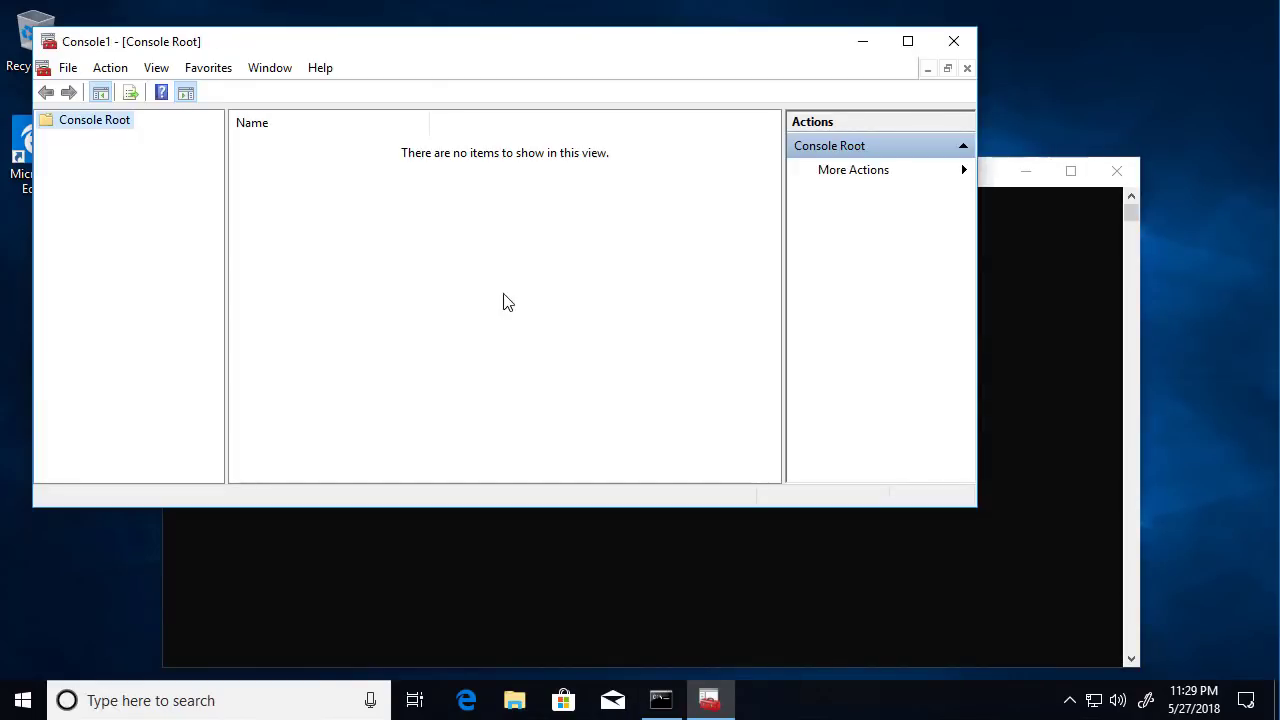
# Step: Add the Certificates snap-in to the console for the local computer account
pyautogui.click(68, 67)
pyautogui.click(126, 188)
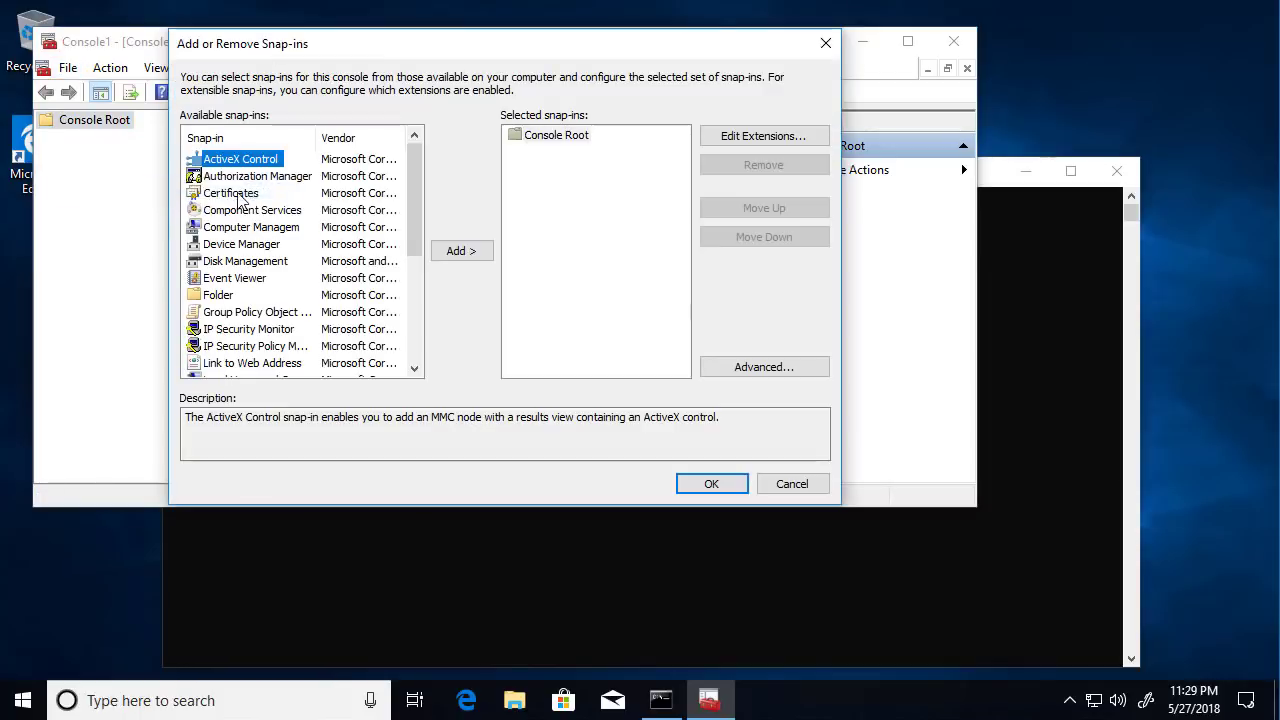
pyautogui.click(240, 194)
pyautogui.click(461, 251)
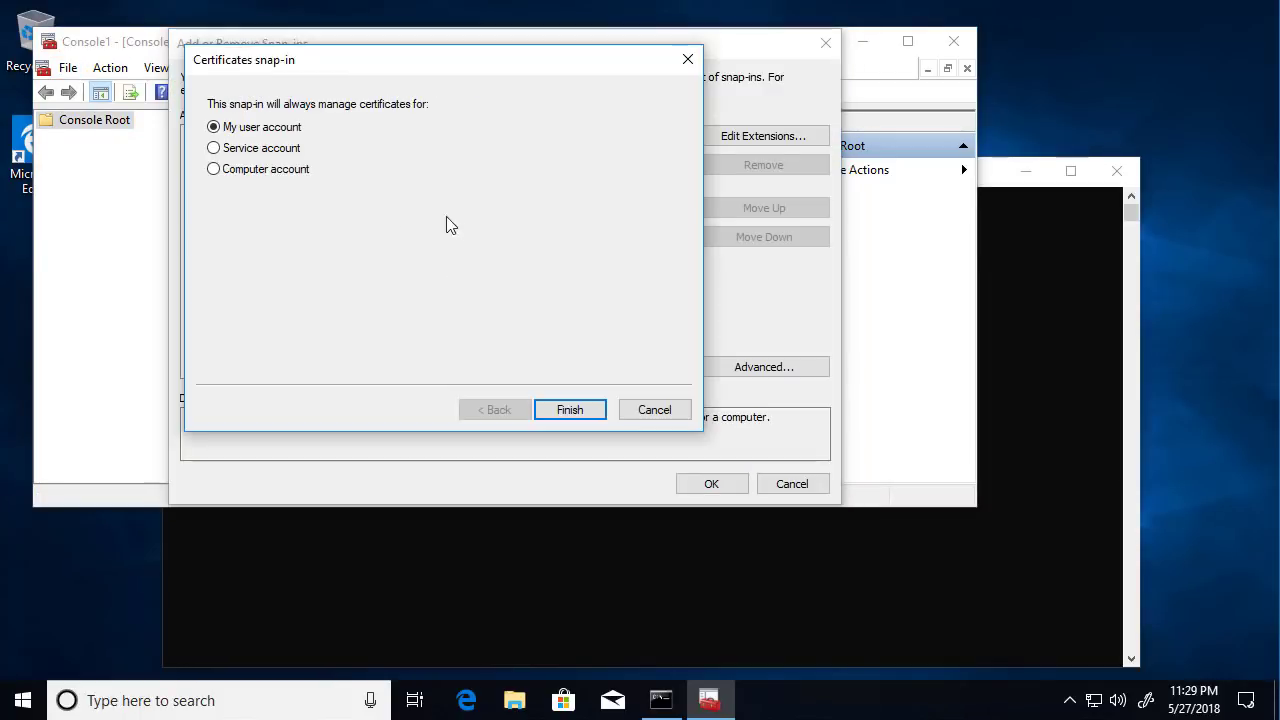
pyautogui.click(267, 171)
pyautogui.press('Return')
pyautogui.click(565, 410)
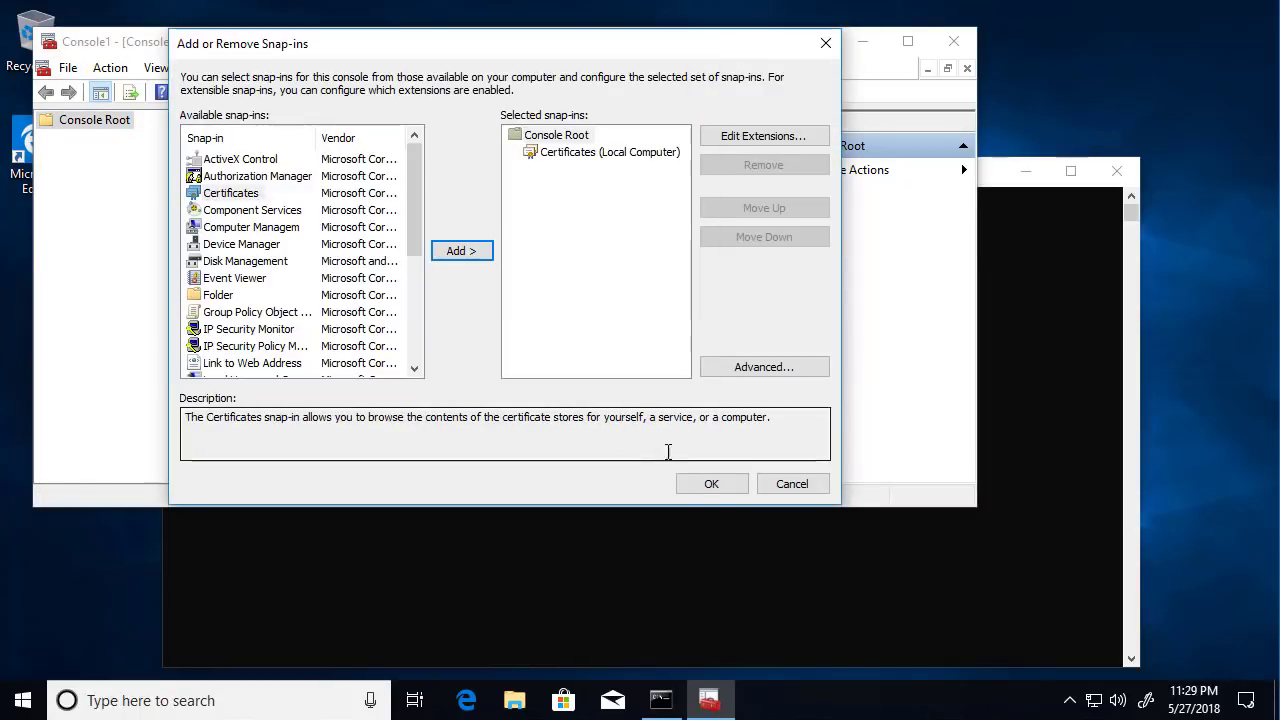
pyautogui.click(711, 483)
# Step: Show the certificates in the local computer's Personal store to check the client's enrolled certificate
pyautogui.doubleClick(170, 138)
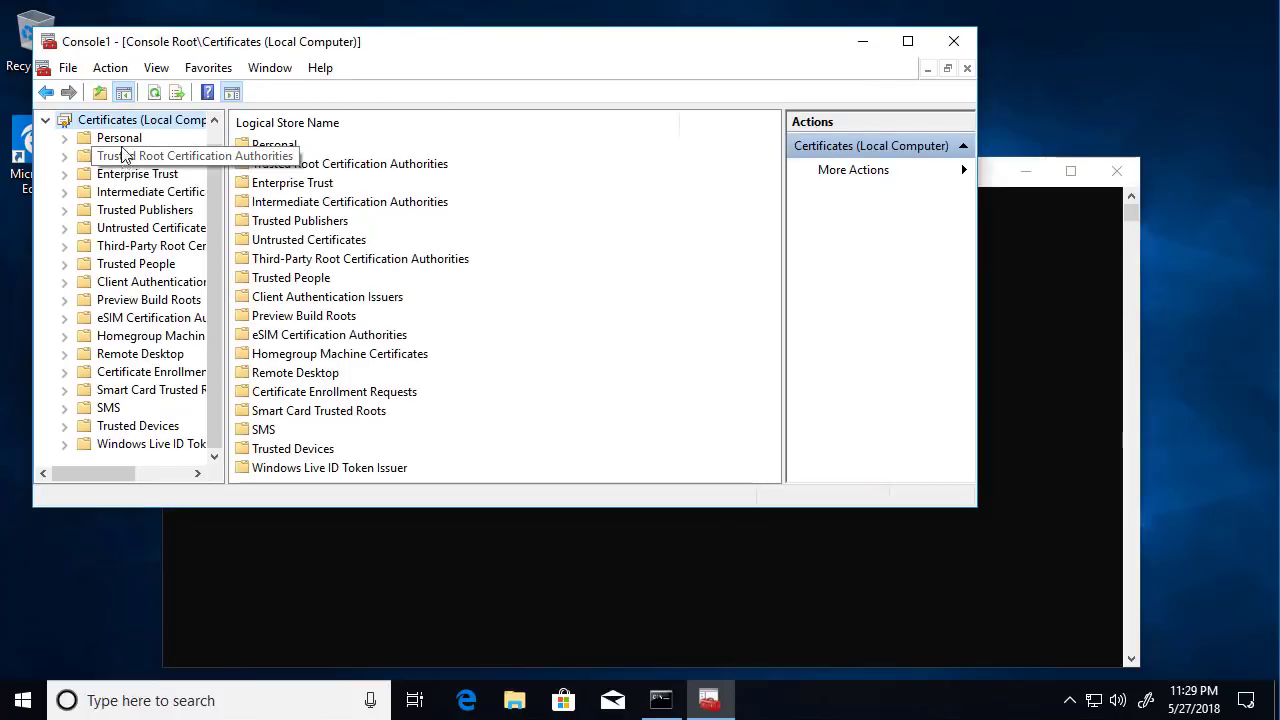
pyautogui.doubleClick(119, 137)
pyautogui.click(145, 155)
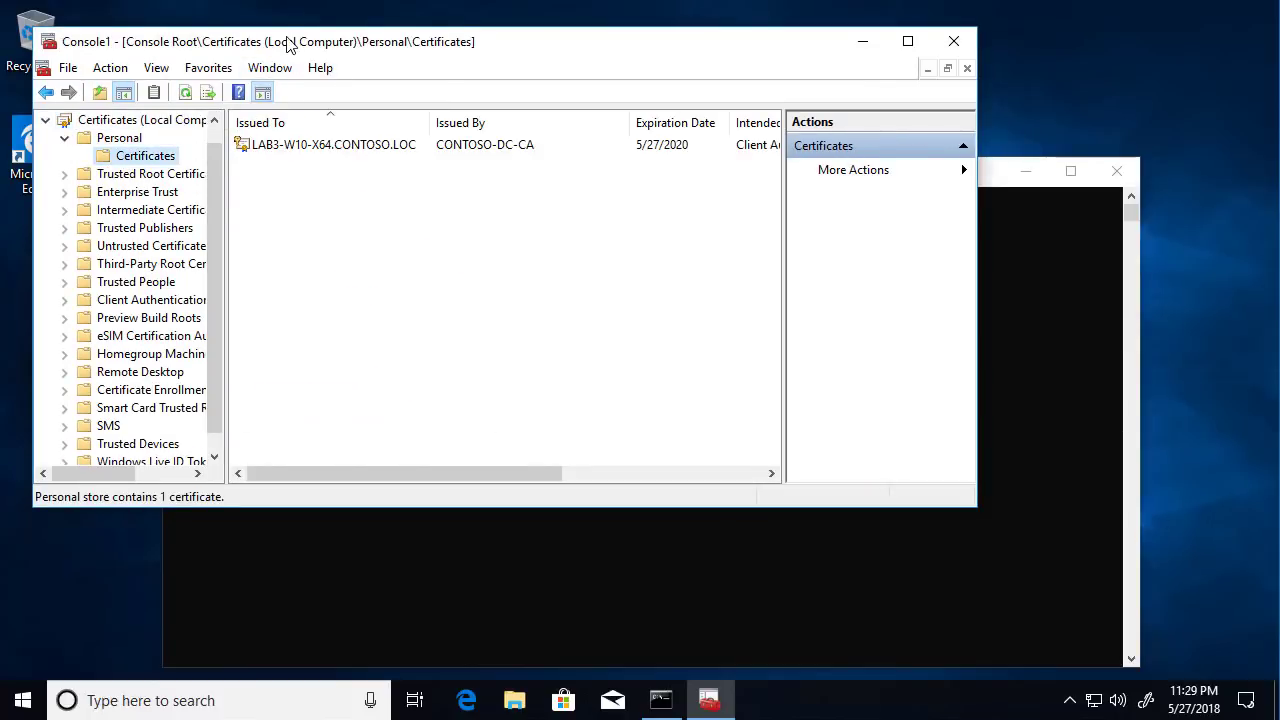
# Step: Examine the certificate template of the client's Personal store certificate, and close the management console without saving its settings
pyautogui.doubleClick(289, 46)
pyautogui.moveTo(447, 647); pyautogui.dragTo(666, 611)
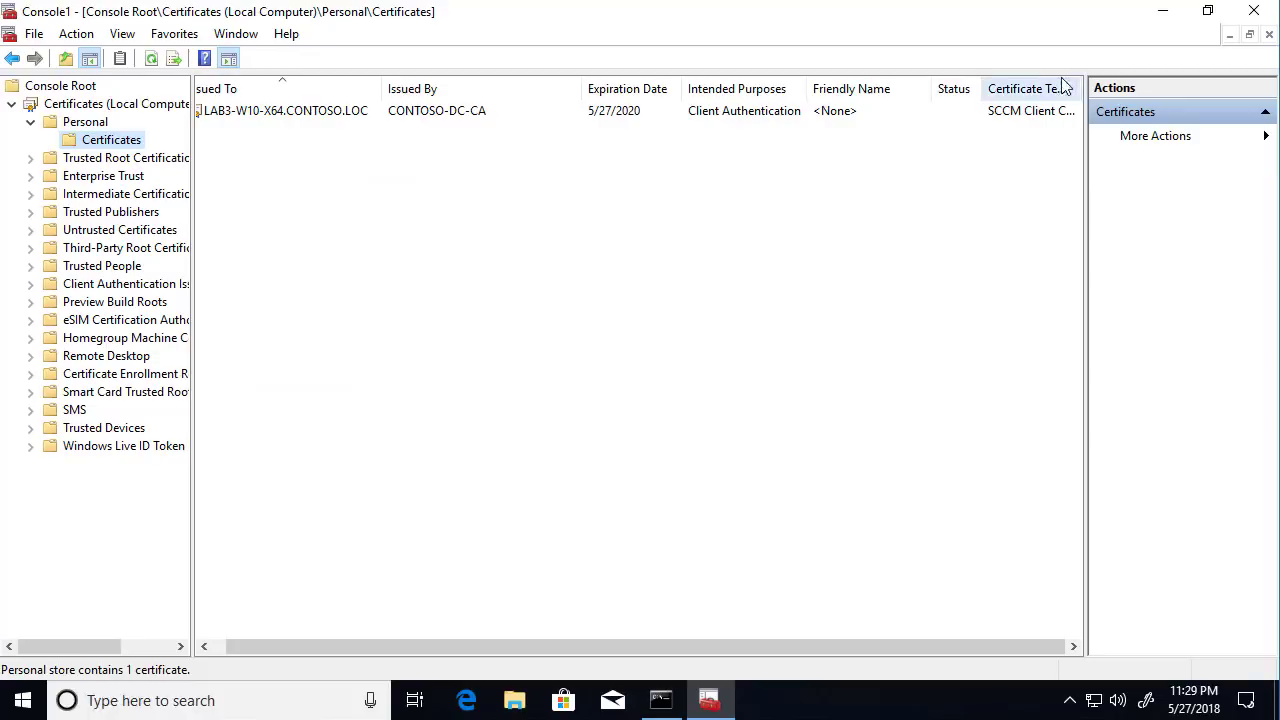
pyautogui.moveTo(1081, 87); pyautogui.dragTo(1086, 88)
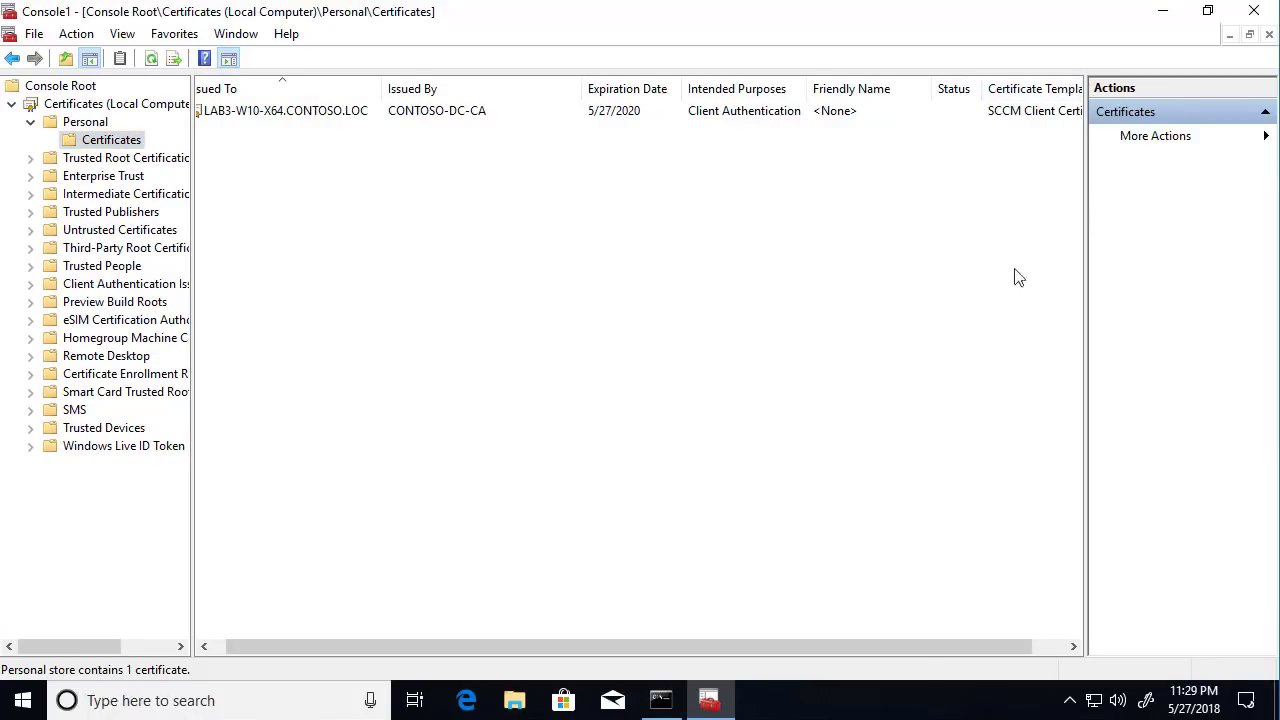
pyautogui.moveTo(925, 650); pyautogui.dragTo(997, 631)
pyautogui.click(1018, 118)
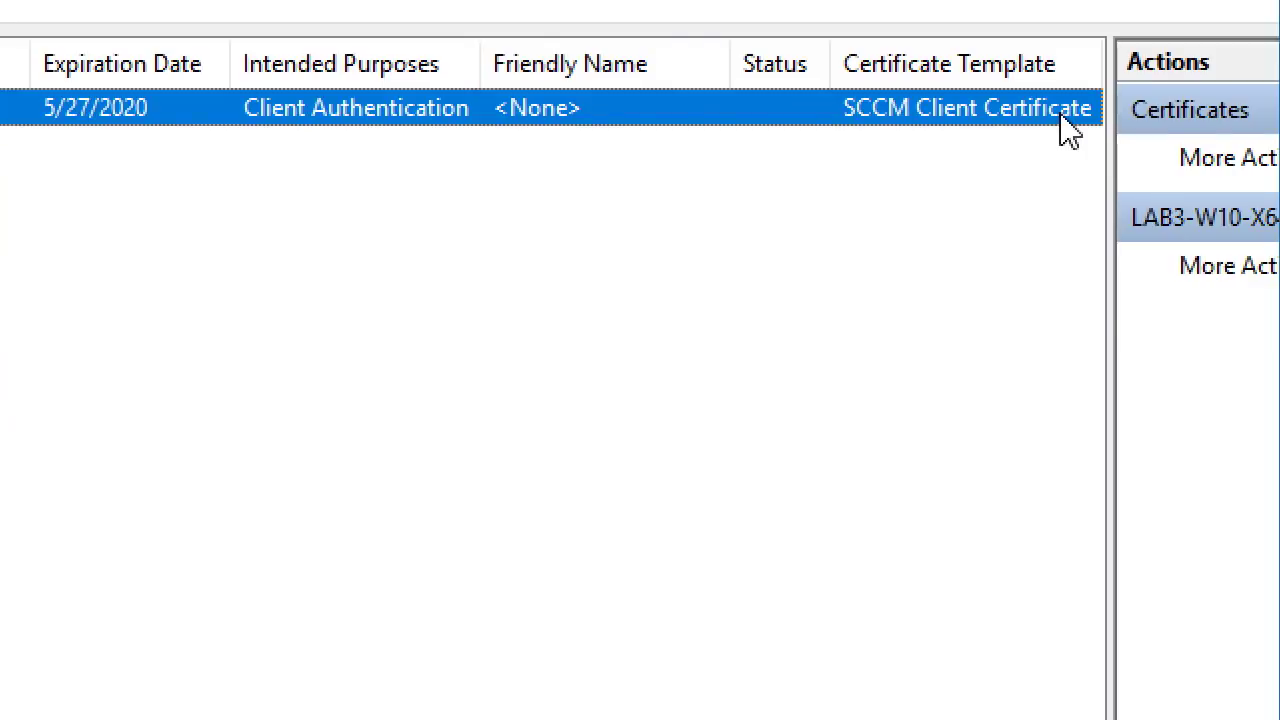
pyautogui.click(1254, 10)
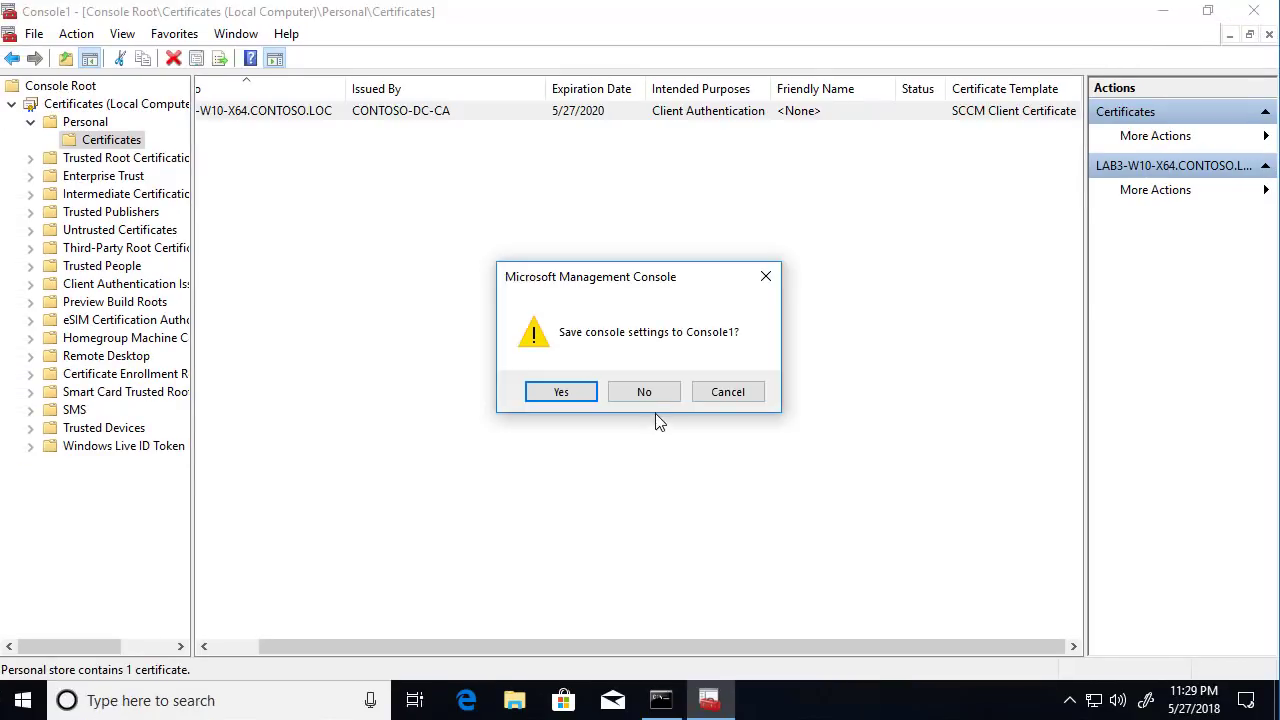
pyautogui.click(640, 395)
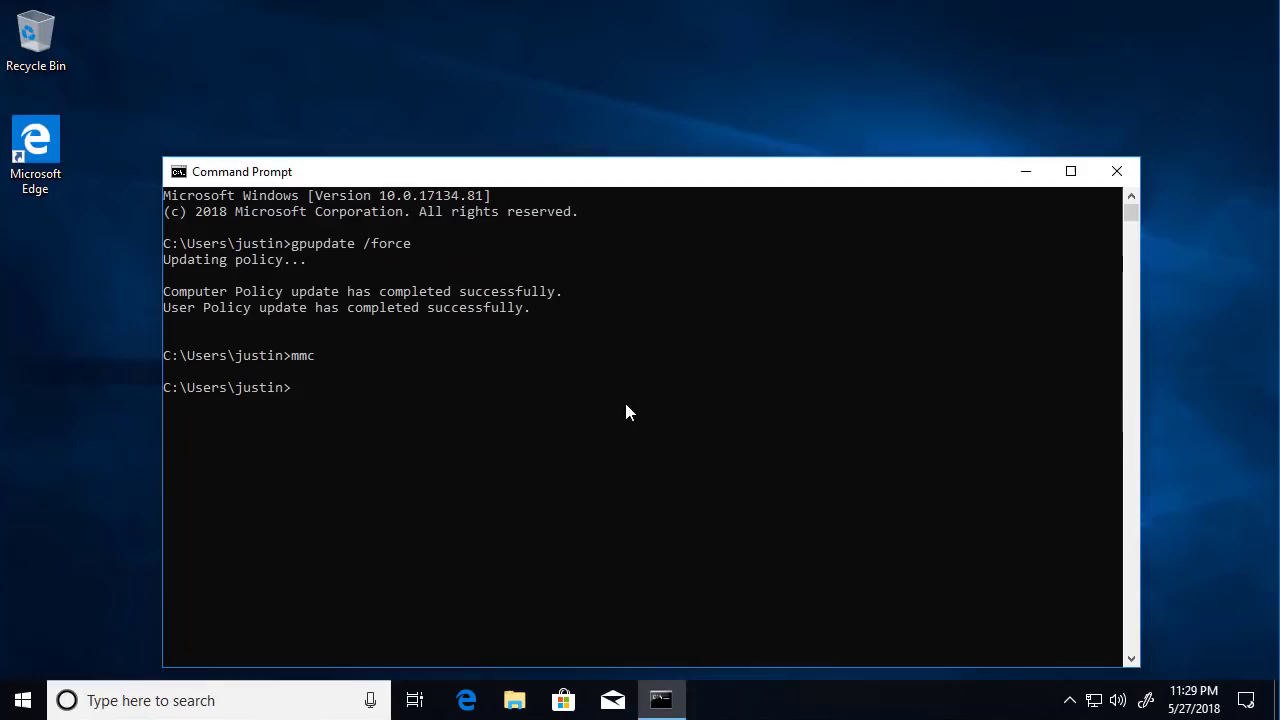
# Step: Open the Configuration Manager client properties from Control Panel's System and Security category, and close the Control Panel and Command Prompt windows
pyautogui.click(10, 700)
pyautogui.write('cpl')
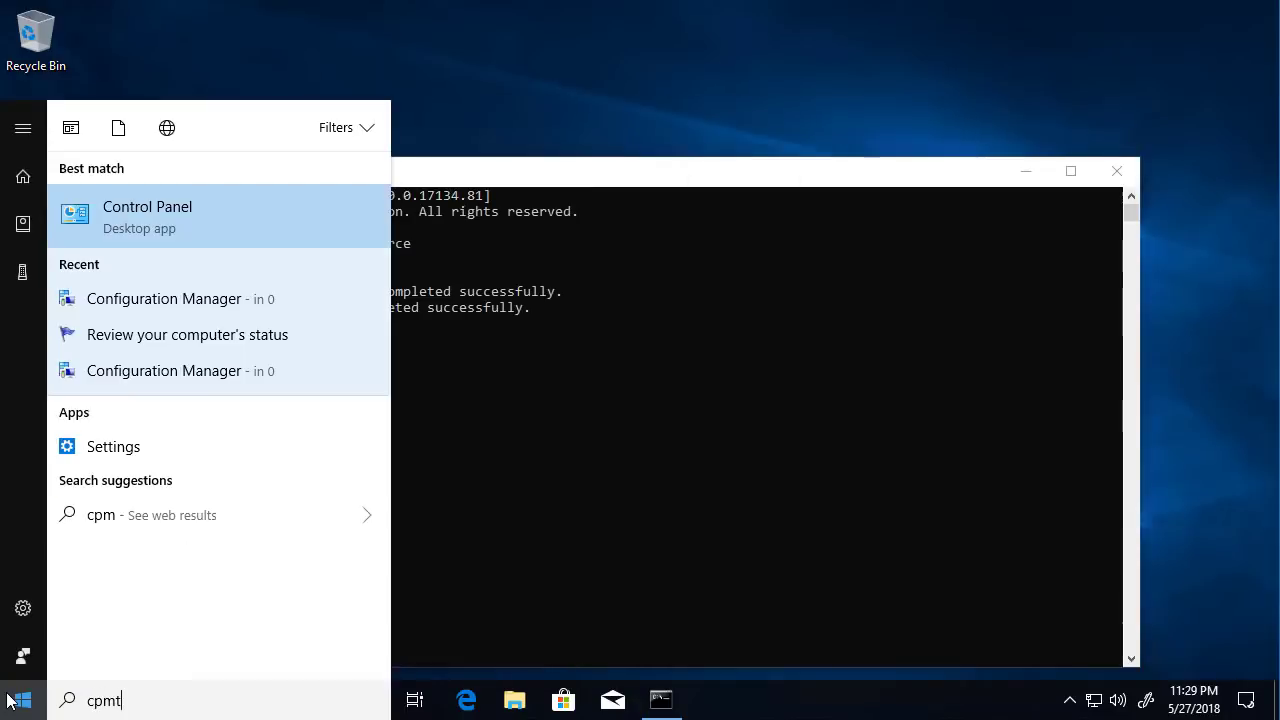
pyautogui.press('Return')
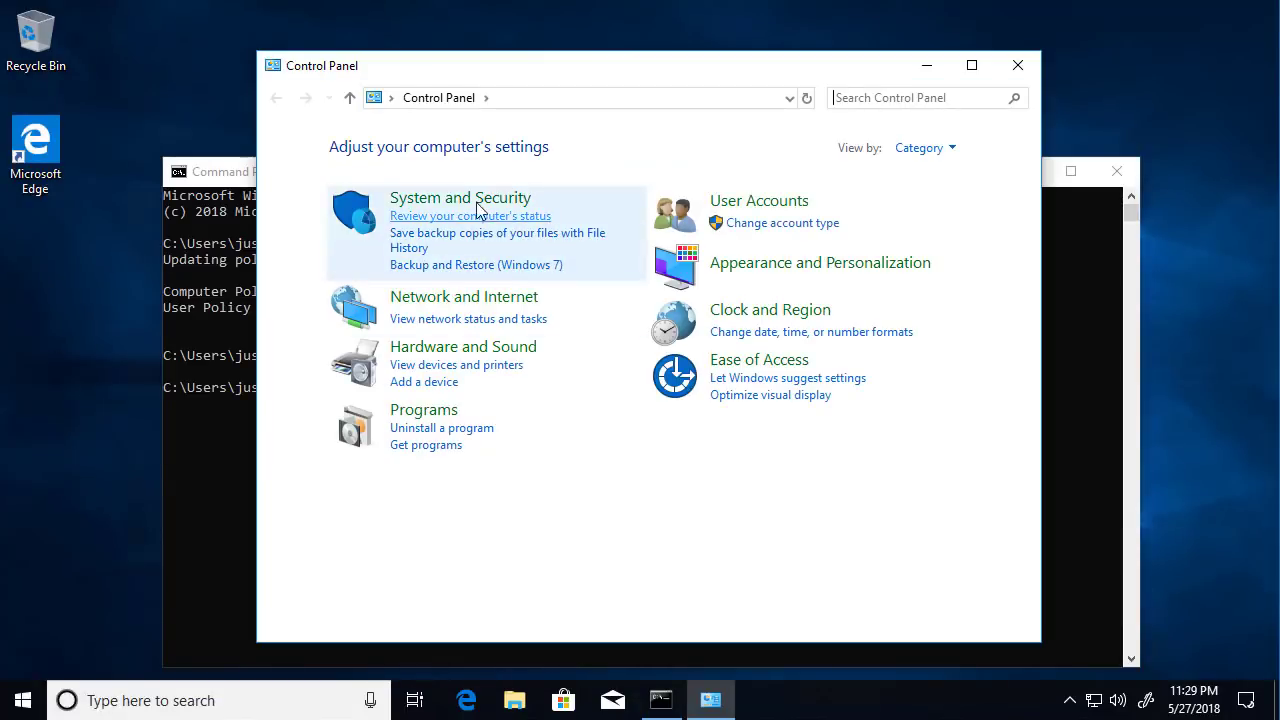
pyautogui.click(515, 199)
pyautogui.scroll(-2, 640, 480)
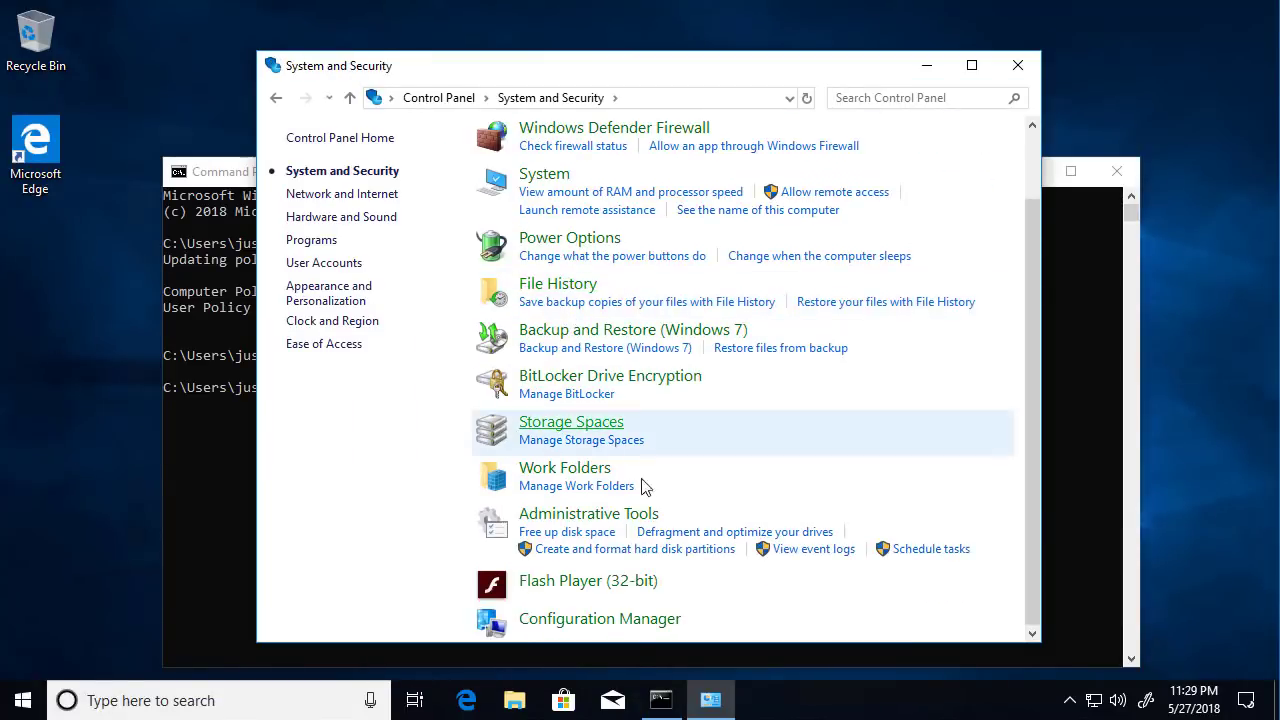
pyautogui.click(632, 620)
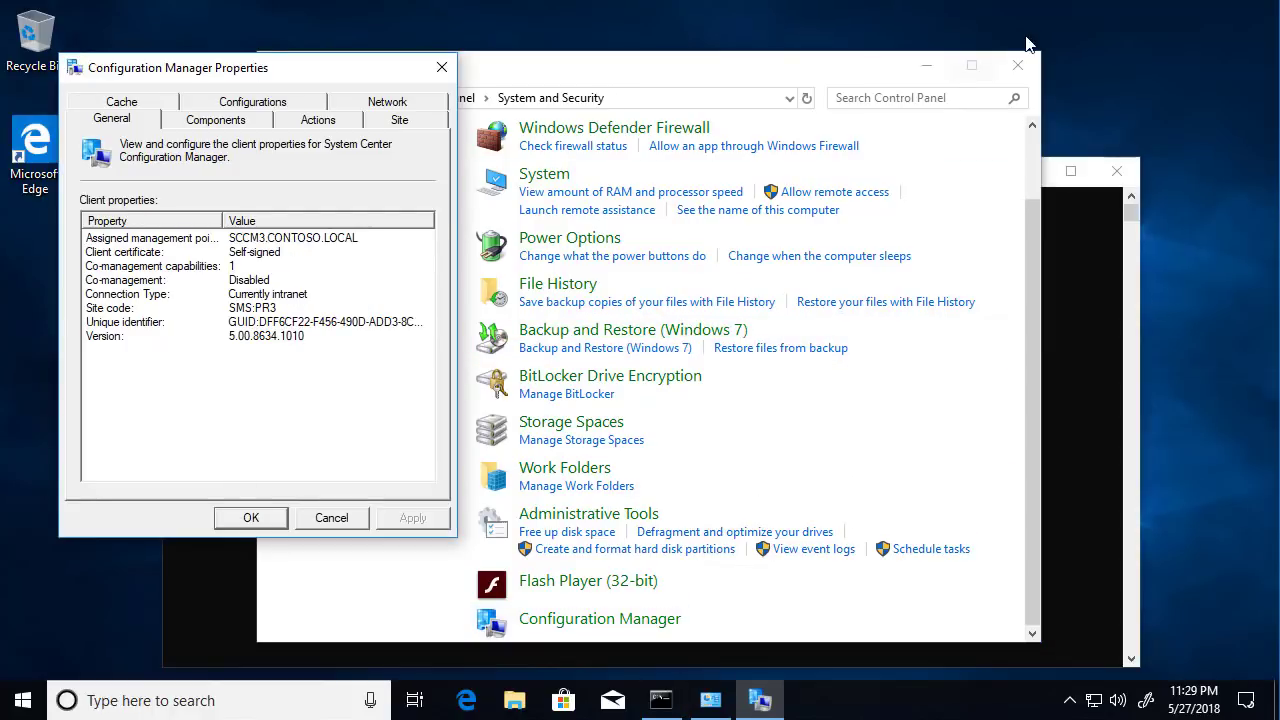
pyautogui.click(1018, 67)
pyautogui.moveTo(165, 69); pyautogui.dragTo(960, 42)
pyautogui.click(722, 331)
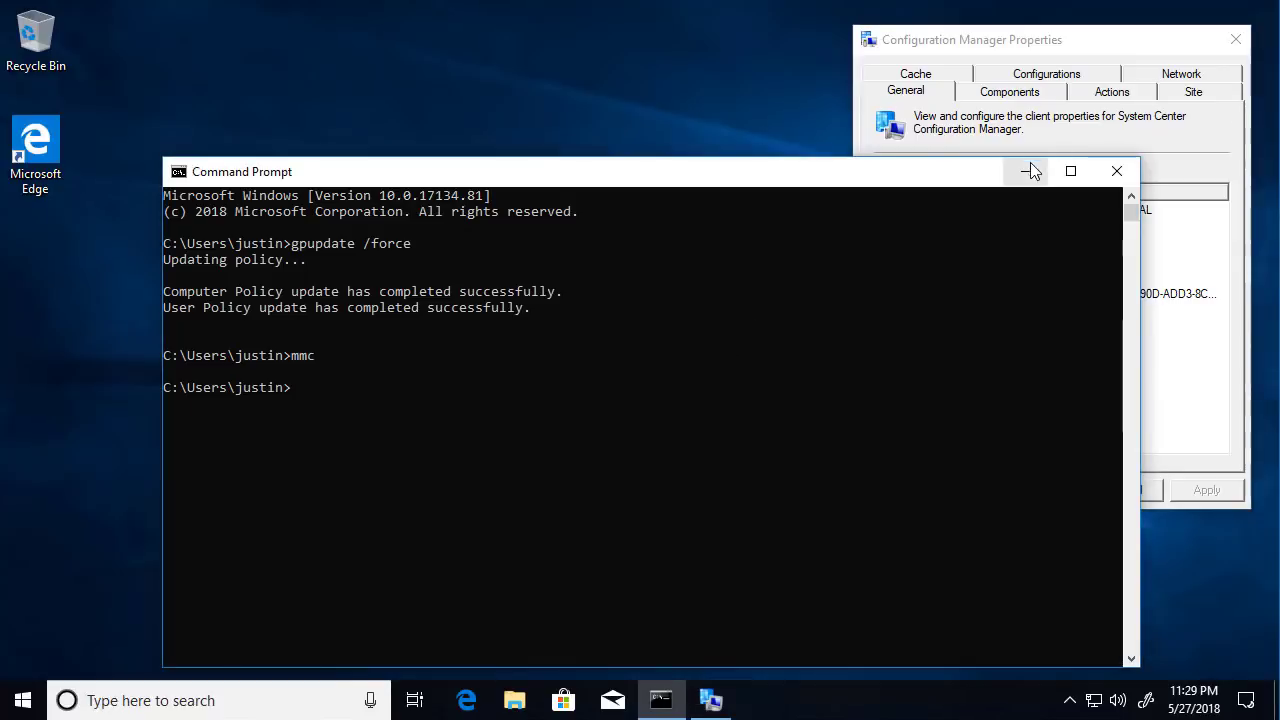
pyautogui.click(1116, 172)
# Step: Browse to the client log folder C:\Windows\CCM\Logs in File Explorer, keeping the client properties in view
pyautogui.click(514, 700)
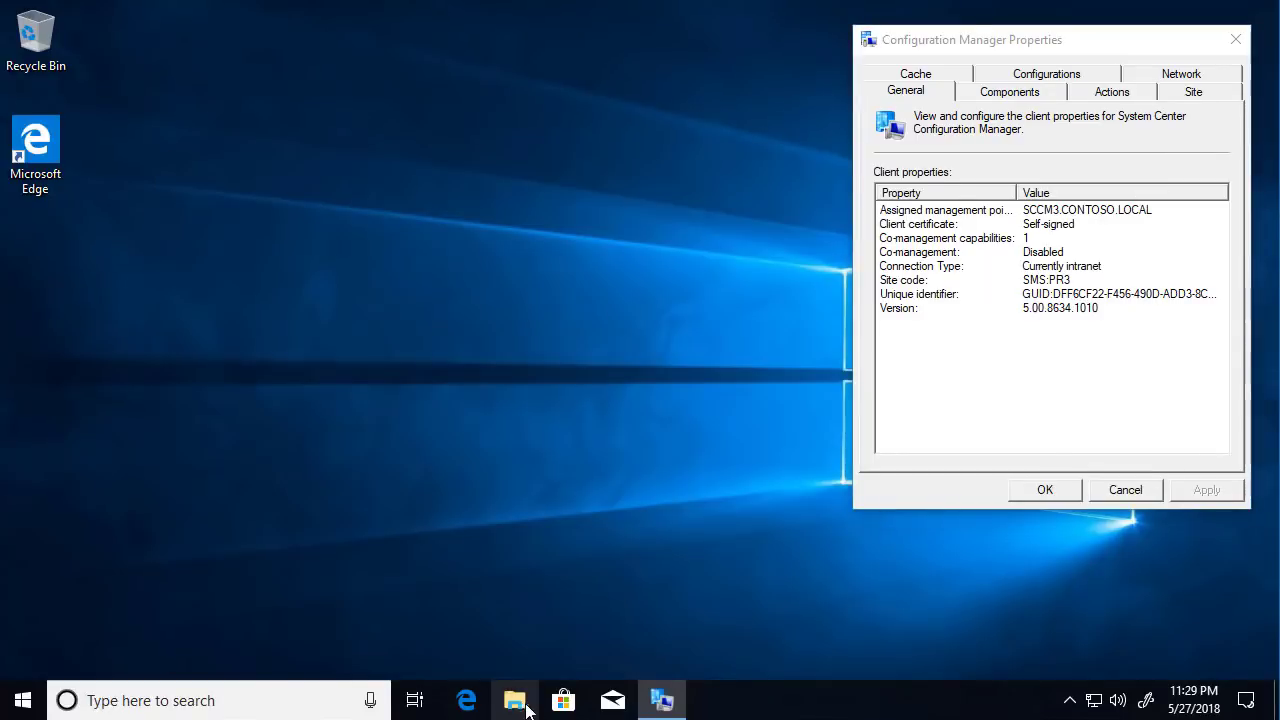
pyautogui.click(330, 233)
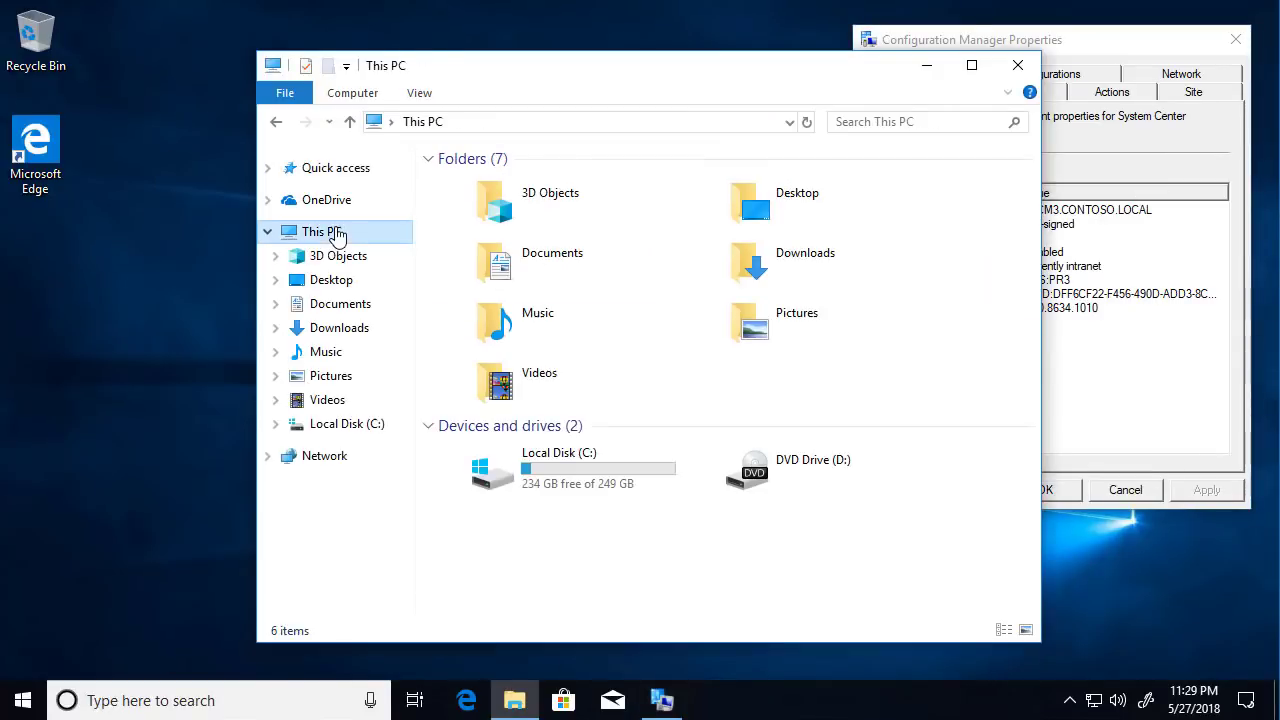
pyautogui.doubleClick(523, 457)
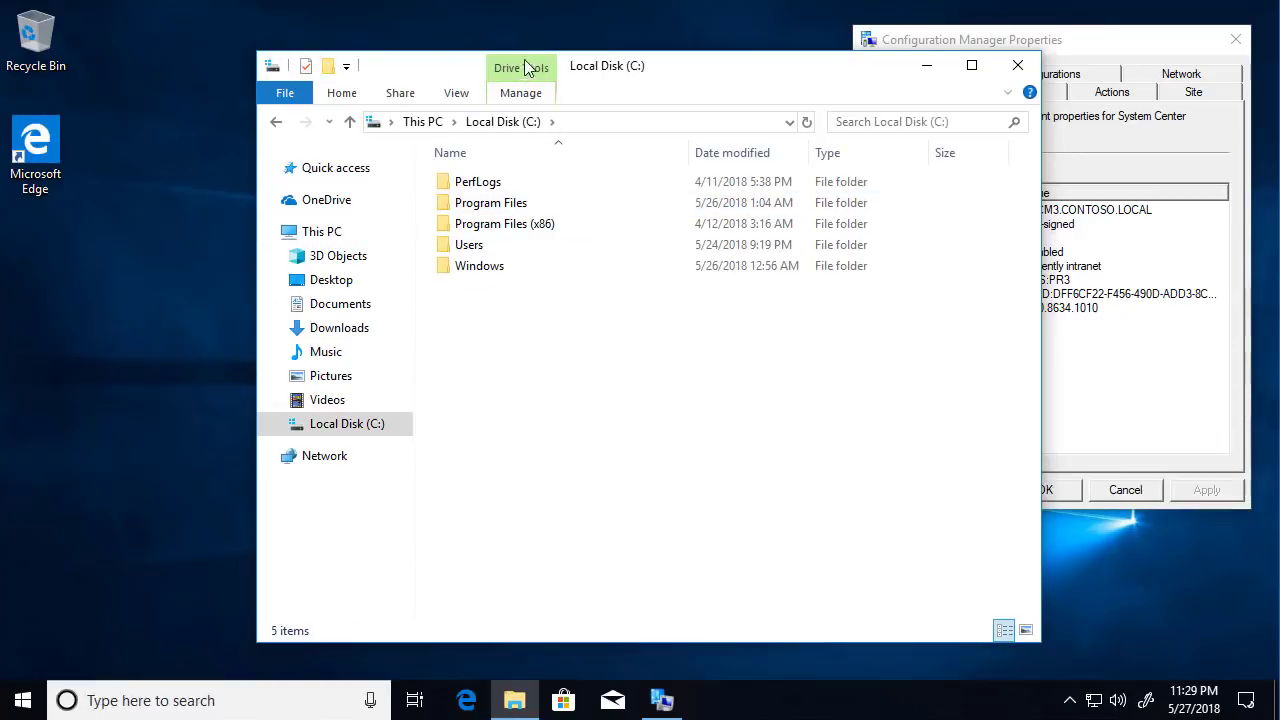
pyautogui.moveTo(441, 82); pyautogui.dragTo(241, 55)
pyautogui.doubleClick(265, 239)
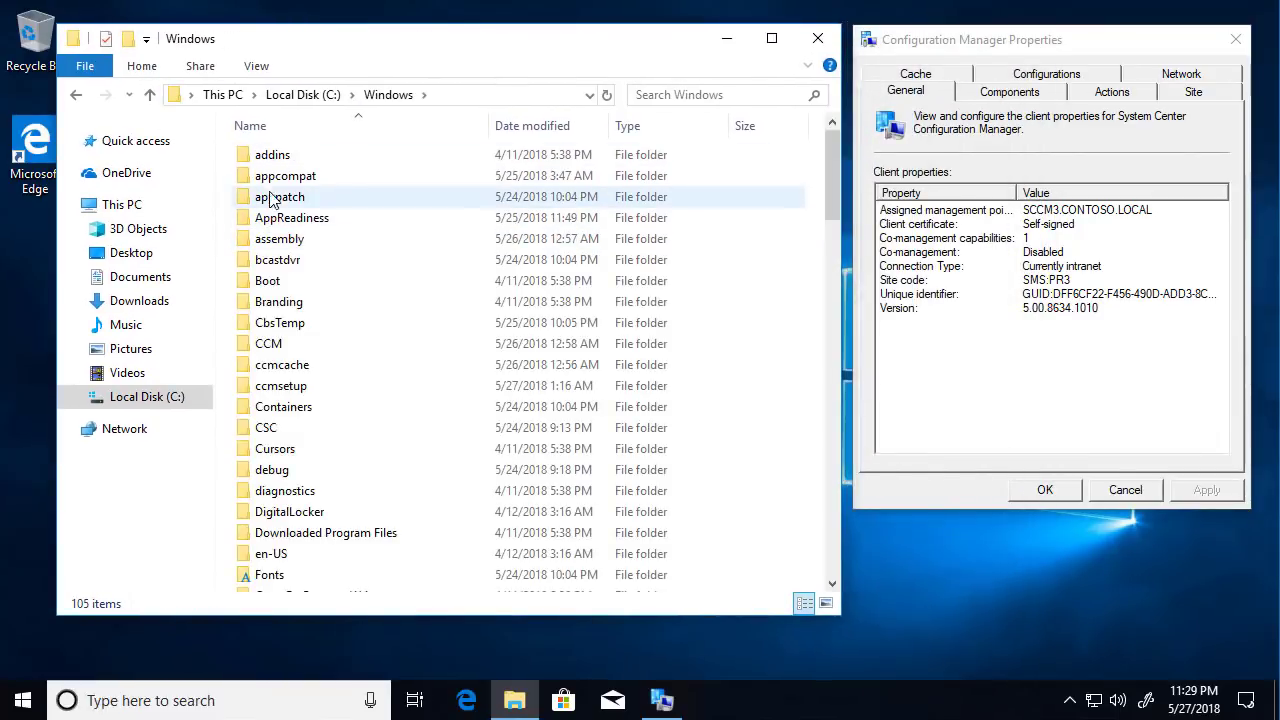
pyautogui.doubleClick(268, 343)
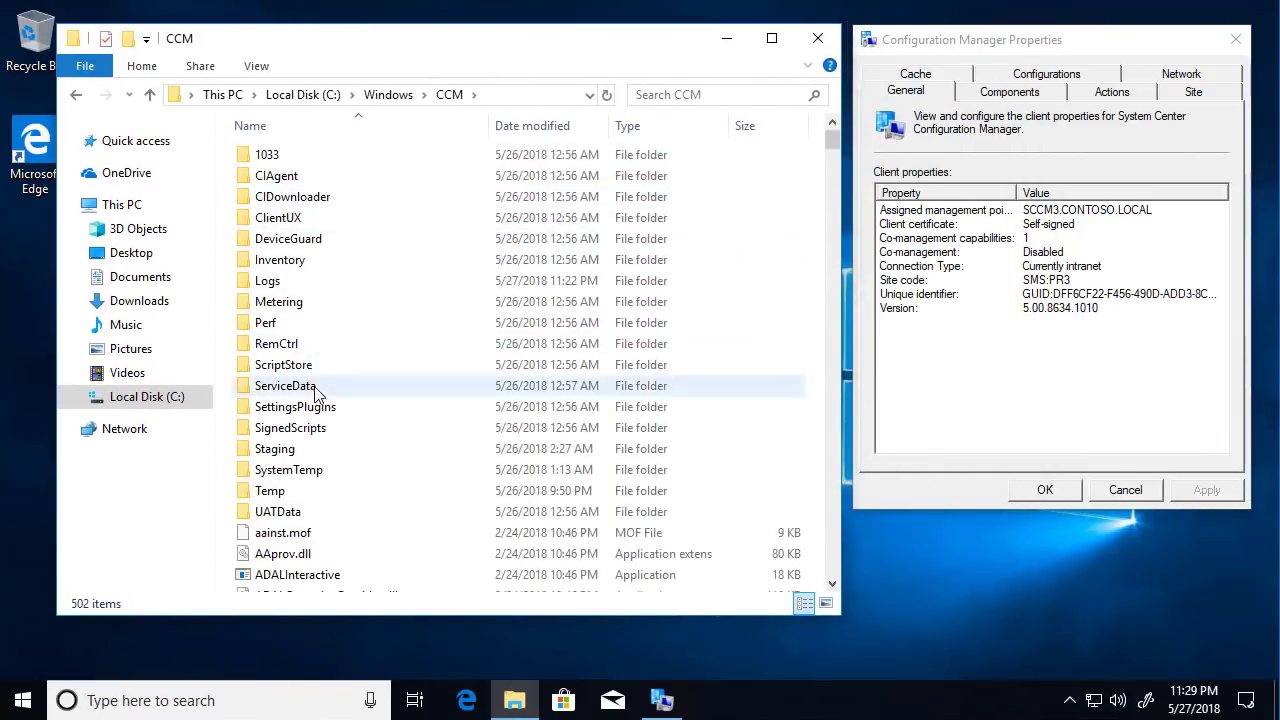
pyautogui.doubleClick(280, 282)
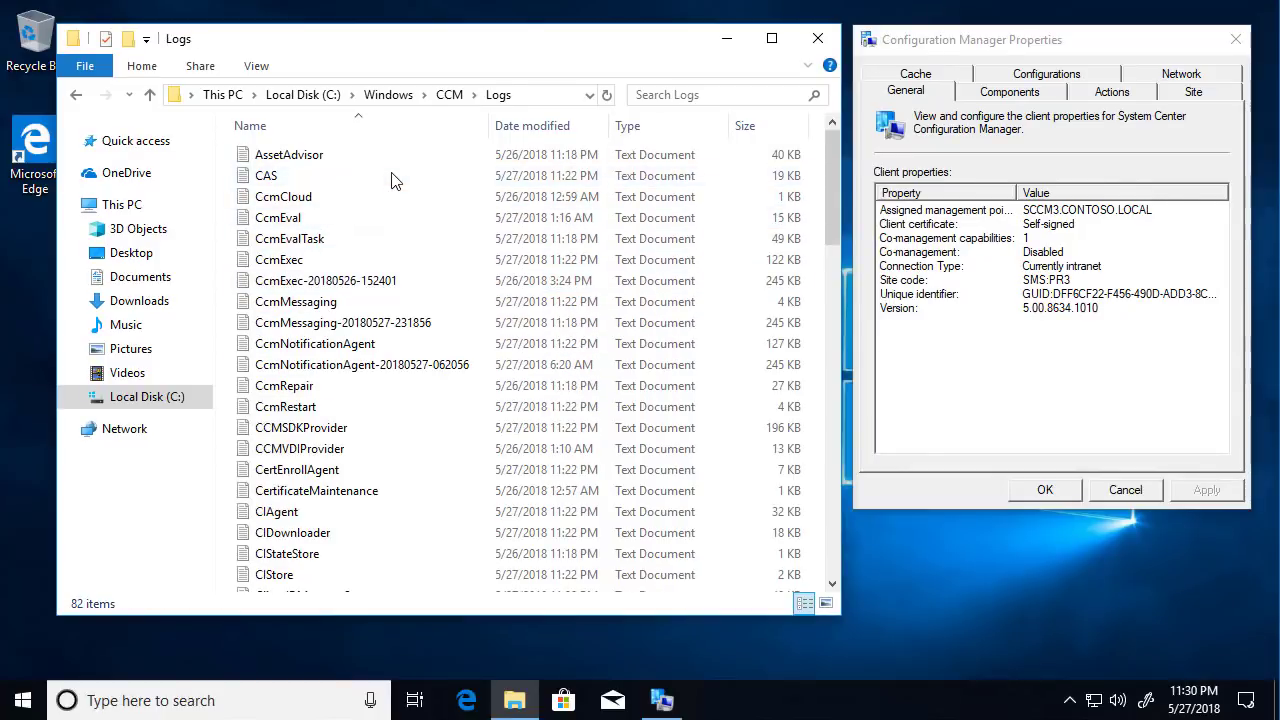
# Step: Open the ClientIDManagerStartup log with Configuration Manager Trace Log Tool, making that tool the default for .log files
pyautogui.click(310, 241)
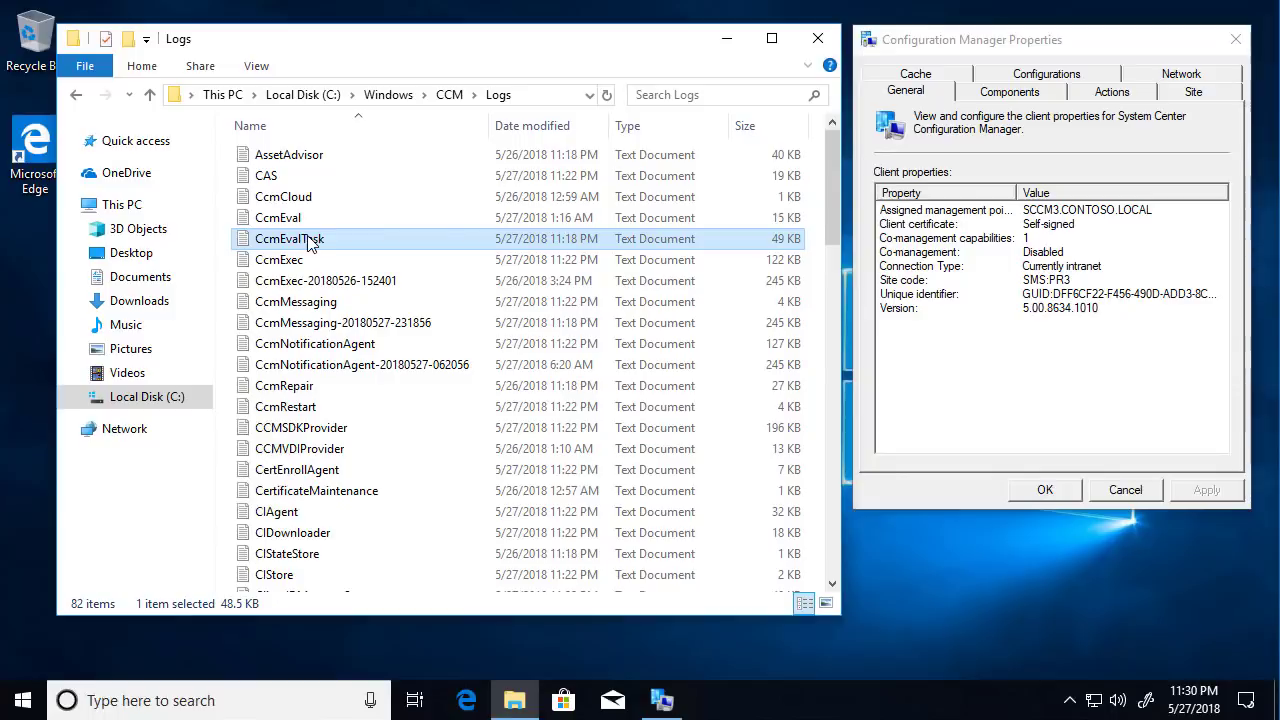
pyautogui.write('cli')
pyautogui.press('Return')
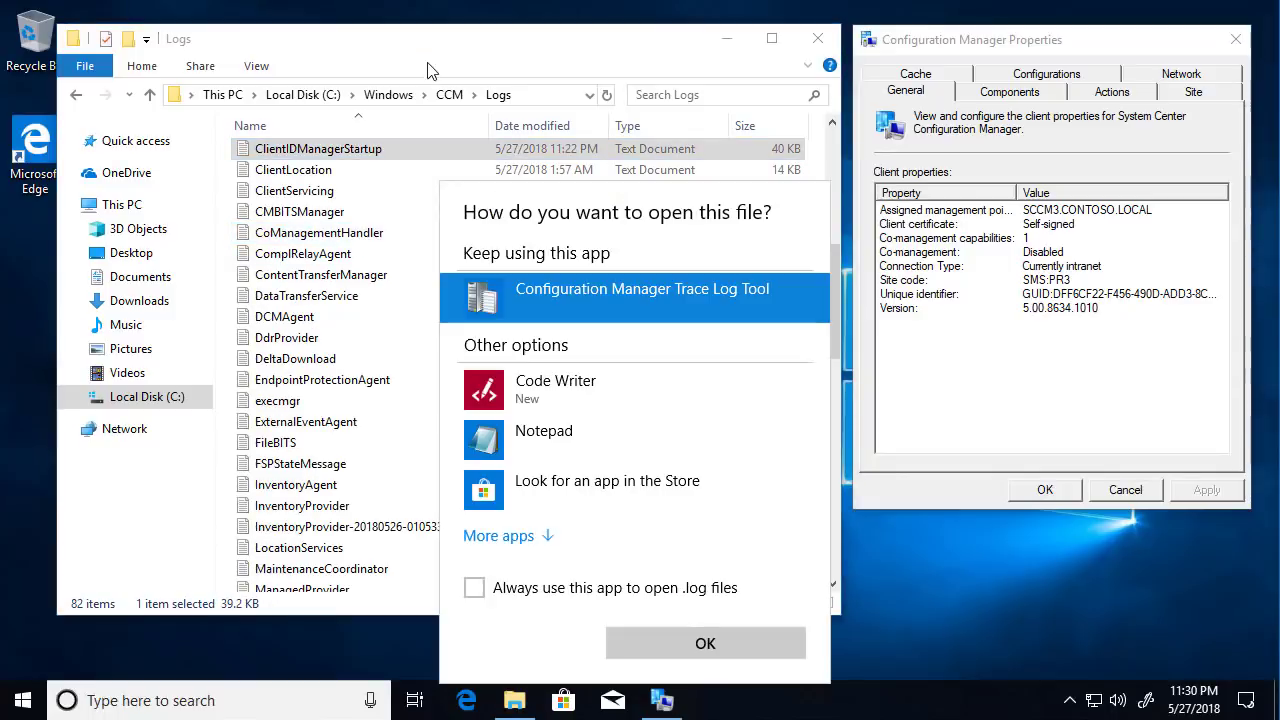
pyautogui.click(546, 590)
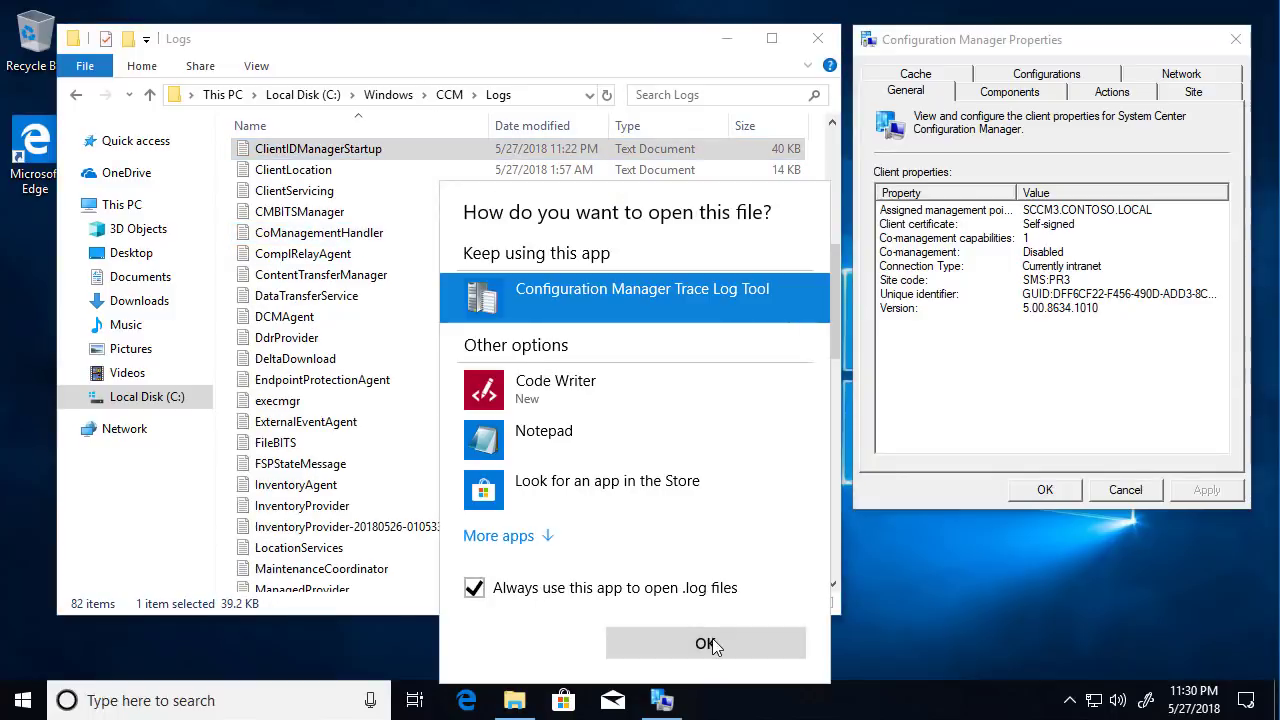
pyautogui.click(705, 643)
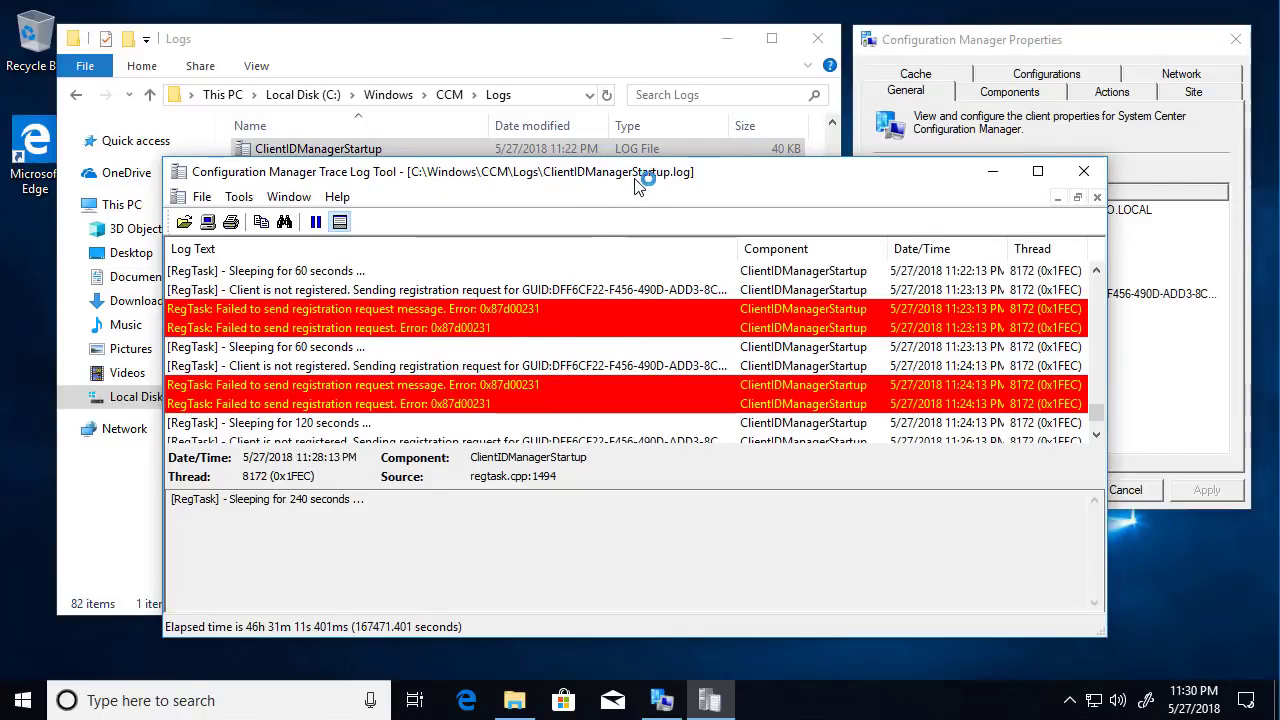
# Step: Arrange the Logs folder and the ClientIDManagerStartup log side by side, with the client properties window over the log
pyautogui.moveTo(640, 172)
pyautogui.mouseDown()
pyautogui.moveTo(815, 212)
pyautogui.moveTo(1278, 200)
pyautogui.mouseUp()
pyautogui.click(931, 598)
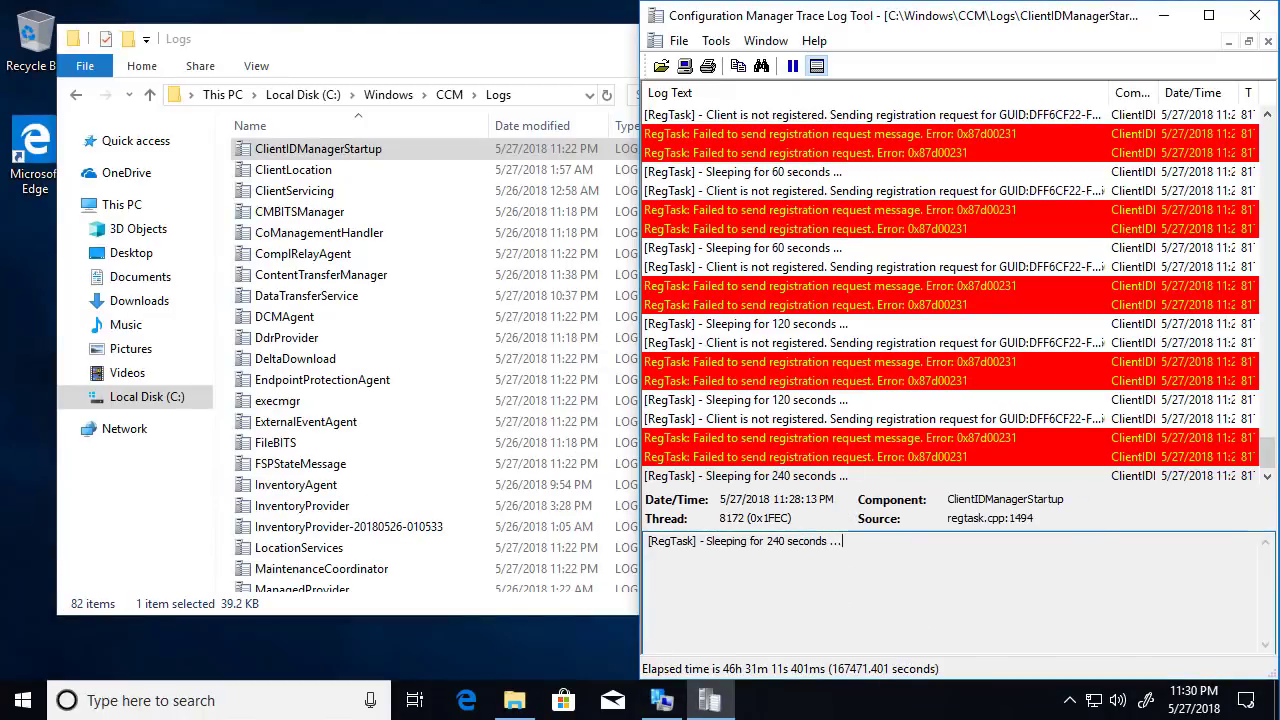
pyautogui.moveTo(576, 46); pyautogui.dragTo(146, 73)
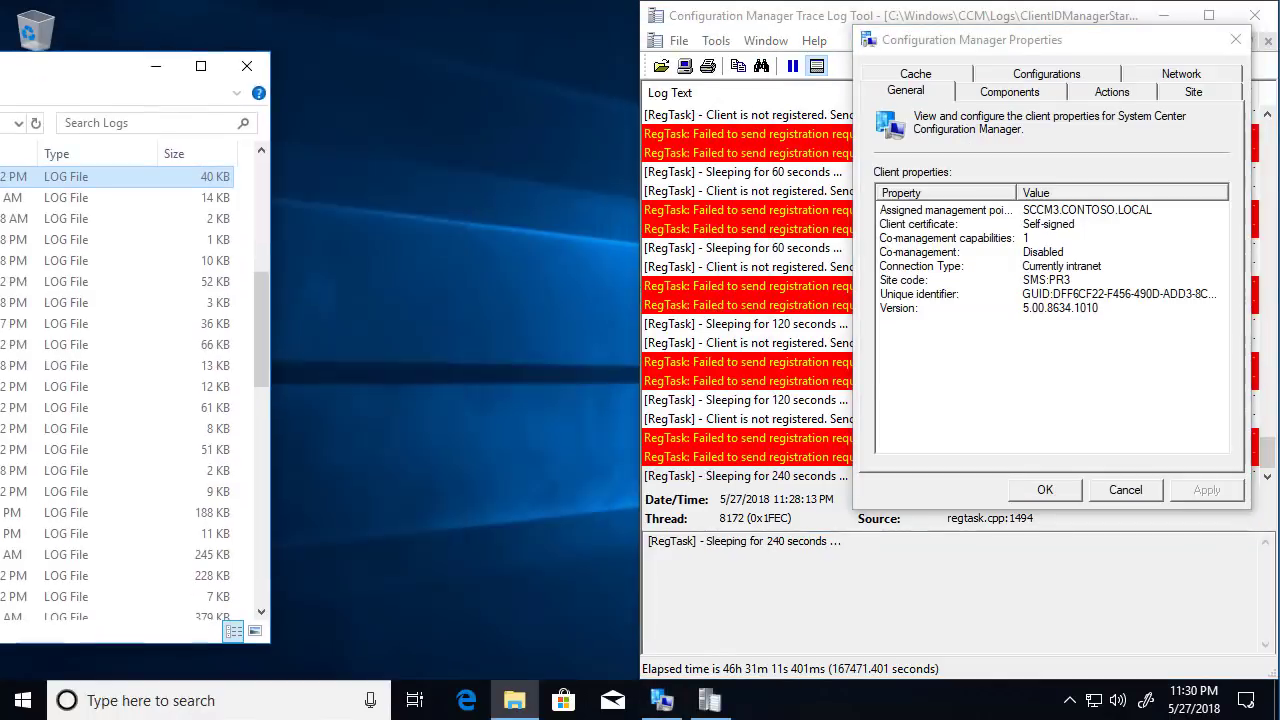
pyautogui.moveTo(1, 70); pyautogui.dragTo(0, 70)
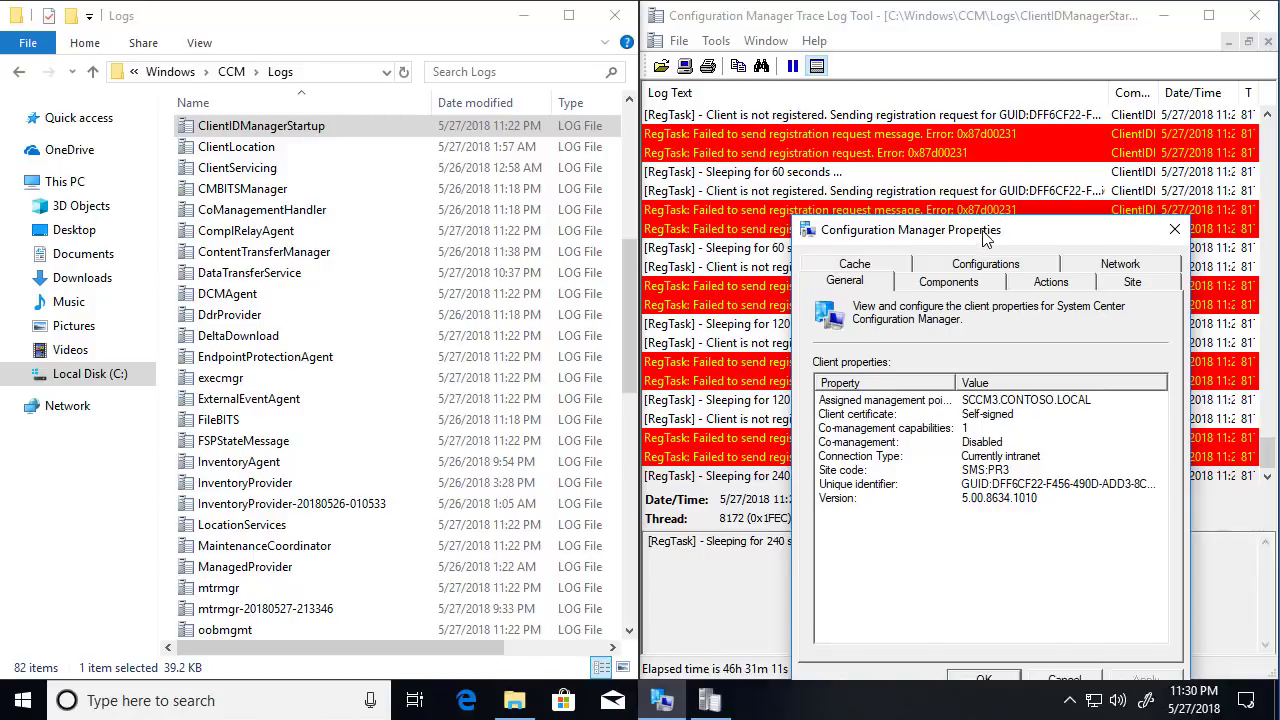
pyautogui.moveTo(985, 236); pyautogui.dragTo(1027, 95)
# Step: Open the CcmMessaging log beside the startup log, examine its latest error entries, and minimize it
pyautogui.click(241, 192)
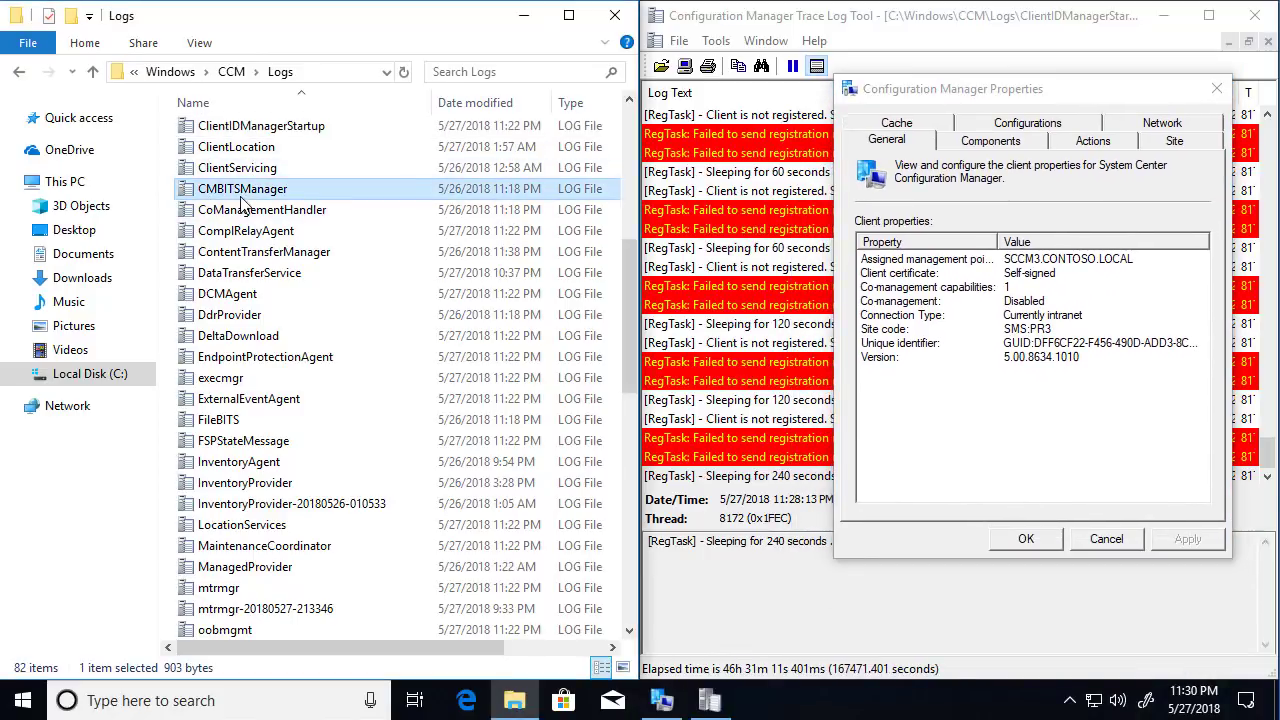
pyautogui.write('ccmm')
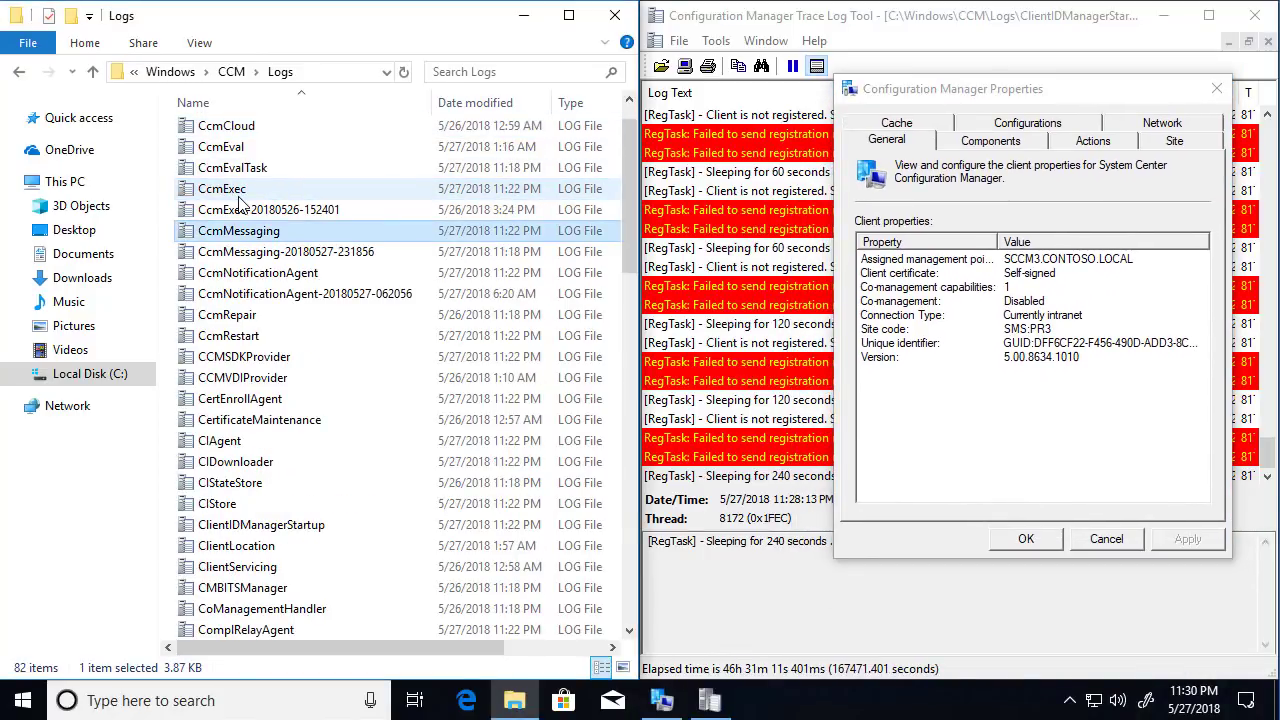
pyautogui.press('Return')
pyautogui.press('super+Left')
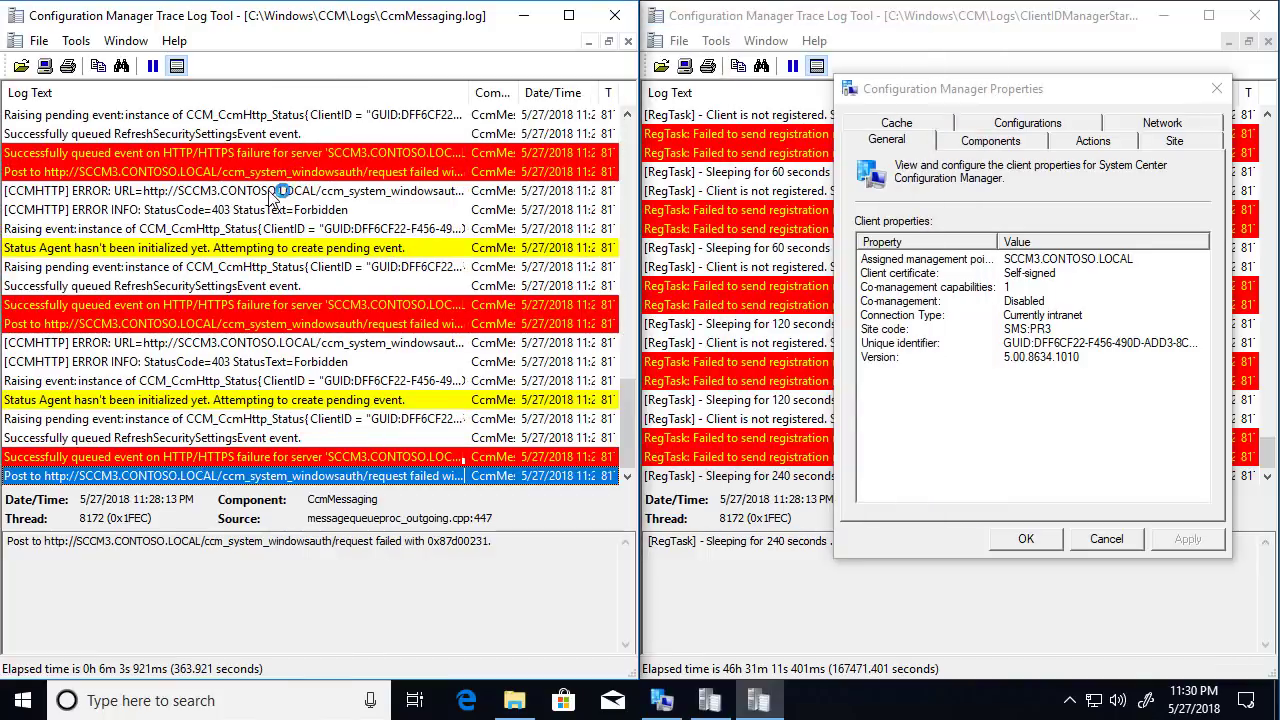
pyautogui.click(288, 461)
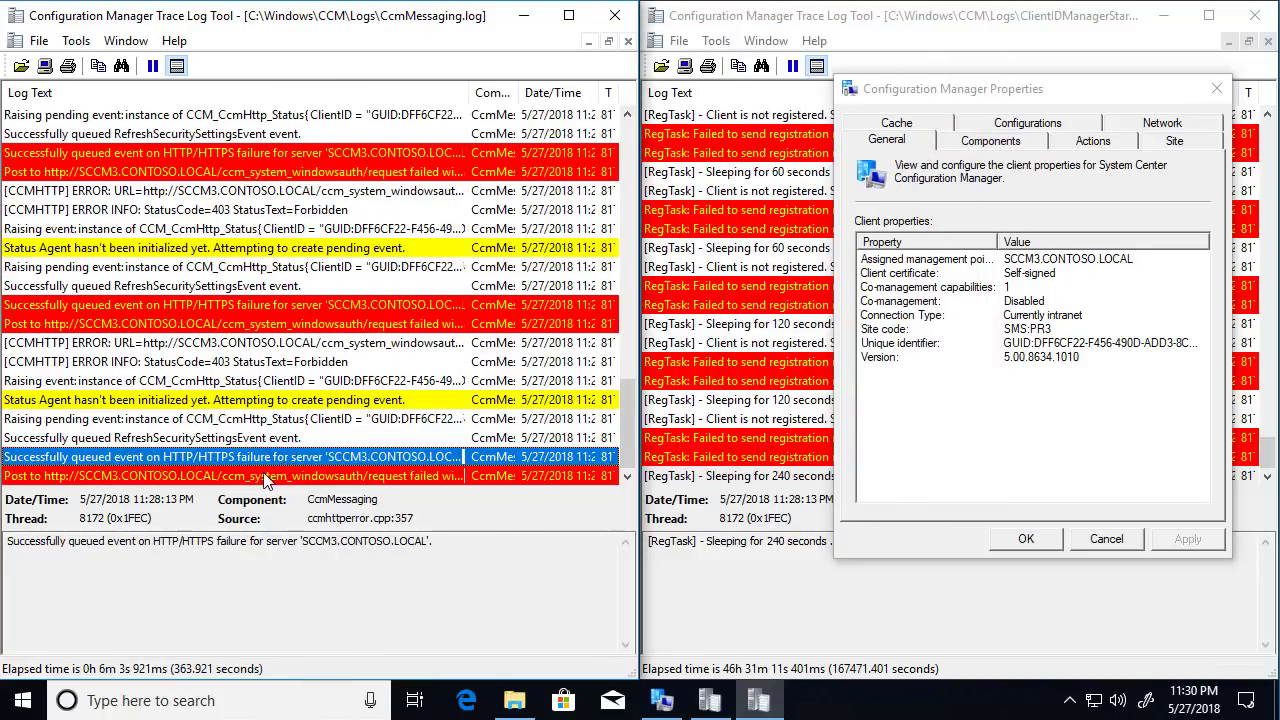
pyautogui.click(258, 476)
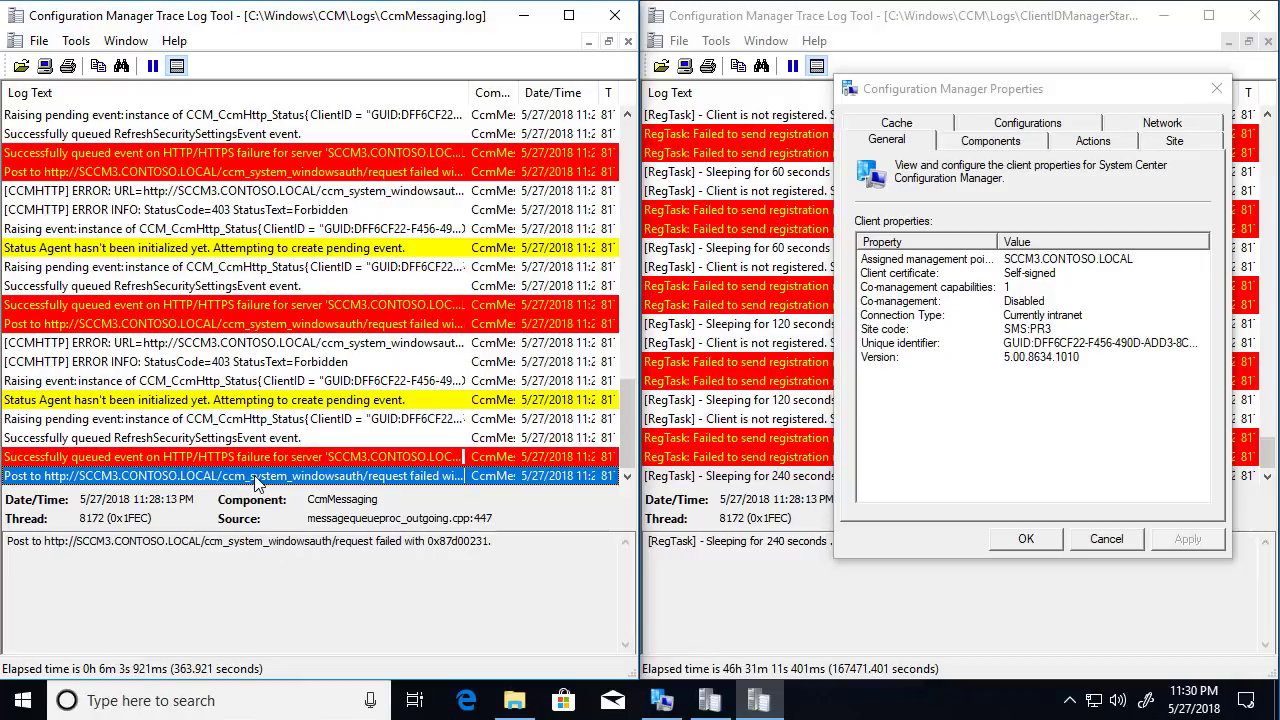
pyautogui.click(523, 16)
# Step: Run the Machine Policy Retrieval & Evaluation Cycle from the client properties and dismiss the resulting message
pyautogui.click(1093, 141)
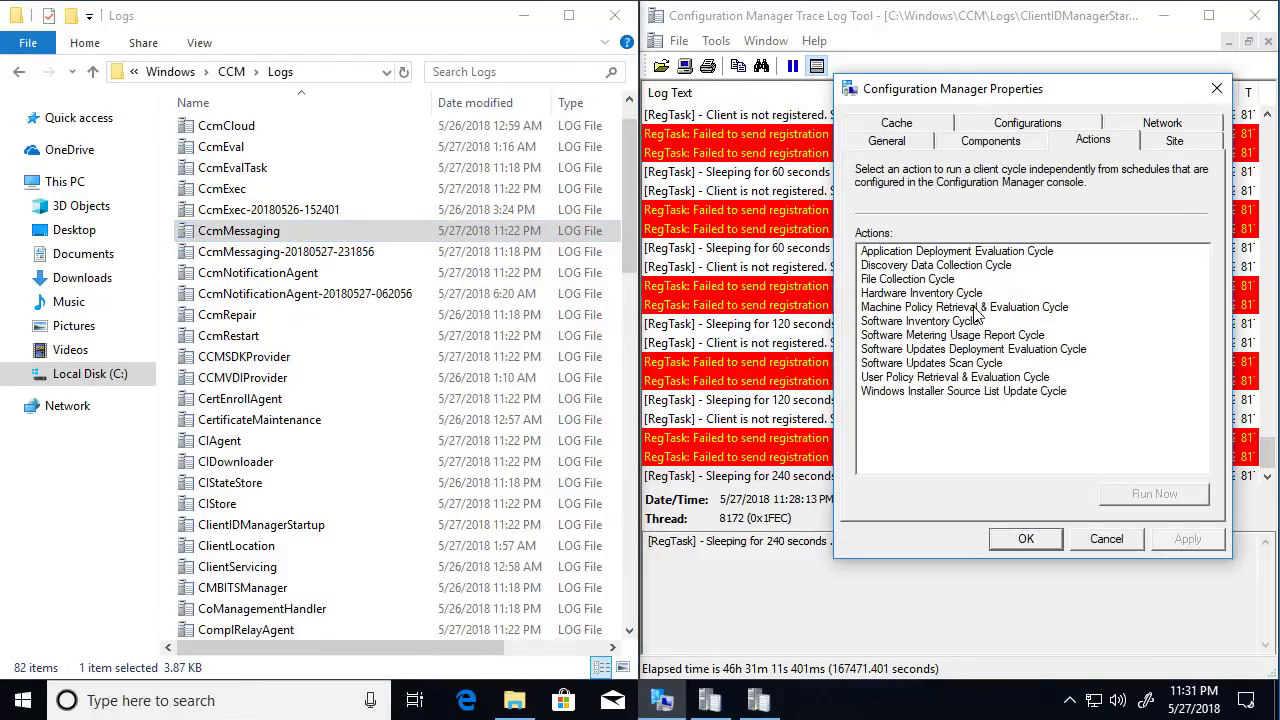
pyautogui.click(975, 309)
pyautogui.click(1155, 494)
pyautogui.click(588, 418)
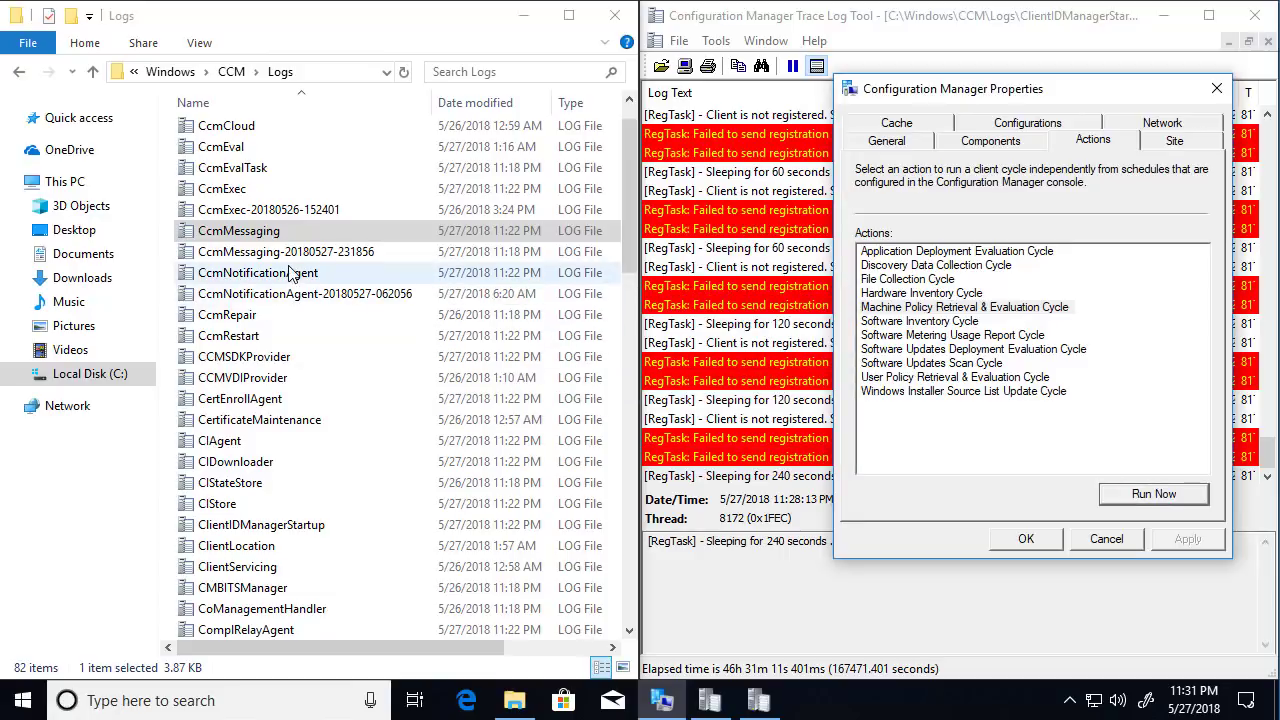
# Step: Open the PolicyAgent log beside the startup log and examine its most recent policy entries
pyautogui.click(290, 275)
pyautogui.write('policy')
pyautogui.press('Return')
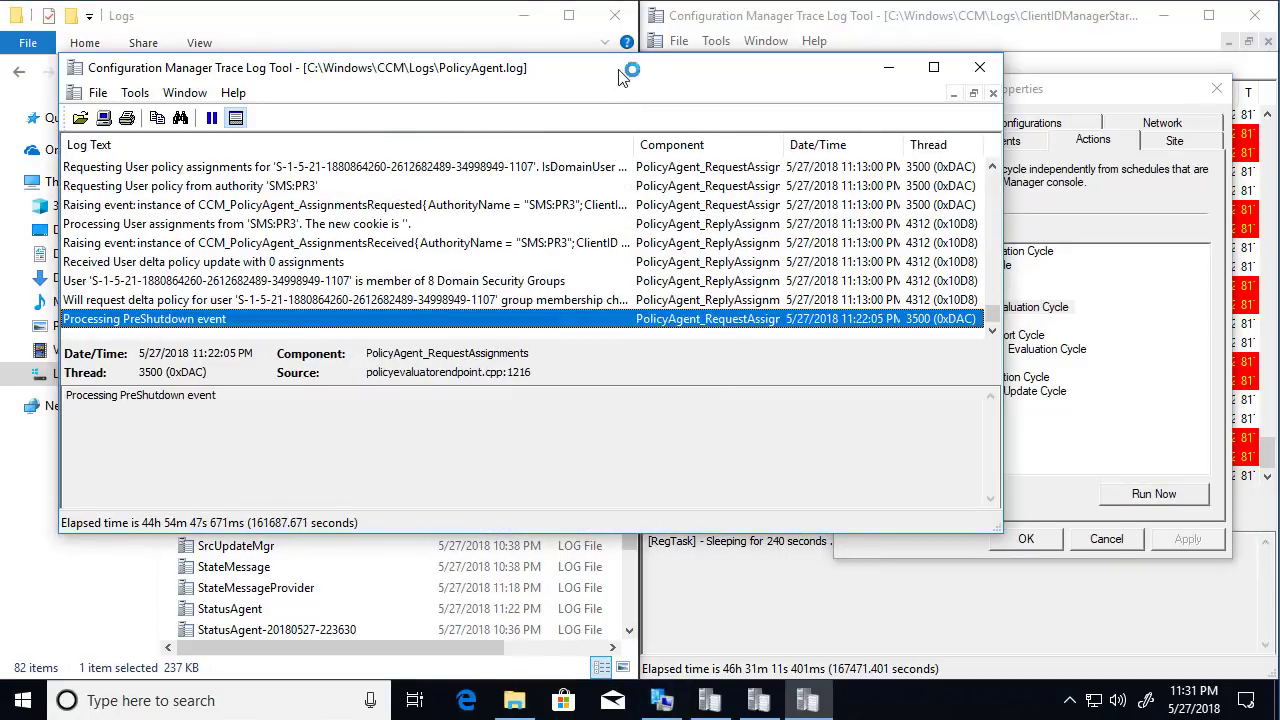
pyautogui.press('super+Left')
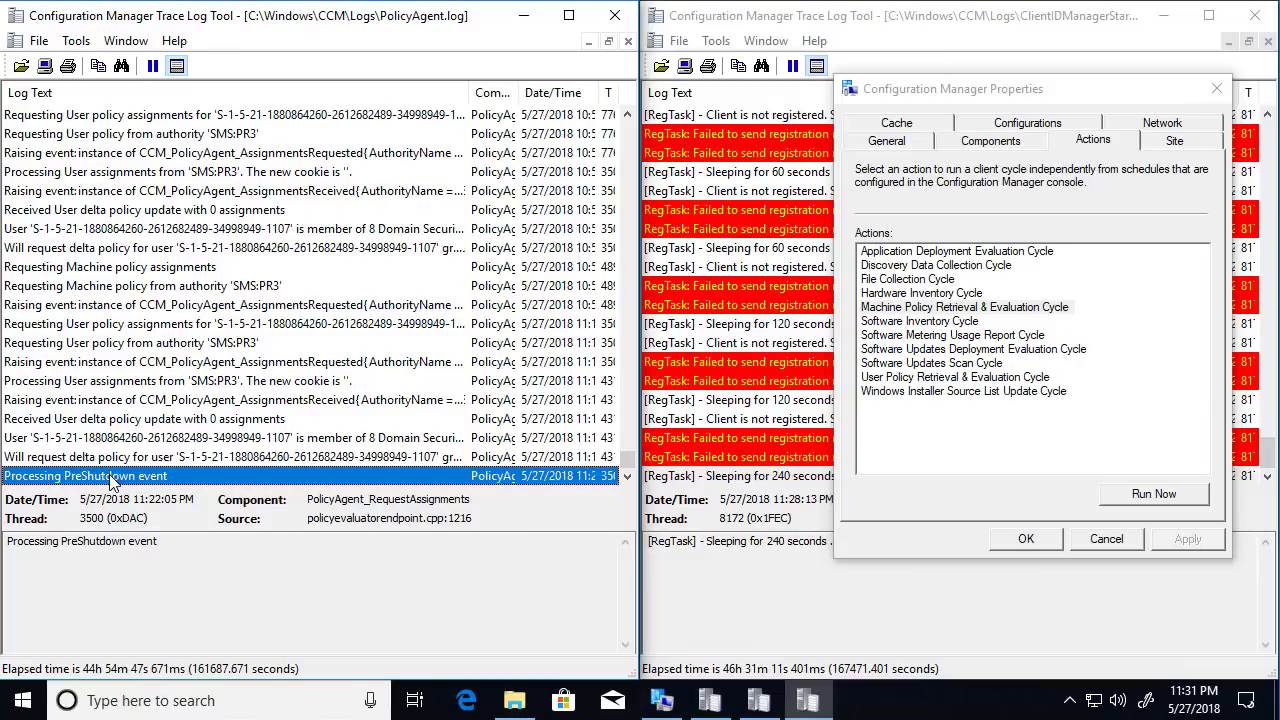
pyautogui.click(195, 401)
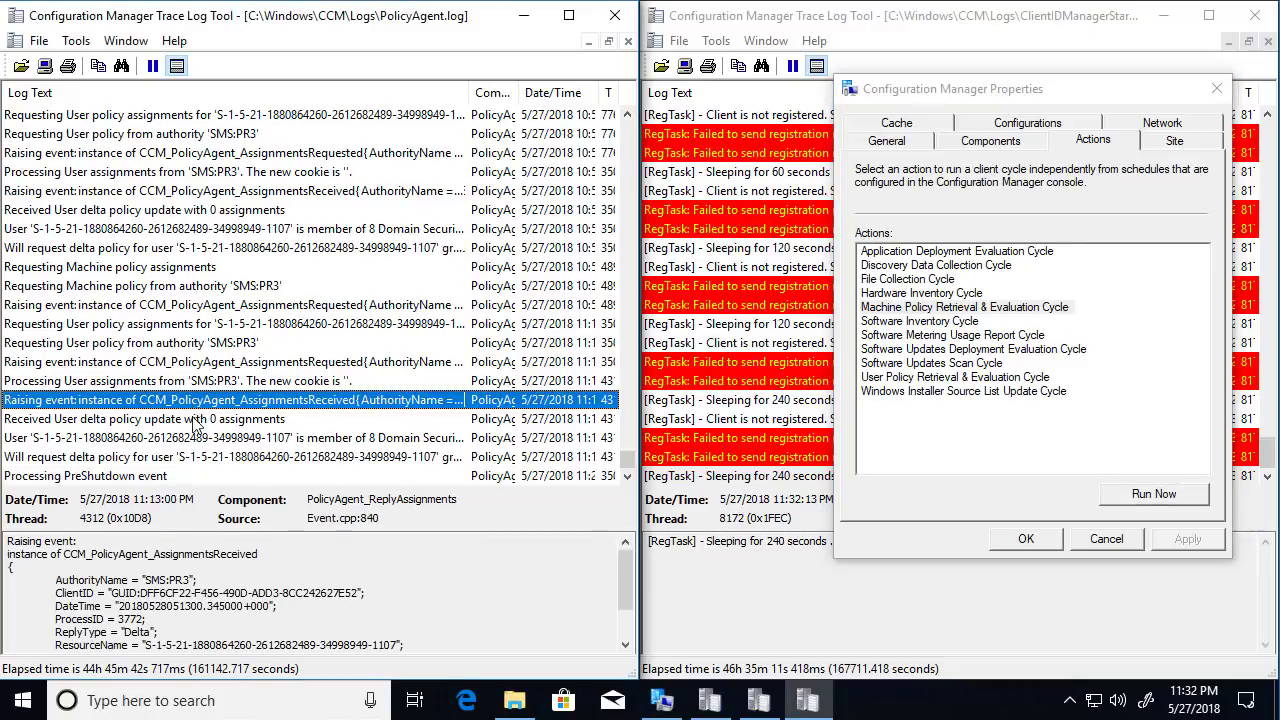
pyautogui.click(155, 477)
# Step: Open the LocationServices log from the Logs folder in a maximized window and examine its latest management point error entries
pyautogui.click(514, 700)
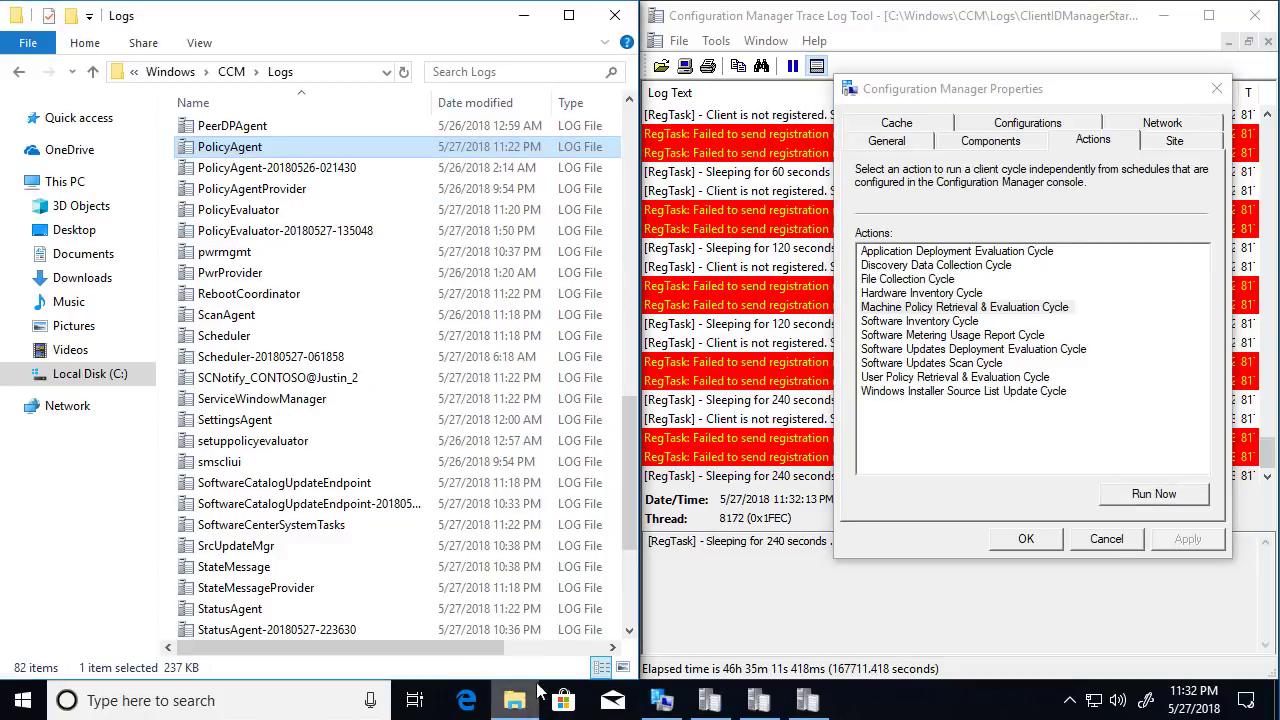
pyautogui.click(256, 231)
pyautogui.press('l')
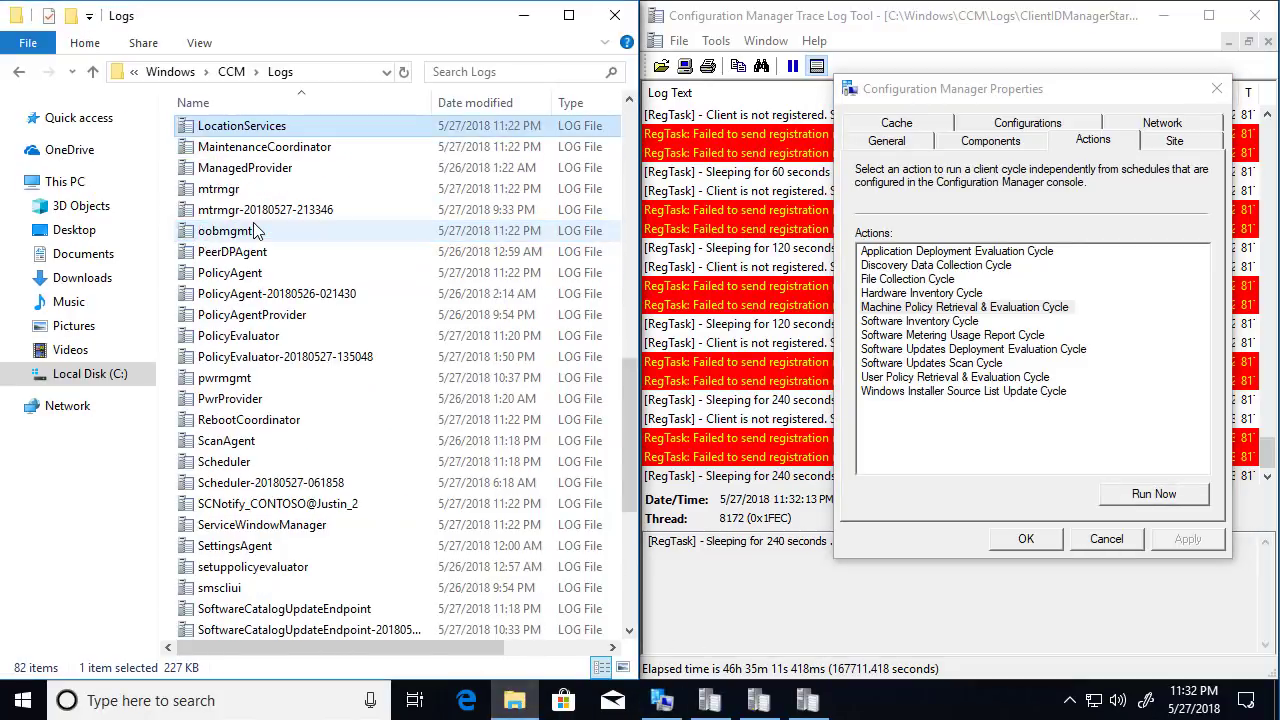
pyautogui.press('Return')
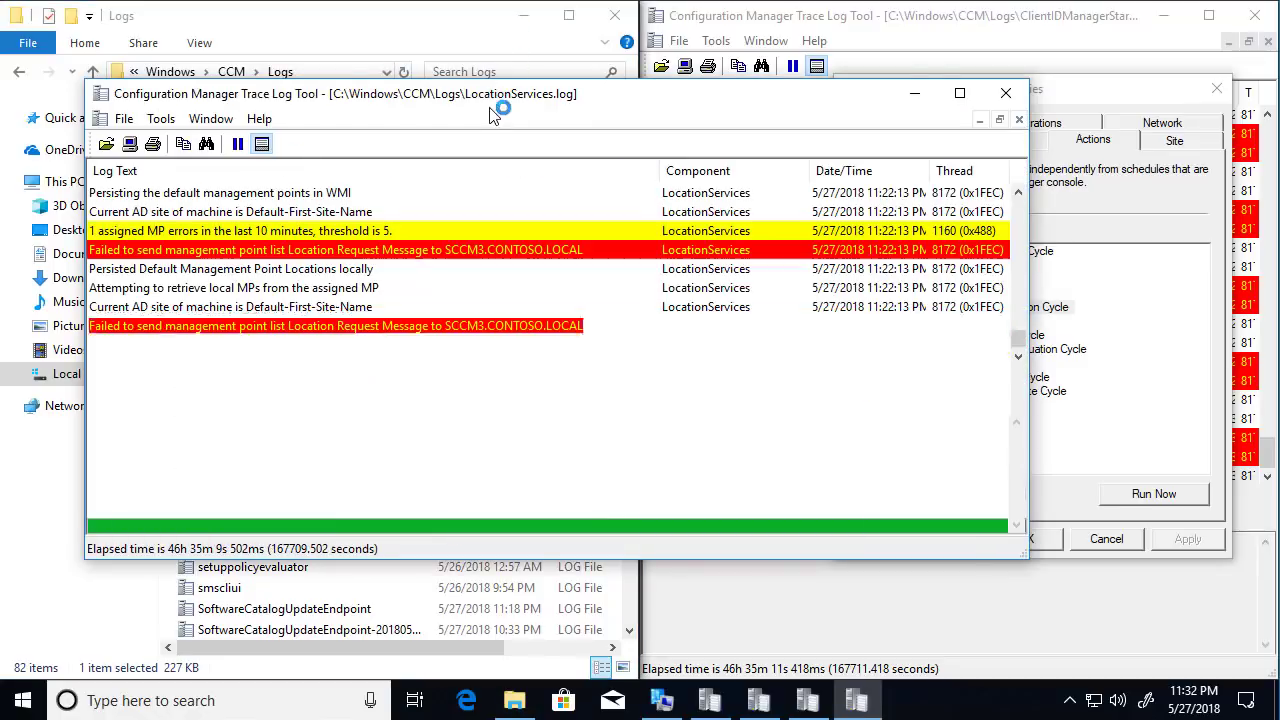
pyautogui.doubleClick(500, 100)
pyautogui.click(270, 297)
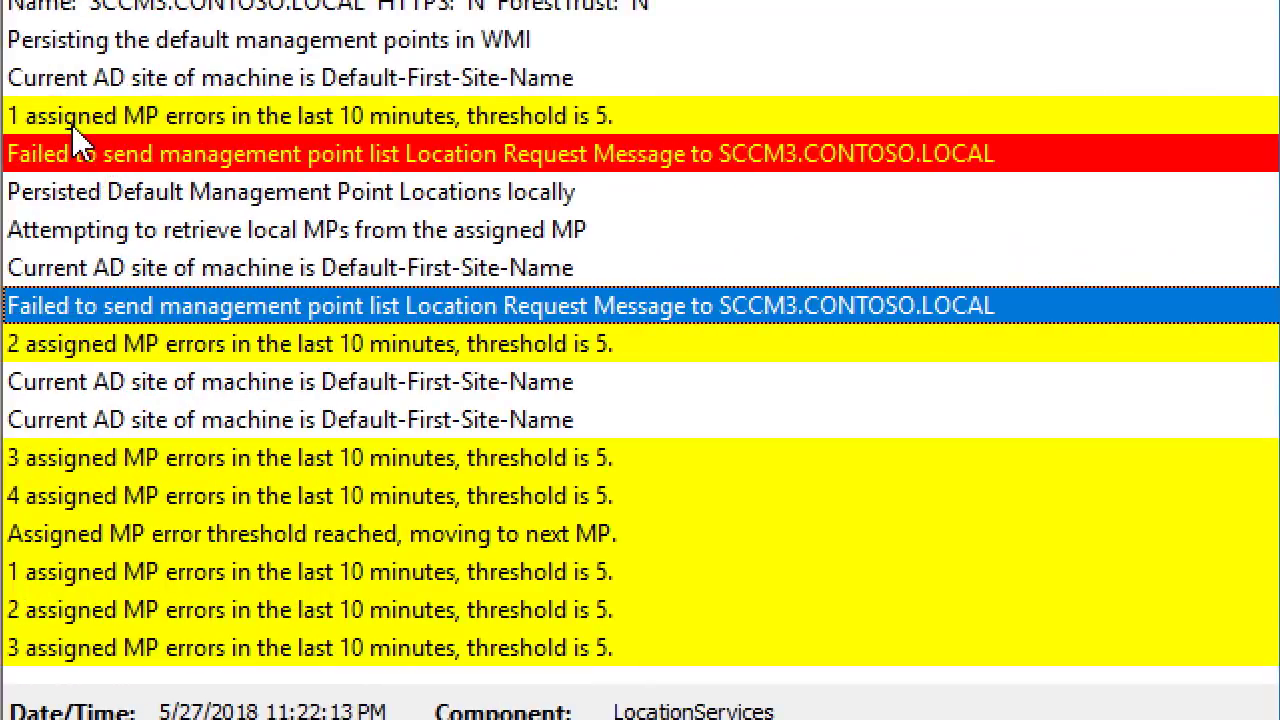
pyautogui.click(35, 204)
pyautogui.click(72, 158)
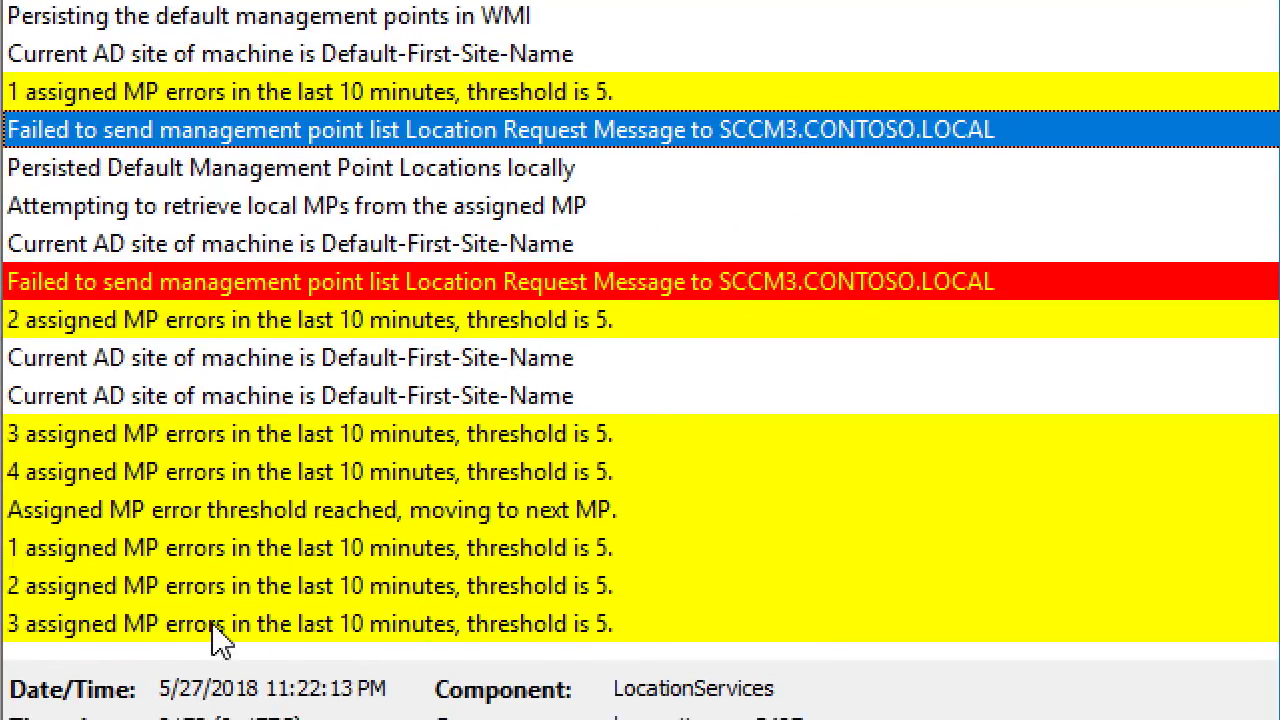
pyautogui.click(224, 626)
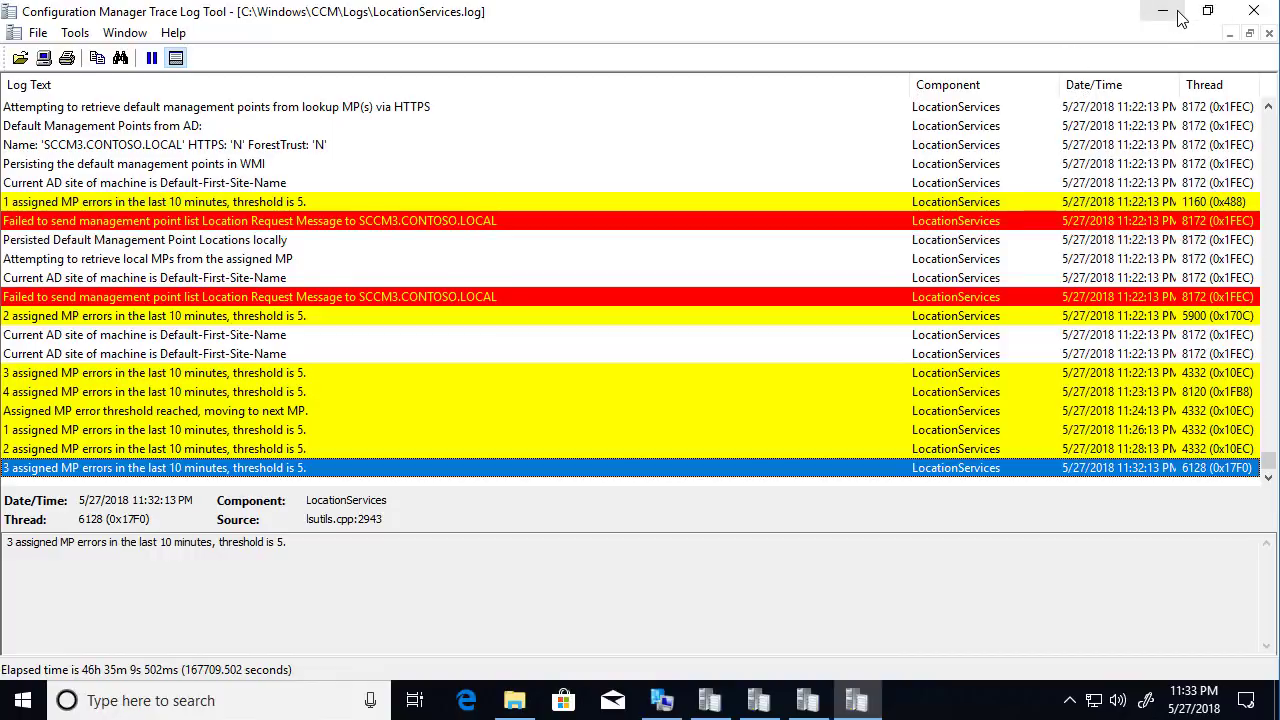
# Step: Restart the SMS Agent Host service in the Services console, and minimize the console
pyautogui.click(30, 702)
pyautogui.write('s')
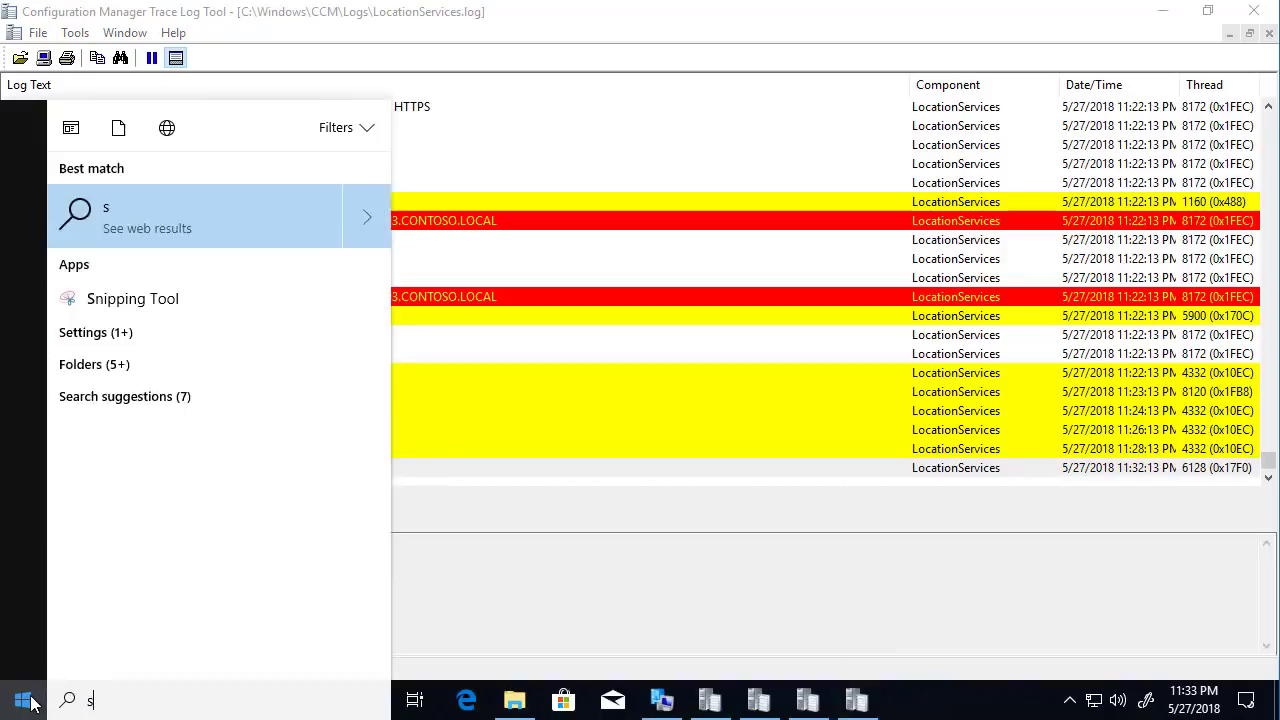
pyautogui.write('ervi')
pyautogui.press('Return')
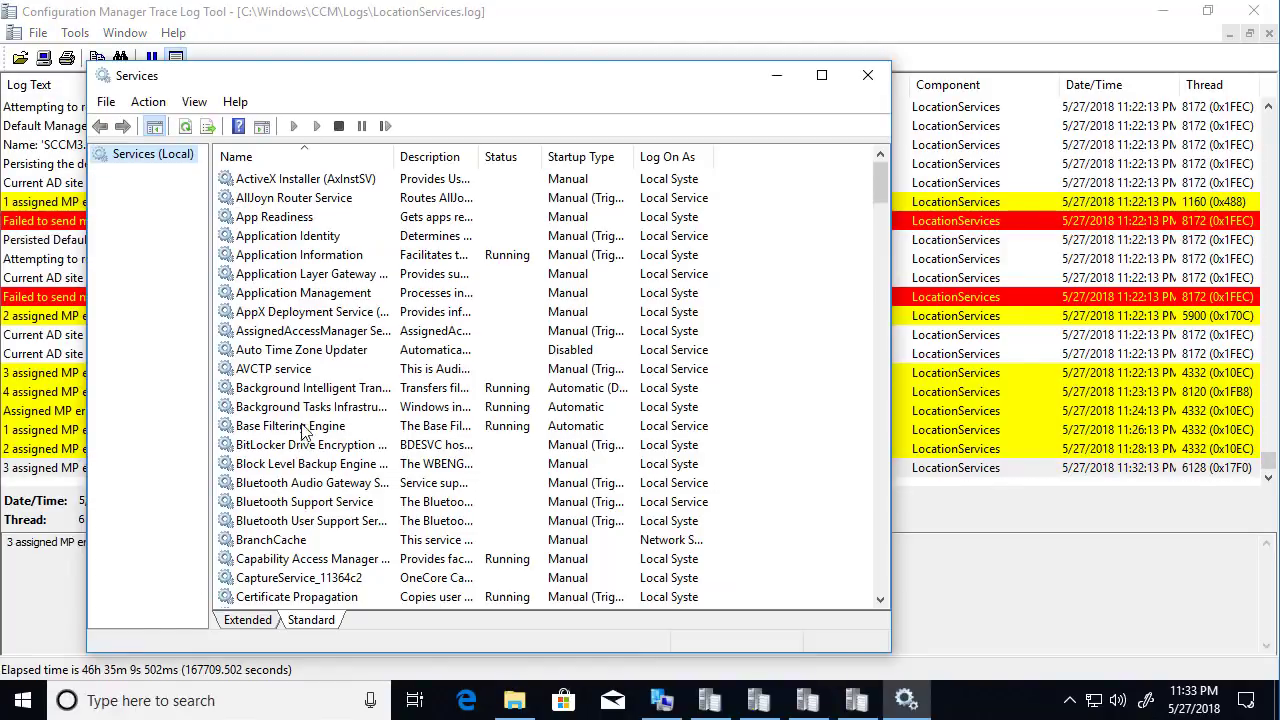
pyautogui.click(305, 428)
pyautogui.write('sms')
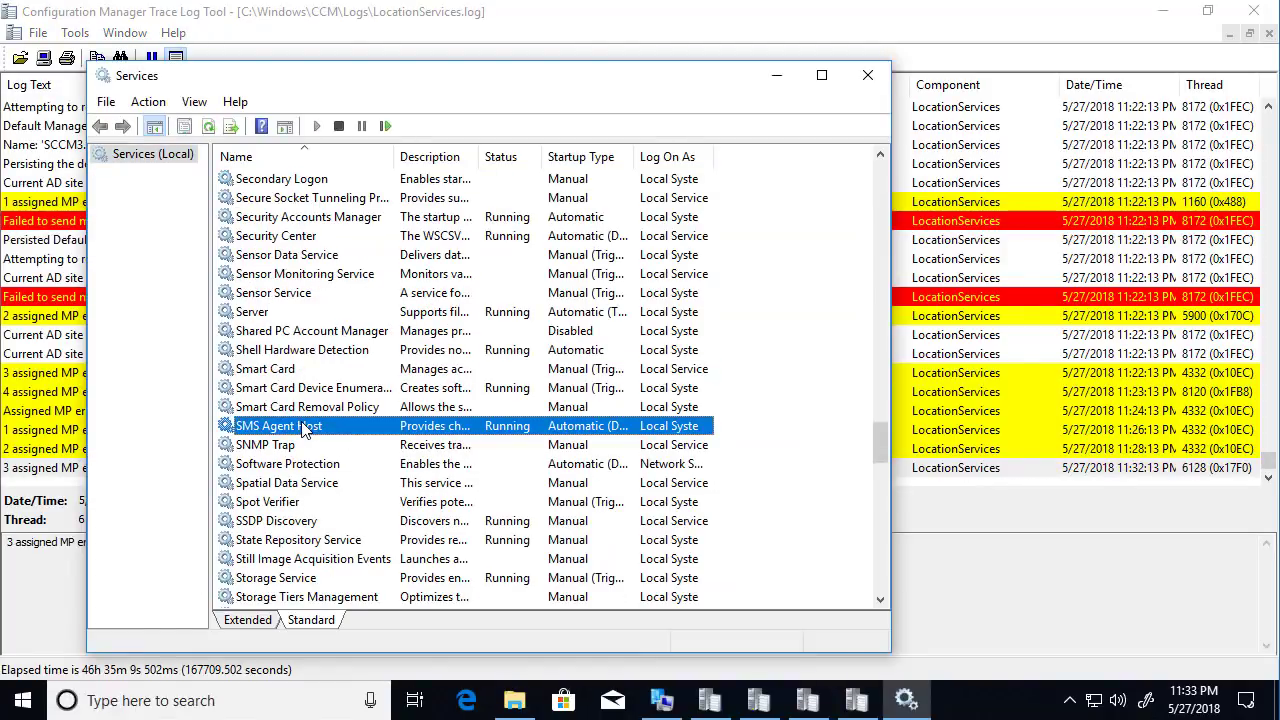
pyautogui.rightClick(305, 428)
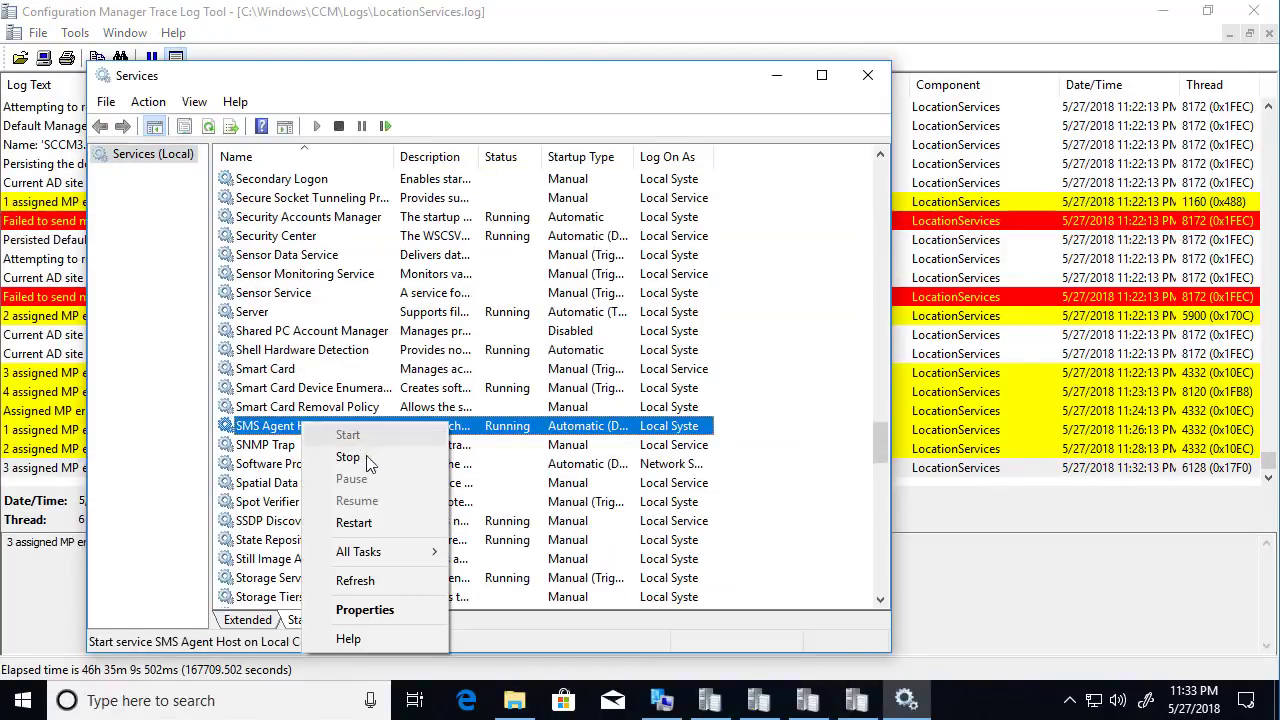
pyautogui.click(360, 521)
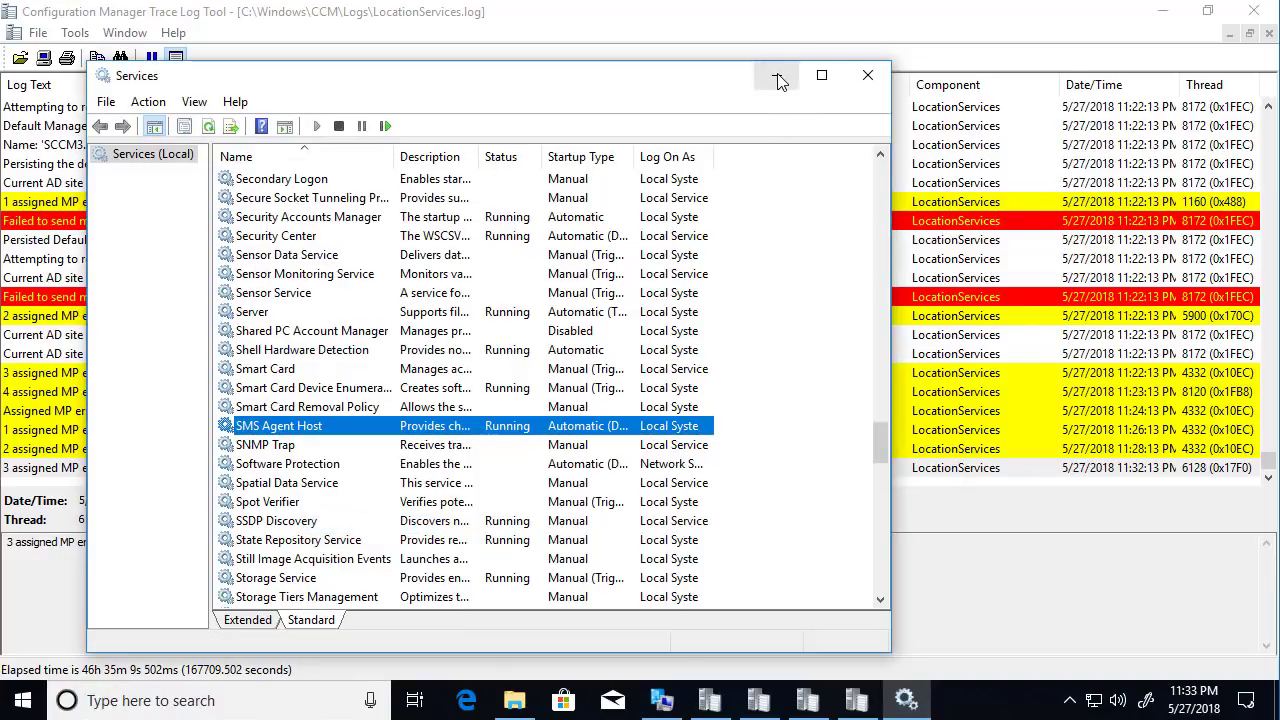
pyautogui.click(776, 76)
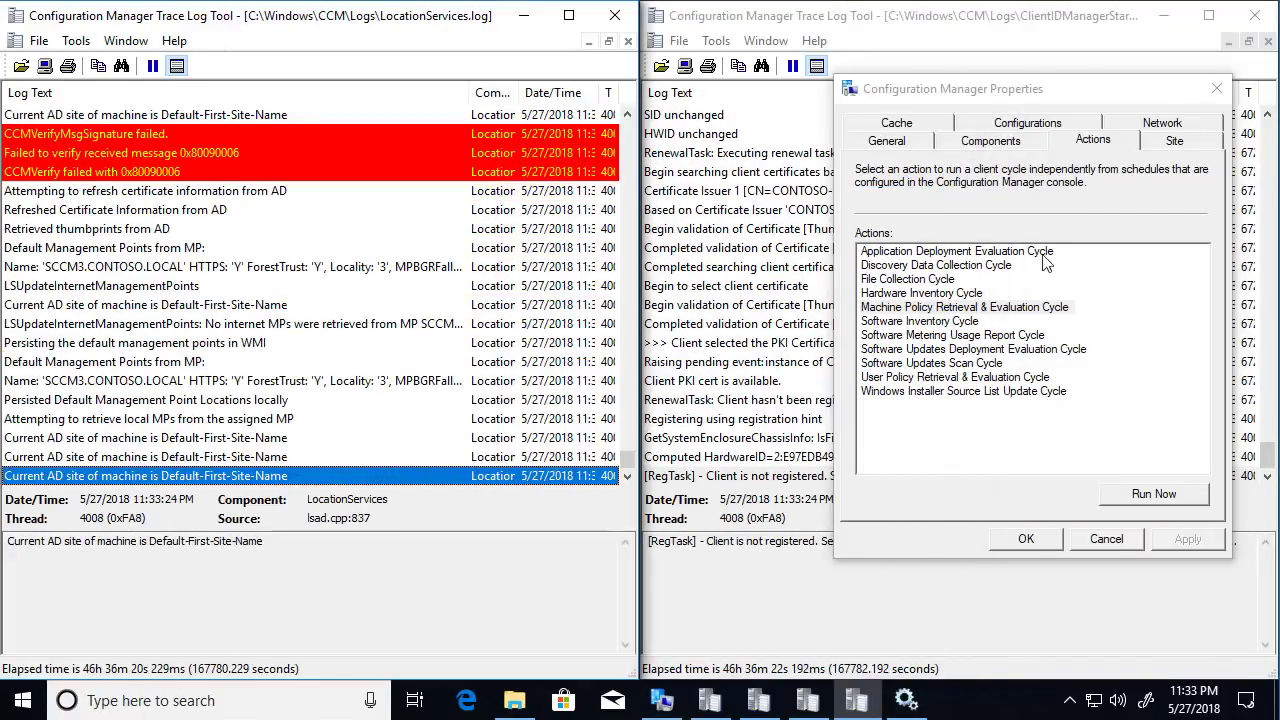
# Step: Uncover the ClientIDManagerStartup log by moving the client properties window over LocationServices, and examine its PKI certificate and client registration entries
pyautogui.moveTo(1050, 100); pyautogui.dragTo(420, 98)
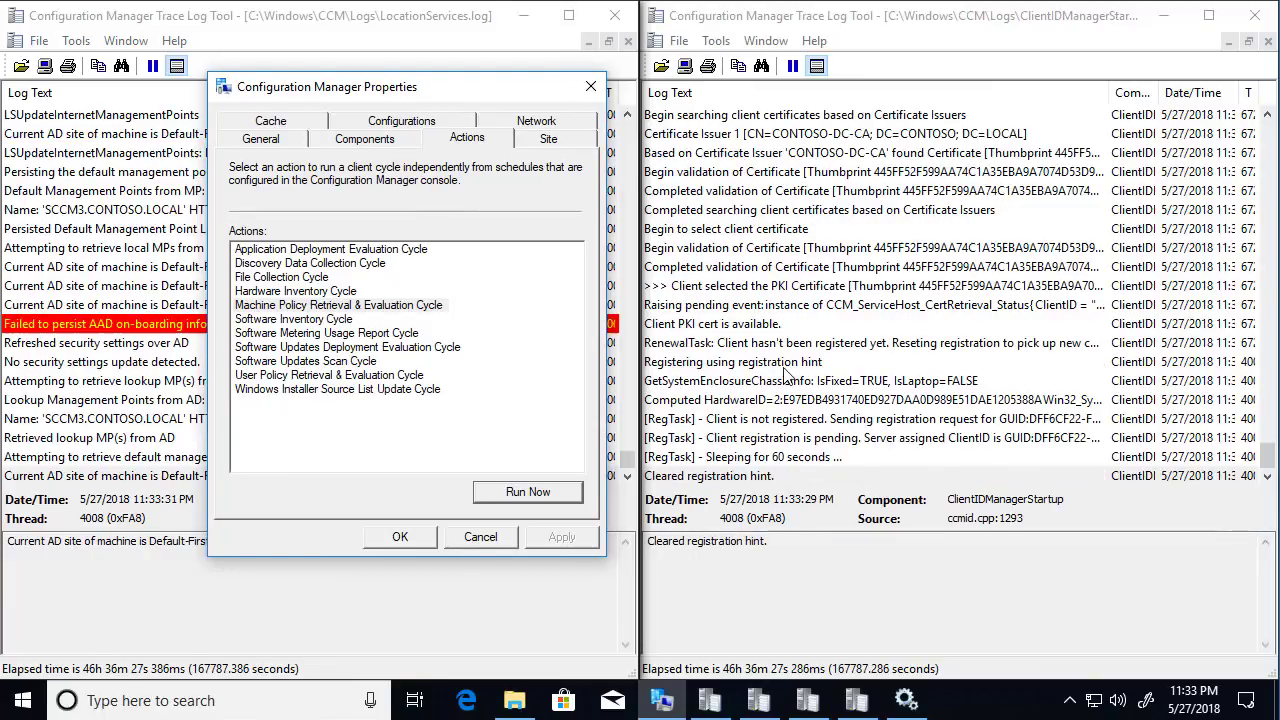
pyautogui.click(758, 270)
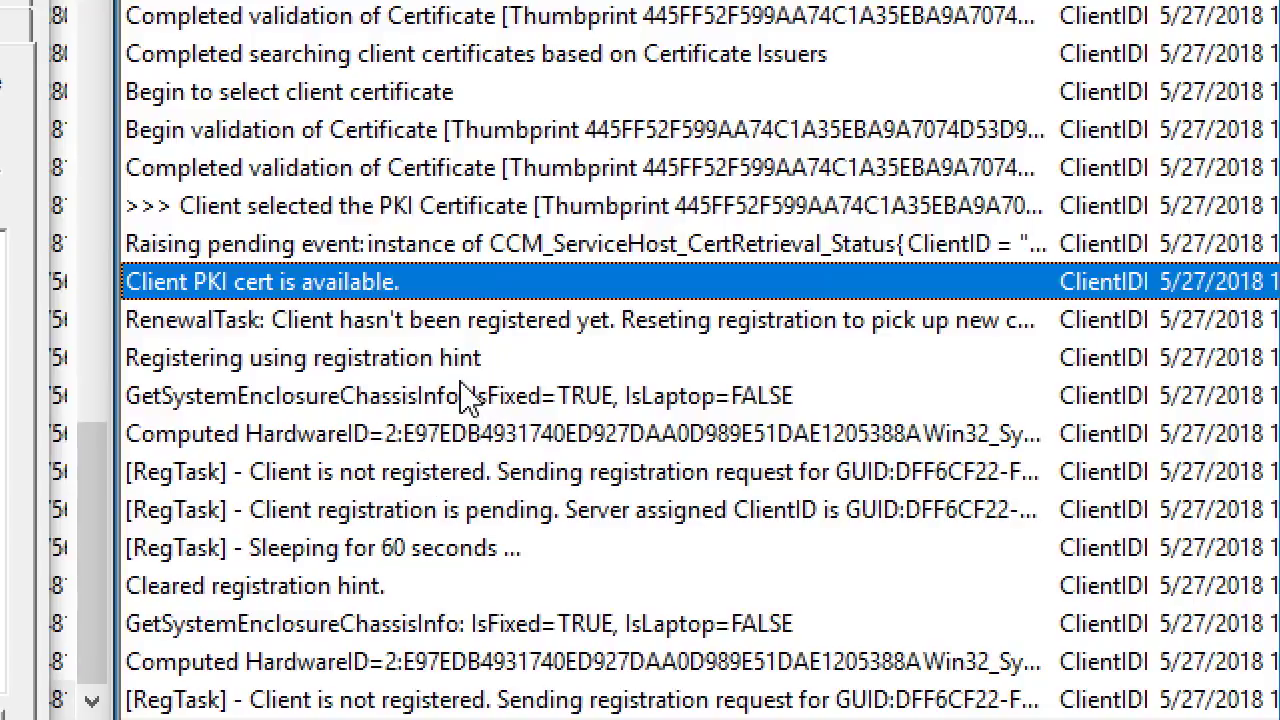
pyautogui.scroll(-1, 490, 405)
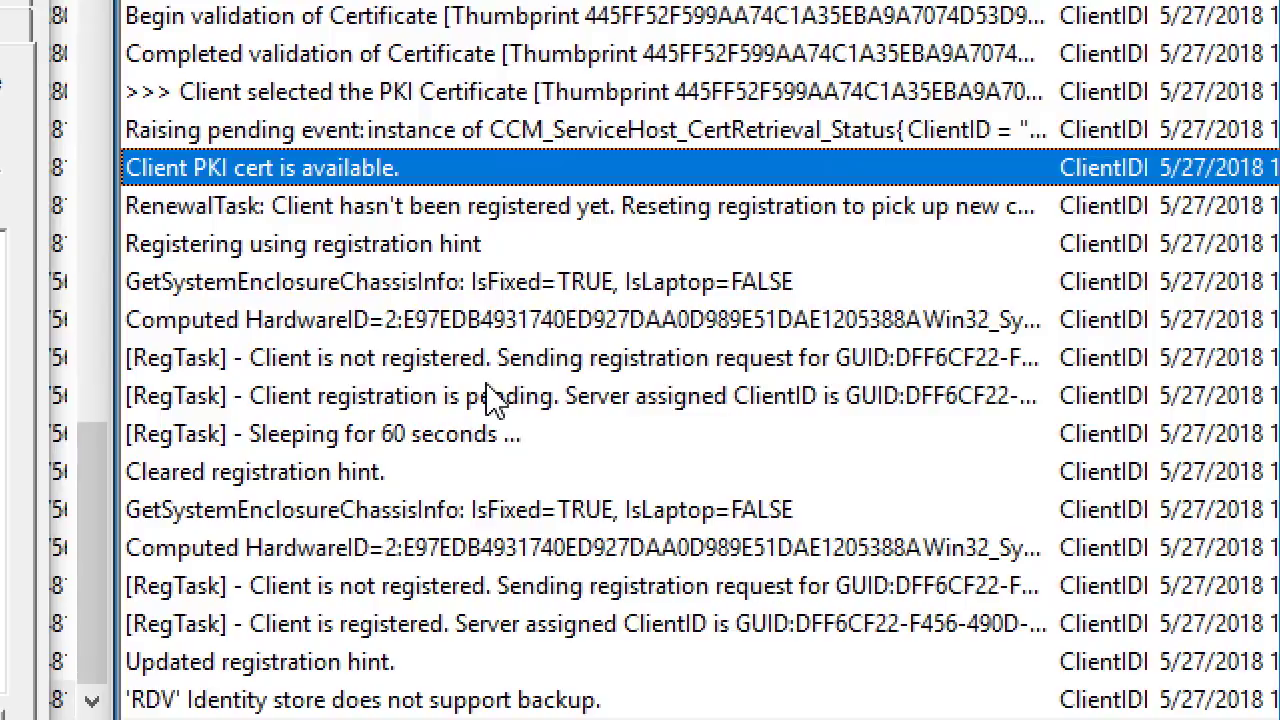
pyautogui.click(497, 325)
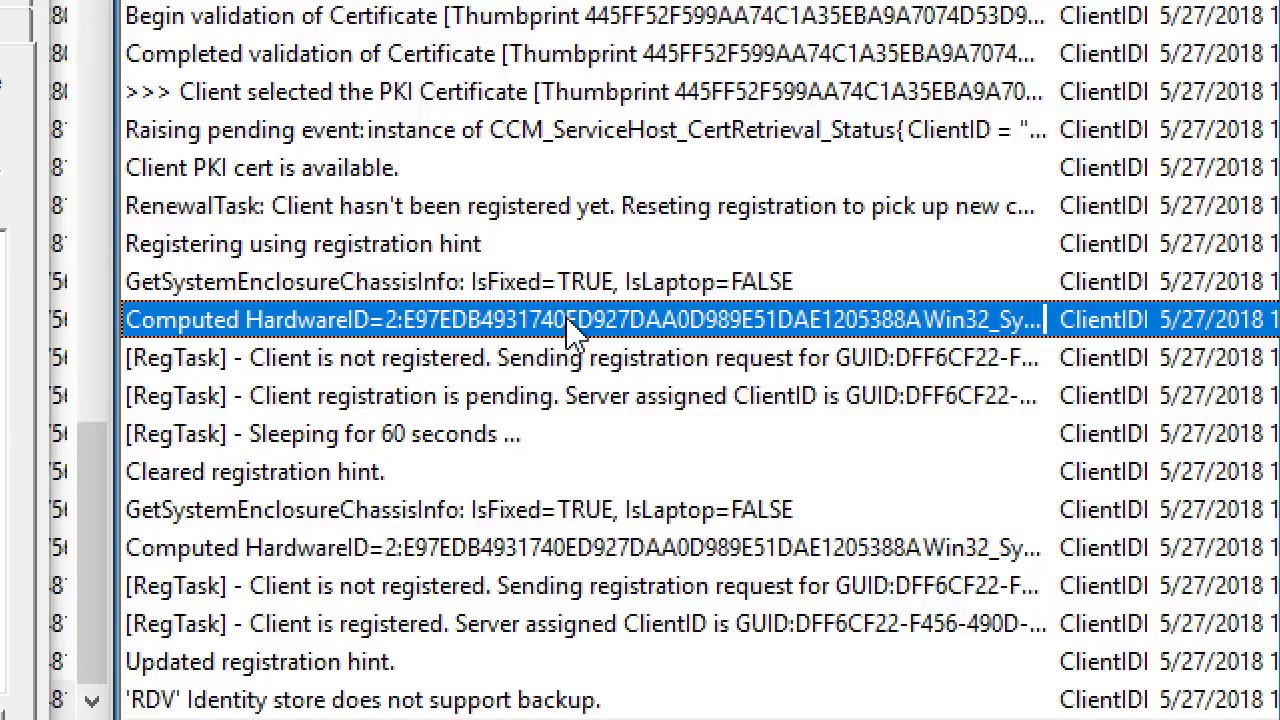
pyautogui.scroll(-3, 568, 390)
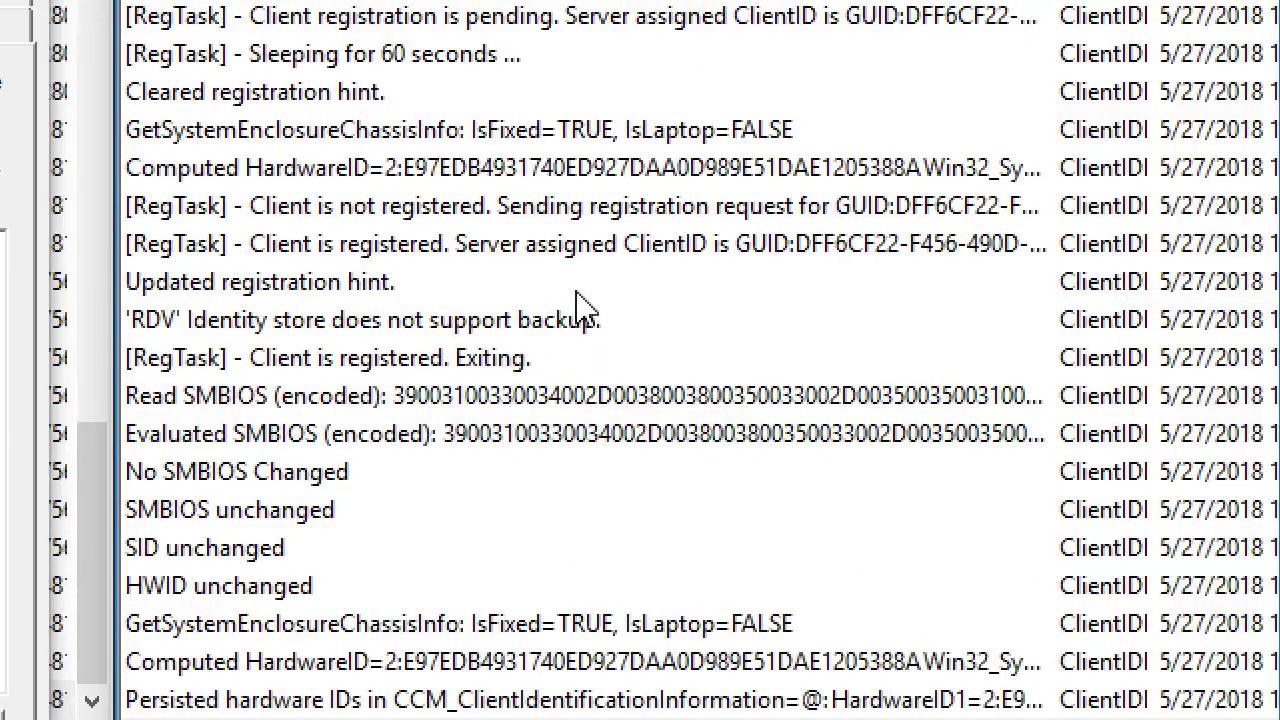
pyautogui.click(472, 258)
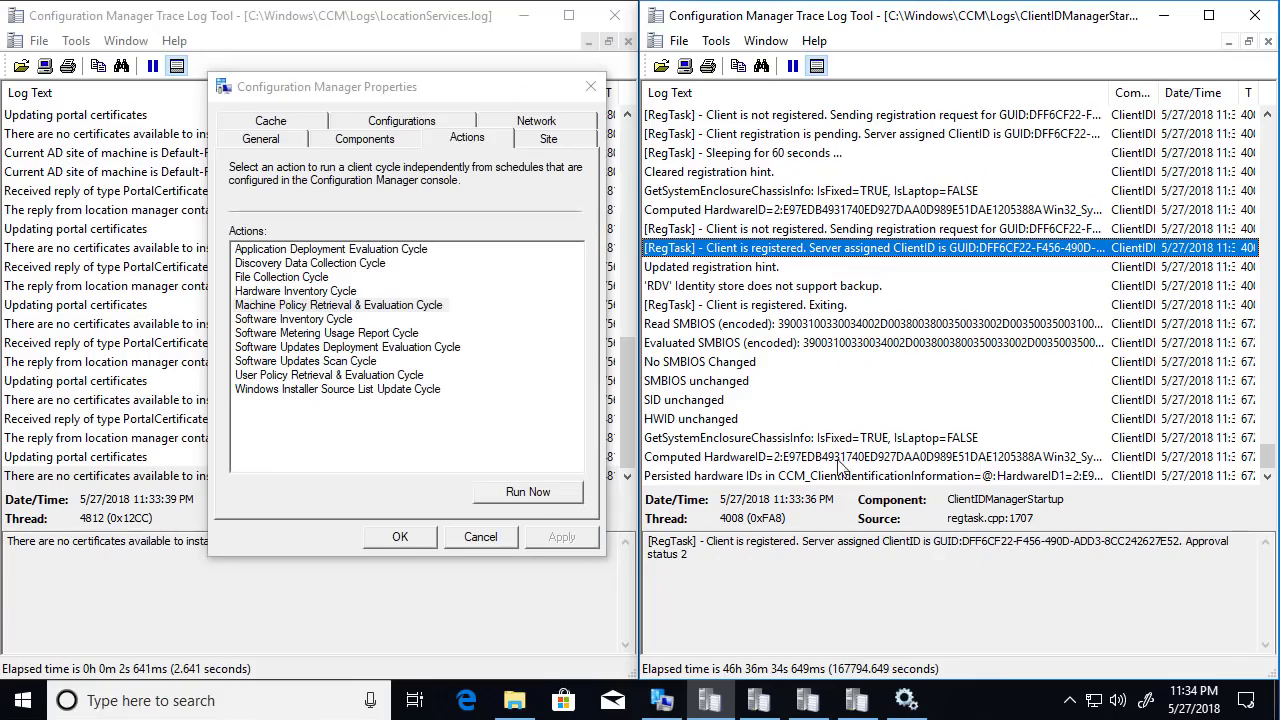
pyautogui.moveTo(790, 574); pyautogui.dragTo(532, 448)
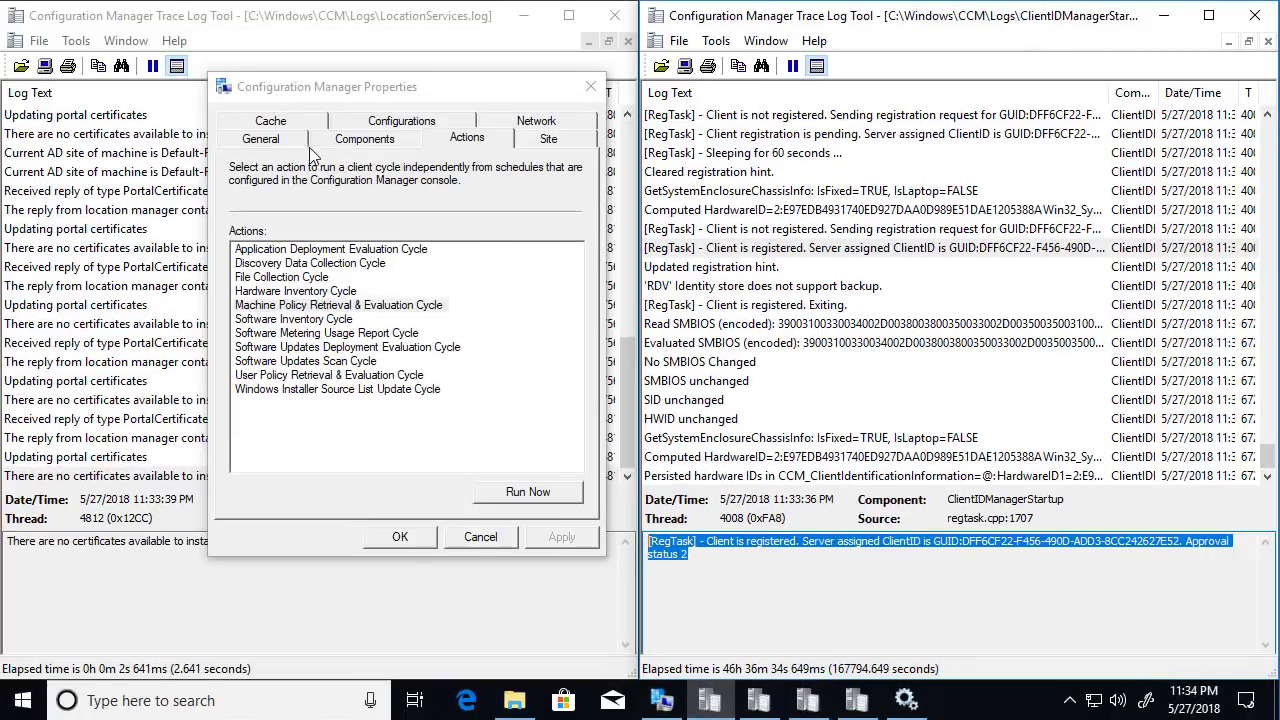
# Step: Close and reopen the Configuration Manager client properties from Control Panel, check the client certificate type, and close Control Panel
pyautogui.click(272, 146)
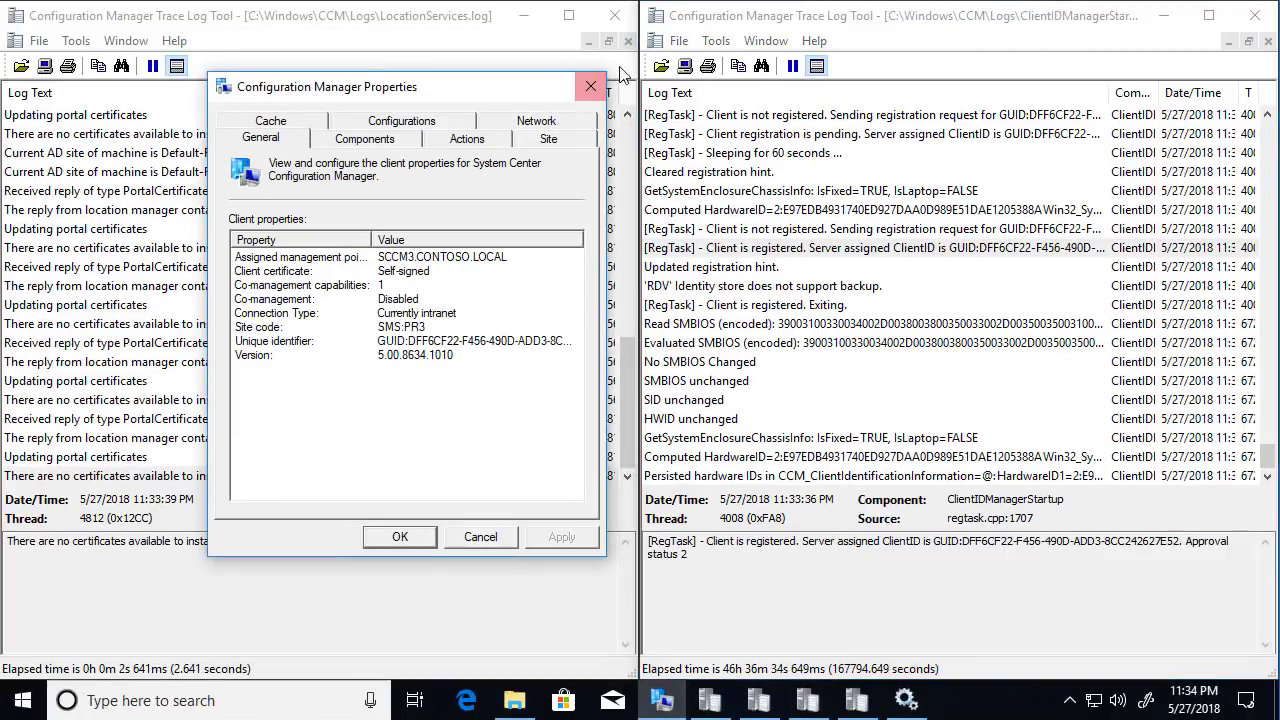
pyautogui.click(591, 86)
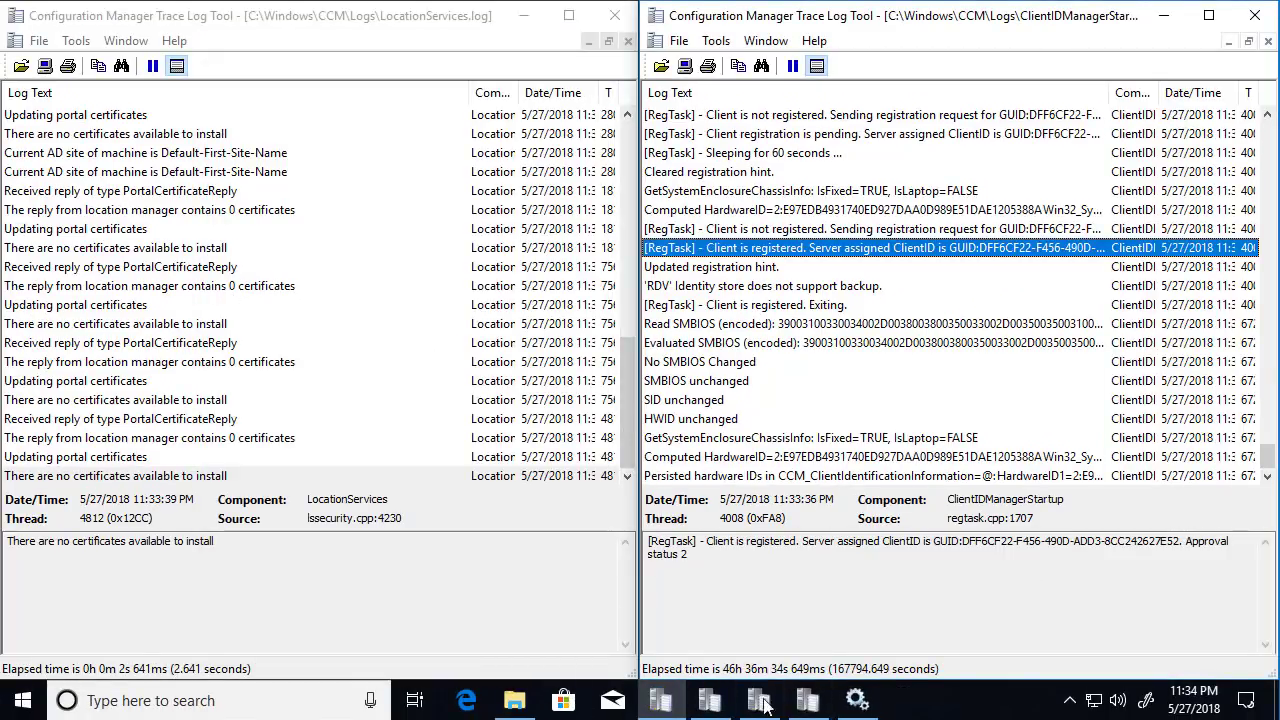
pyautogui.click(20, 708)
pyautogui.write('cont')
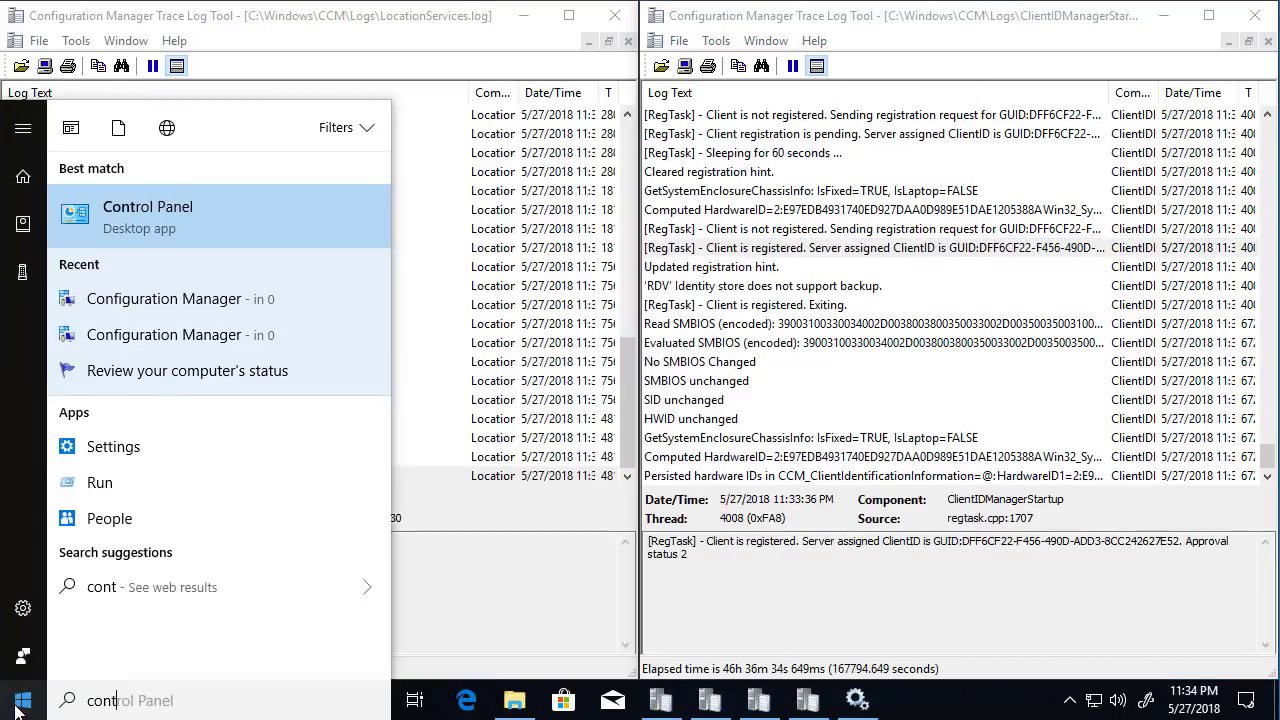
pyautogui.press('Return')
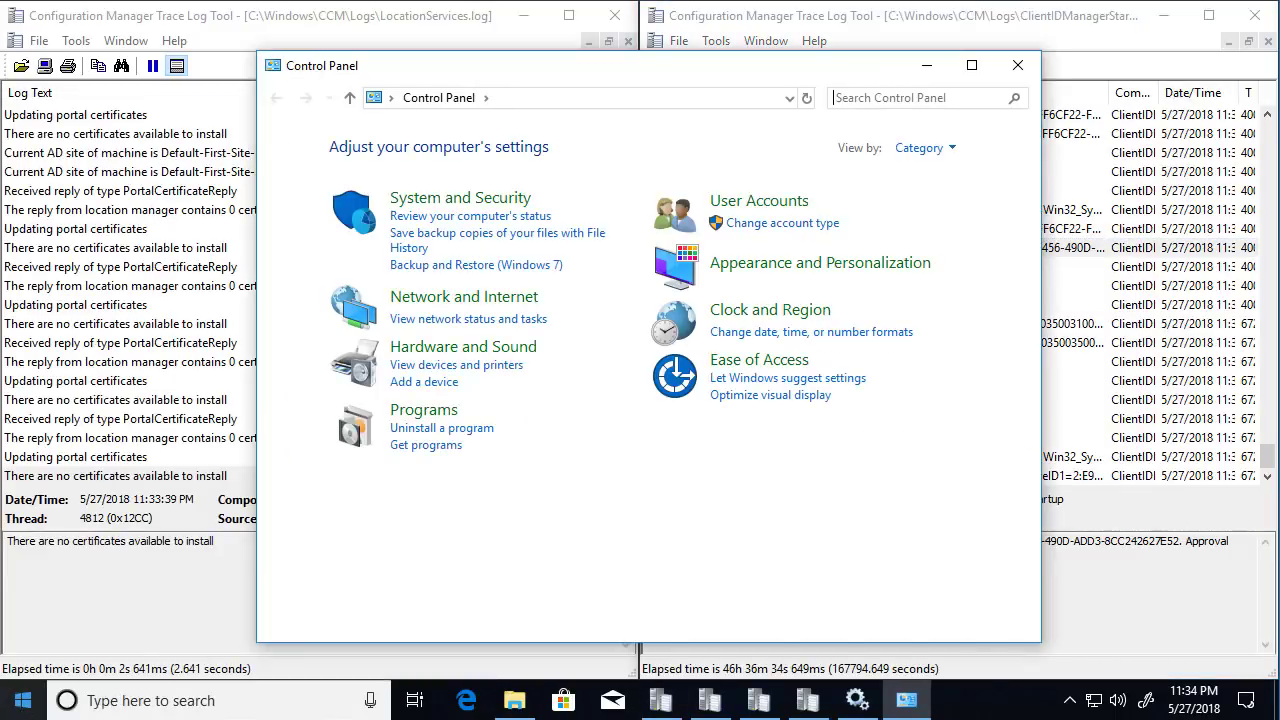
pyautogui.click(460, 200)
pyautogui.scroll(-2, 615, 525)
pyautogui.click(598, 618)
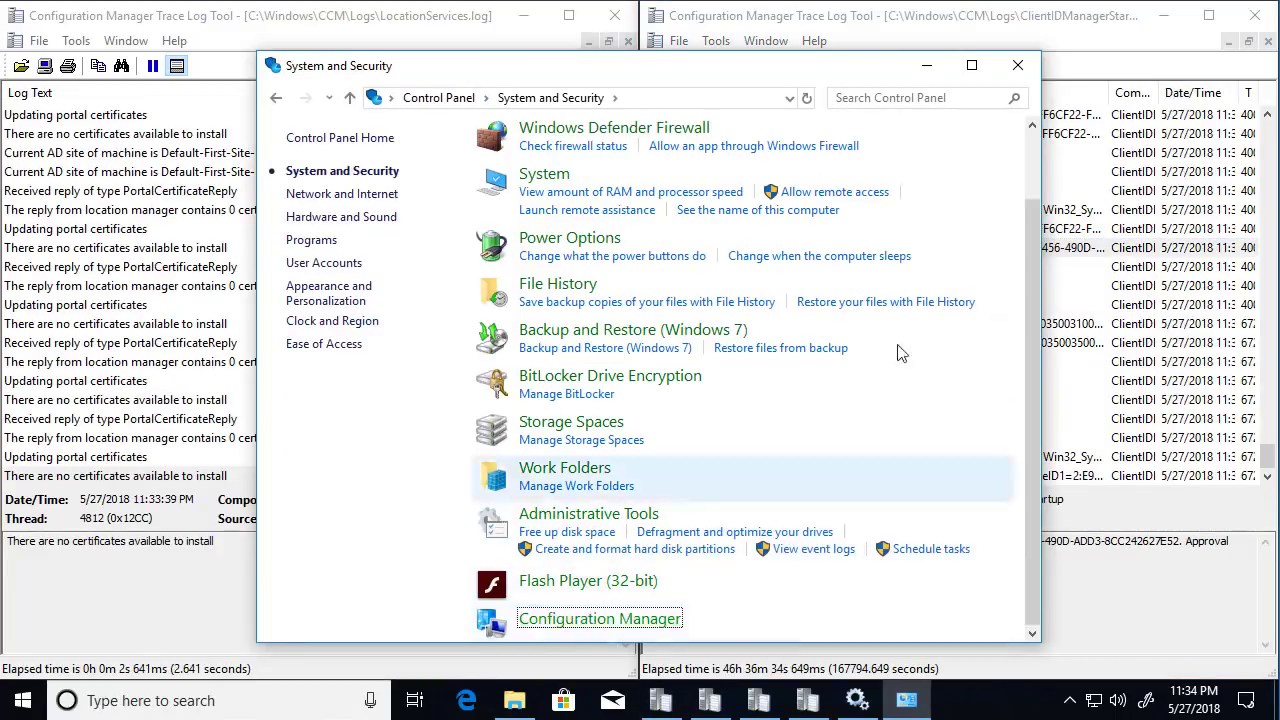
pyautogui.click(203, 228)
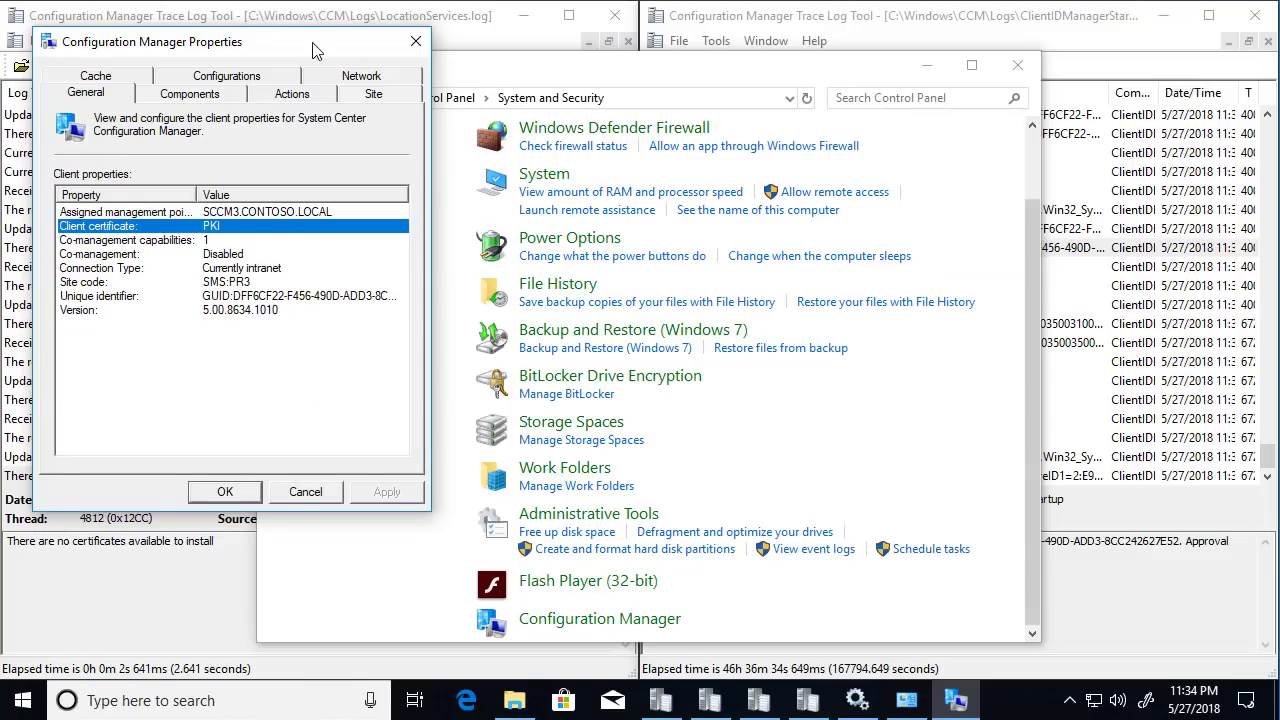
pyautogui.moveTo(313, 50); pyautogui.dragTo(1117, 159)
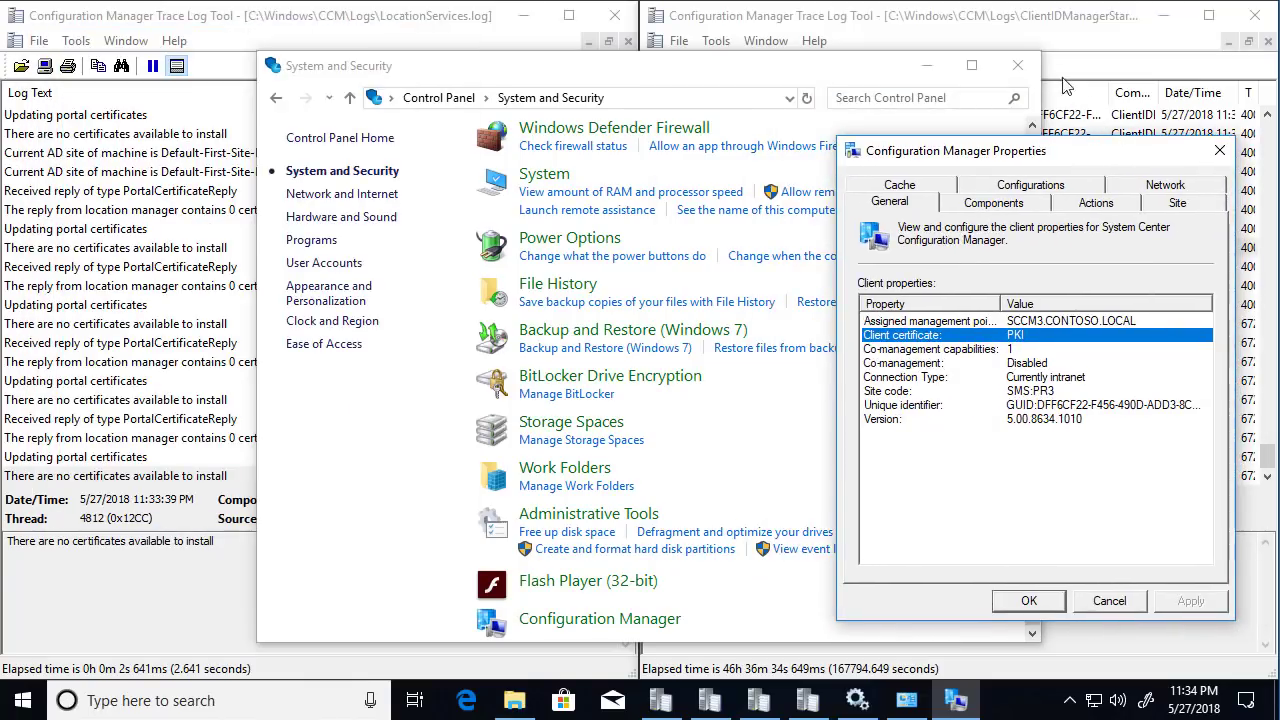
pyautogui.click(1018, 66)
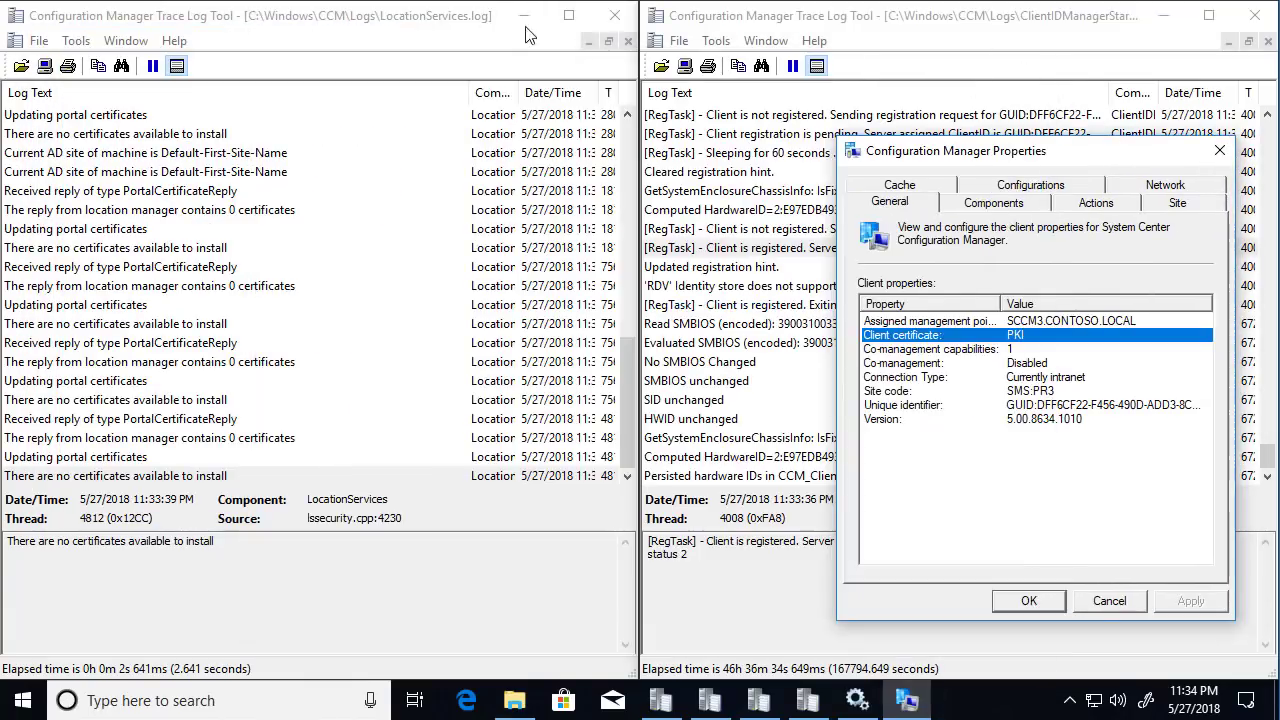
# Step: Close the LocationServices log, examine the HRESULT and queue entries in the CcmMessaging log, and close that log too
pyautogui.click(614, 15)
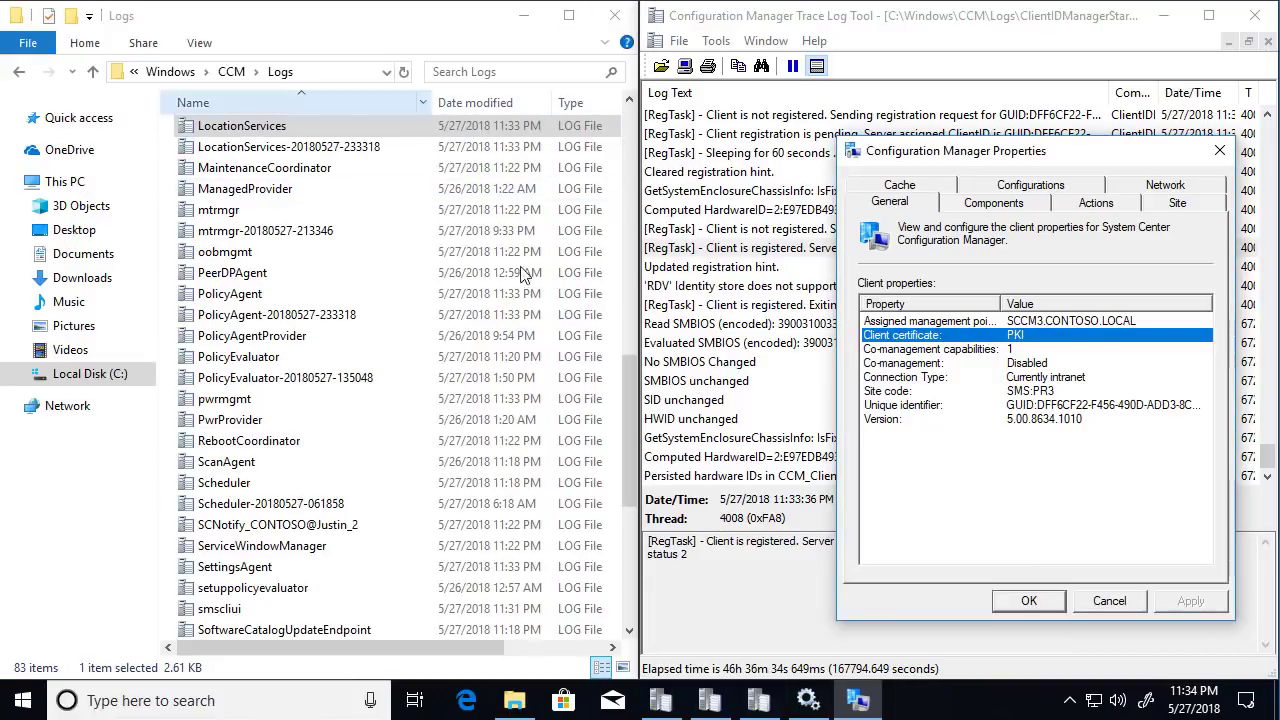
pyautogui.click(709, 700)
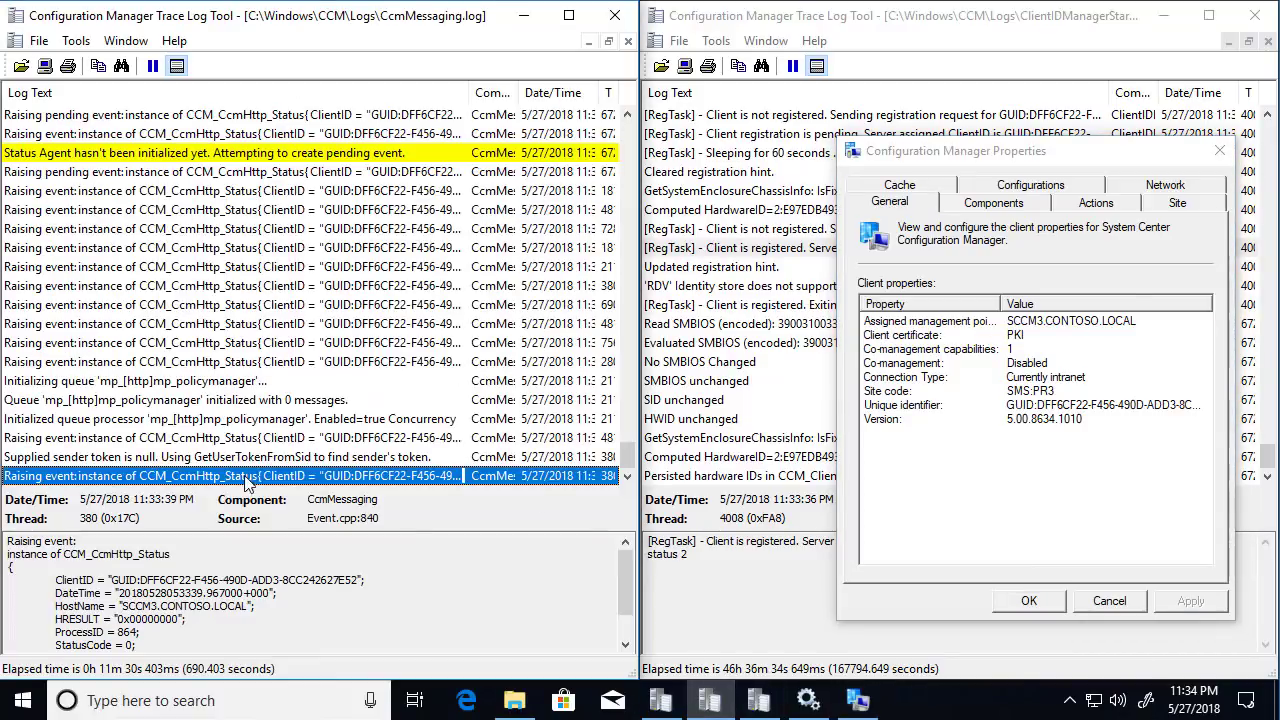
pyautogui.click(274, 307)
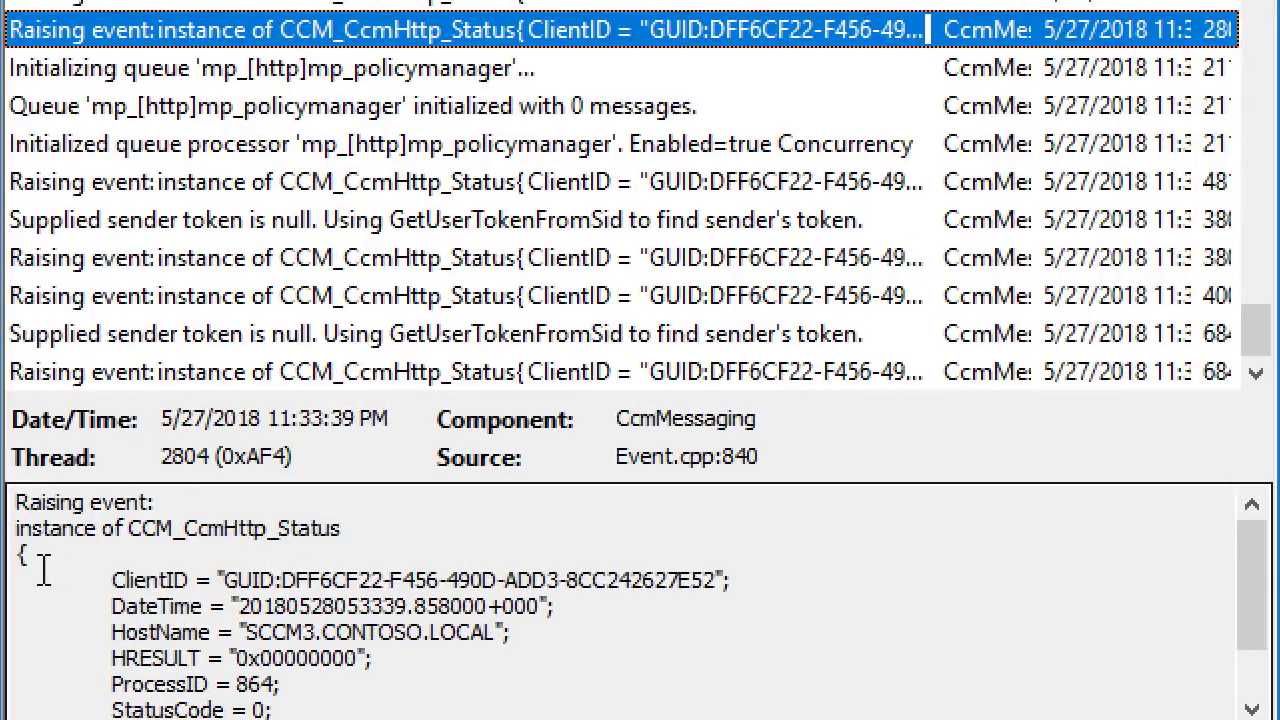
pyautogui.scroll(-1, 43, 570)
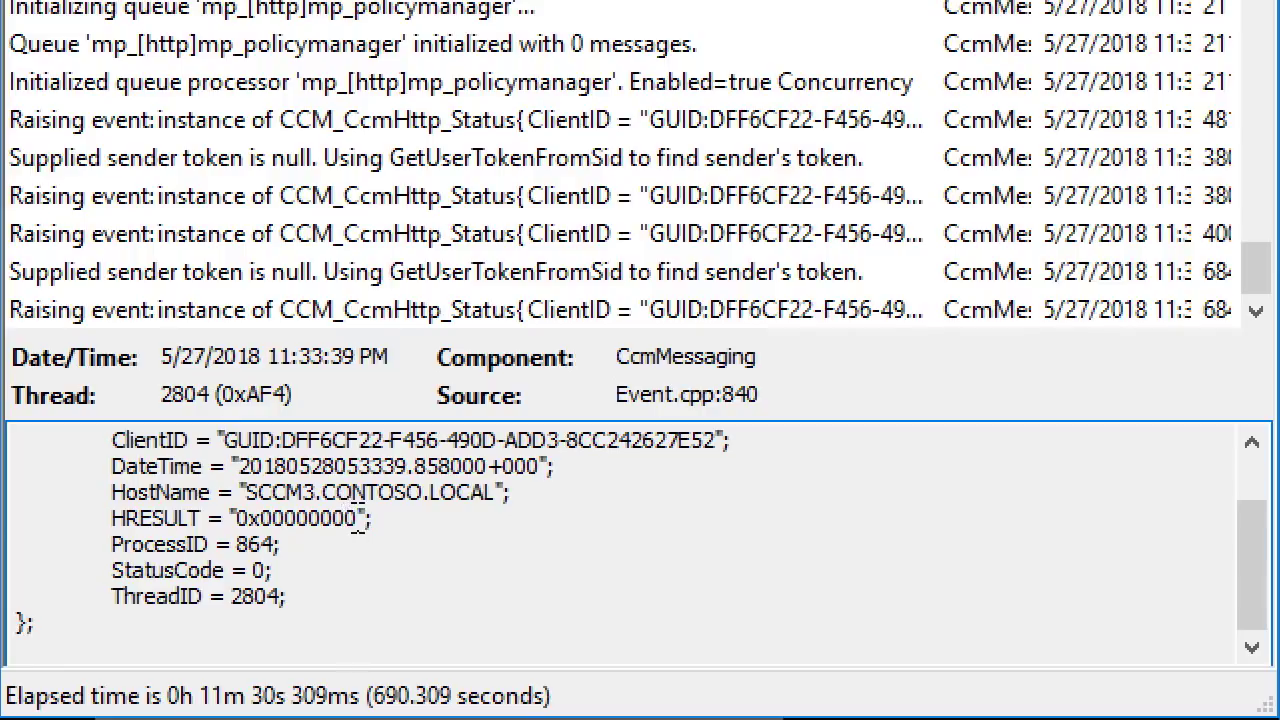
pyautogui.moveTo(357, 520); pyautogui.dragTo(249, 518)
pyautogui.scroll(1, 430, 512)
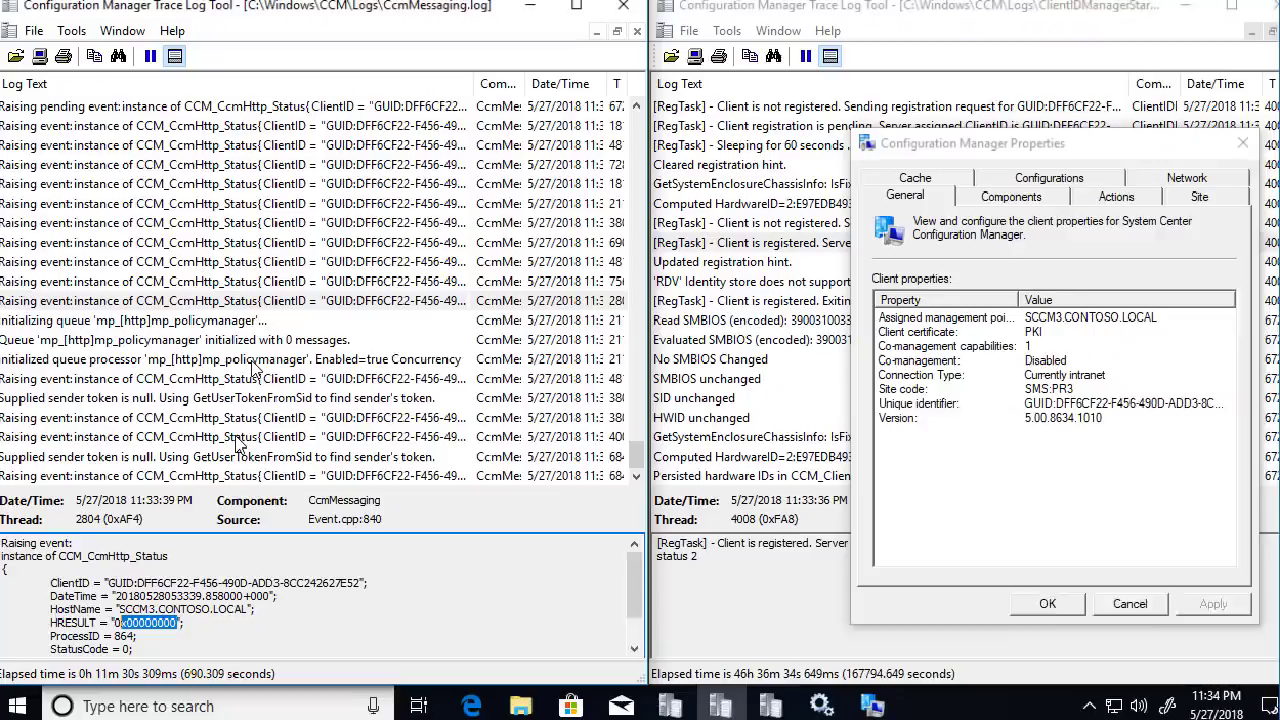
pyautogui.click(462, 86)
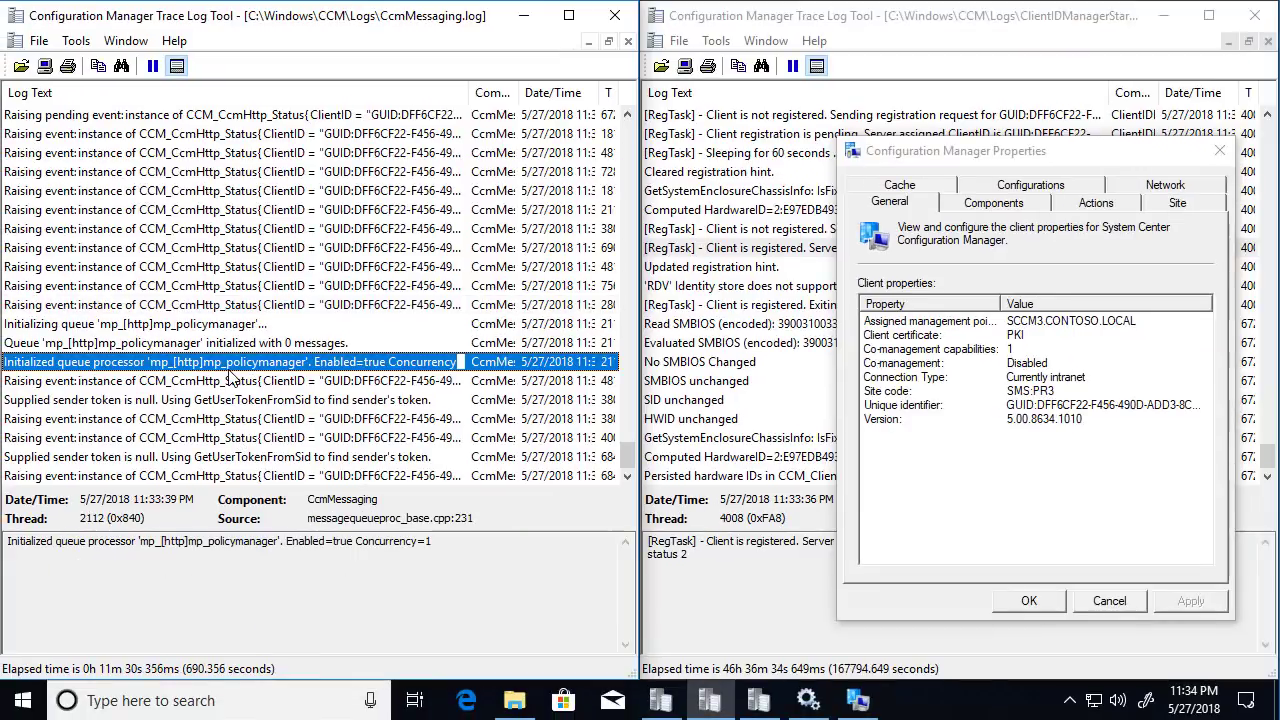
pyautogui.click(615, 17)
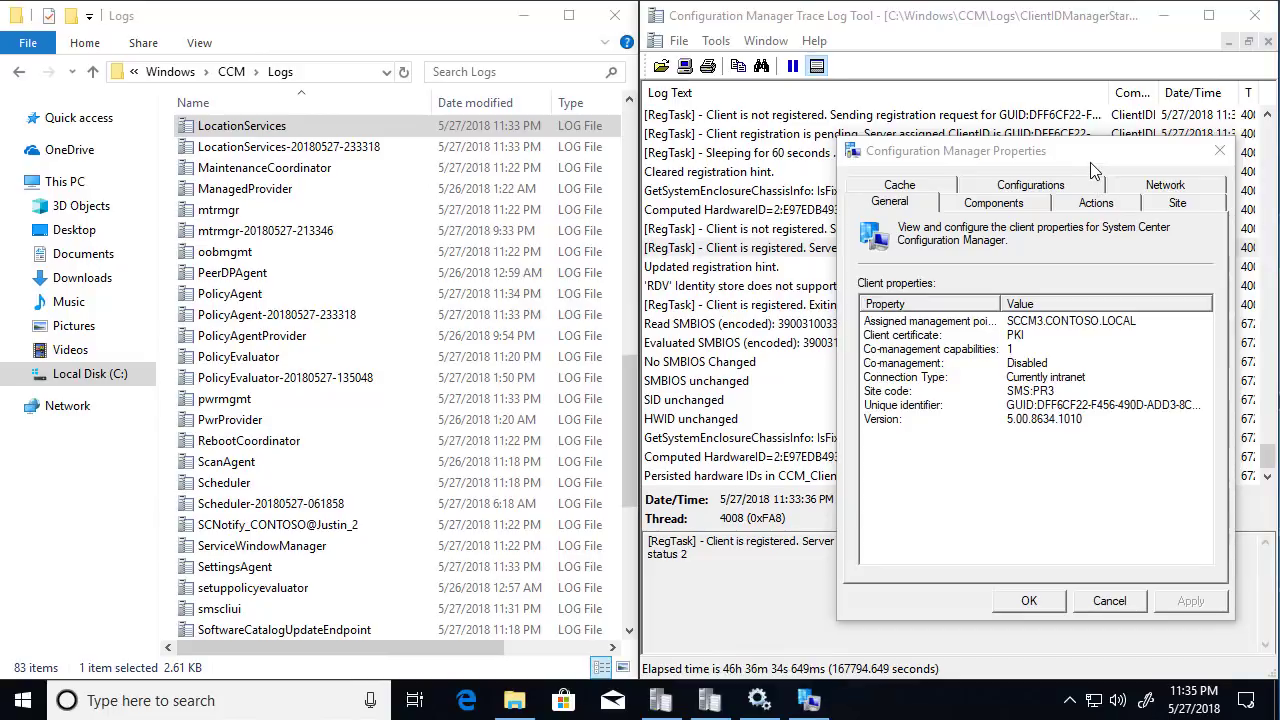
pyautogui.click(1093, 172)
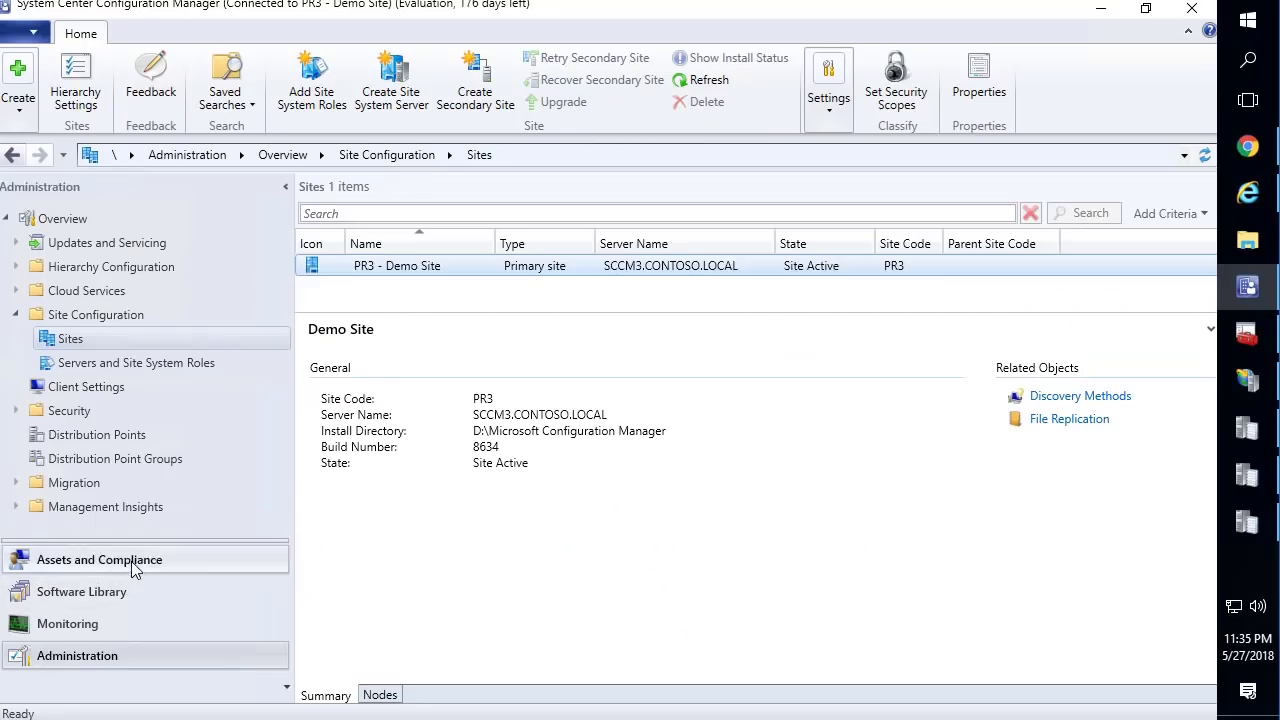
# Step: Show the Devices list in Assets and Compliance with more room for its rows, and add the Client Certificate column
pyautogui.click(135, 562)
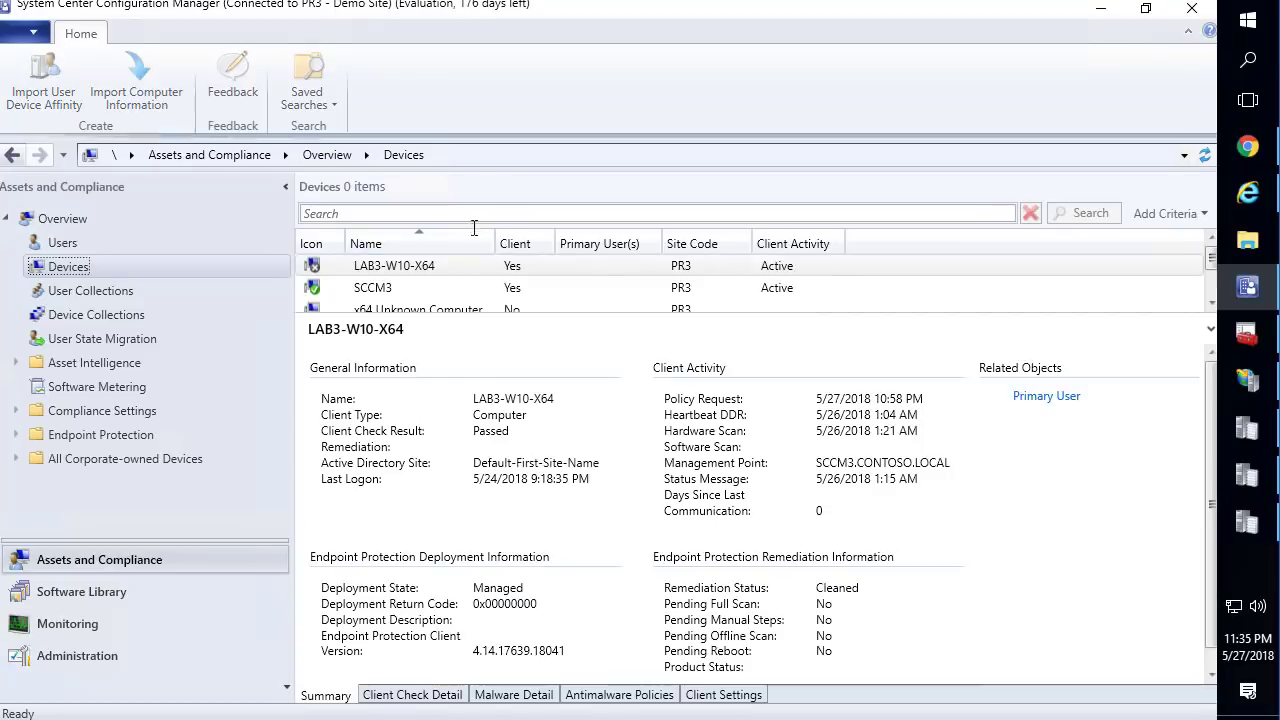
pyautogui.moveTo(447, 314); pyautogui.dragTo(445, 366)
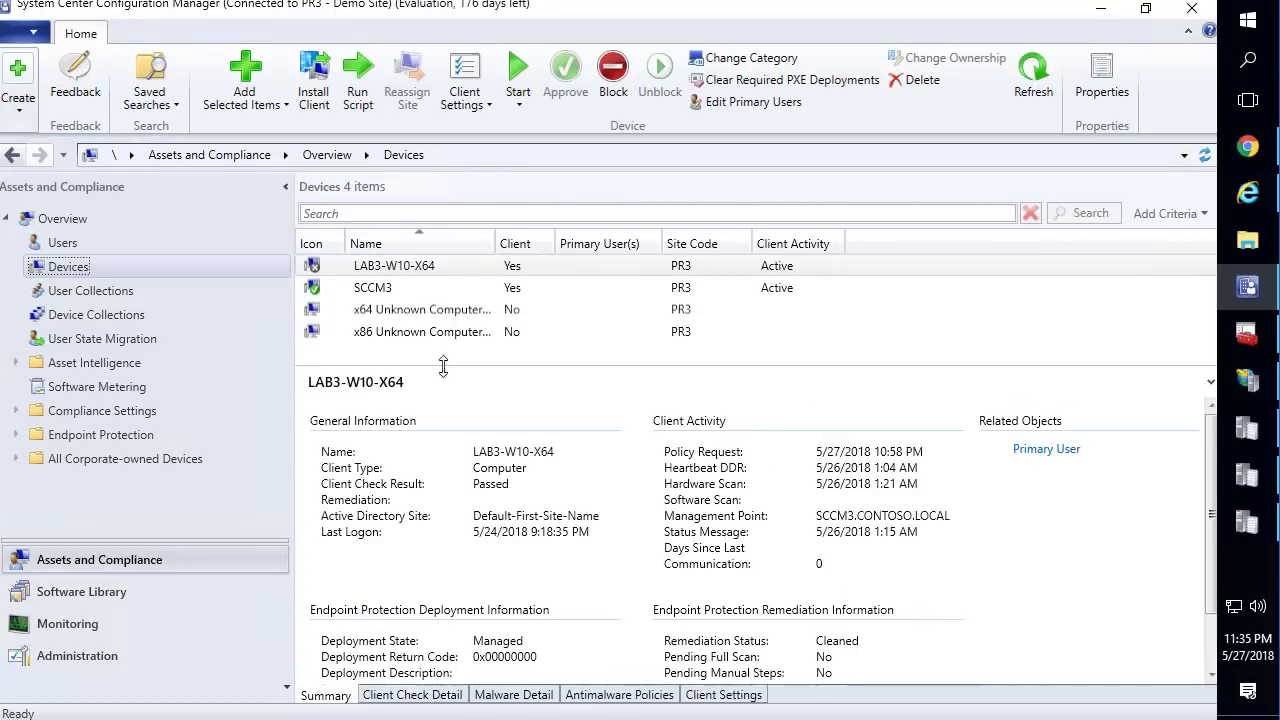
pyautogui.click(411, 268)
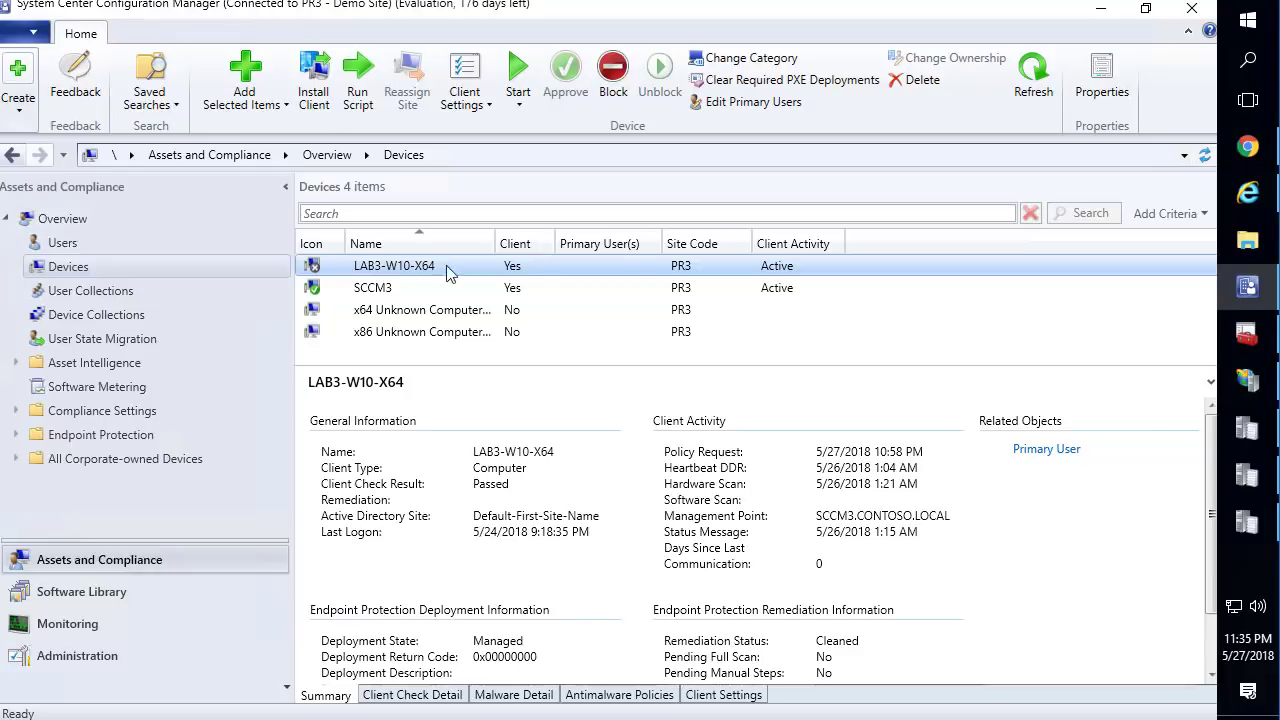
pyautogui.rightClick(585, 251)
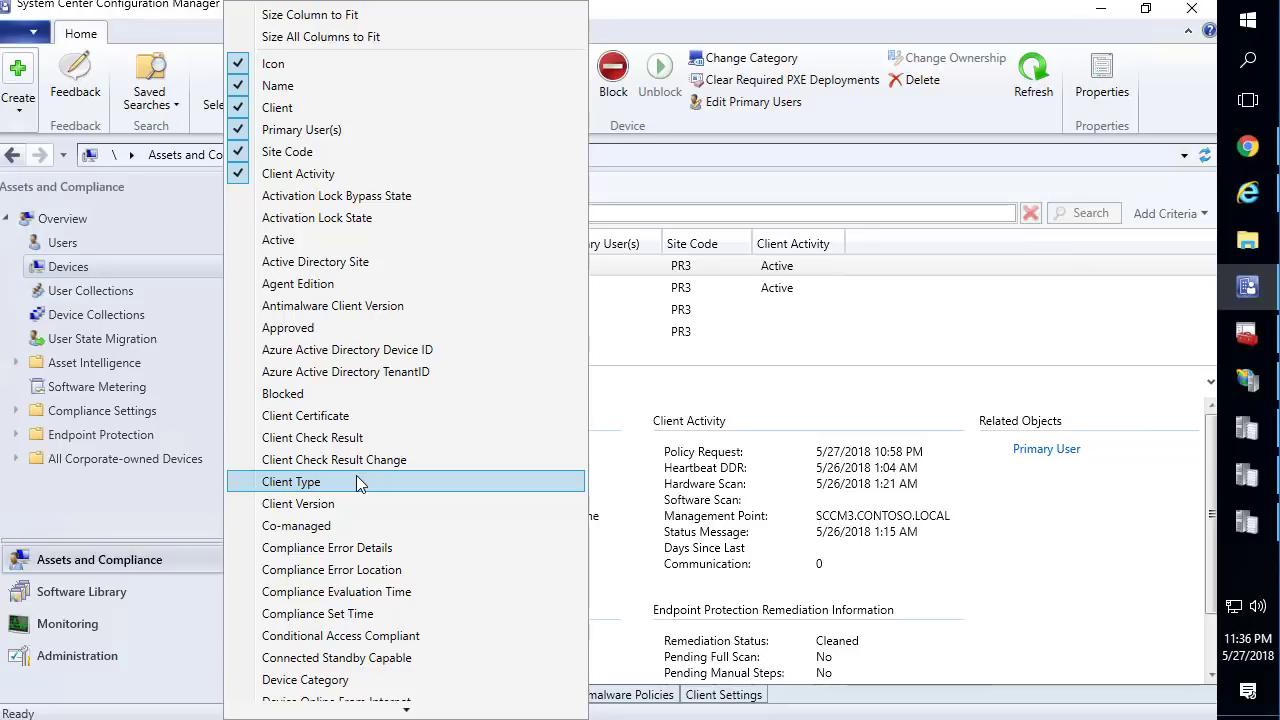
pyautogui.click(338, 416)
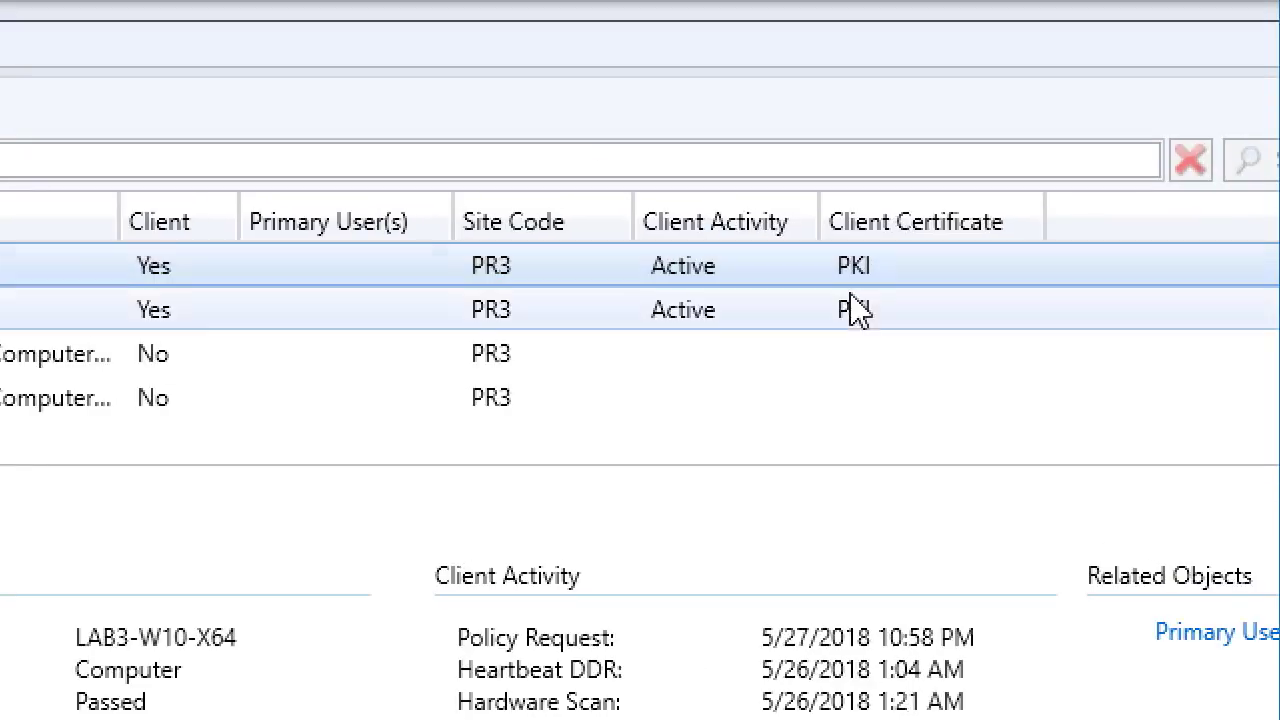
# Step: Check the client certificate type of the LAB3-W10-X64 and SCCM3 devices, and refresh the device list
pyautogui.click(853, 305)
pyautogui.click(862, 265)
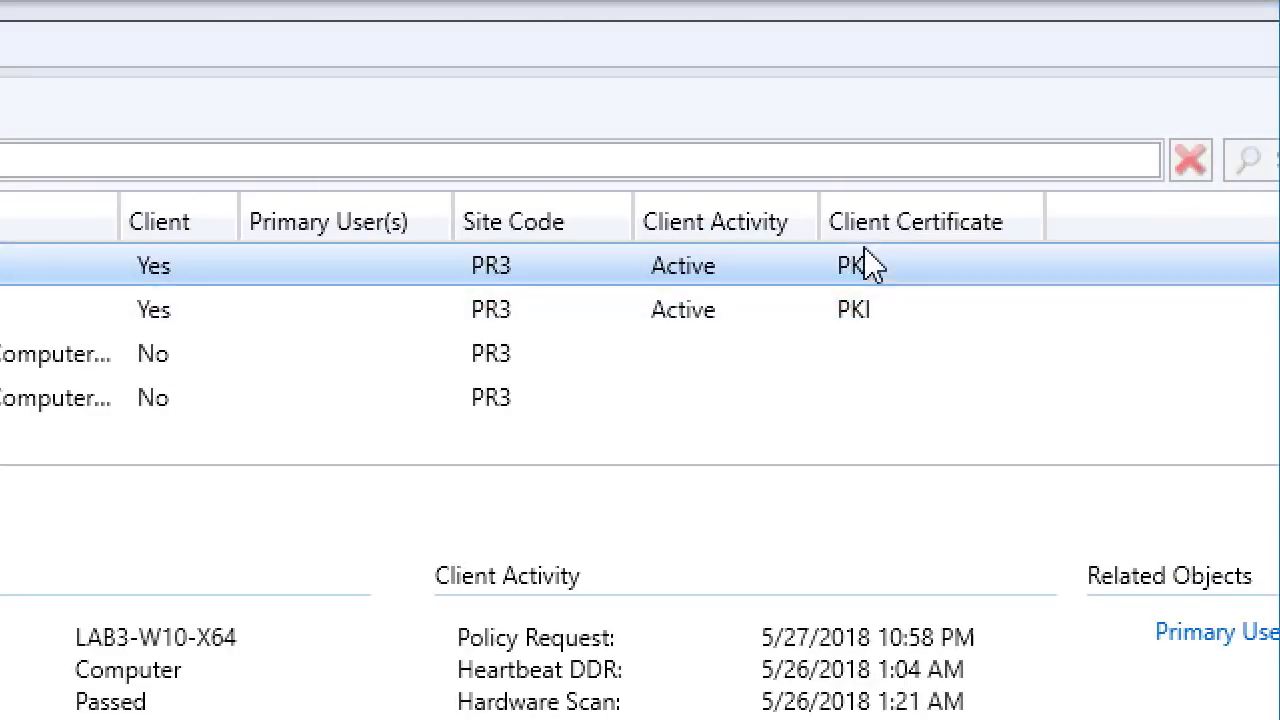
pyautogui.click(860, 308)
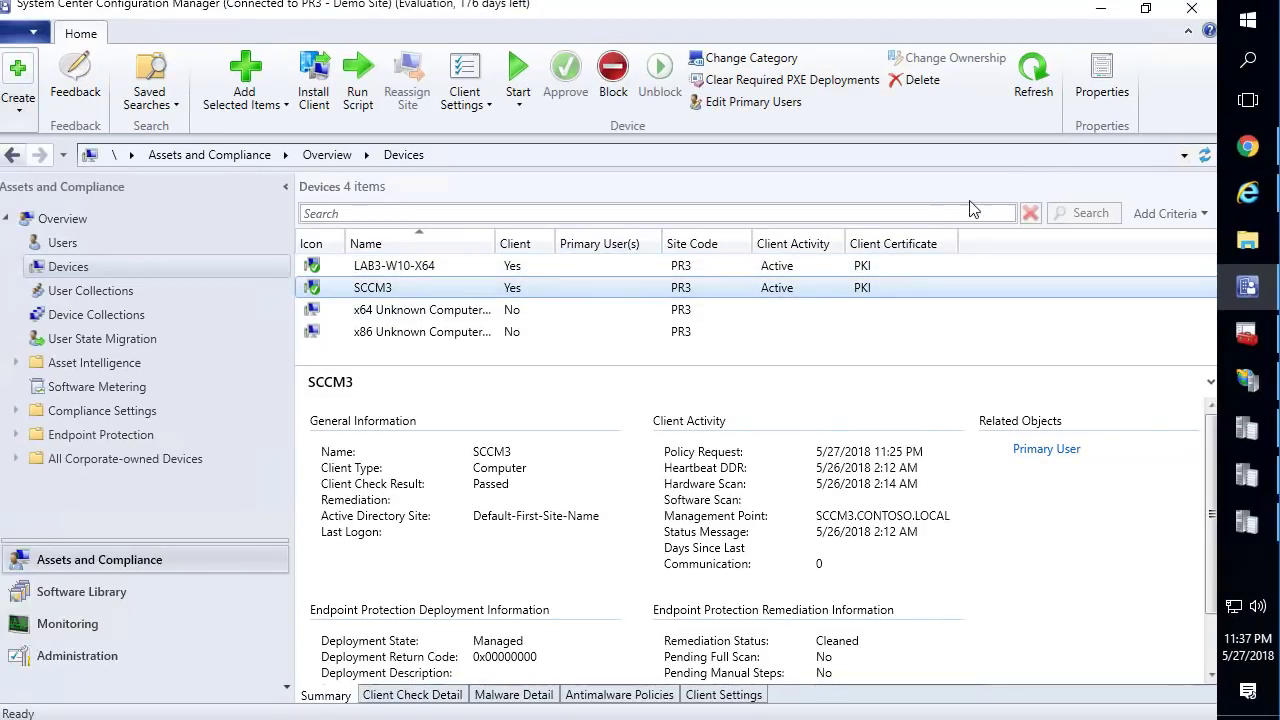
pyautogui.click(1205, 155)
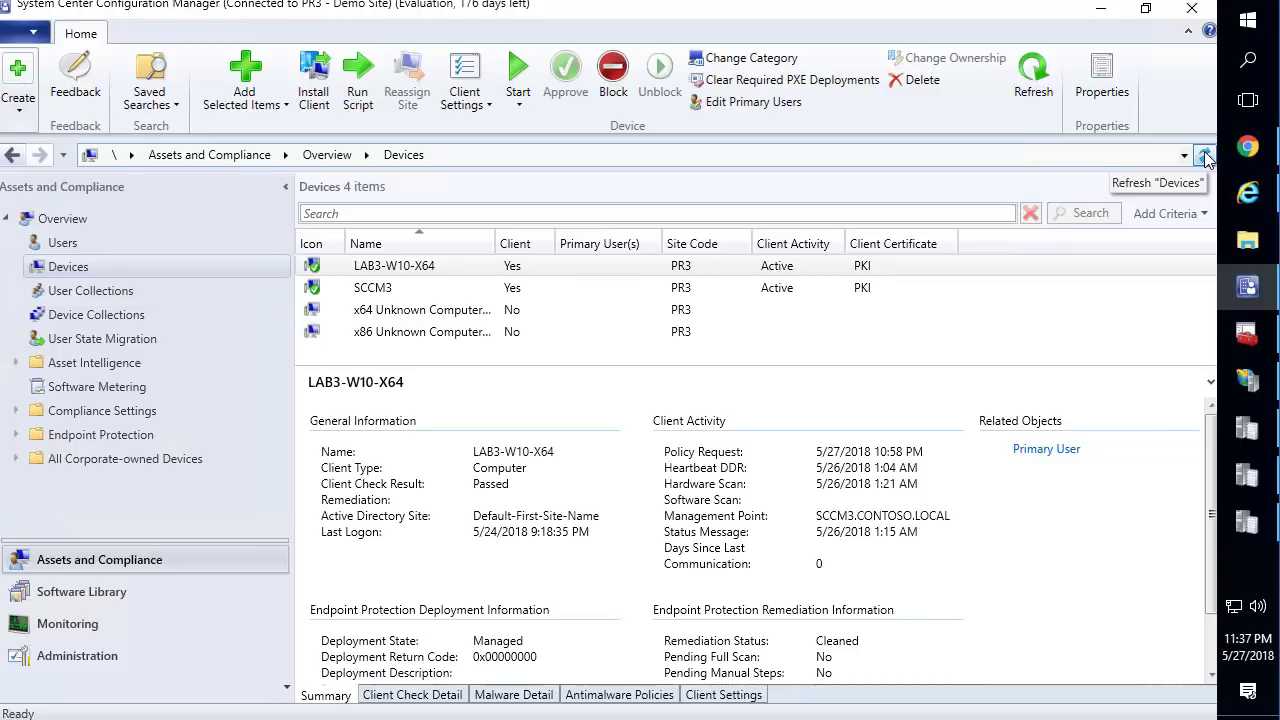